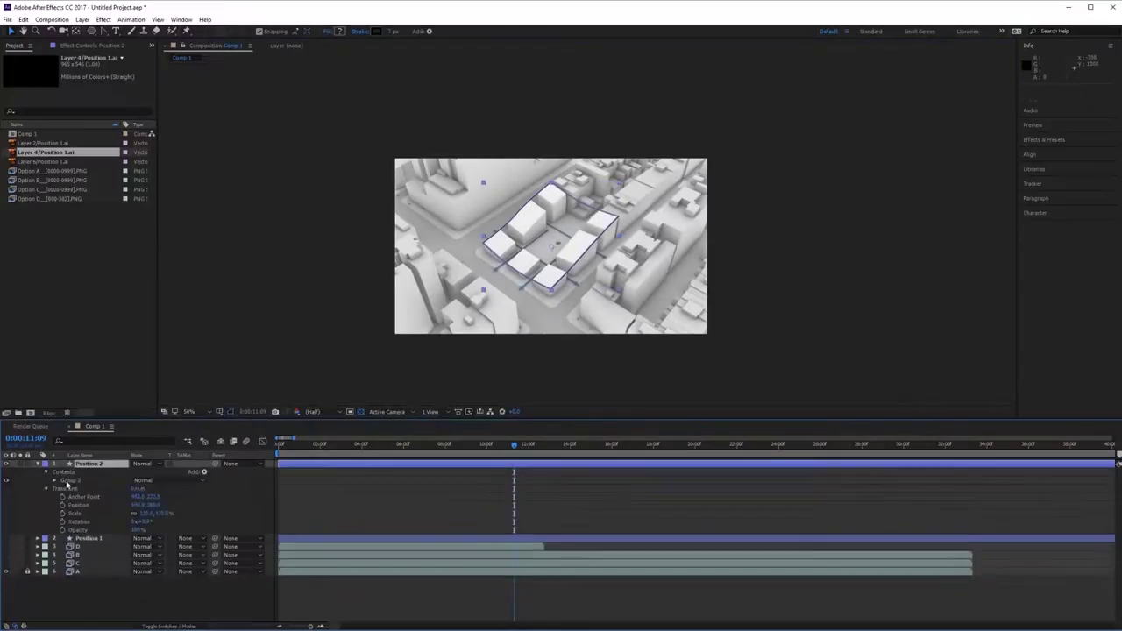
{"action": "left_click", "coordinate": [96, 488]}
{"action": "key", "text": "s"}
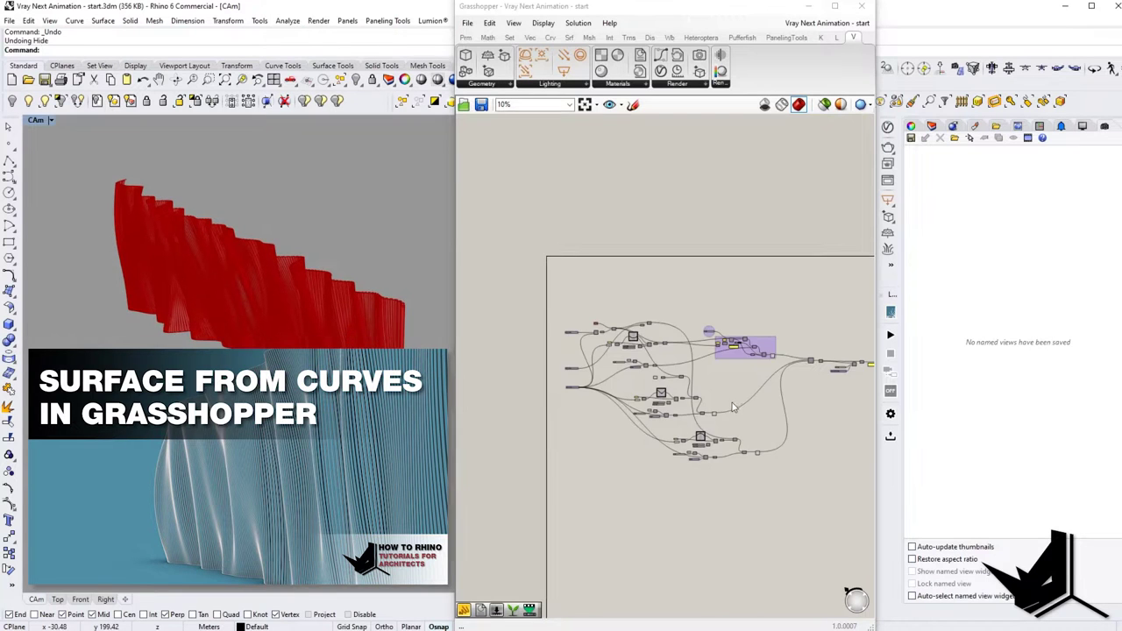
Step: Examine the Grasshopper definition from the base curve groups through to the final extrusion components
{"action": "right_click_drag", "start_coordinate": [732, 402], "coordinate": [706, 397]}
{"action": "scroll", "coordinate": [617, 352], "scroll_direction": "up", "scroll_amount": 5}
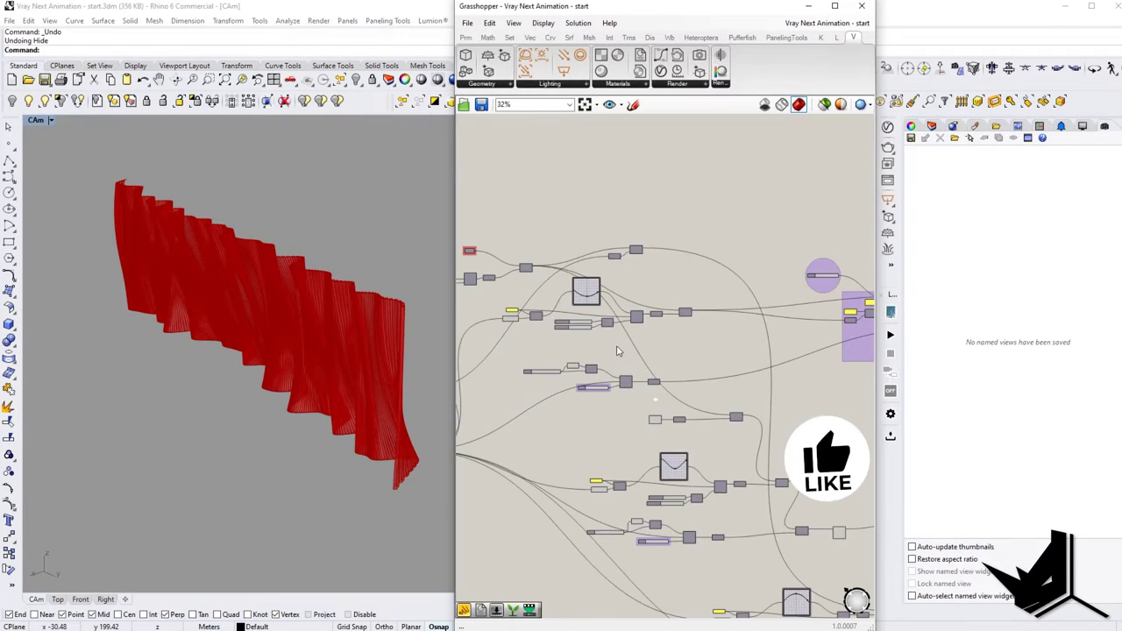
{"action": "scroll", "coordinate": [618, 348], "scroll_direction": "down", "scroll_amount": 3}
{"action": "right_click_drag", "start_coordinate": [618, 345], "coordinate": [649, 346]}
{"action": "scroll", "coordinate": [649, 346], "scroll_direction": "up", "scroll_amount": 1}
{"action": "left_click_drag", "start_coordinate": [508, 245], "coordinate": [742, 401]}
{"action": "right_click_drag", "start_coordinate": [789, 418], "coordinate": [698, 316]}
{"action": "left_click_drag", "start_coordinate": [522, 304], "coordinate": [726, 388]}
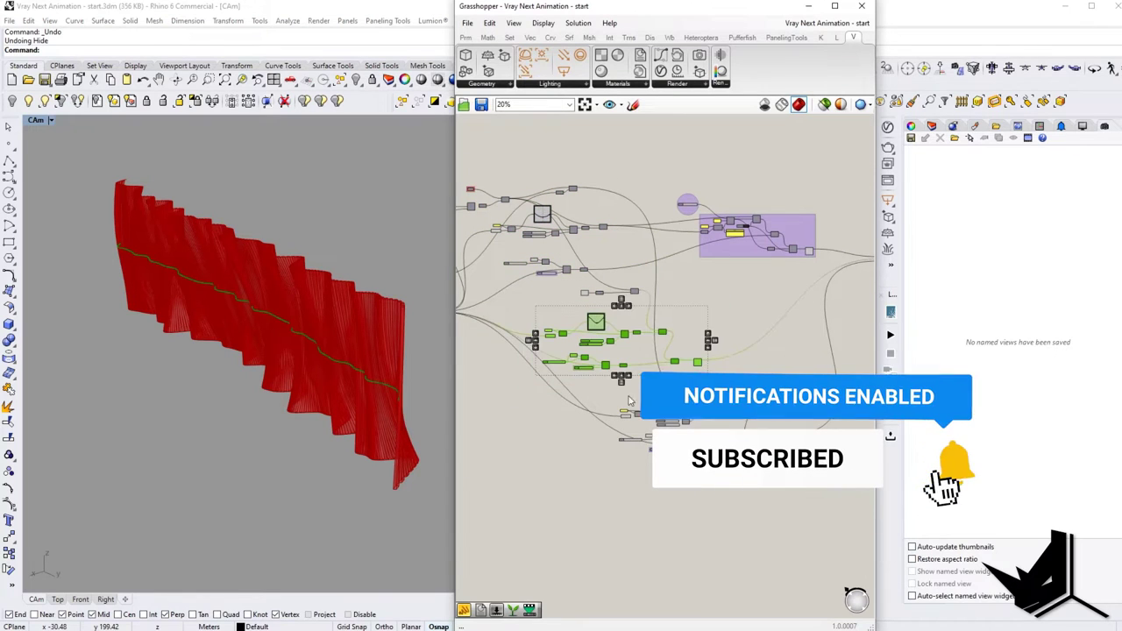
{"action": "left_click_drag", "start_coordinate": [604, 391], "coordinate": [808, 476]}
{"action": "right_click_drag", "start_coordinate": [822, 348], "coordinate": [697, 415]}
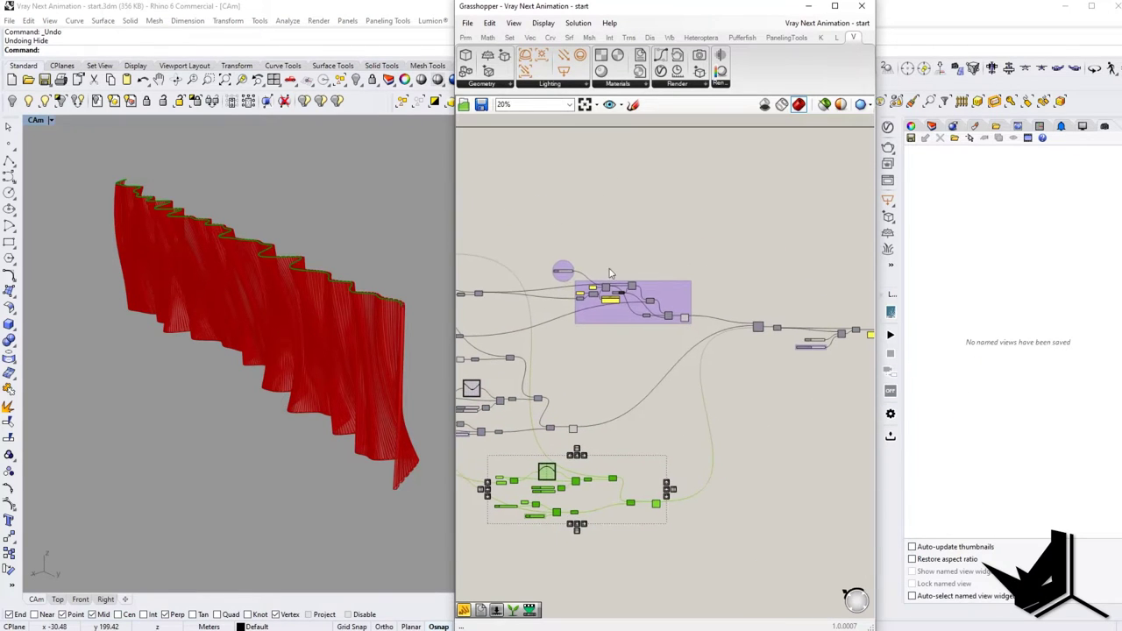
{"action": "right_click_drag", "start_coordinate": [824, 338], "coordinate": [643, 347]}
{"action": "scroll", "coordinate": [643, 346], "scroll_direction": "up", "scroll_amount": 4}
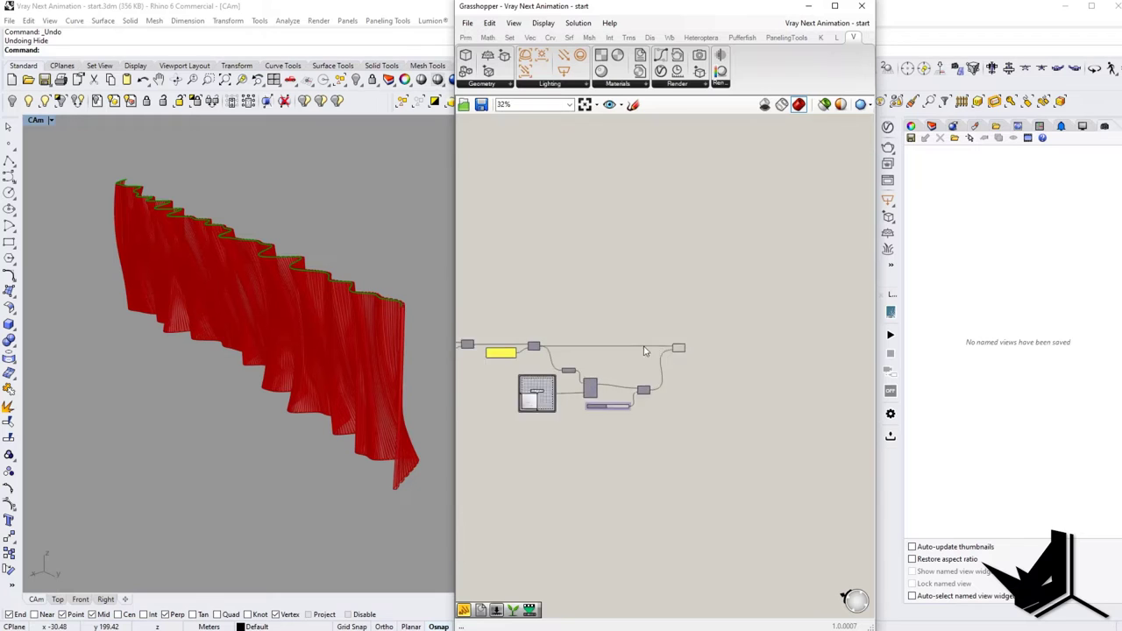
{"action": "right_click_drag", "start_coordinate": [559, 376], "coordinate": [665, 367]}
{"action": "scroll", "coordinate": [397, 327], "scroll_direction": "up", "scroll_amount": 5}
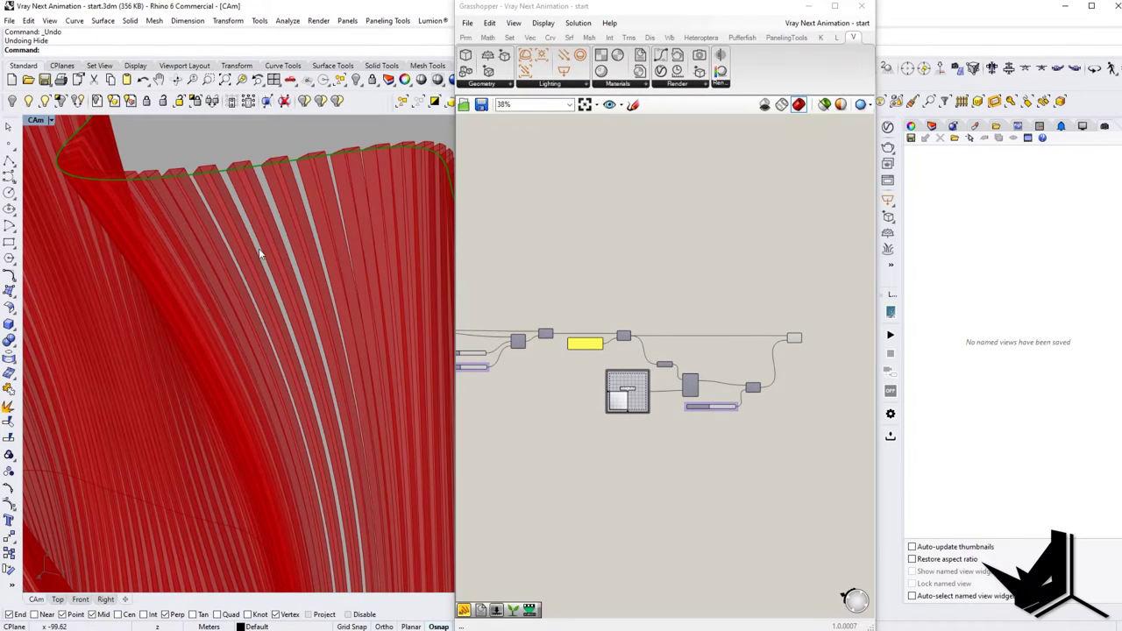
Step: Inspect the red facade in the Rhino viewport and select the large surfaces surrounding it
{"action": "scroll", "coordinate": [263, 250], "scroll_direction": "down", "scroll_amount": 6}
{"action": "scroll", "coordinate": [281, 263], "scroll_direction": "up", "scroll_amount": 1}
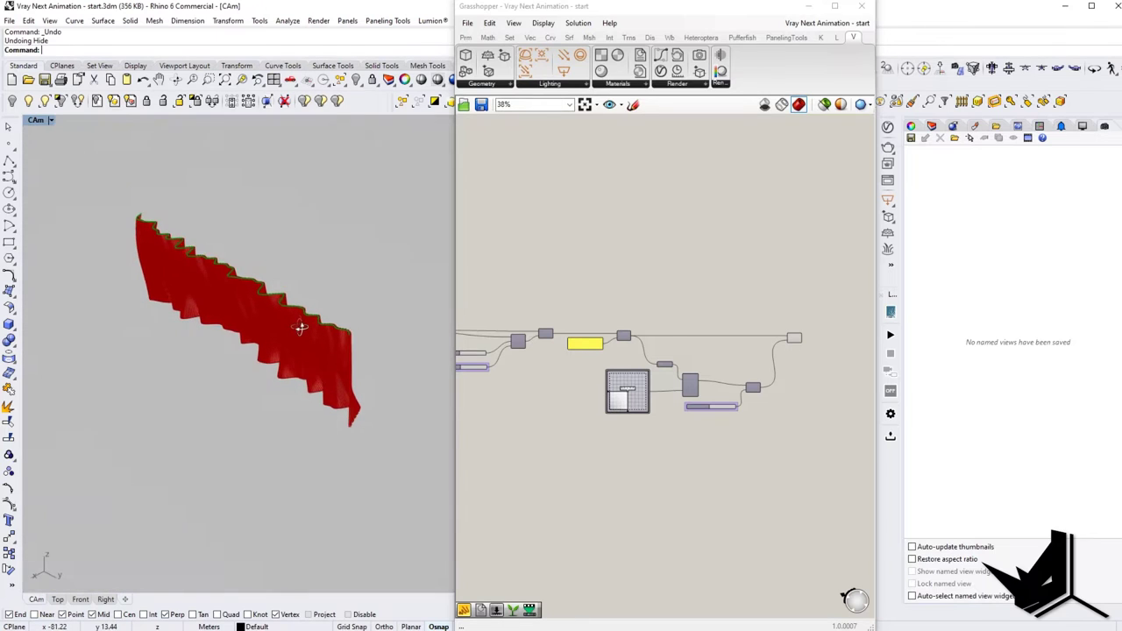
{"action": "mouse_move", "coordinate": [300, 327]}
{"action": "right_mouse_down"}
{"action": "mouse_move", "coordinate": [314, 334]}
{"action": "mouse_move", "coordinate": [314, 313]}
{"action": "right_mouse_up"}
{"action": "scroll", "coordinate": [305, 332], "scroll_direction": "up", "scroll_amount": 4}
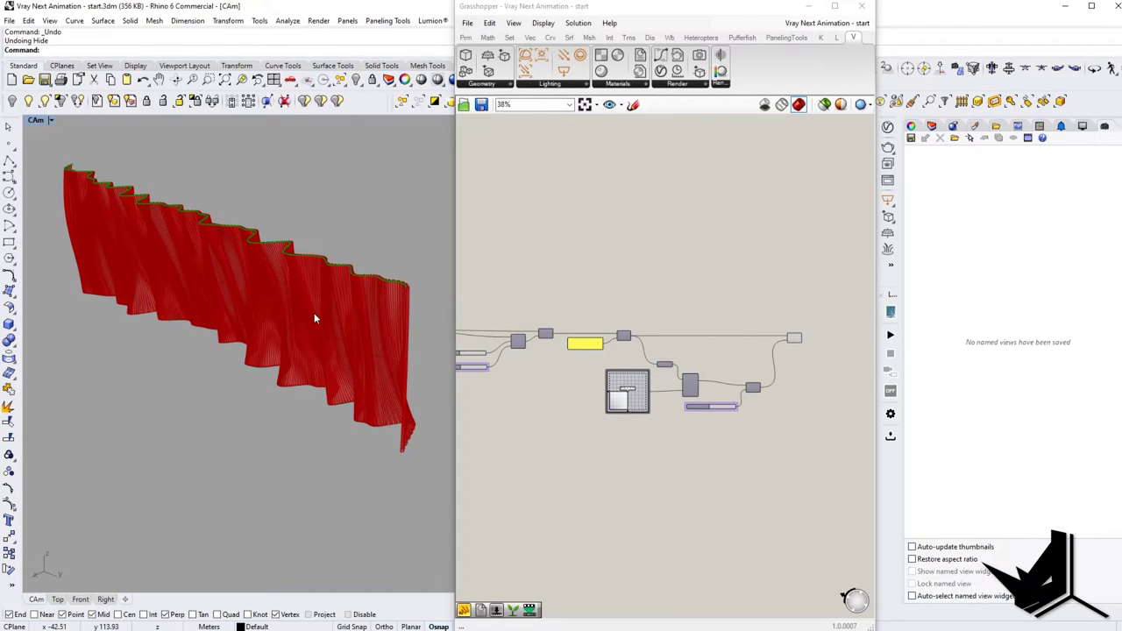
{"action": "left_click", "coordinate": [677, 294]}
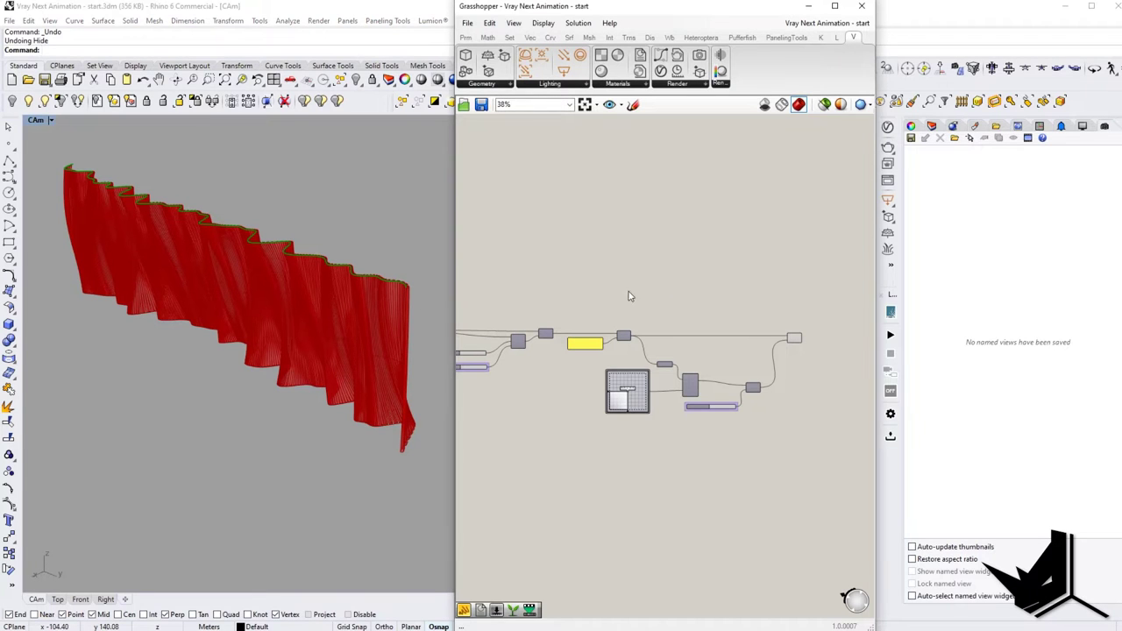
{"action": "scroll", "coordinate": [689, 306], "scroll_direction": "down", "scroll_amount": 4}
{"action": "right_click_drag", "start_coordinate": [301, 324], "coordinate": [290, 292]}
{"action": "scroll", "coordinate": [306, 329], "scroll_direction": "down", "scroll_amount": 5}
{"action": "left_click", "coordinate": [293, 215]}
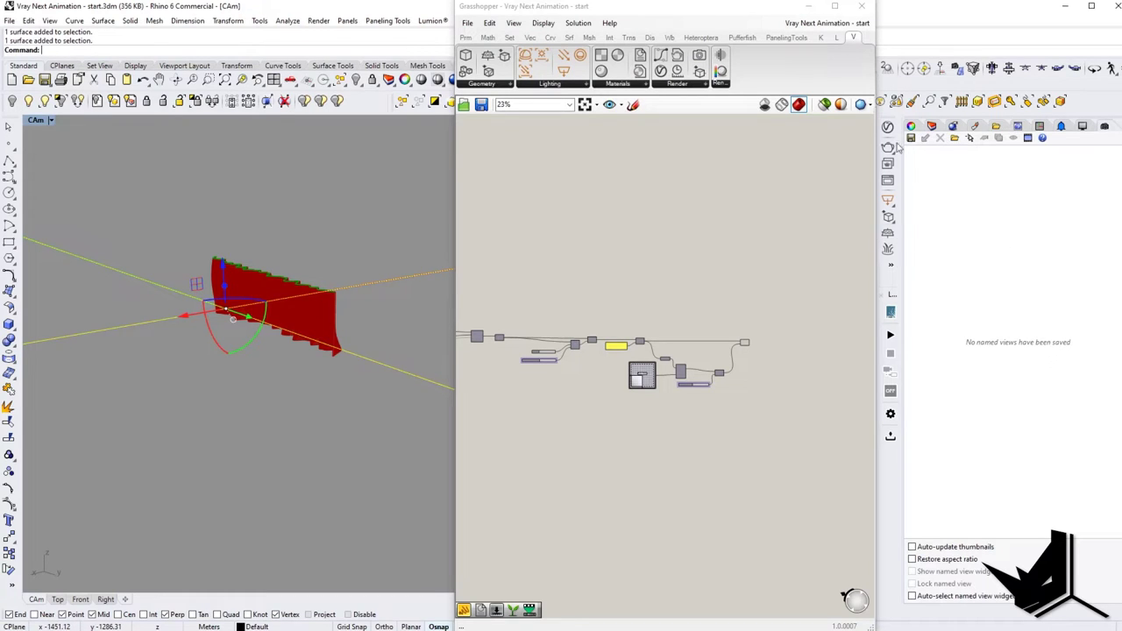
{"action": "scroll", "coordinate": [307, 298], "scroll_direction": "up", "scroll_amount": 5}
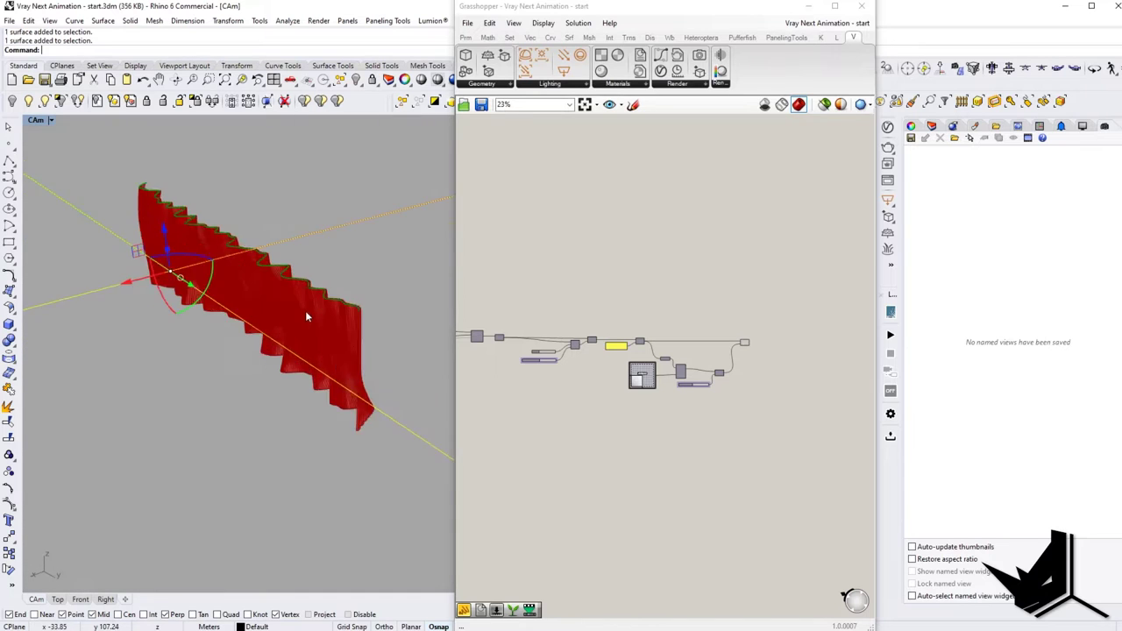
{"action": "scroll", "coordinate": [299, 286], "scroll_direction": "down", "scroll_amount": 5}
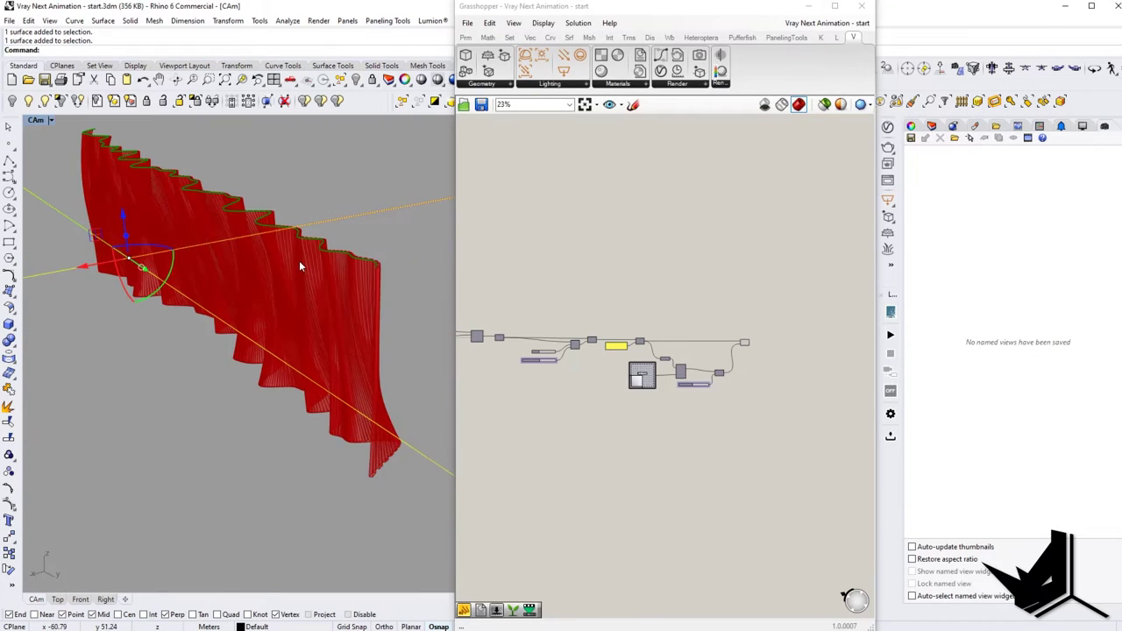
Step: Add a V-Ray Camera component on the empty canvas beyond the end of the facade definition
{"action": "mouse_move", "coordinate": [653, 306]}
{"action": "right_mouse_down"}
{"action": "mouse_move", "coordinate": [756, 300]}
{"action": "mouse_move", "coordinate": [501, 291]}
{"action": "mouse_move", "coordinate": [556, 318]}
{"action": "right_mouse_up"}
{"action": "scroll", "coordinate": [756, 302], "scroll_direction": "down", "scroll_amount": 1}
{"action": "scroll", "coordinate": [541, 359], "scroll_direction": "up", "scroll_amount": 4}
{"action": "scroll", "coordinate": [609, 358], "scroll_direction": "down", "scroll_amount": 3}
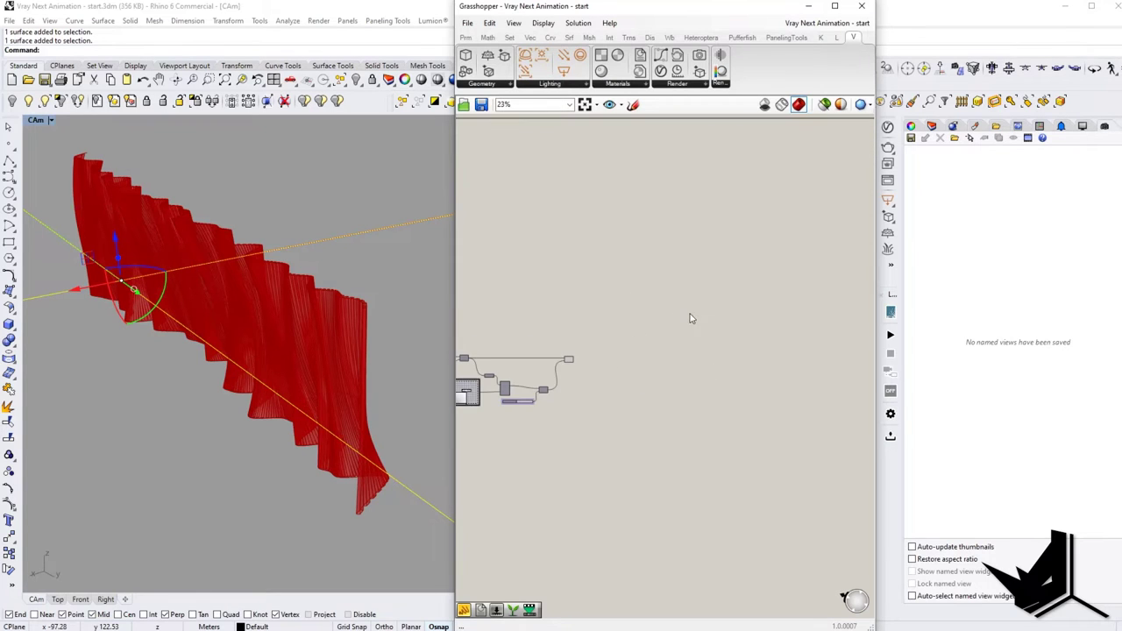
{"action": "left_click", "coordinate": [695, 86]}
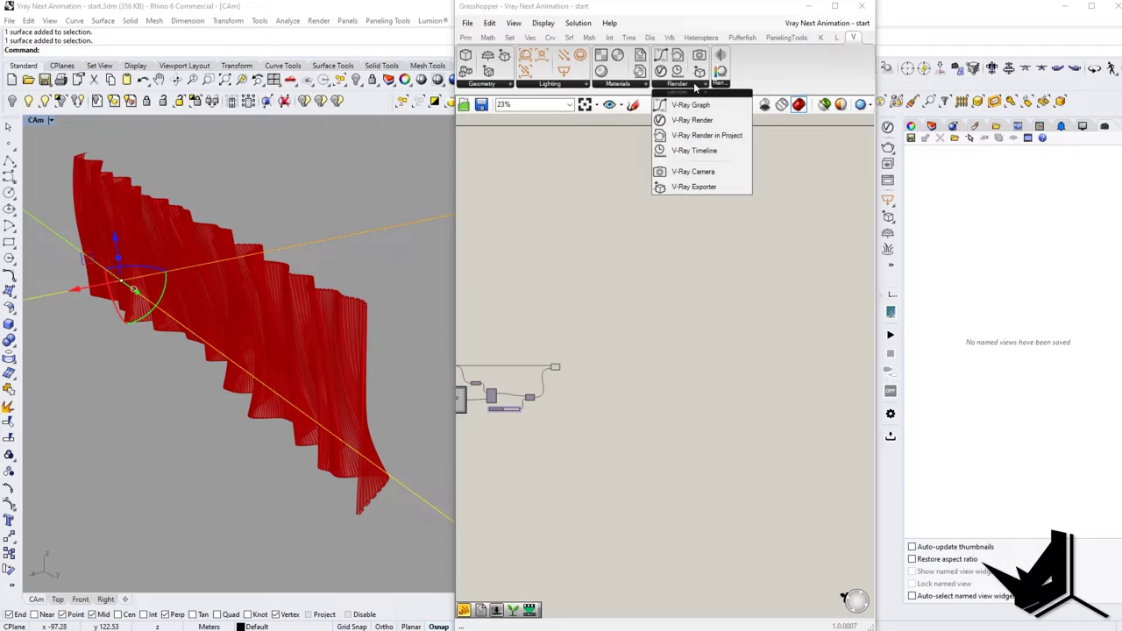
{"action": "left_click", "coordinate": [697, 174]}
{"action": "left_click", "coordinate": [675, 324]}
{"action": "right_click_drag", "start_coordinate": [680, 336], "coordinate": [687, 269]}
{"action": "left_click_drag", "start_coordinate": [688, 270], "coordinate": [637, 383]}
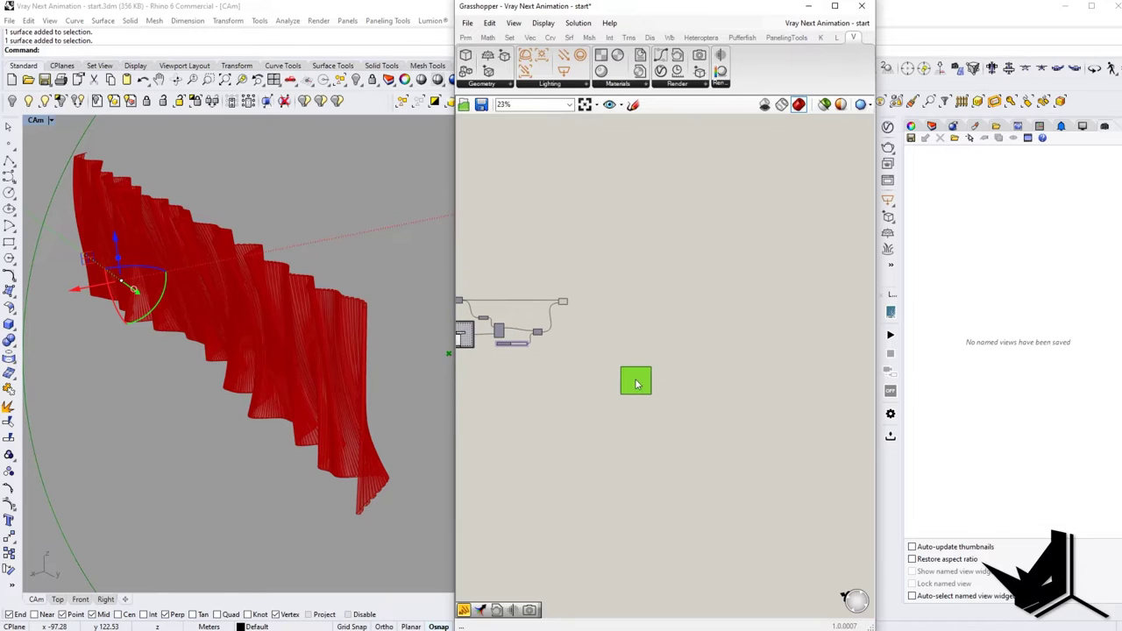
Step: Add a V-Ray Render component on the canvas above the camera component
{"action": "left_click", "coordinate": [683, 83]}
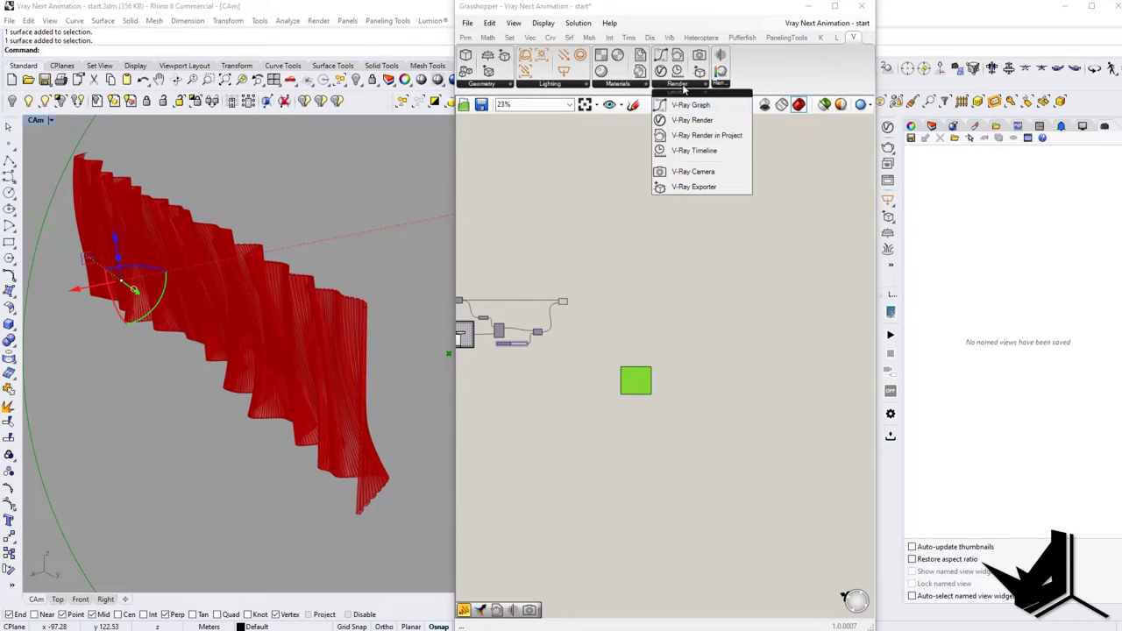
{"action": "left_click", "coordinate": [703, 121]}
{"action": "left_click", "coordinate": [688, 209]}
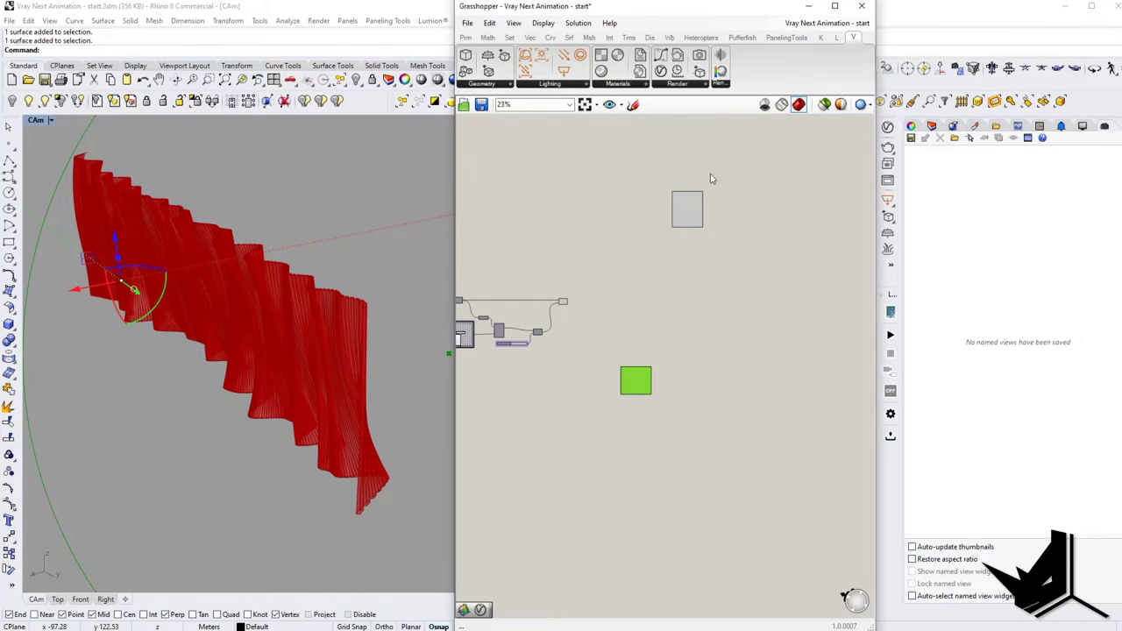
Step: Add a V-Ray Timeline component directly beneath the V-Ray Render component
{"action": "left_click", "coordinate": [684, 84]}
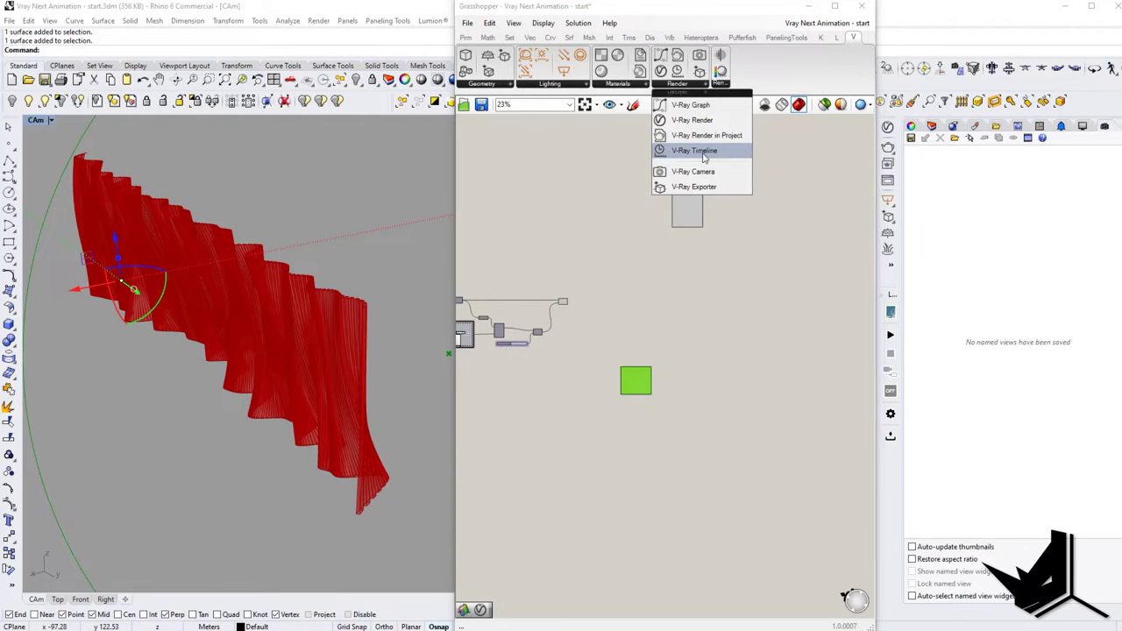
{"action": "left_click", "coordinate": [696, 151]}
{"action": "left_click", "coordinate": [695, 257]}
{"action": "scroll", "coordinate": [696, 250], "scroll_direction": "up", "scroll_amount": 4}
{"action": "scroll", "coordinate": [707, 263], "scroll_direction": "down", "scroll_amount": 2}
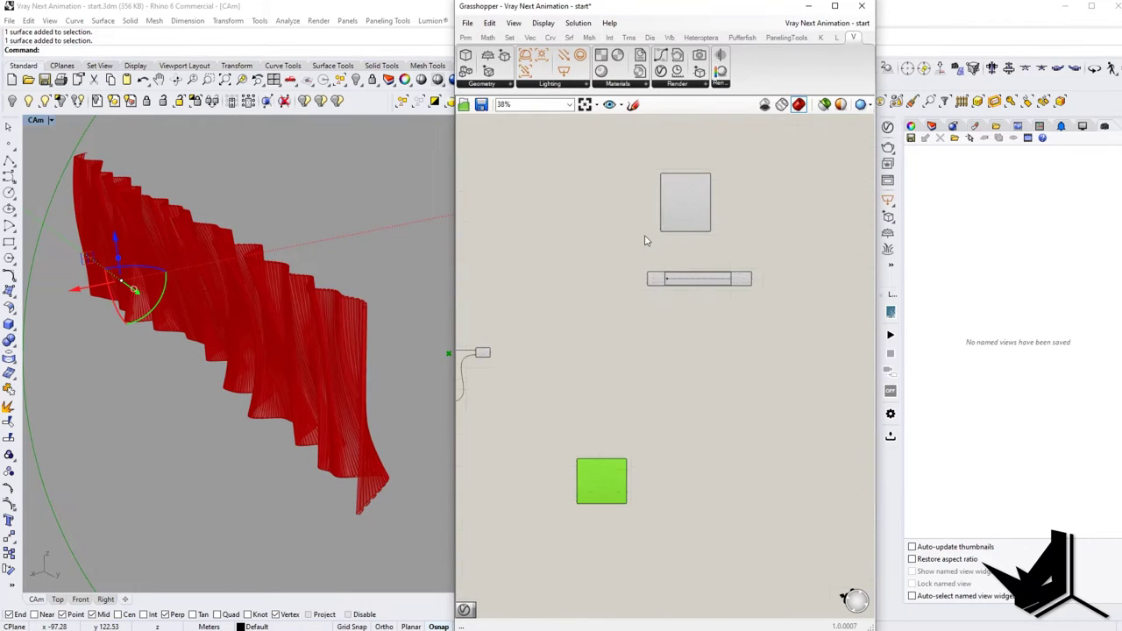
{"action": "scroll", "coordinate": [646, 240], "scroll_direction": "up", "scroll_amount": 1}
{"action": "scroll", "coordinate": [728, 279], "scroll_direction": "down", "scroll_amount": 2}
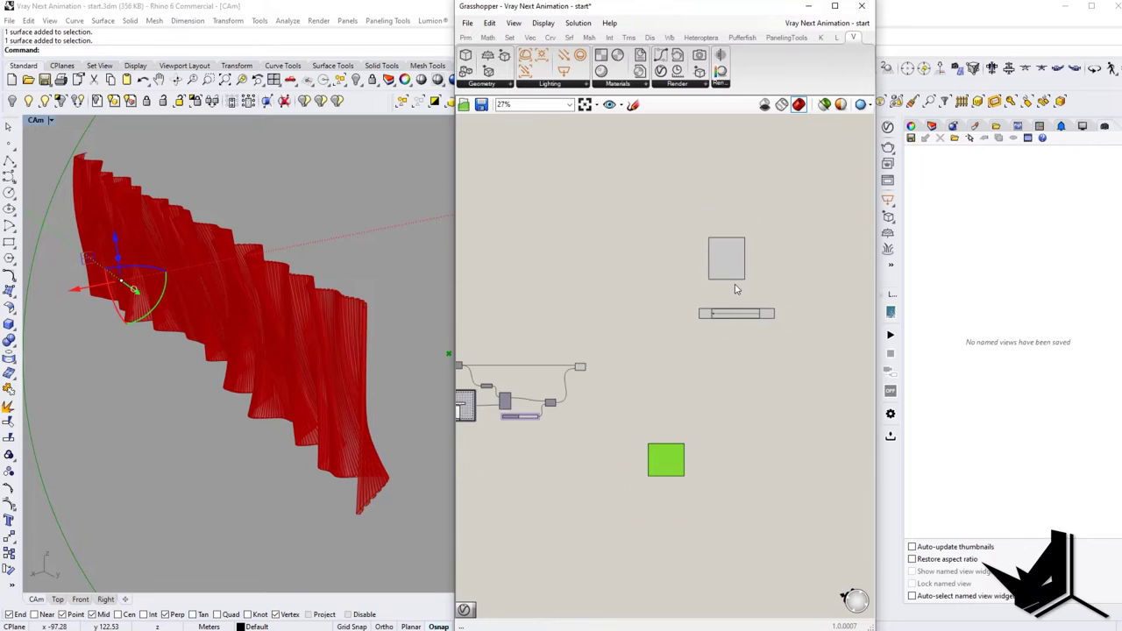
{"action": "scroll", "coordinate": [686, 385], "scroll_direction": "up", "scroll_amount": 2}
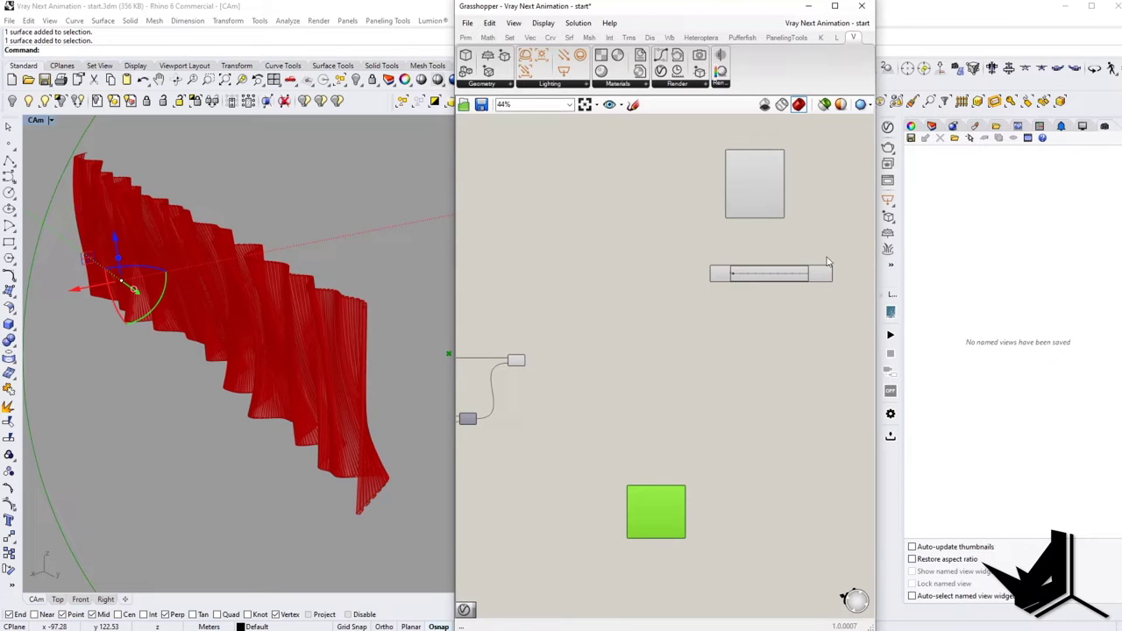
Step: Move the V-Ray Camera component up between the facade definition and the Timeline component
{"action": "right_click_drag", "start_coordinate": [652, 528], "coordinate": [640, 488]}
{"action": "scroll", "coordinate": [639, 487], "scroll_direction": "up", "scroll_amount": 3}
{"action": "left_click_drag", "start_coordinate": [654, 462], "coordinate": [651, 207]}
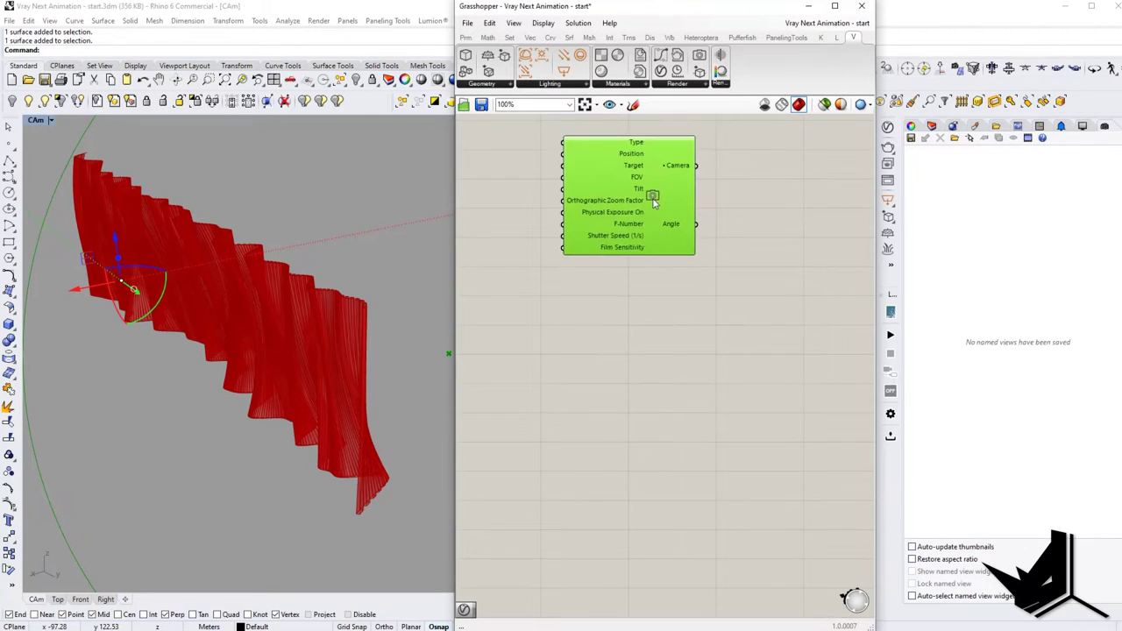
{"action": "right_click_drag", "start_coordinate": [652, 210], "coordinate": [730, 432]}
{"action": "scroll", "coordinate": [730, 434], "scroll_direction": "down", "scroll_amount": 2}
{"action": "left_click_drag", "start_coordinate": [725, 417], "coordinate": [694, 312]}
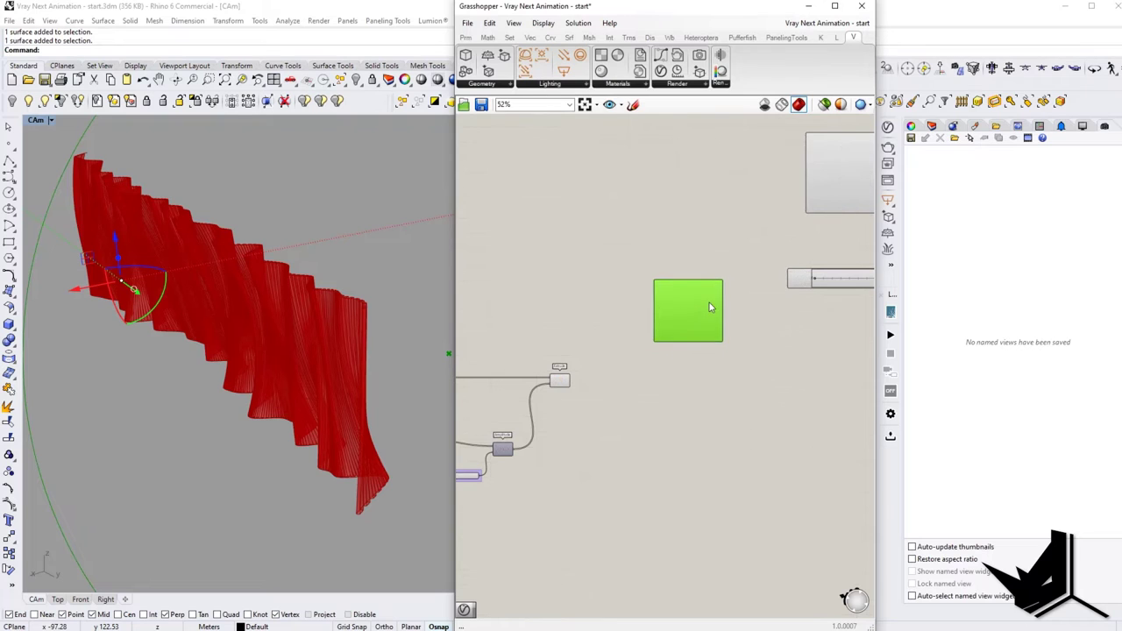
{"action": "scroll", "coordinate": [709, 303], "scroll_direction": "up", "scroll_amount": 2}
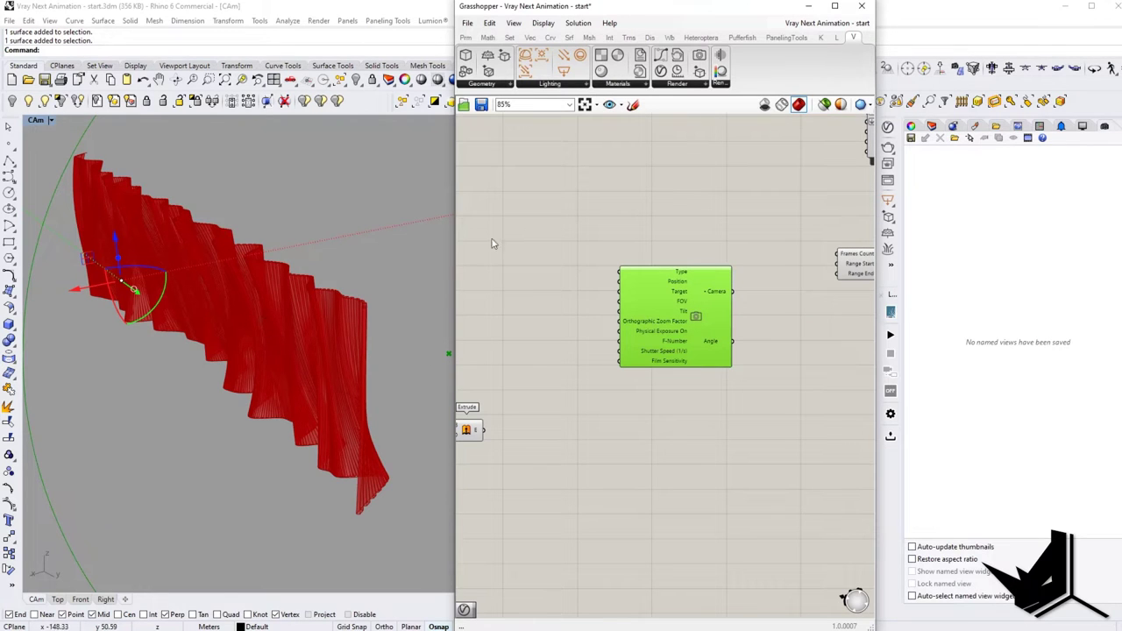
Step: Check the V-Ray camera object's placement relative to the facade in Rhino, and shift its Grasshopper component slightly away from the Timeline
{"action": "mouse_move", "coordinate": [267, 336]}
{"action": "right_mouse_down"}
{"action": "mouse_move", "coordinate": [269, 361]}
{"action": "mouse_move", "coordinate": [231, 391]}
{"action": "mouse_move", "coordinate": [175, 365]}
{"action": "mouse_move", "coordinate": [235, 342]}
{"action": "mouse_move", "coordinate": [276, 348]}
{"action": "right_mouse_up"}
{"action": "right_click_drag", "start_coordinate": [141, 331], "coordinate": [210, 317]}
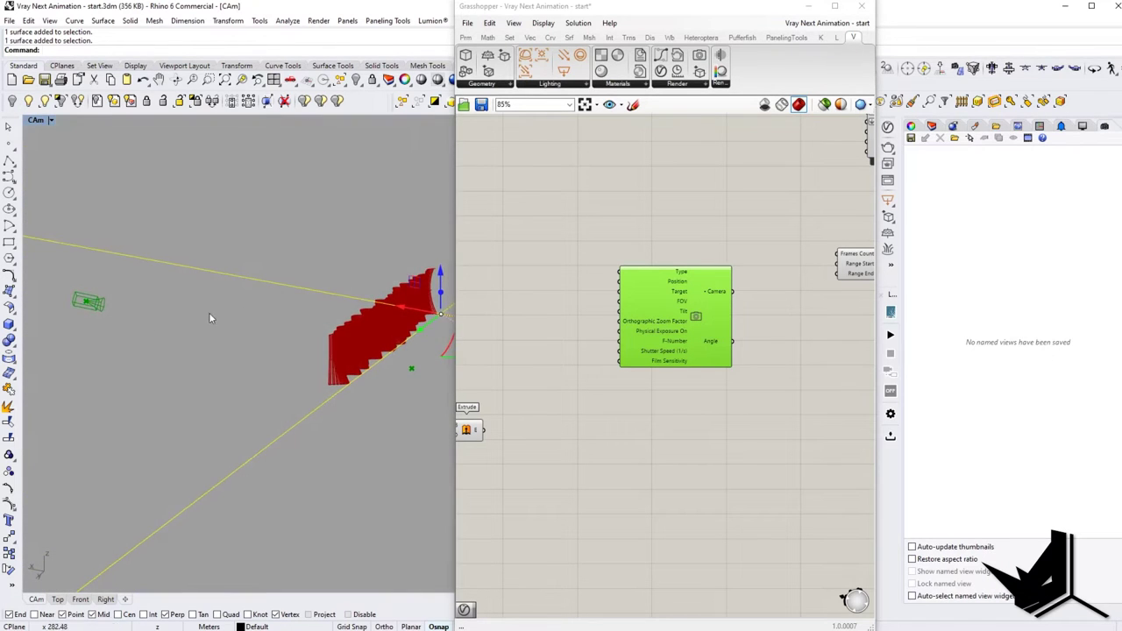
{"action": "right_click_drag", "start_coordinate": [119, 329], "coordinate": [105, 337]}
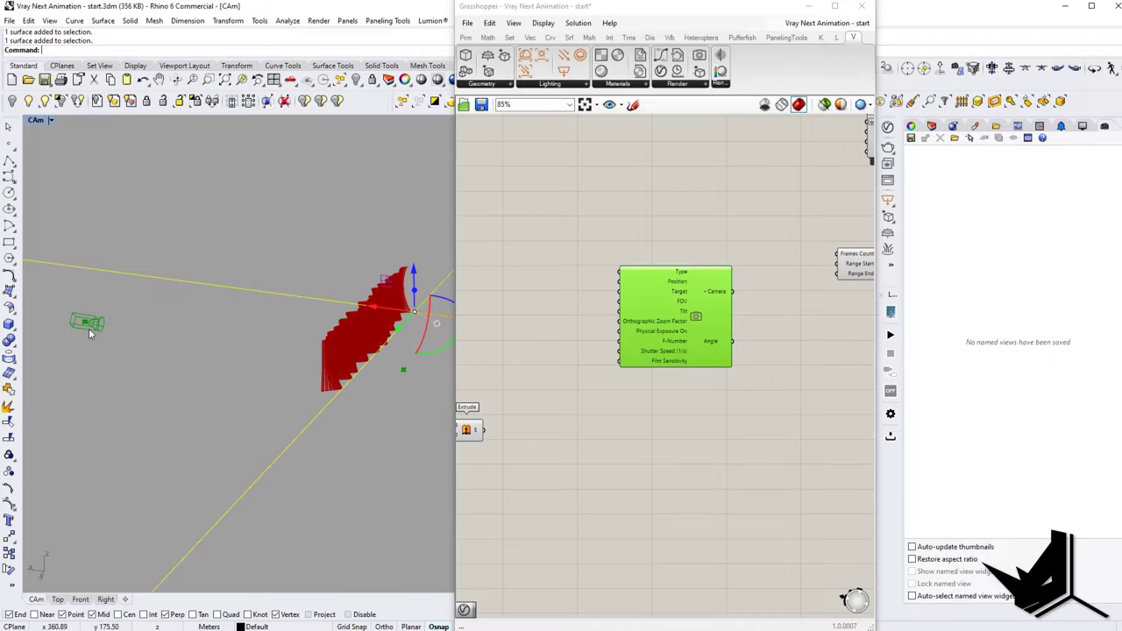
{"action": "left_click_drag", "start_coordinate": [692, 320], "coordinate": [662, 324]}
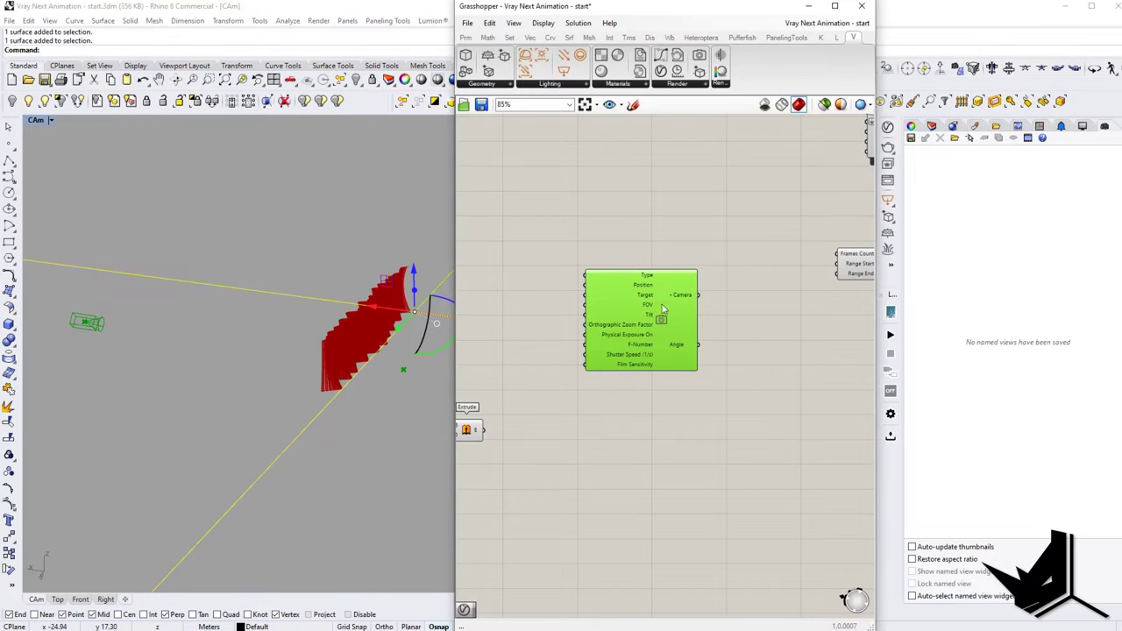
Step: Frame the facade in a closer angled perspective in Rhino and save the viewport as named view "Camera 1"
{"action": "right_click_drag", "start_coordinate": [242, 313], "coordinate": [317, 407]}
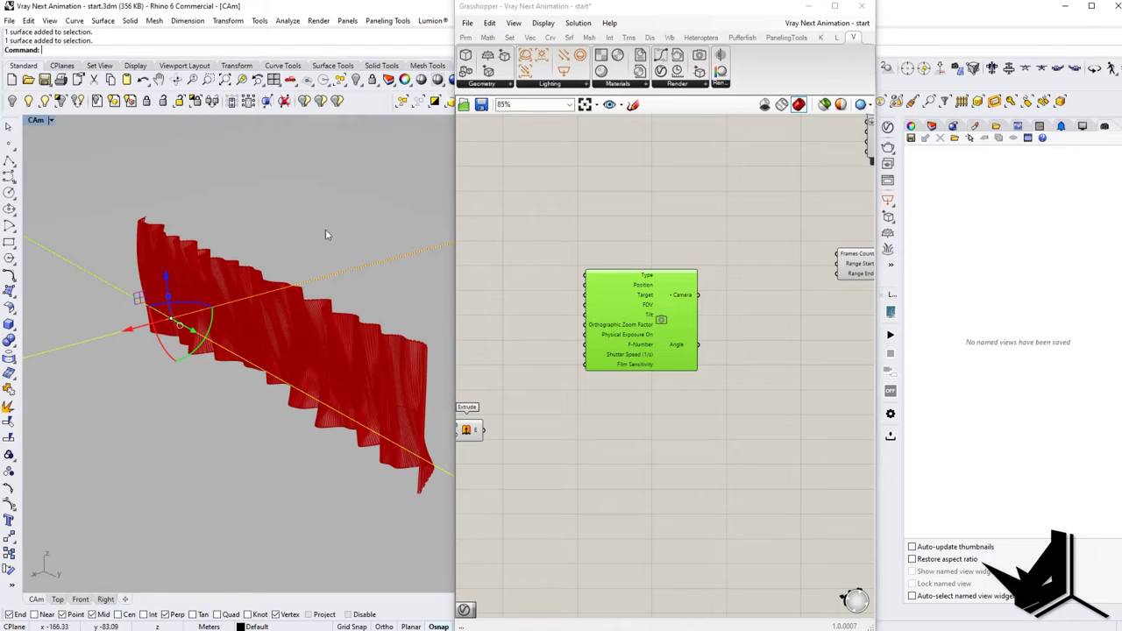
{"action": "scroll", "coordinate": [307, 301], "scroll_direction": "down", "scroll_amount": 3}
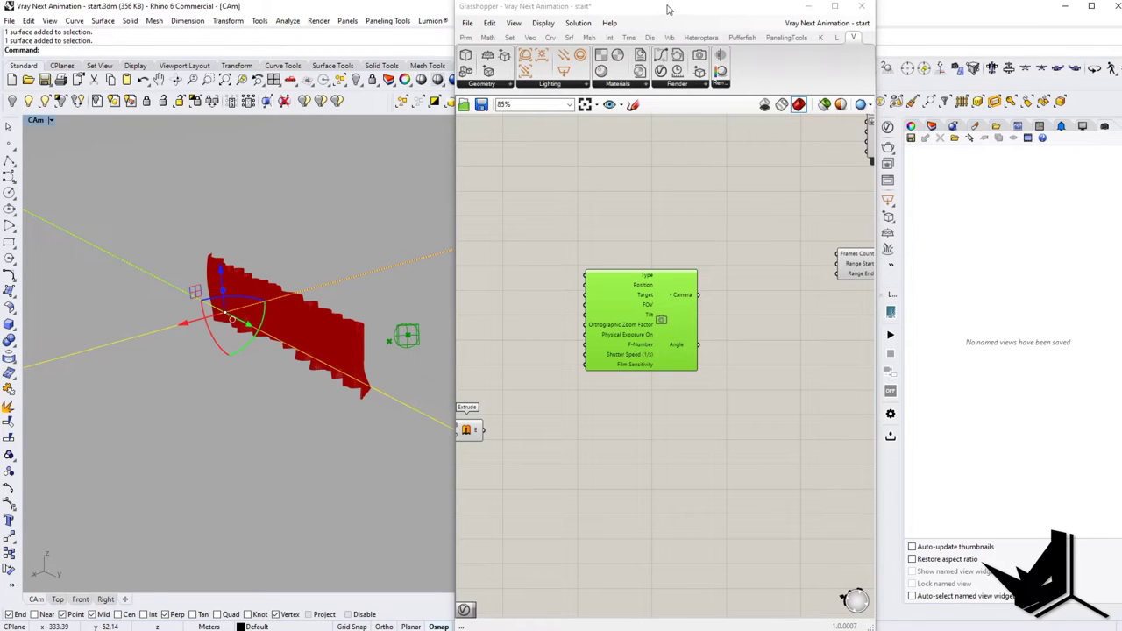
{"action": "left_click", "coordinate": [809, 7]}
{"action": "scroll", "coordinate": [337, 326], "scroll_direction": "up", "scroll_amount": 5}
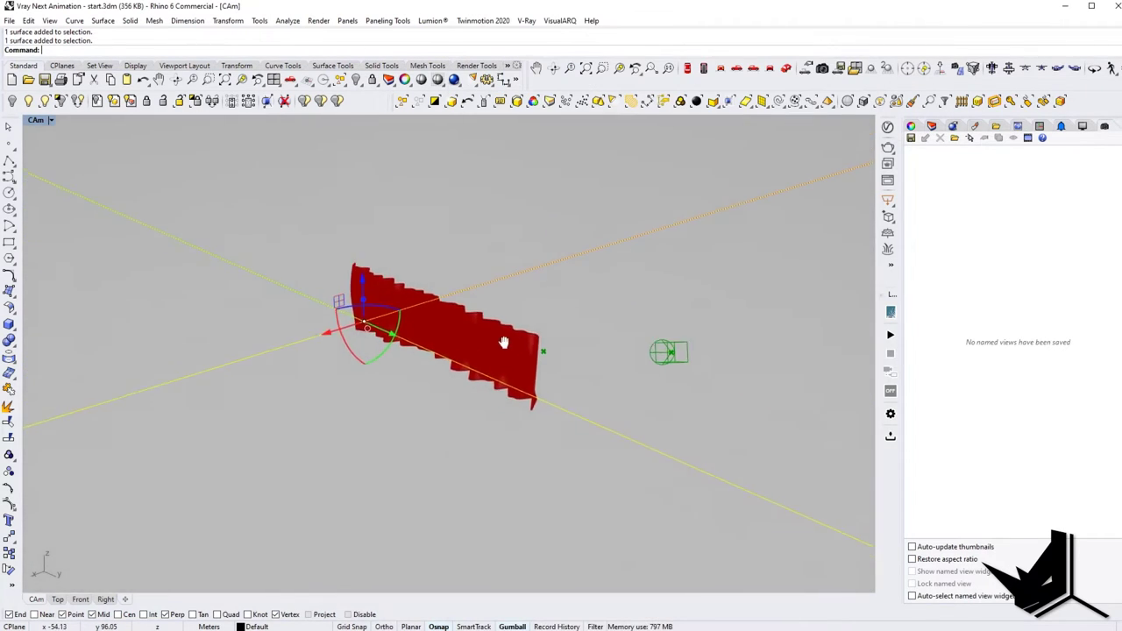
{"action": "scroll", "coordinate": [492, 350], "scroll_direction": "up", "scroll_amount": 5}
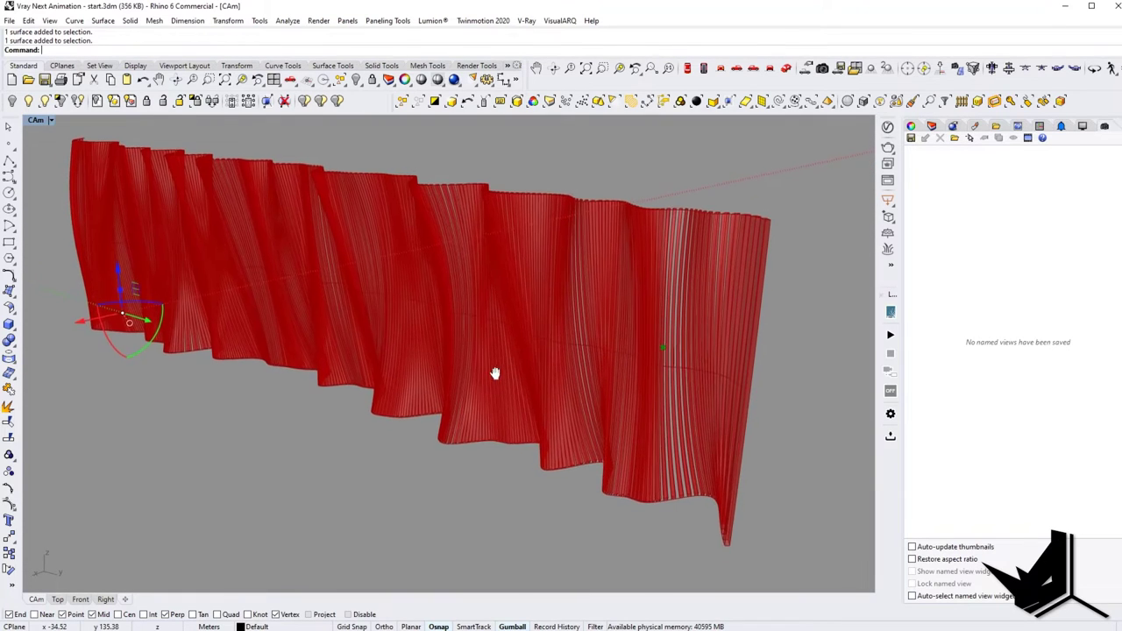
{"action": "scroll", "coordinate": [485, 377], "scroll_direction": "up", "scroll_amount": 2}
{"action": "scroll", "coordinate": [484, 380], "scroll_direction": "down", "scroll_amount": 5}
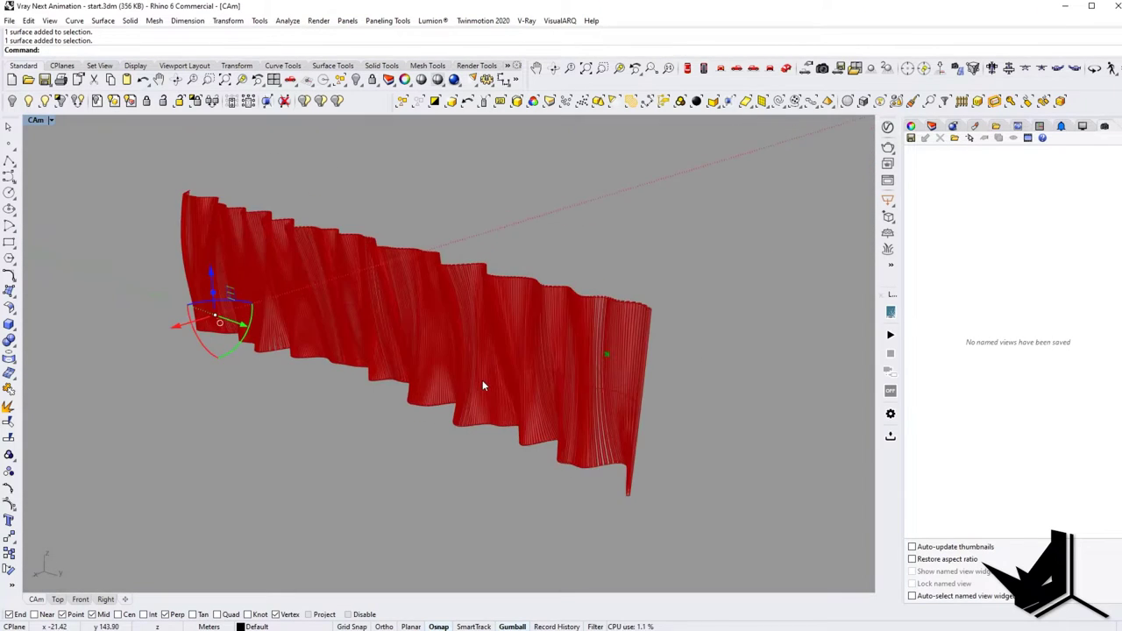
{"action": "scroll", "coordinate": [491, 386], "scroll_direction": "up", "scroll_amount": 3}
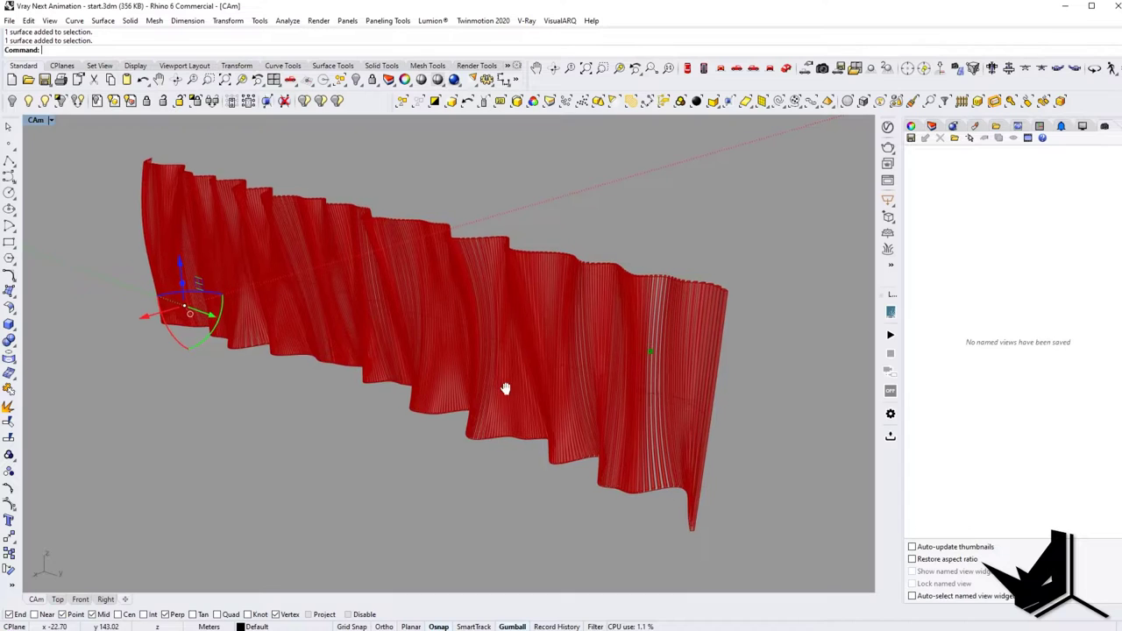
{"action": "left_click", "coordinate": [911, 138]}
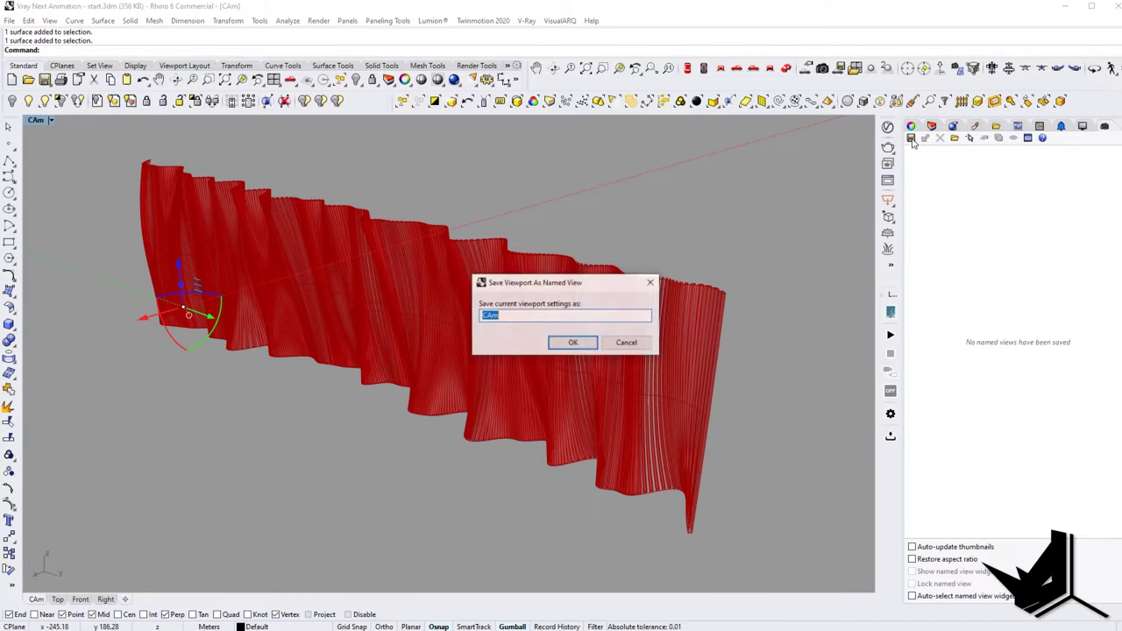
{"action": "type", "text": "Camera 1"}
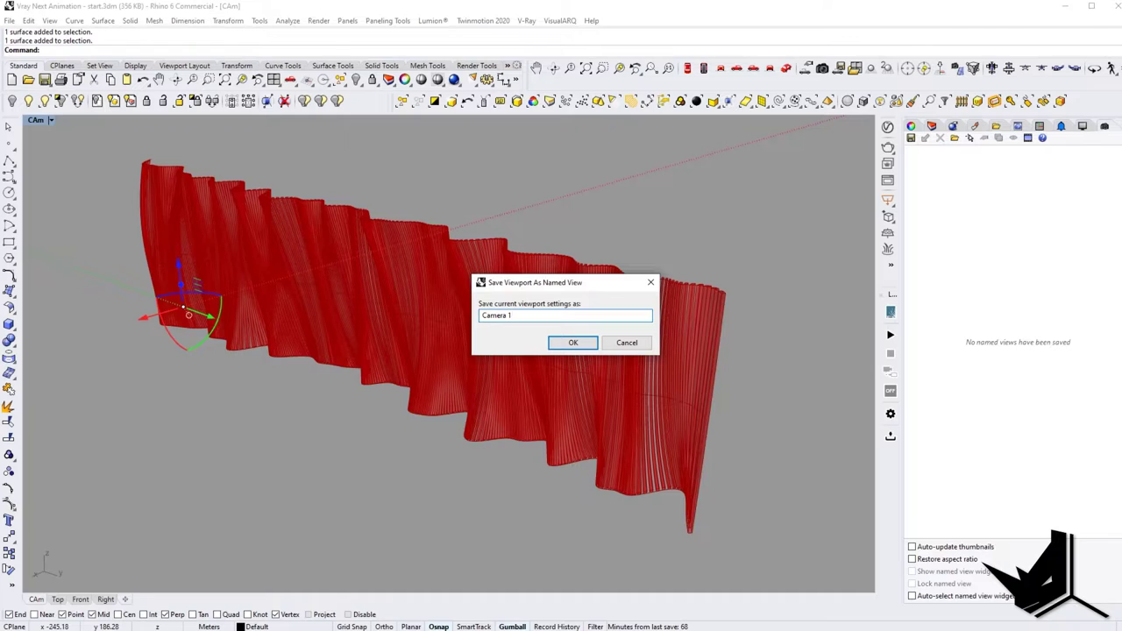
{"action": "key", "text": "Return"}
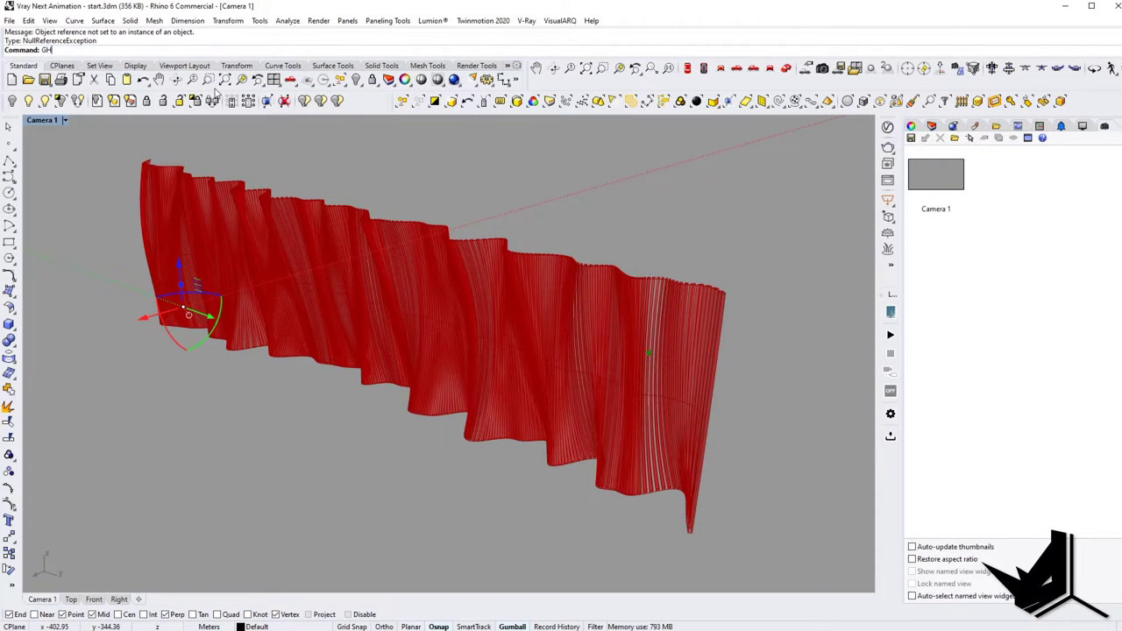
Step: Return to Grasshopper, set the V-Ray Camera component from the active Rhino viewport, and check the camera around the facade in Rhino
{"action": "type", "text": "GH"}
{"action": "key", "text": "Return"}
{"action": "right_click", "coordinate": [664, 321]}
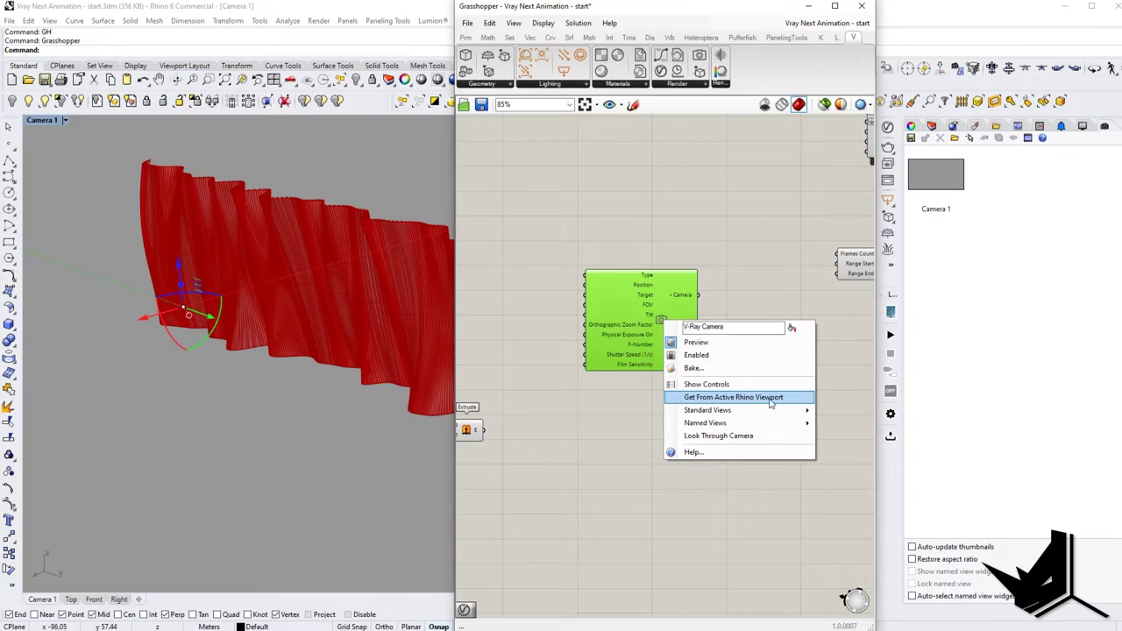
{"action": "left_click", "coordinate": [770, 399]}
{"action": "left_click", "coordinate": [808, 6]}
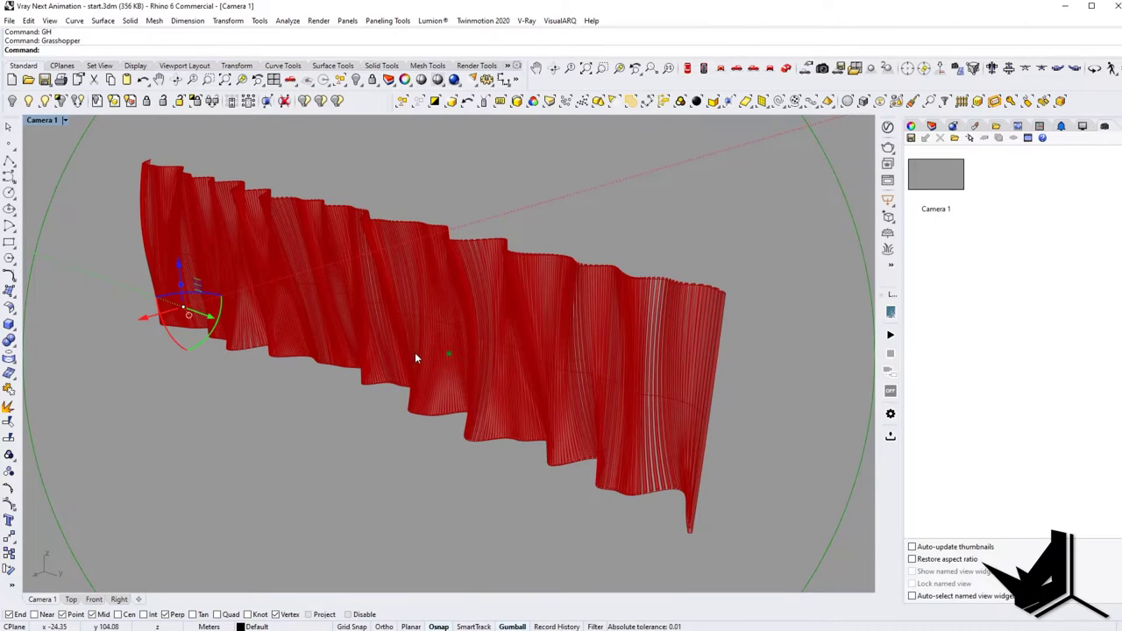
{"action": "right_click_drag", "start_coordinate": [415, 353], "coordinate": [559, 343]}
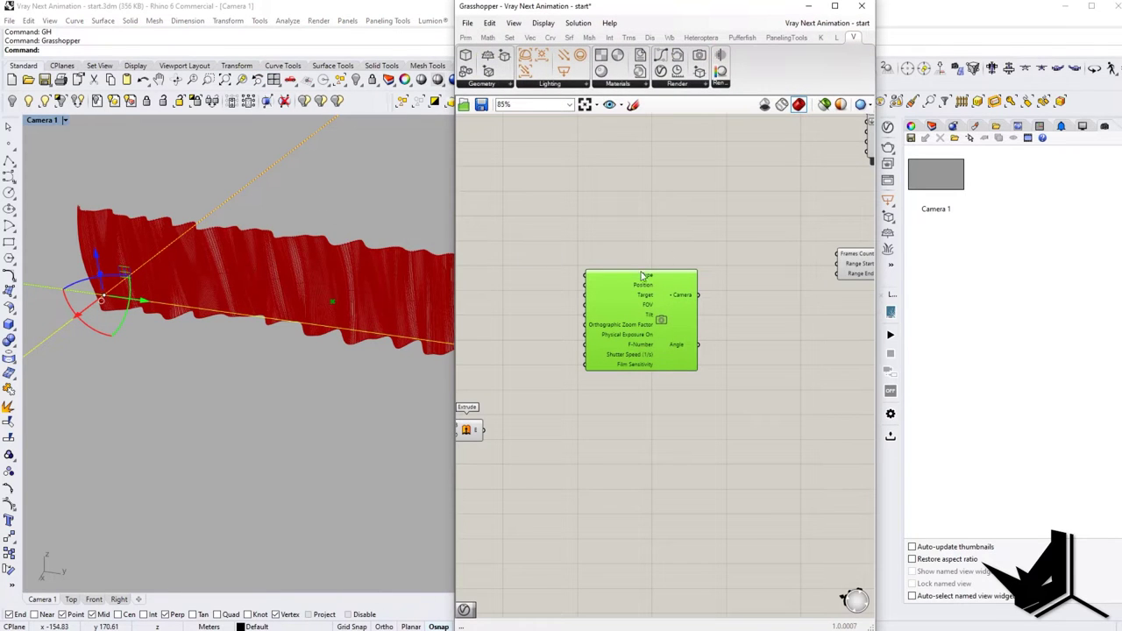
Step: Add a V-Ray Light Rig Dome component on the canvas above the V-Ray Camera component
{"action": "right_click_drag", "start_coordinate": [744, 317], "coordinate": [674, 347]}
{"action": "scroll", "coordinate": [651, 332], "scroll_direction": "down", "scroll_amount": 2}
{"action": "right_click_drag", "start_coordinate": [561, 342], "coordinate": [659, 342]}
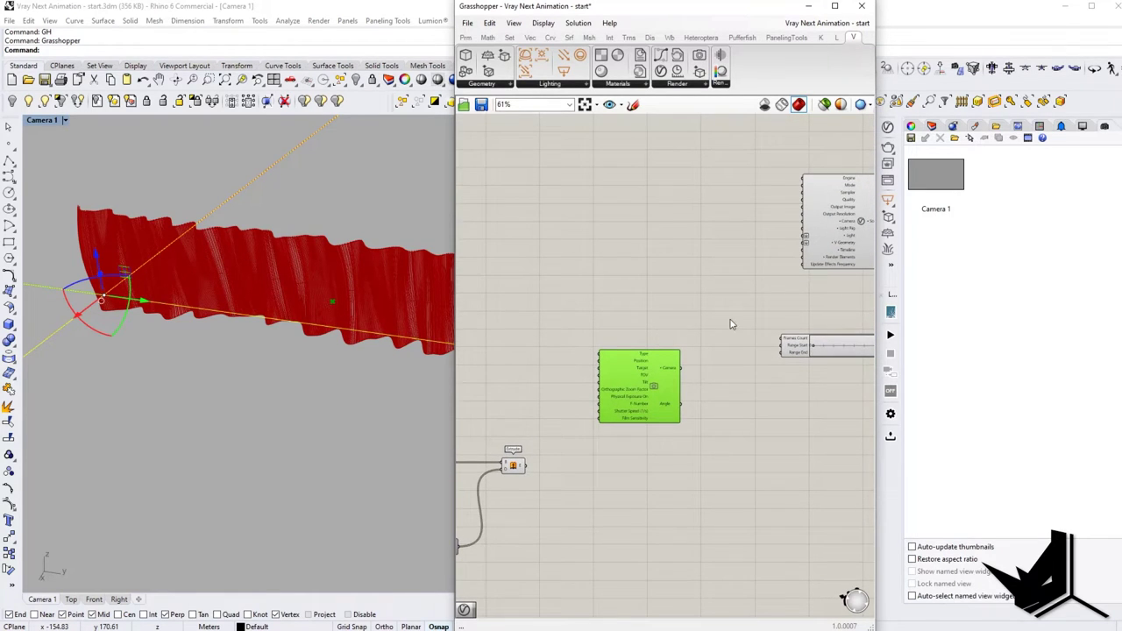
{"action": "right_click_drag", "start_coordinate": [732, 325], "coordinate": [685, 326]}
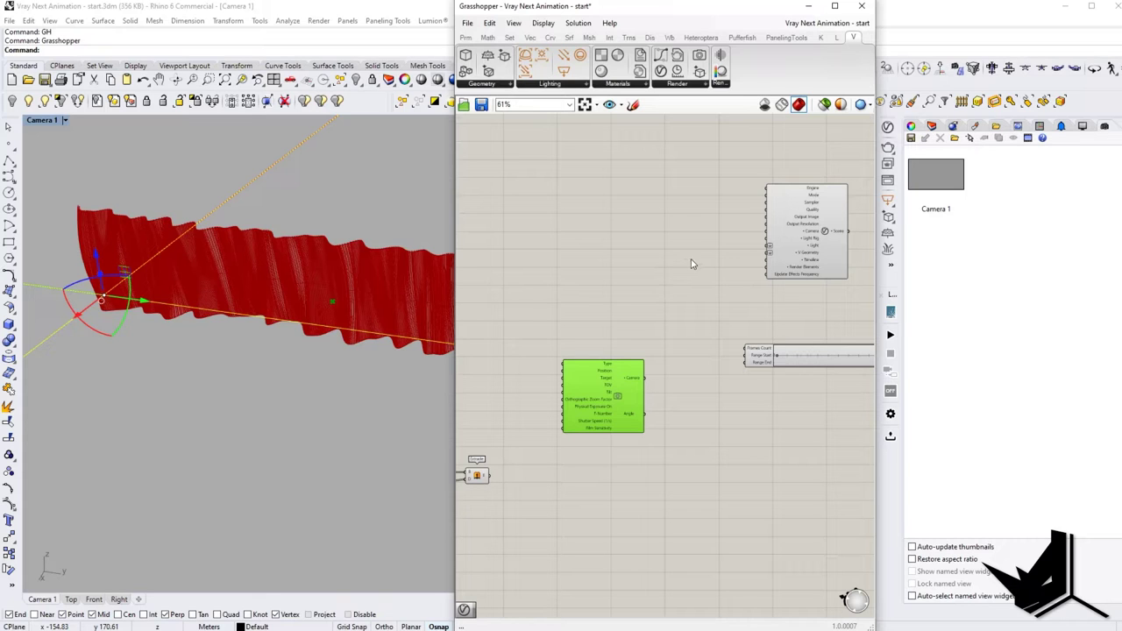
{"action": "scroll", "coordinate": [634, 246], "scroll_direction": "up", "scroll_amount": 4}
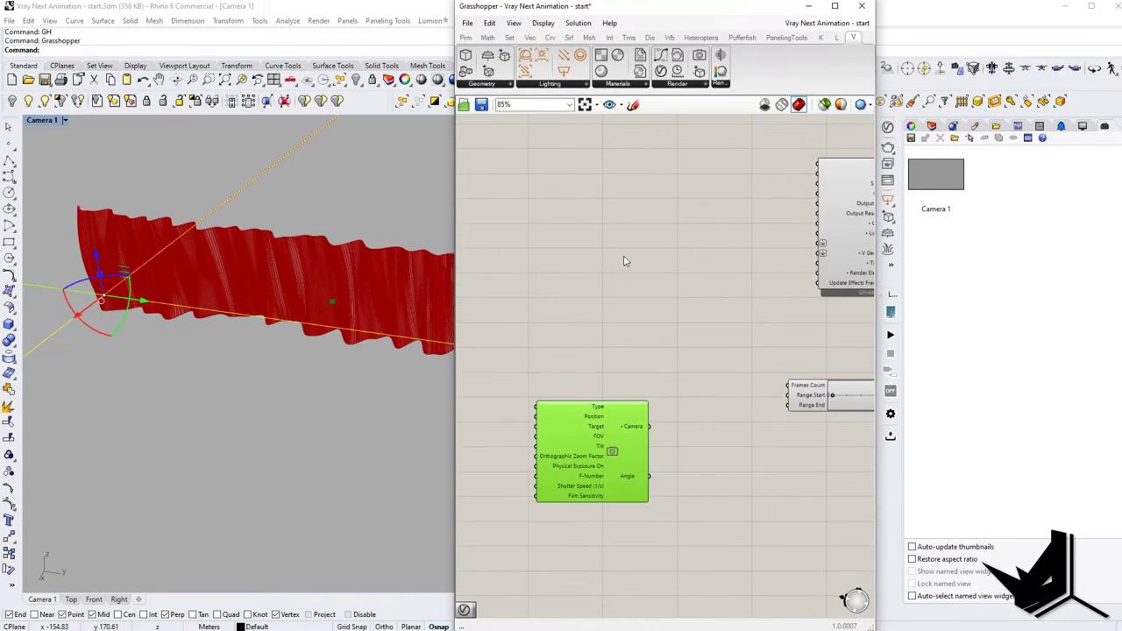
{"action": "left_click", "coordinate": [553, 85]}
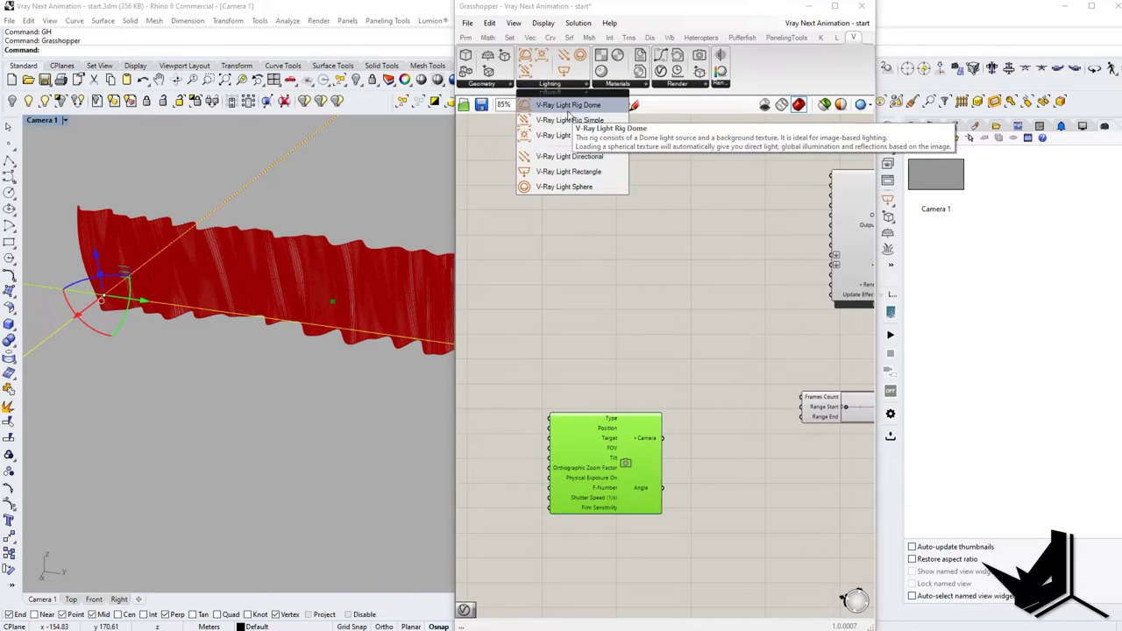
{"action": "left_click_drag", "start_coordinate": [586, 109], "coordinate": [632, 297]}
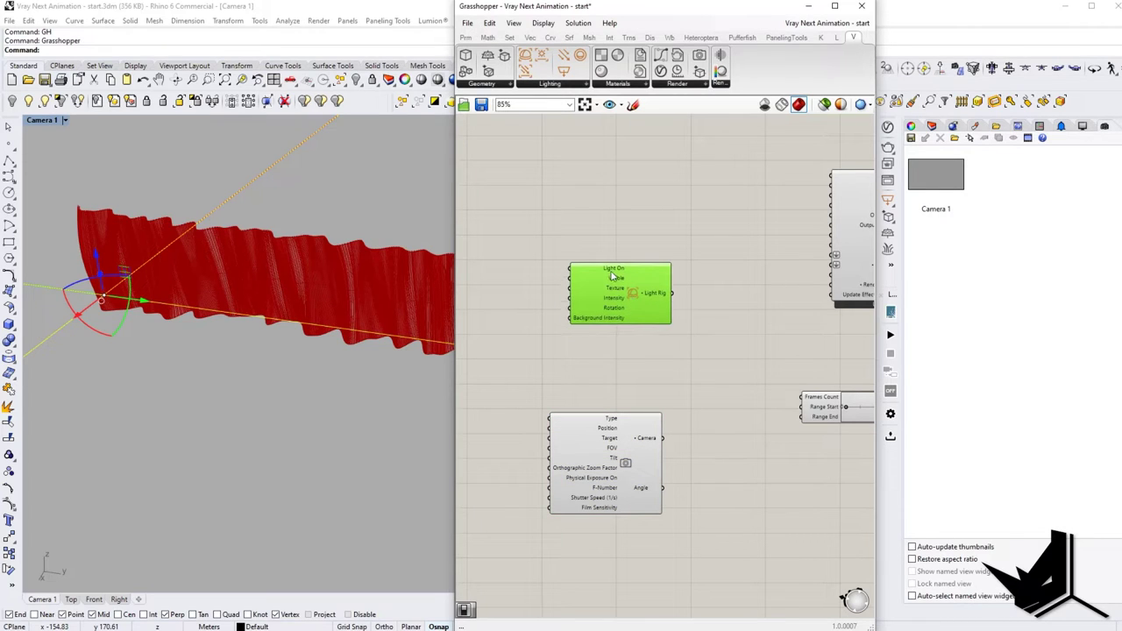
{"action": "right_click_drag", "start_coordinate": [611, 250], "coordinate": [694, 255]}
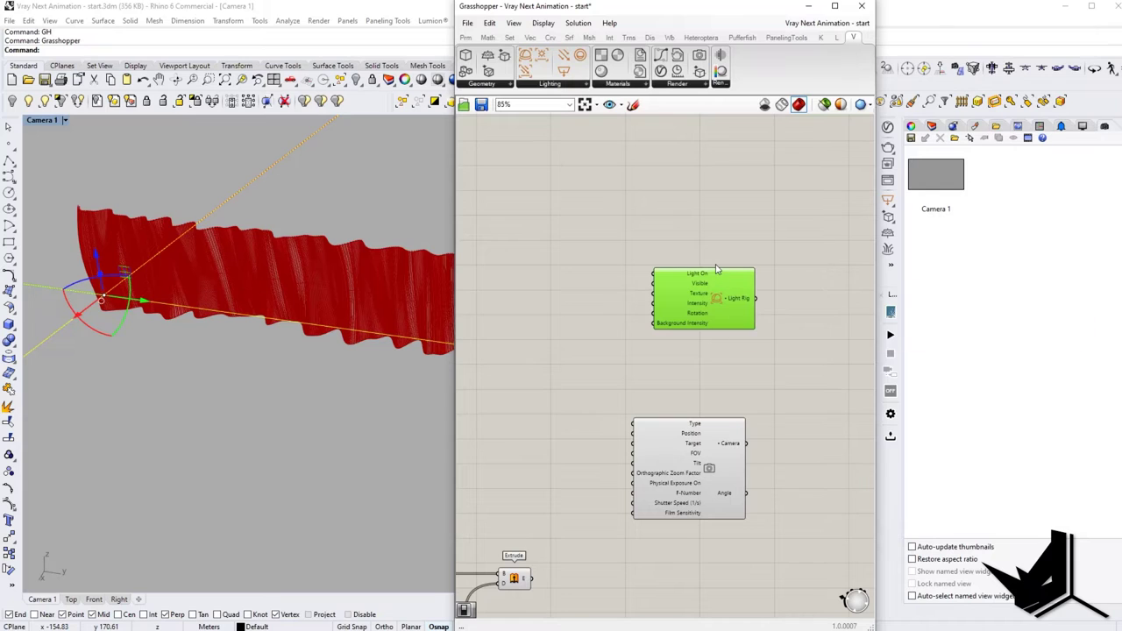
Step: Add two Boolean Toggles set to True and wire them to the dome light rig's Light On and Visible inputs
{"action": "left_click", "coordinate": [701, 261]}
{"action": "scroll", "coordinate": [701, 267], "scroll_direction": "up", "scroll_amount": 1}
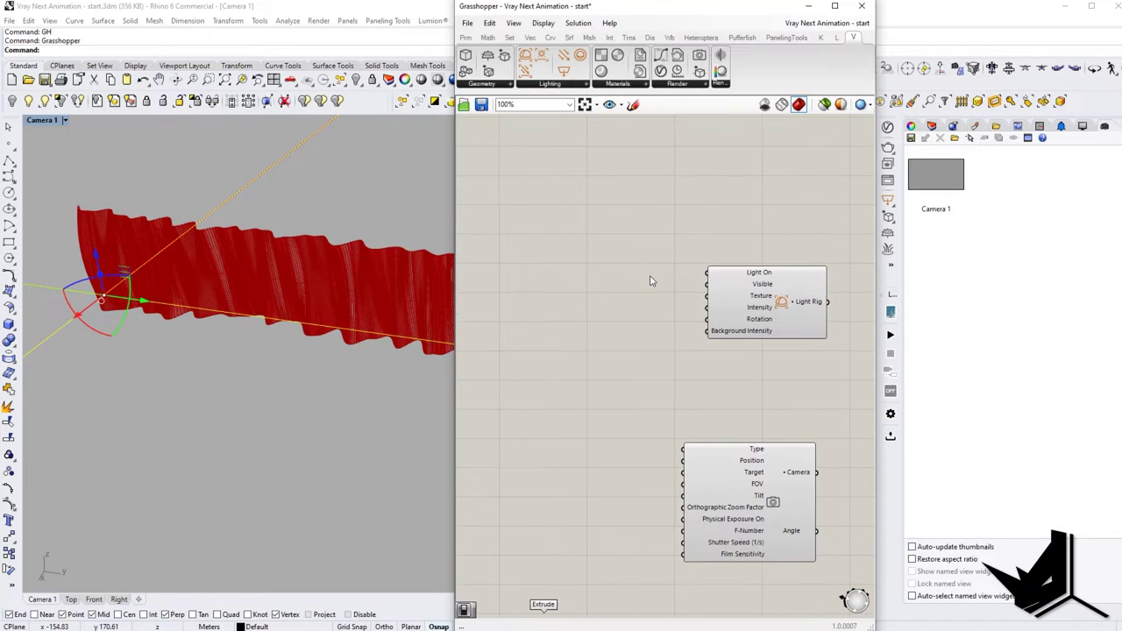
{"action": "double_click", "coordinate": [631, 281]}
{"action": "type", "text": "boole"}
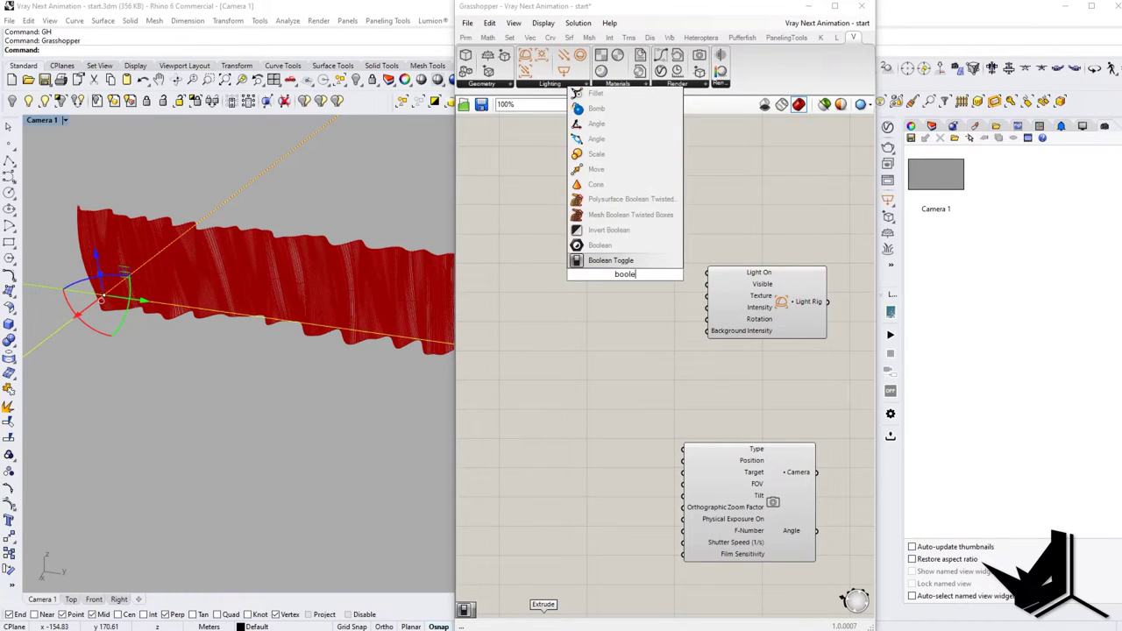
{"action": "key", "text": "Return"}
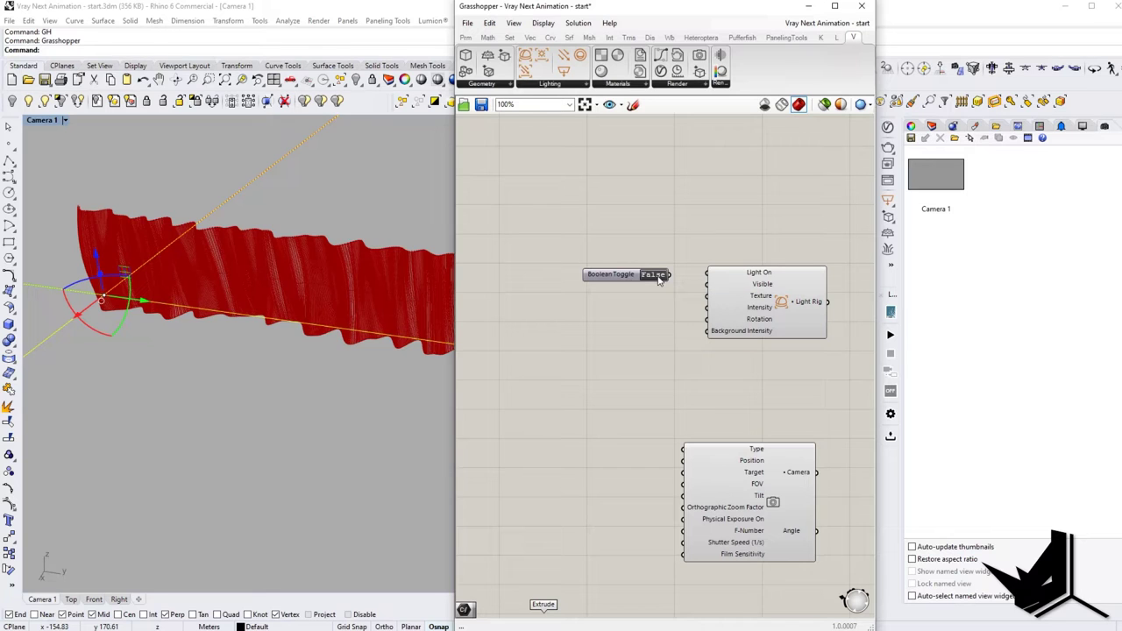
{"action": "left_click_drag", "start_coordinate": [719, 277], "coordinate": [732, 283]}
{"action": "left_click_drag", "start_coordinate": [632, 279], "coordinate": [763, 307], "text": "alt"}
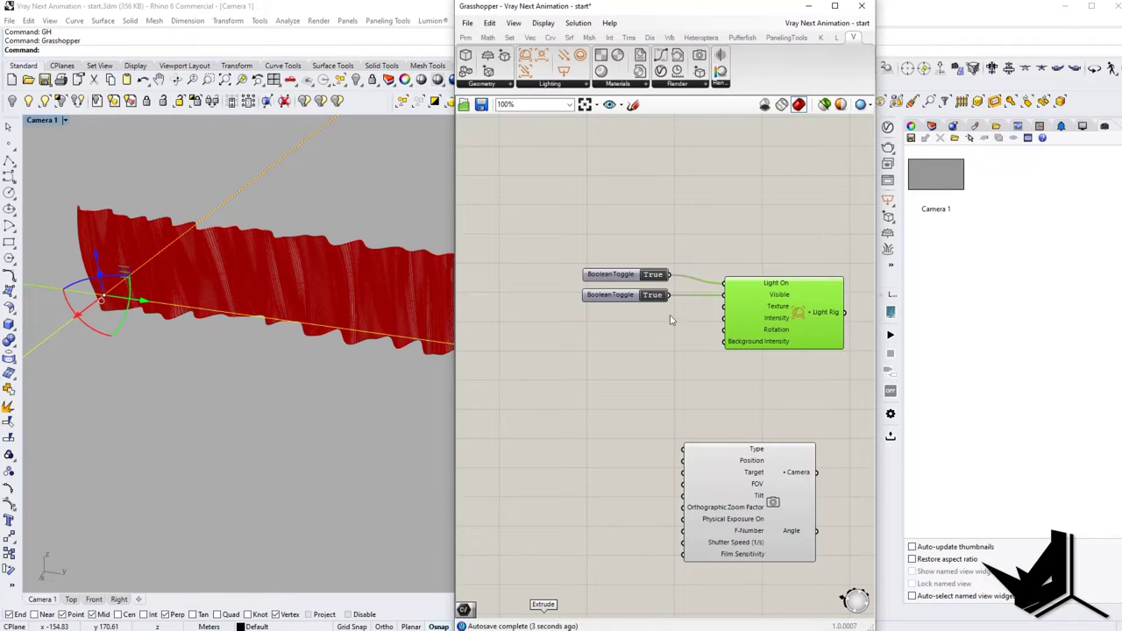
Step: Add a File Path parameter, connect it to the dome light rig's Texture input, and select one existing texture file for it
{"action": "left_click", "coordinate": [628, 319]}
{"action": "double_click", "coordinate": [615, 321]}
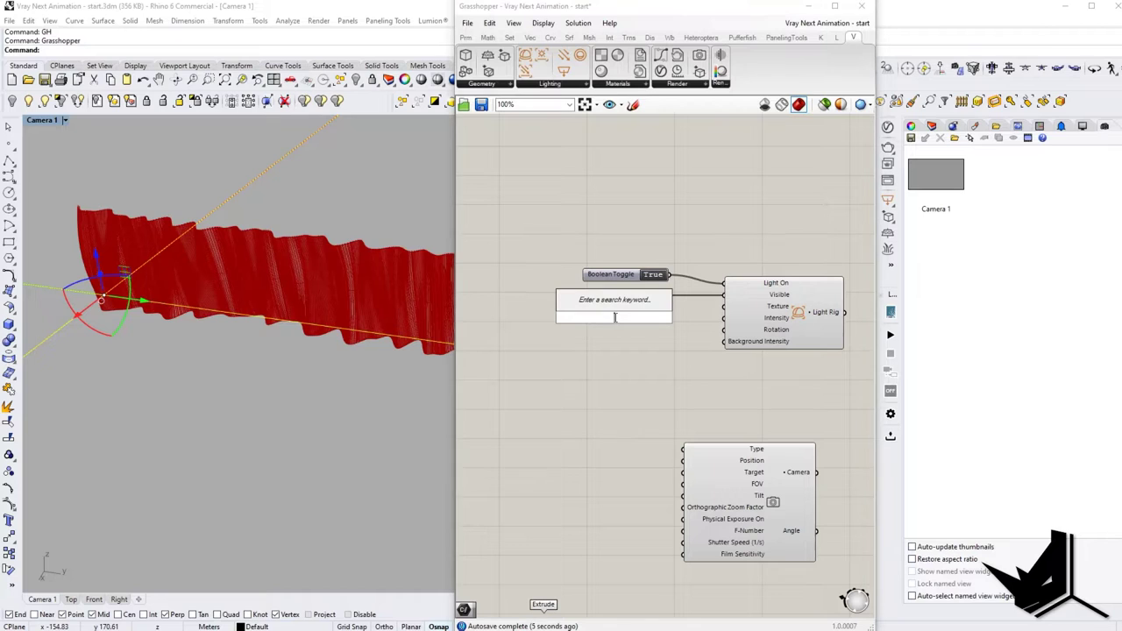
{"action": "type", "text": "file"}
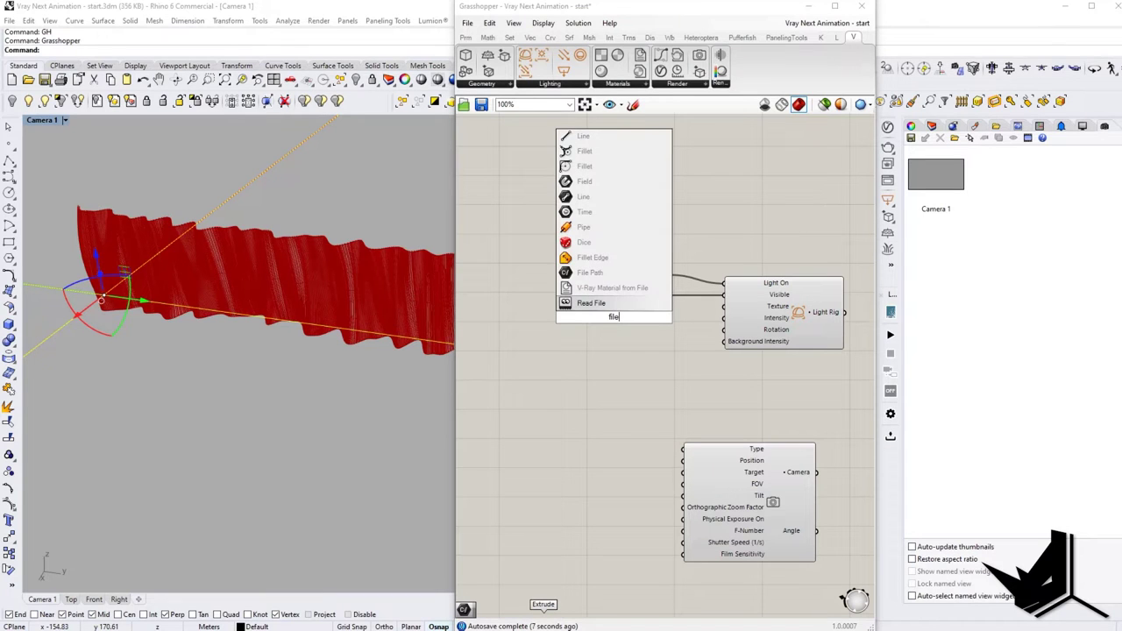
{"action": "left_click", "coordinate": [590, 273]}
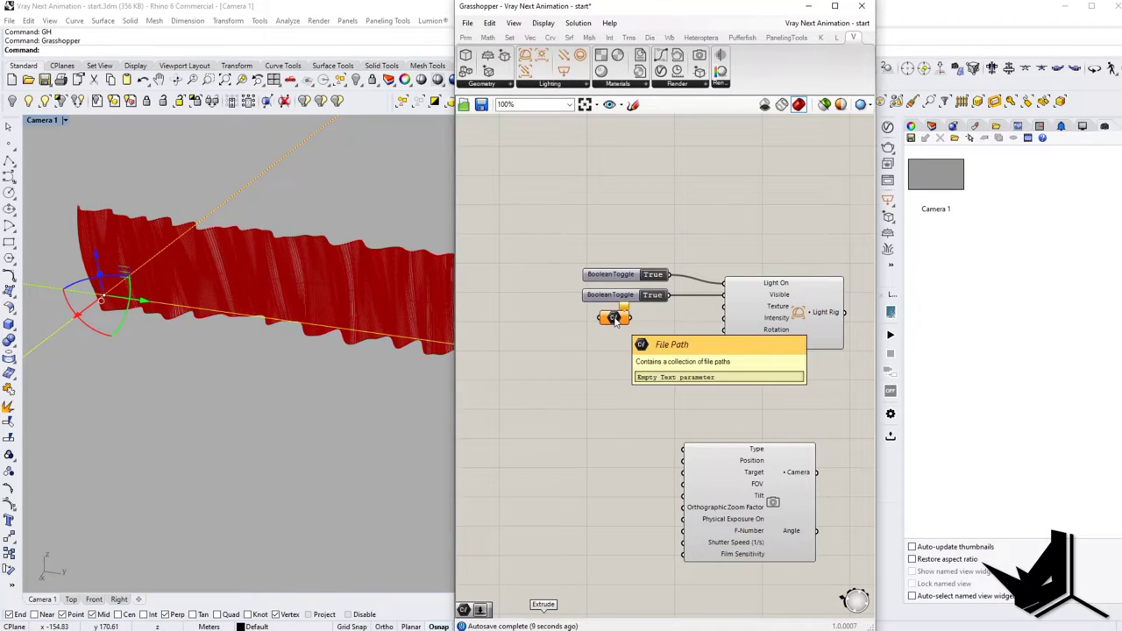
{"action": "left_click_drag", "start_coordinate": [635, 323], "coordinate": [724, 306]}
{"action": "right_click", "coordinate": [613, 318]}
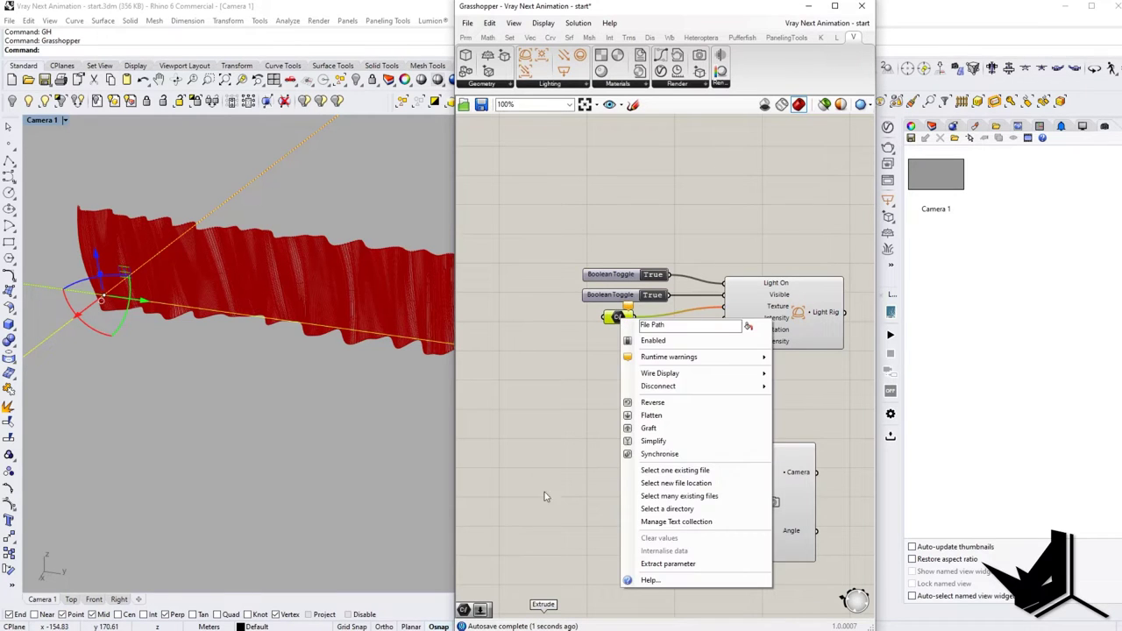
{"action": "left_click", "coordinate": [703, 474]}
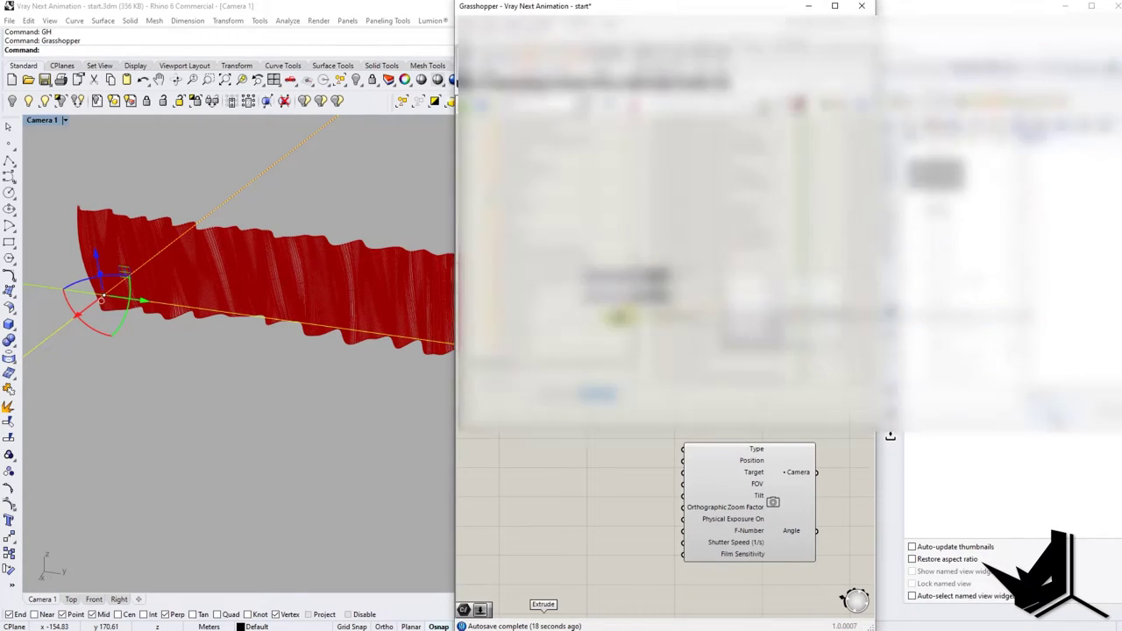
{"action": "left_click", "coordinate": [822, 430]}
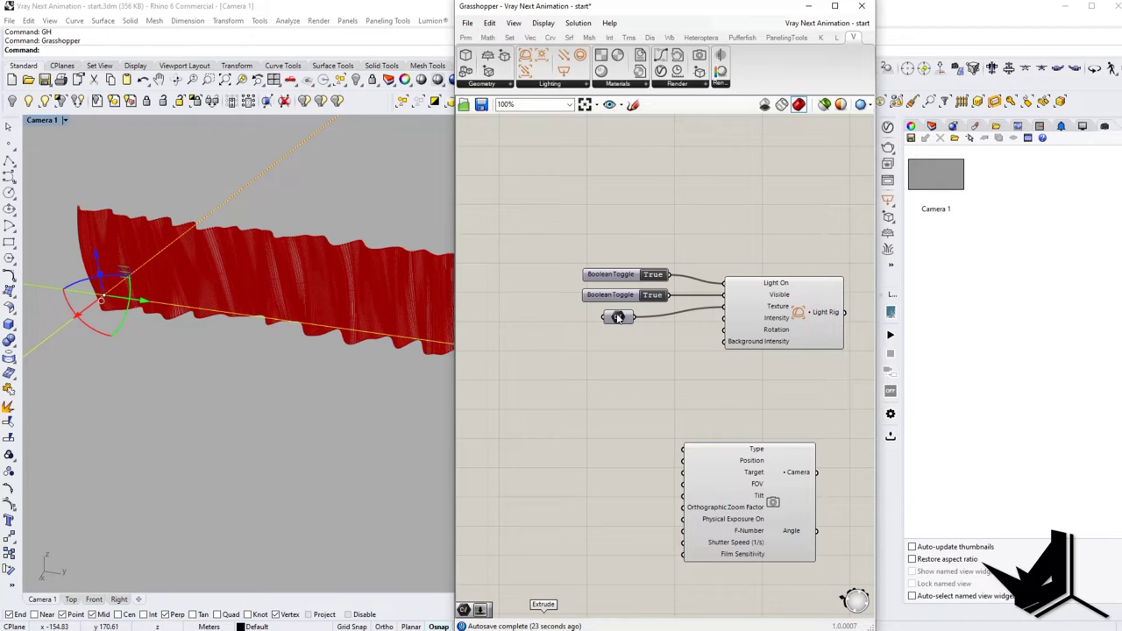
Step: Add a 1.5 number slider, connect it to the dome light rig's Intensity input, and place it beneath the File Path parameter
{"action": "mouse_move", "coordinate": [765, 324]}
{"action": "double_click", "coordinate": [662, 358]}
{"action": "type", "text": "1.5"}
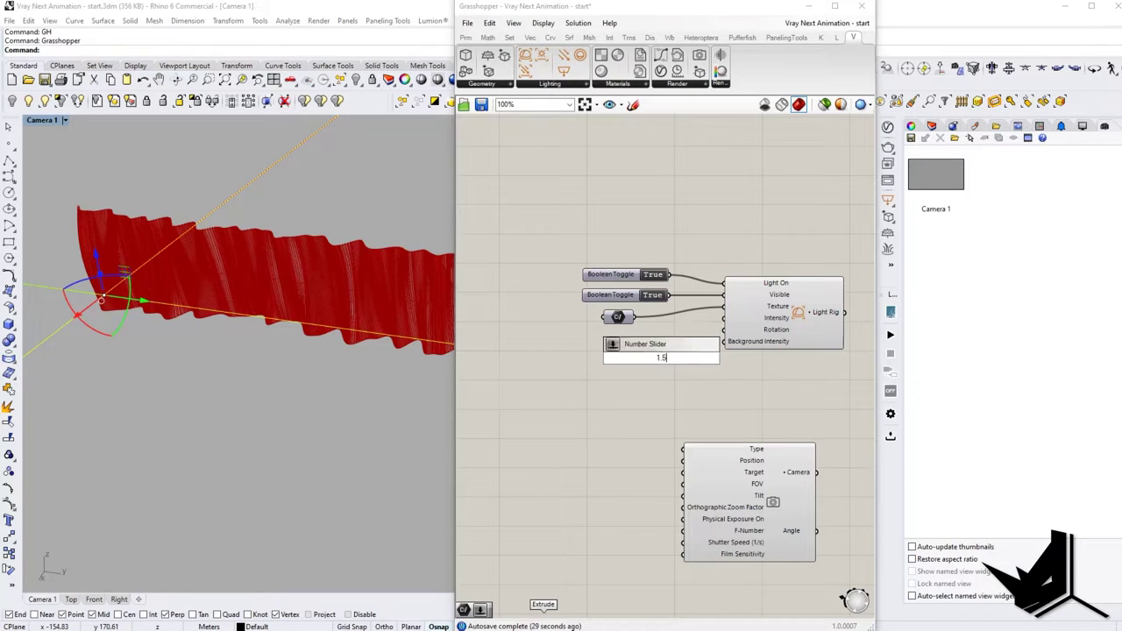
{"action": "key", "text": "Return"}
{"action": "left_click_drag", "start_coordinate": [682, 351], "coordinate": [724, 318]}
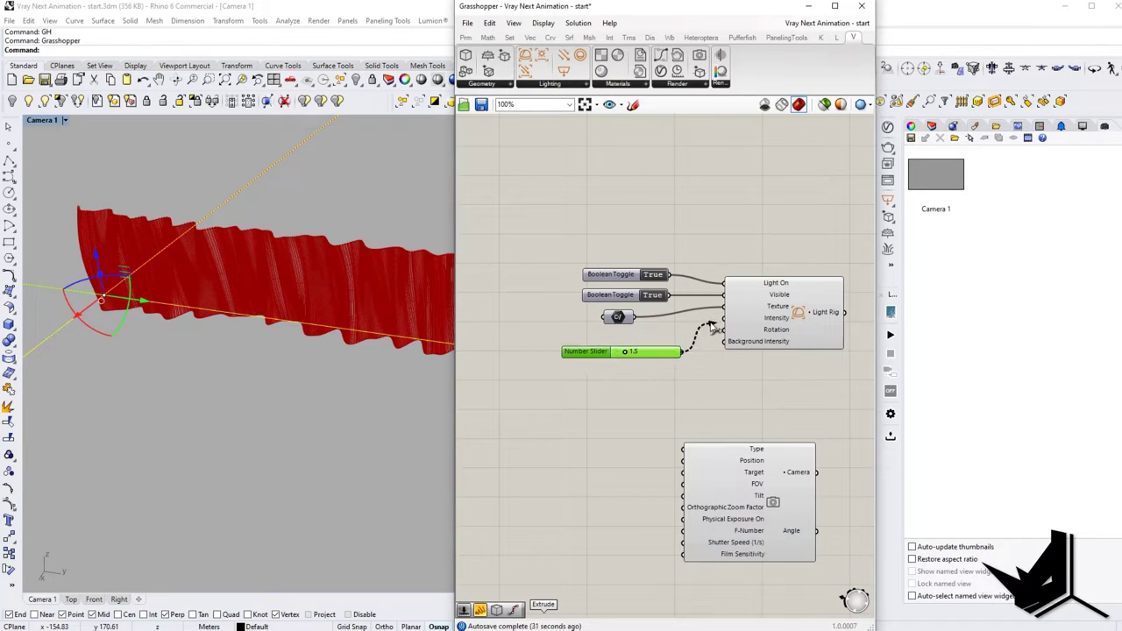
{"action": "left_click_drag", "start_coordinate": [665, 353], "coordinate": [649, 341]}
Step: Create a number slider from 360, connect it to the dome light rig's Rotation input, and set it to 530 beneath the intensity slider
{"action": "double_click", "coordinate": [616, 368]}
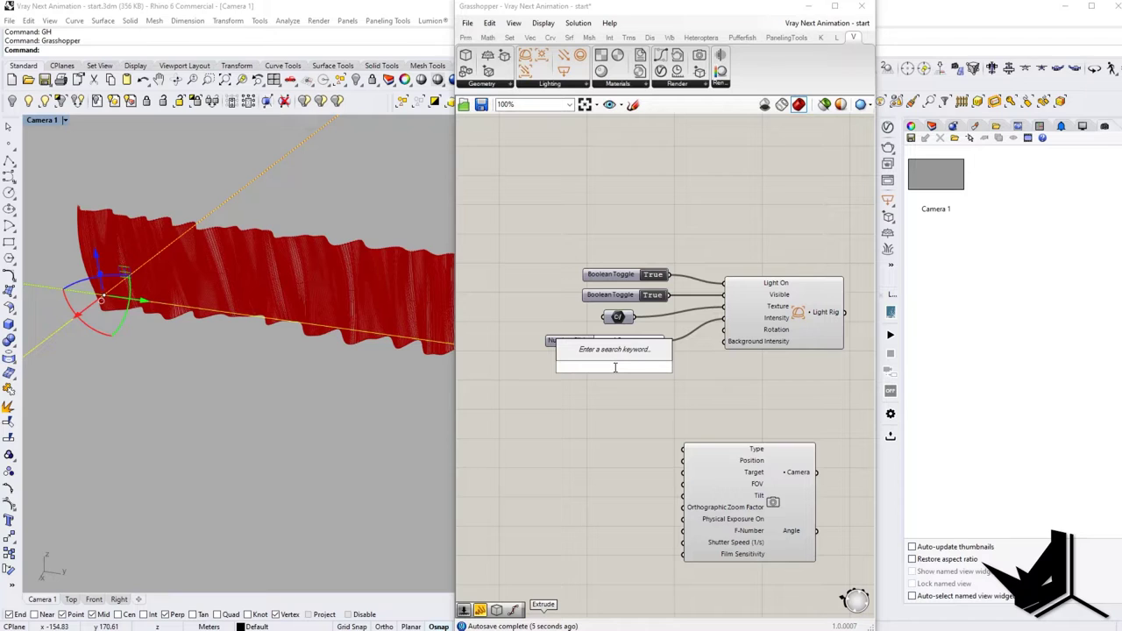
{"action": "type", "text": "360"}
{"action": "key", "text": "Return"}
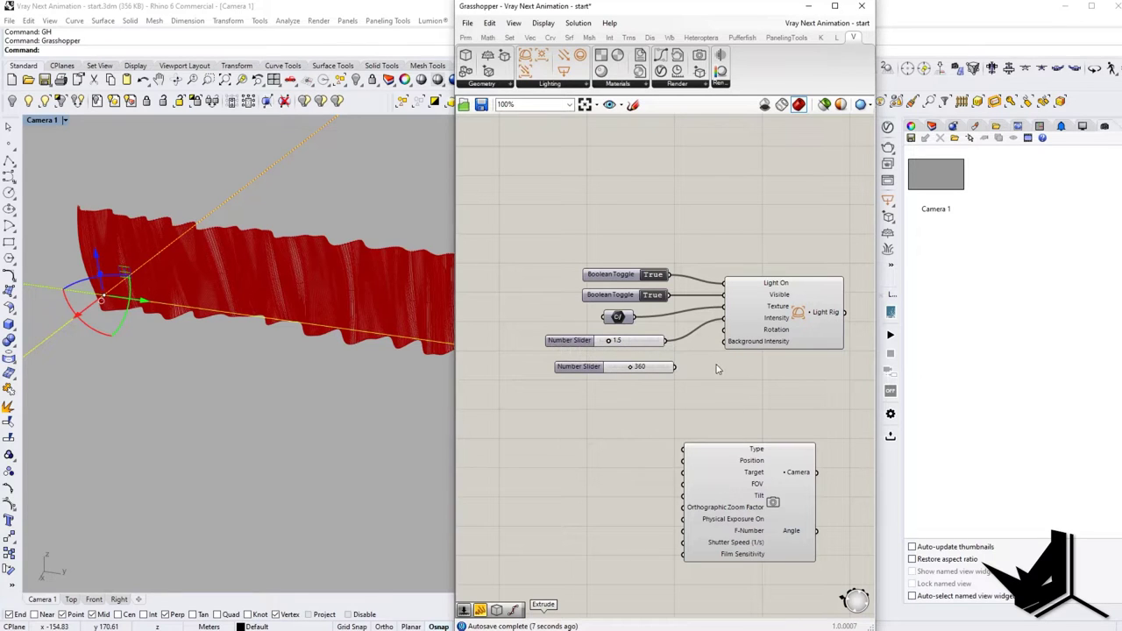
{"action": "left_click_drag", "start_coordinate": [676, 369], "coordinate": [725, 341]}
{"action": "left_click_drag", "start_coordinate": [630, 369], "coordinate": [648, 361]}
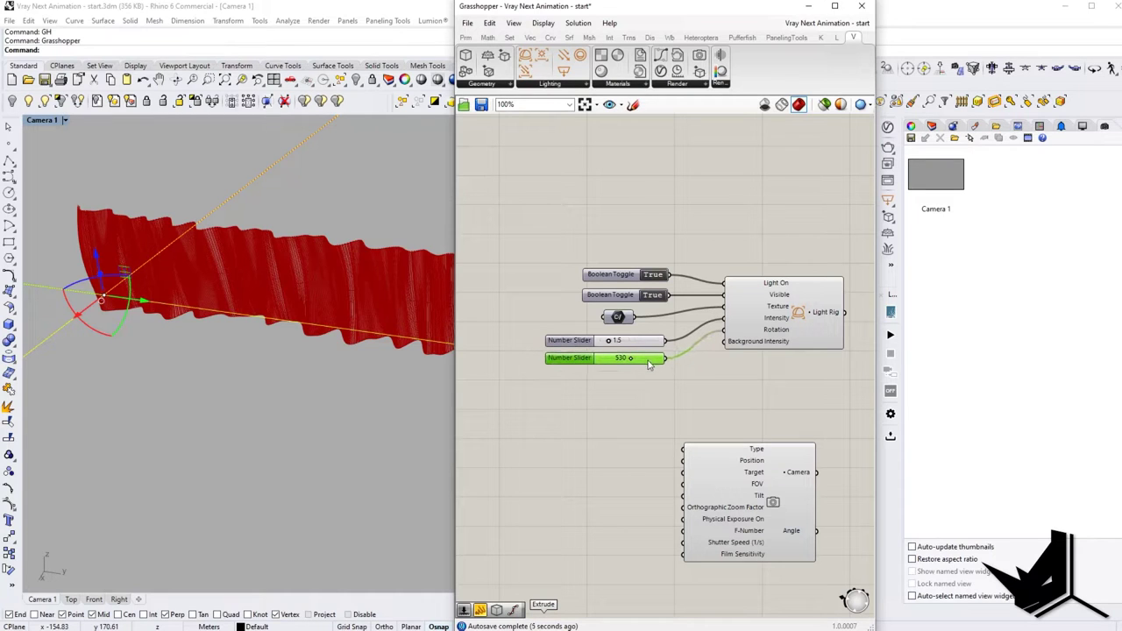
Step: Add another 1.5 number slider and connect it to the dome light rig's Background Intensity input
{"action": "left_click", "coordinate": [582, 403]}
{"action": "double_click", "coordinate": [586, 402]}
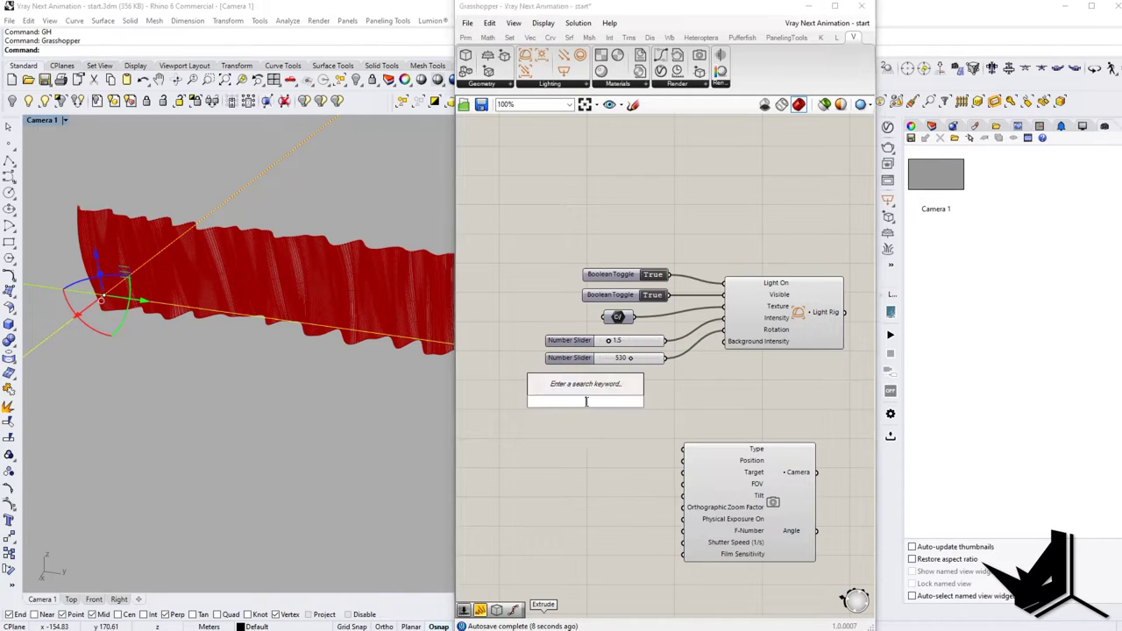
{"action": "type", "text": "1.5"}
{"action": "key", "text": "Return"}
{"action": "left_click_drag", "start_coordinate": [646, 402], "coordinate": [724, 342]}
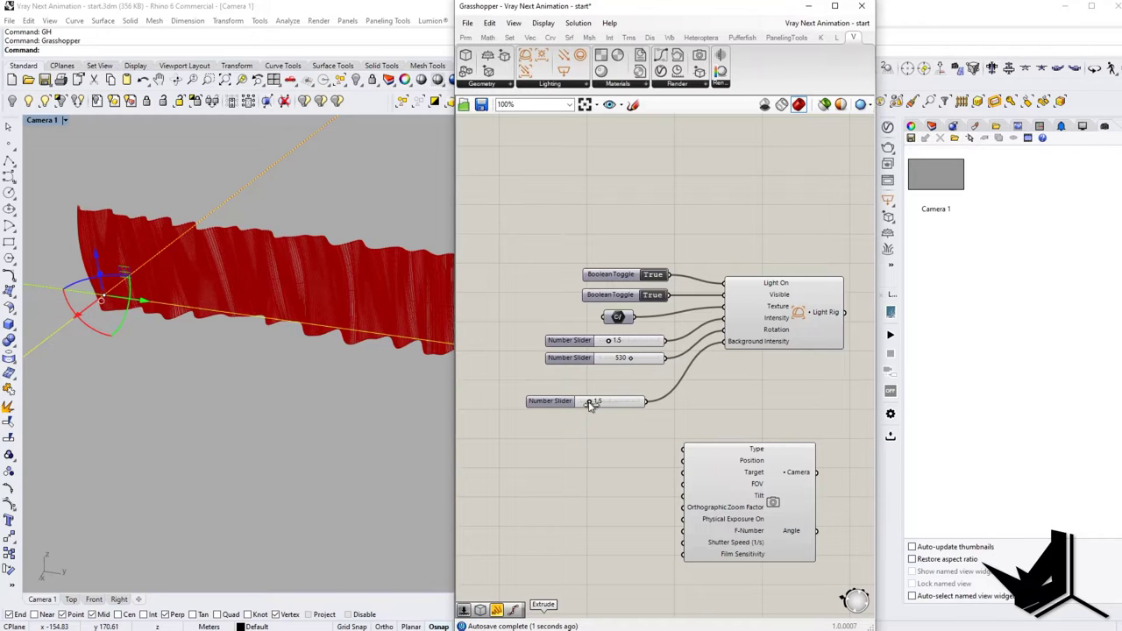
Step: Set the Background Intensity slider to 0.0 beneath the rotation slider, and move the camera component just below the dome light rig
{"action": "left_click_drag", "start_coordinate": [590, 404], "coordinate": [638, 379]}
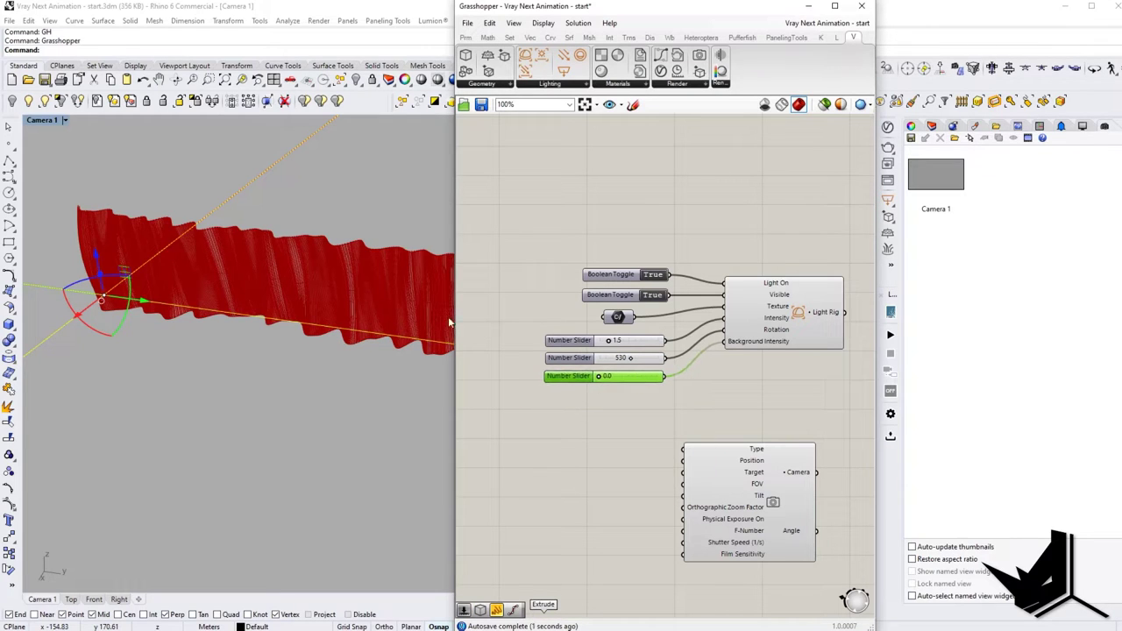
{"action": "right_click_drag", "start_coordinate": [816, 321], "coordinate": [637, 401]}
{"action": "scroll", "coordinate": [638, 400], "scroll_direction": "down", "scroll_amount": 3}
{"action": "scroll", "coordinate": [614, 386], "scroll_direction": "up", "scroll_amount": 1}
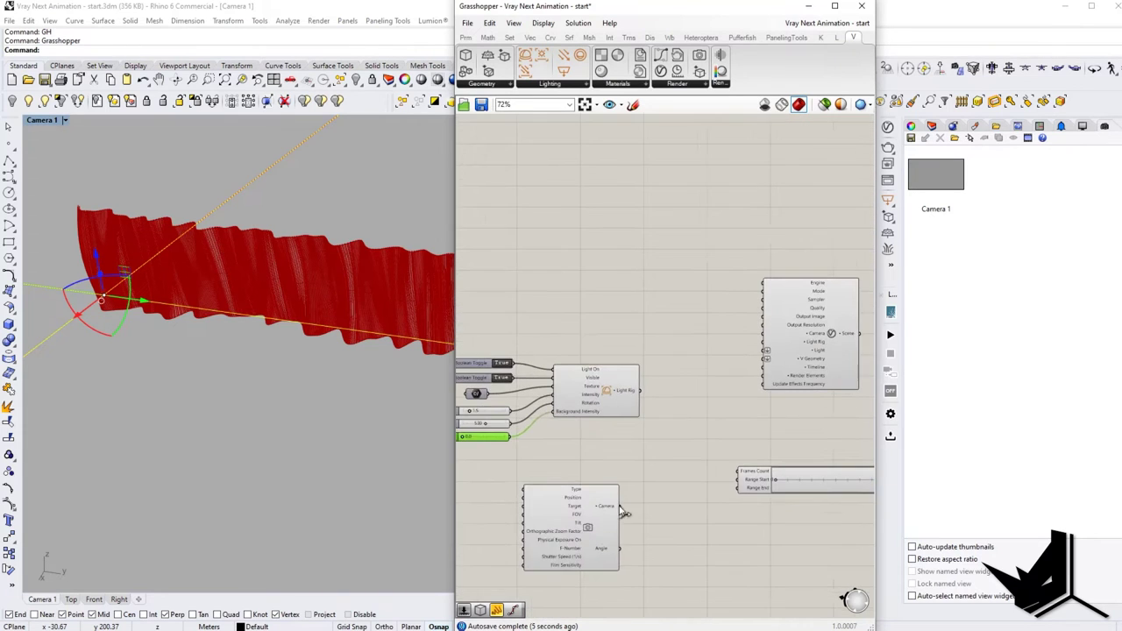
{"action": "right_click_drag", "start_coordinate": [619, 510], "coordinate": [654, 451]}
{"action": "left_click_drag", "start_coordinate": [624, 463], "coordinate": [653, 432]}
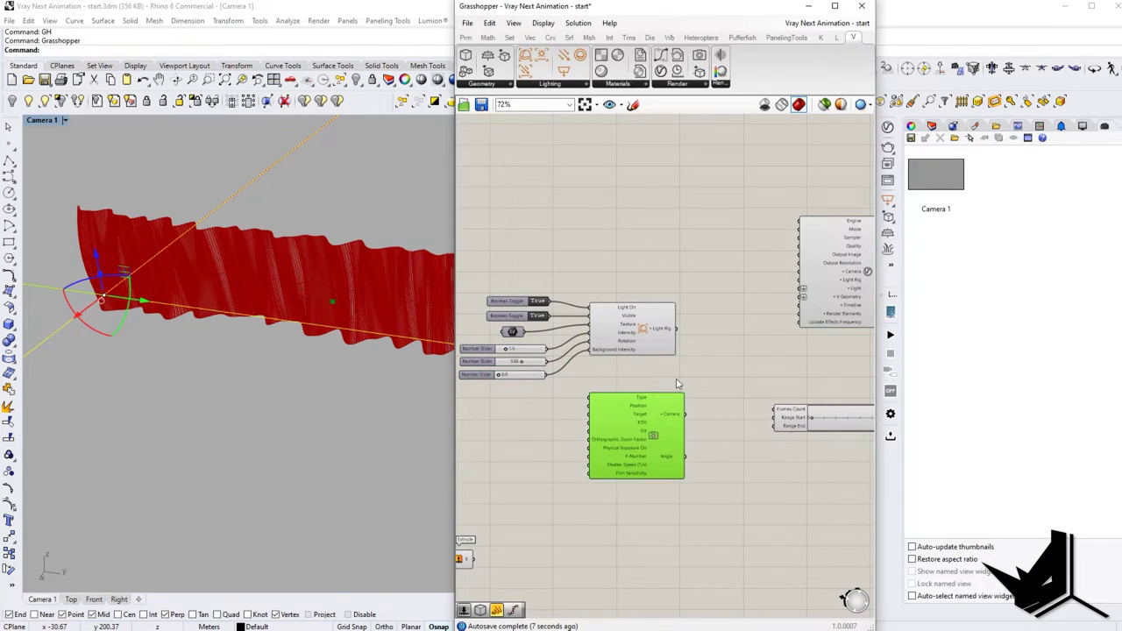
{"action": "left_click", "coordinate": [614, 283]}
Step: Extract the render component's Engine and Mode inputs as separate parameters and stack them beside the component
{"action": "right_click_drag", "start_coordinate": [614, 283], "coordinate": [648, 342]}
{"action": "right_click_drag", "start_coordinate": [734, 320], "coordinate": [617, 346]}
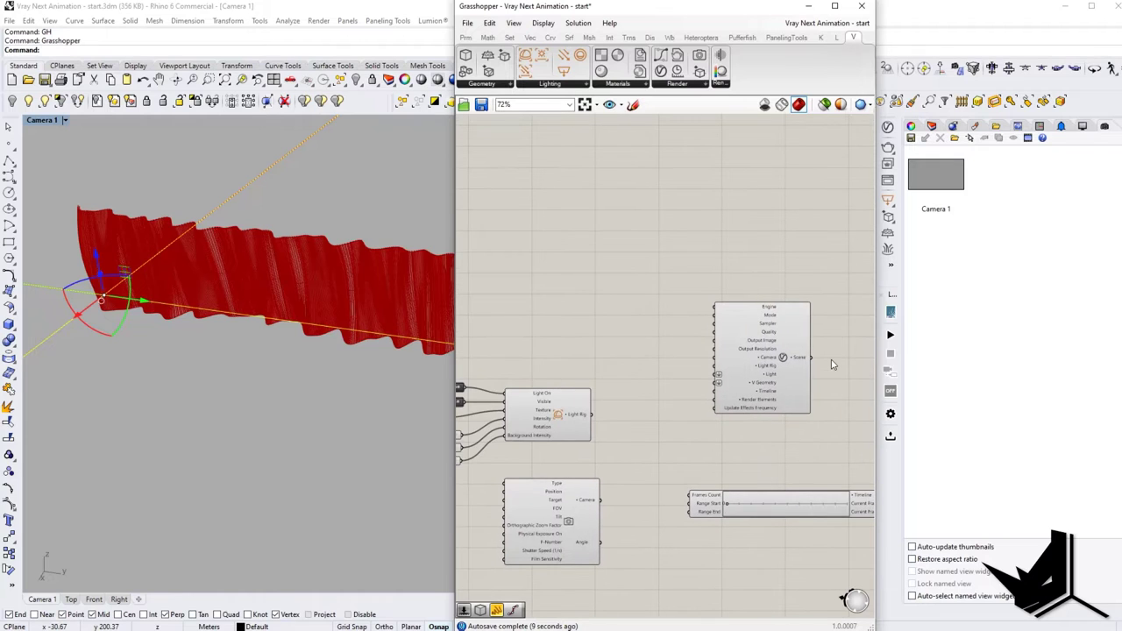
{"action": "mouse_move", "coordinate": [739, 349]}
{"action": "right_mouse_down"}
{"action": "mouse_move", "coordinate": [756, 355]}
{"action": "mouse_move", "coordinate": [724, 357]}
{"action": "right_mouse_up"}
{"action": "scroll", "coordinate": [771, 341], "scroll_direction": "up", "scroll_amount": 2}
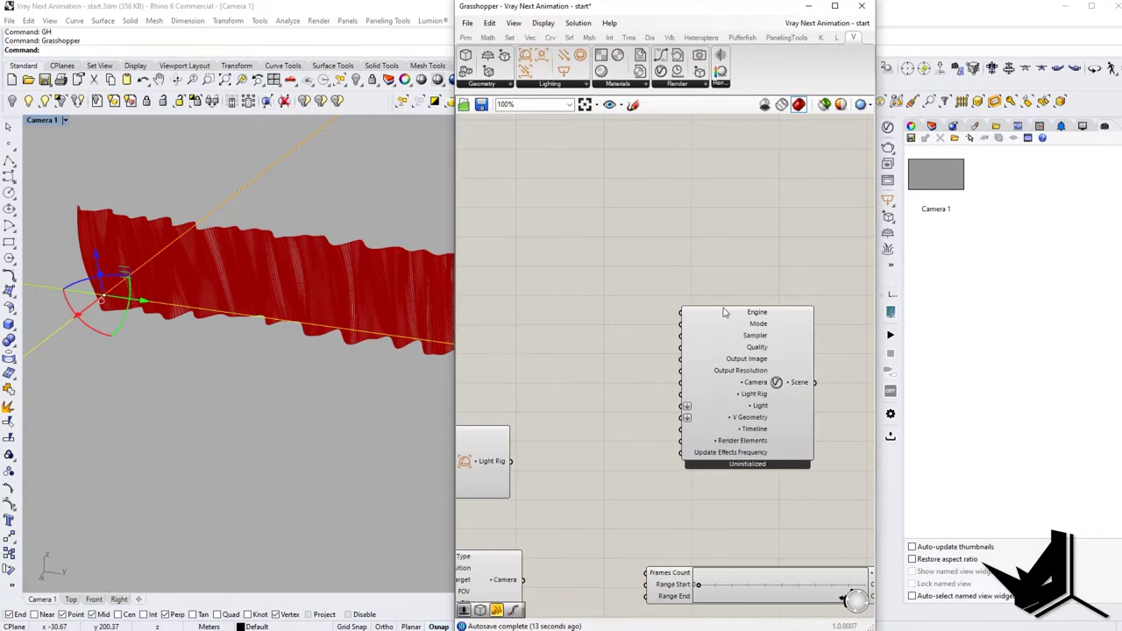
{"action": "scroll", "coordinate": [734, 329], "scroll_direction": "up", "scroll_amount": 2}
{"action": "scroll", "coordinate": [719, 331], "scroll_direction": "down", "scroll_amount": 4}
{"action": "scroll", "coordinate": [719, 334], "scroll_direction": "up", "scroll_amount": 1}
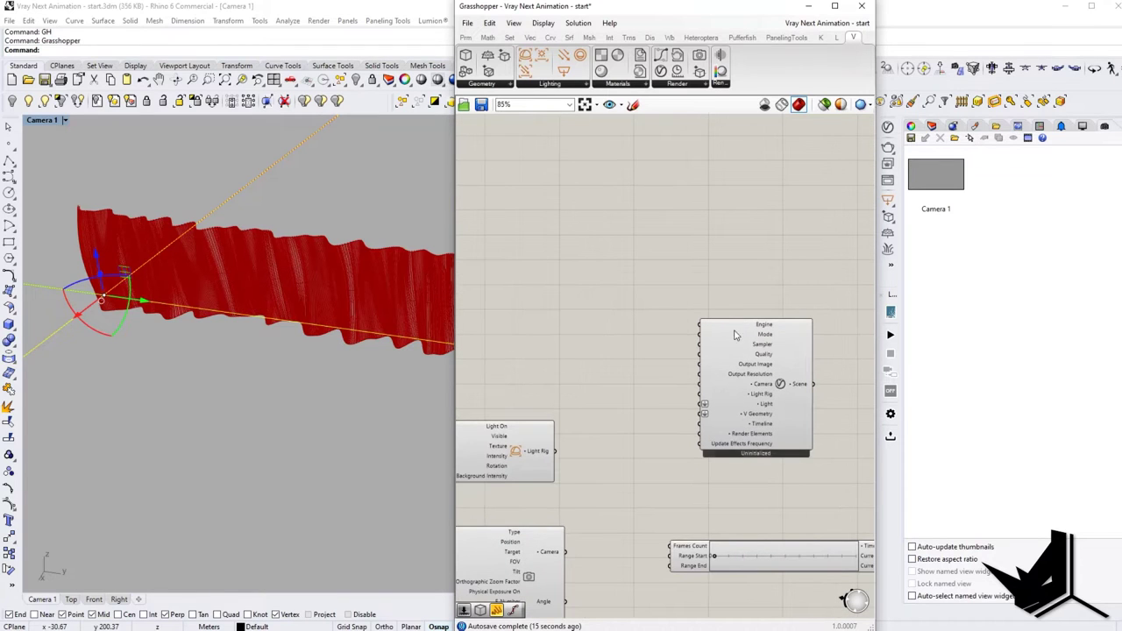
{"action": "right_click", "coordinate": [730, 328]}
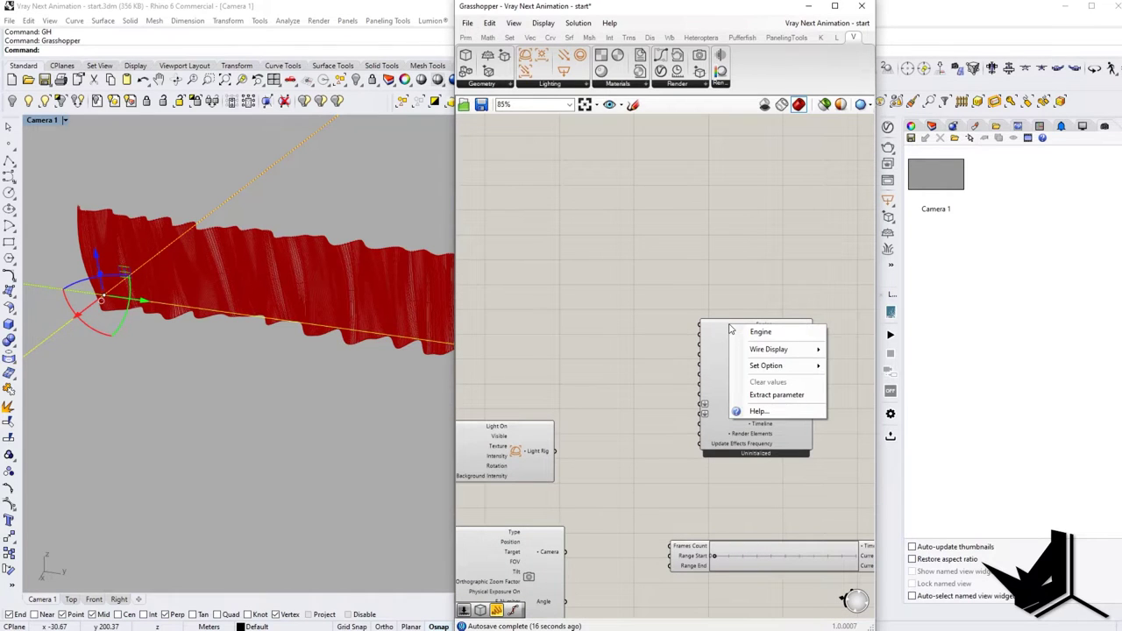
{"action": "left_click", "coordinate": [753, 275]}
{"action": "scroll", "coordinate": [732, 330], "scroll_direction": "up", "scroll_amount": 3}
{"action": "scroll", "coordinate": [741, 327], "scroll_direction": "down", "scroll_amount": 1}
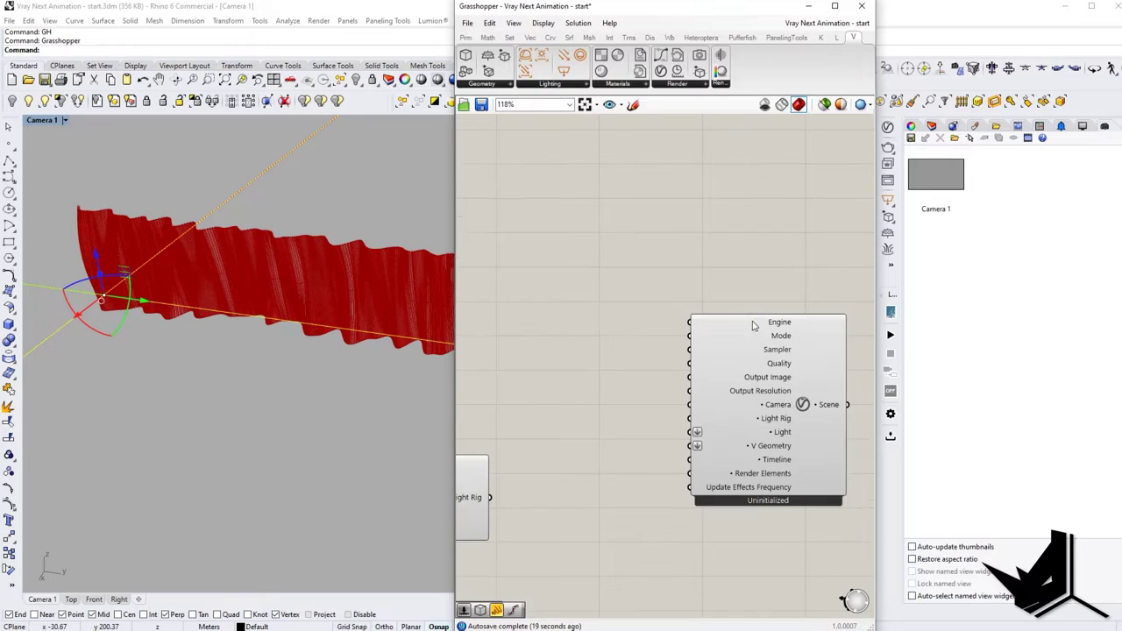
{"action": "right_click", "coordinate": [768, 326]}
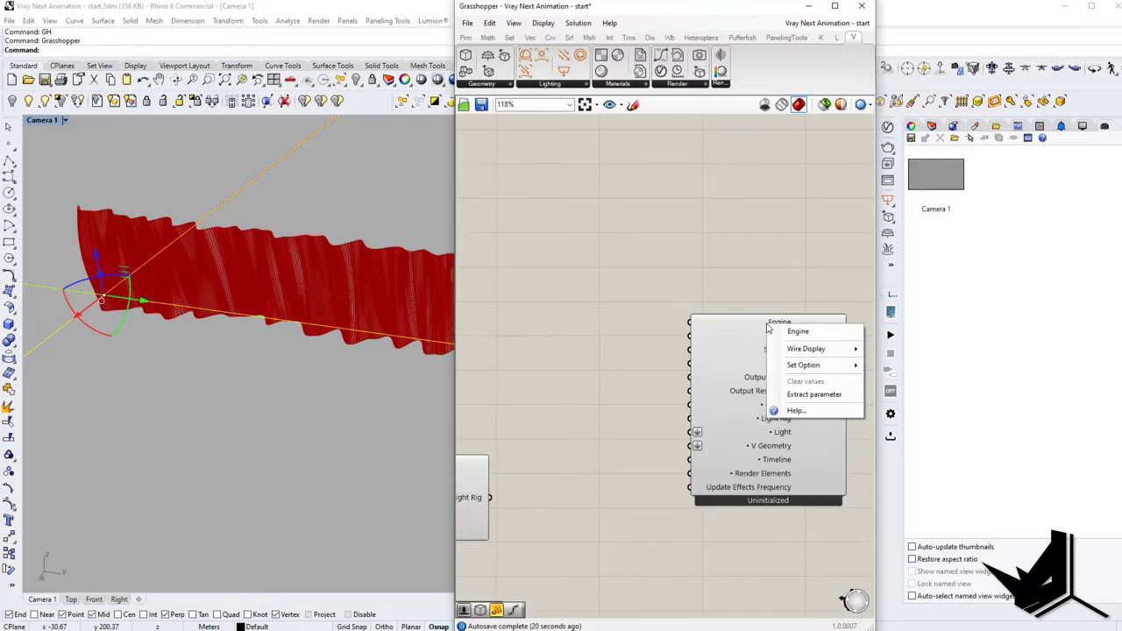
{"action": "left_click", "coordinate": [814, 394]}
{"action": "left_click_drag", "start_coordinate": [650, 329], "coordinate": [585, 349]}
{"action": "right_click", "coordinate": [783, 341]}
{"action": "left_click", "coordinate": [829, 409]}
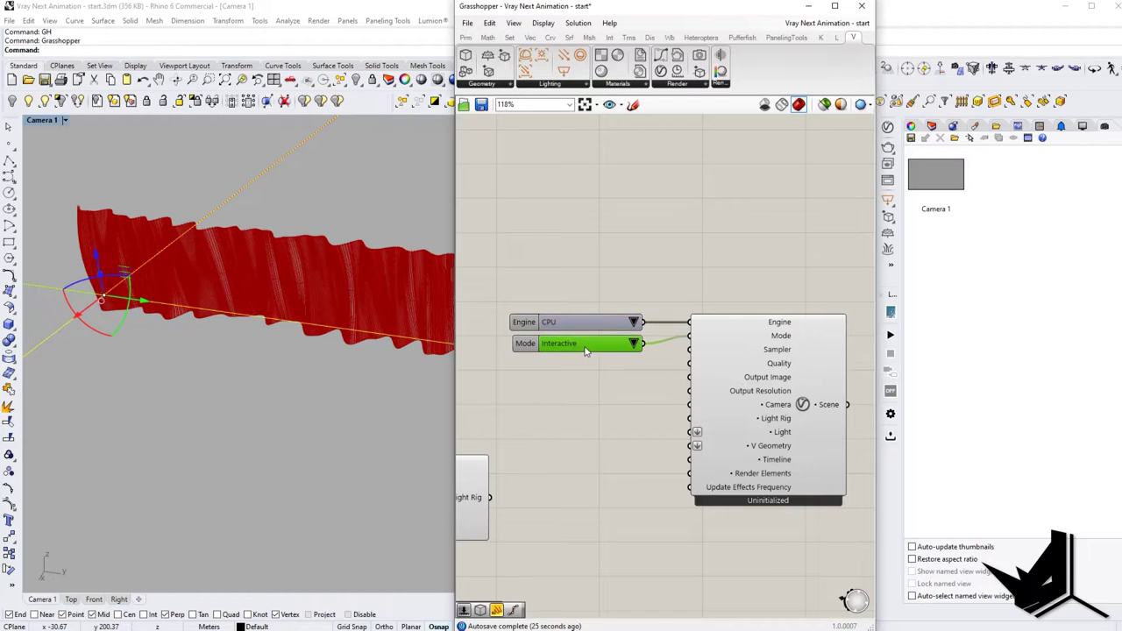
Step: Extract the render component's Sampler and Quality inputs as parameters and line them up beneath Mode
{"action": "right_click", "coordinate": [785, 352]}
{"action": "left_click", "coordinate": [825, 419]}
{"action": "left_click_drag", "start_coordinate": [658, 355], "coordinate": [600, 392]}
{"action": "right_click", "coordinate": [782, 367]}
{"action": "left_click", "coordinate": [827, 434]}
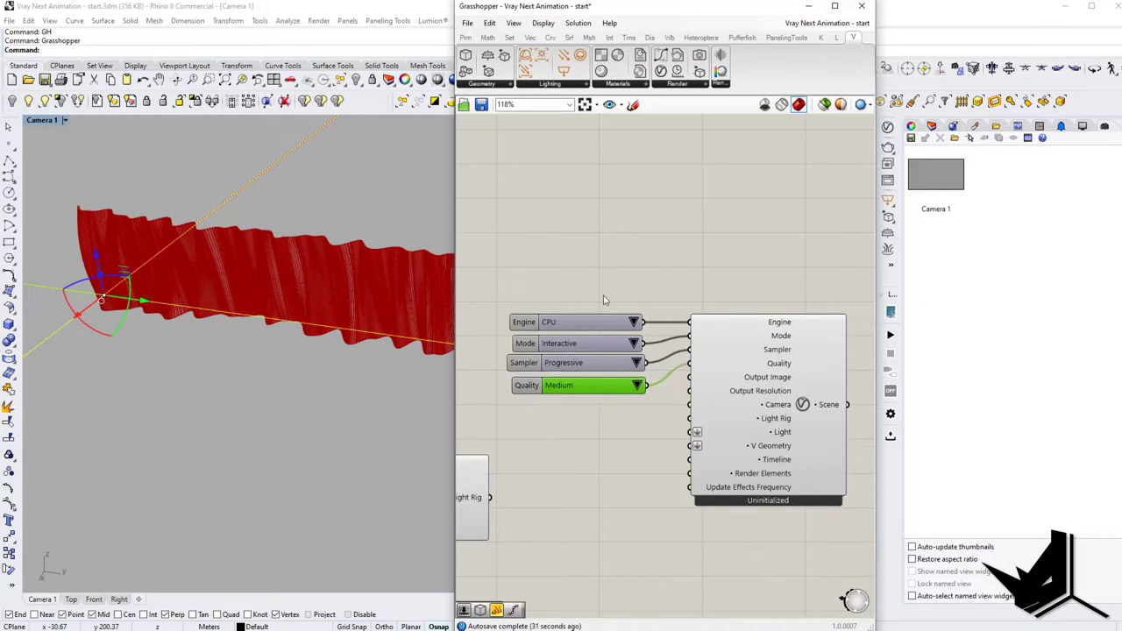
Step: Move the extracted Engine, Mode, Sampler and Quality parameters together up and away from the render component
{"action": "left_click_drag", "start_coordinate": [607, 272], "coordinate": [570, 395]}
{"action": "left_click_drag", "start_coordinate": [590, 322], "coordinate": [566, 284]}
{"action": "left_click", "coordinate": [689, 242]}
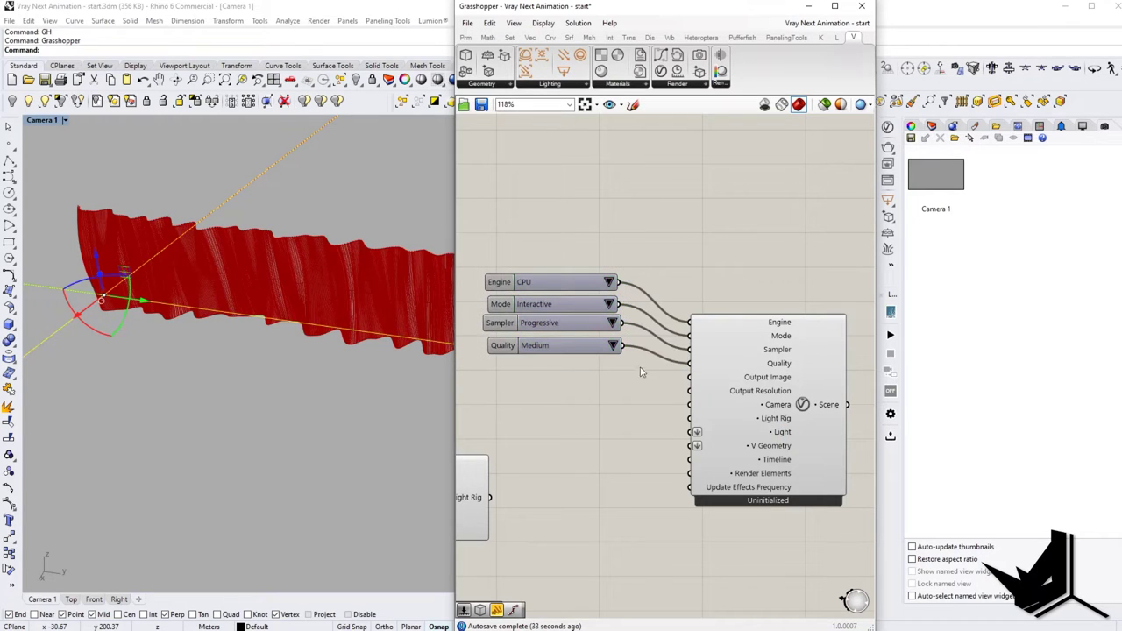
Step: Extract the render component's Output Image parameter, place it beneath Quality, and set its output file to Test.png
{"action": "right_click_drag", "start_coordinate": [642, 372], "coordinate": [666, 366]}
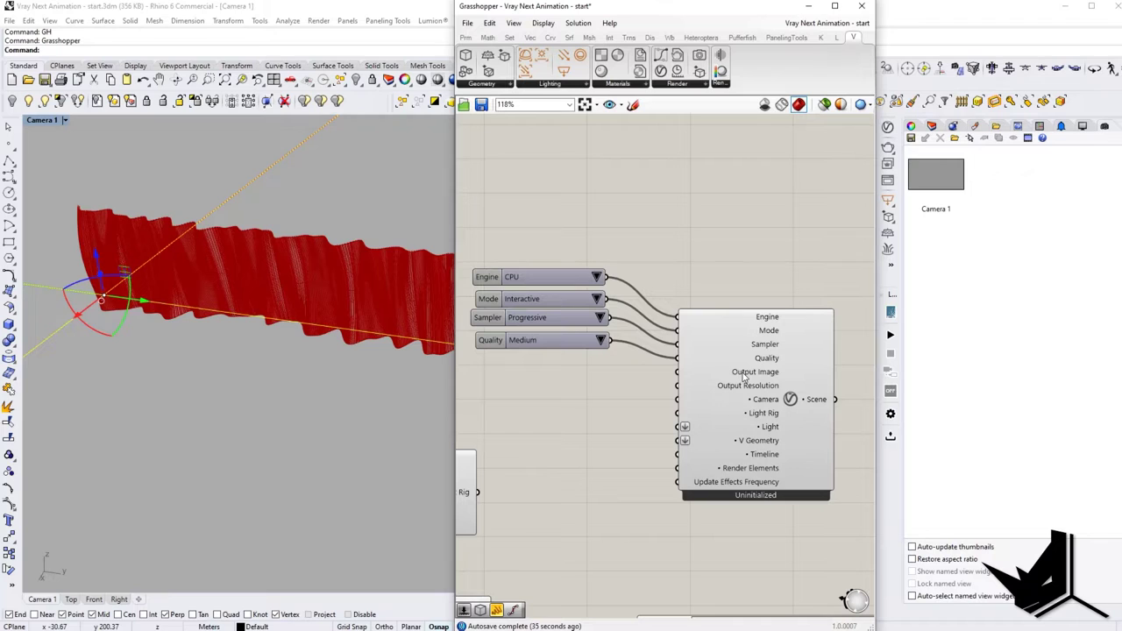
{"action": "right_click", "coordinate": [744, 377]}
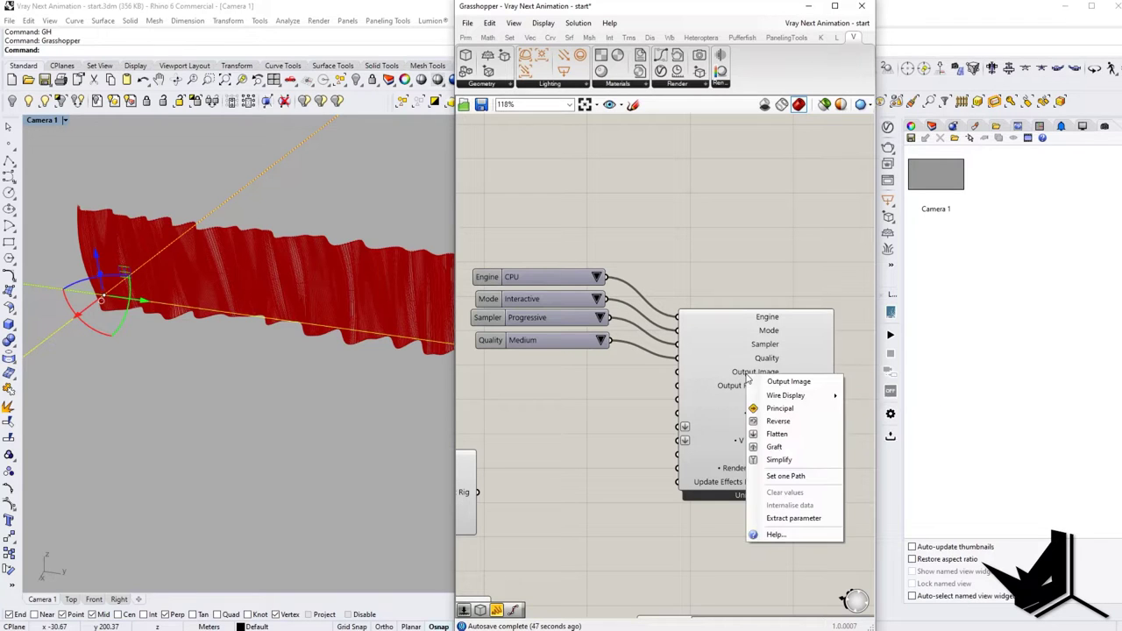
{"action": "left_click", "coordinate": [793, 516]}
{"action": "left_click_drag", "start_coordinate": [662, 364], "coordinate": [522, 370]}
{"action": "right_click_drag", "start_coordinate": [640, 380], "coordinate": [616, 365]}
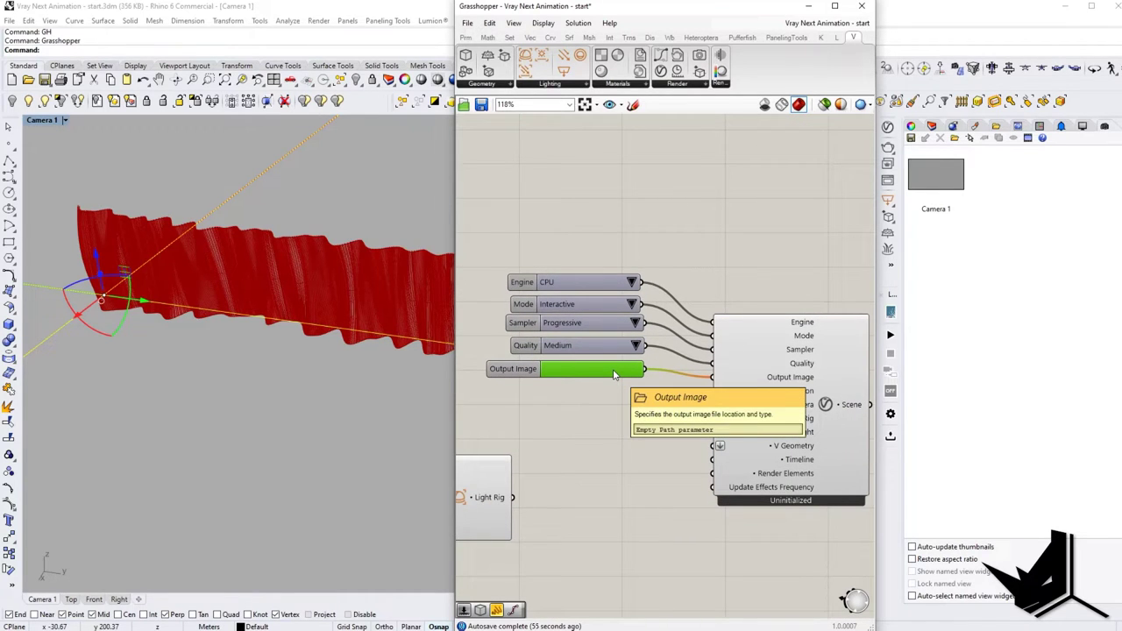
{"action": "double_click", "coordinate": [614, 371]}
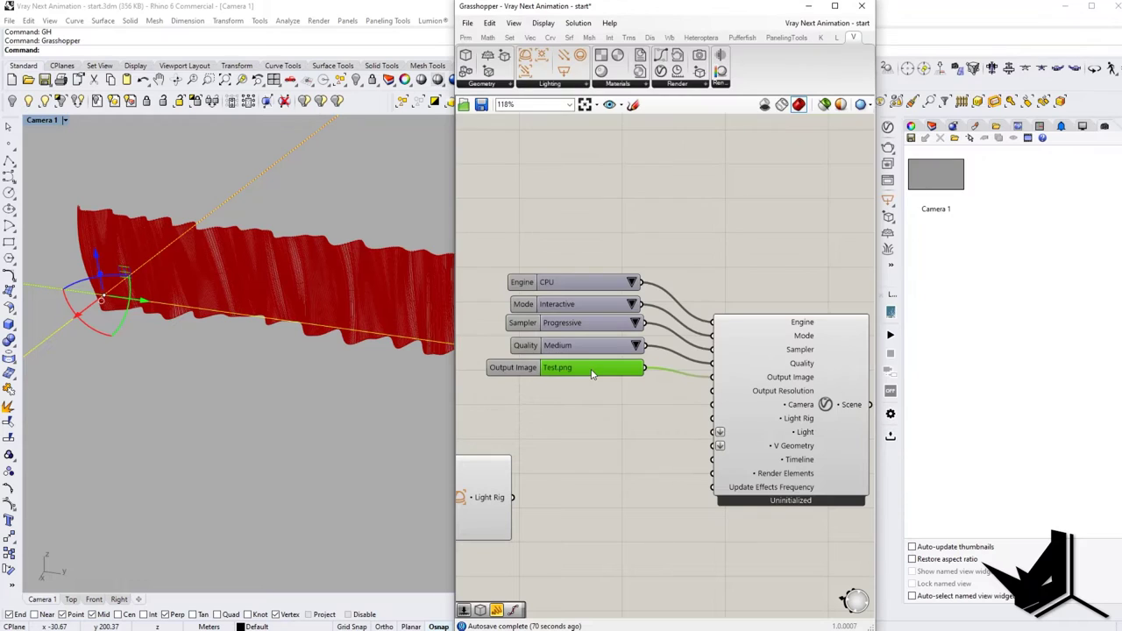
{"action": "mouse_move", "coordinate": [775, 396]}
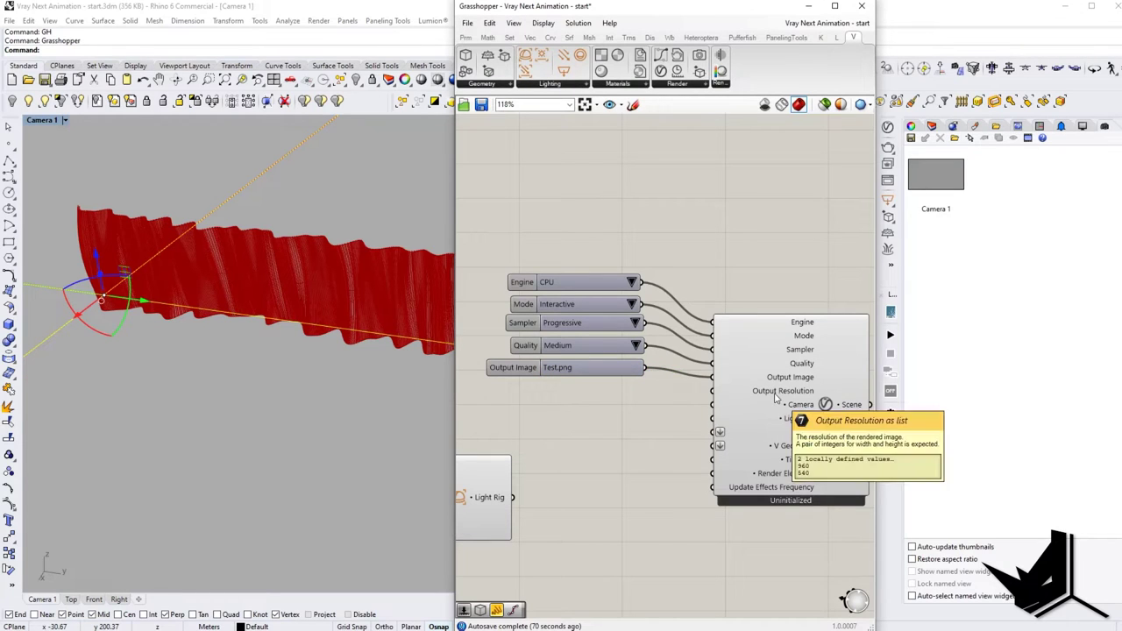
{"action": "right_click", "coordinate": [772, 396]}
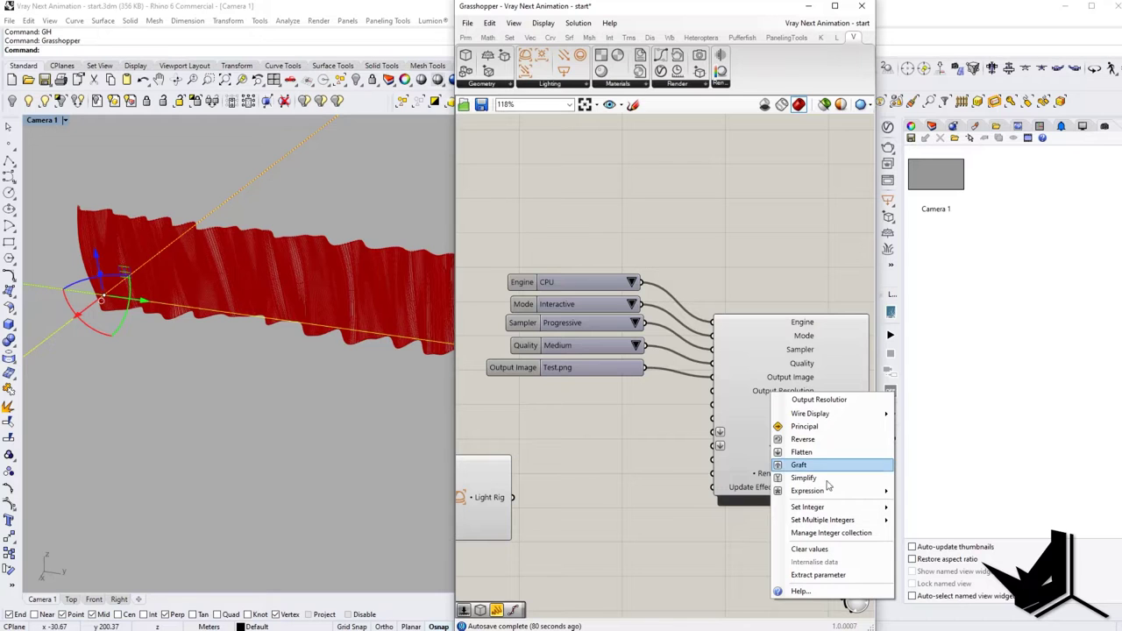
{"action": "mouse_move", "coordinate": [846, 526]}
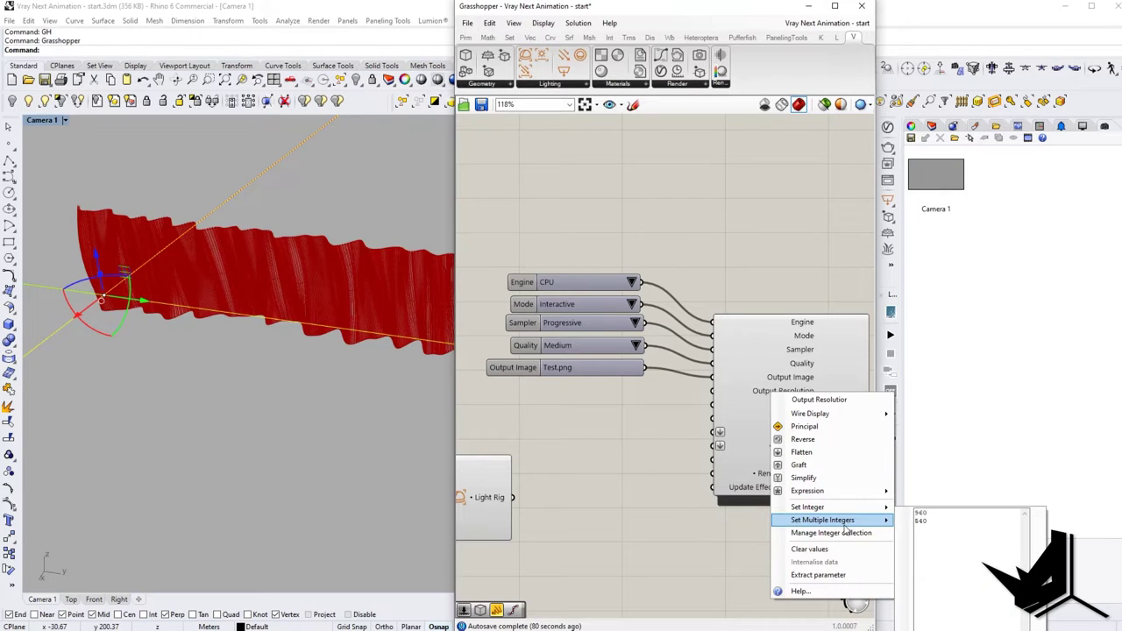
{"action": "left_click", "coordinate": [766, 245]}
Step: Set the render component's Output Resolution integers to 1000 and 600
{"action": "scroll", "coordinate": [689, 328], "scroll_direction": "down", "scroll_amount": 5}
{"action": "right_click_drag", "start_coordinate": [733, 337], "coordinate": [605, 267]}
{"action": "scroll", "coordinate": [664, 285], "scroll_direction": "up", "scroll_amount": 5}
{"action": "right_click_drag", "start_coordinate": [556, 215], "coordinate": [577, 227]}
{"action": "right_click", "coordinate": [576, 226]}
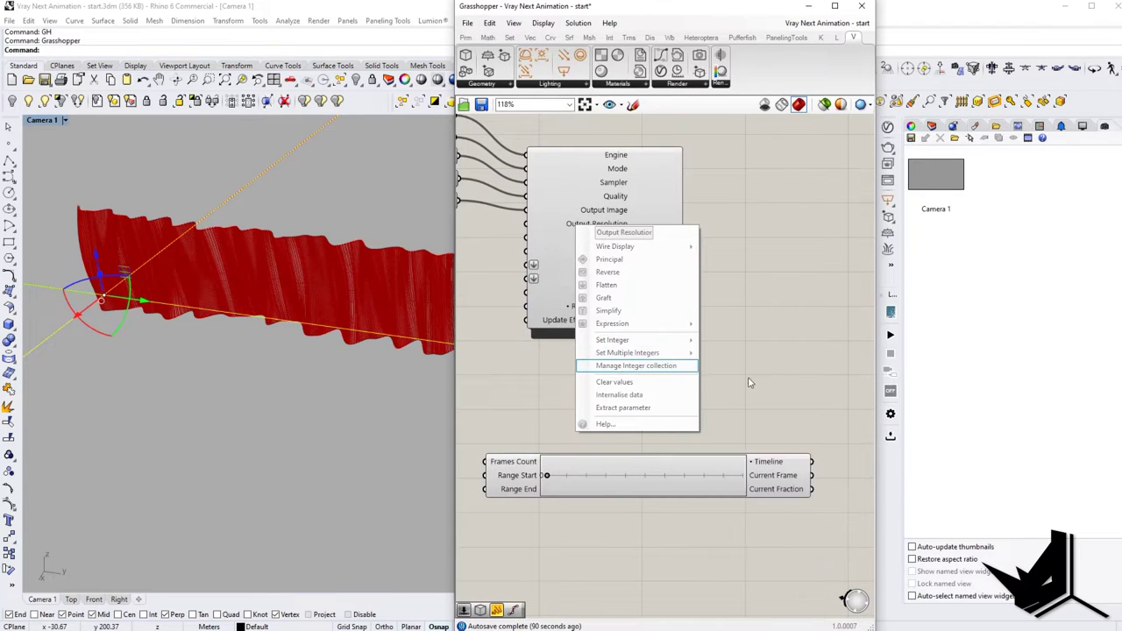
{"action": "right_click", "coordinate": [582, 226]}
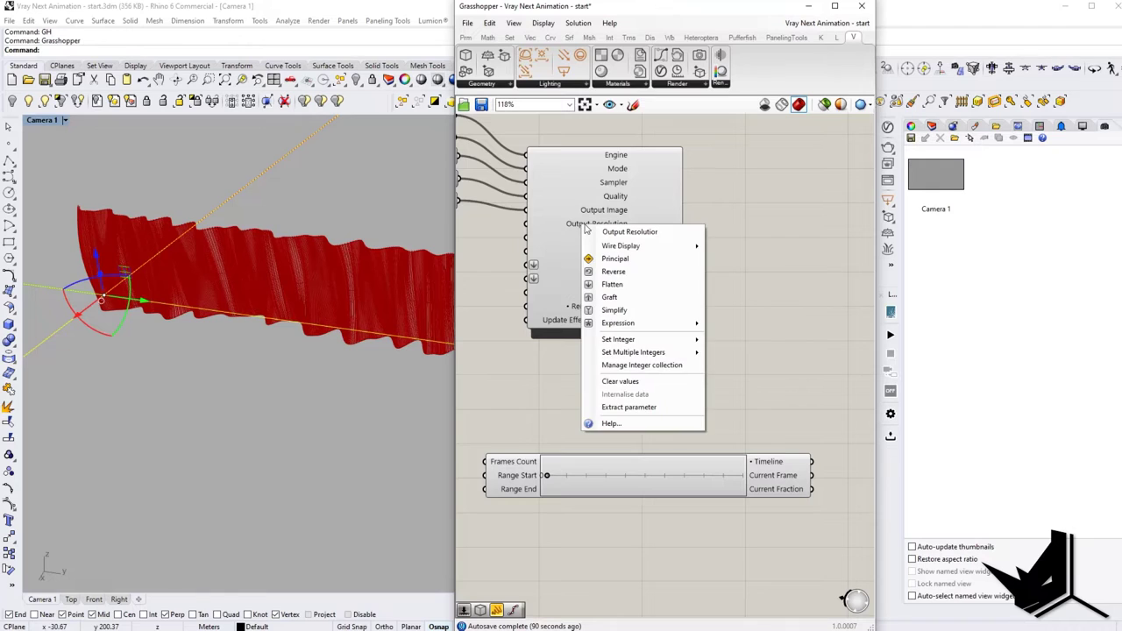
{"action": "mouse_move", "coordinate": [688, 353]}
{"action": "left_click_drag", "start_coordinate": [740, 354], "coordinate": [717, 358]}
{"action": "type", "text": "1000"}
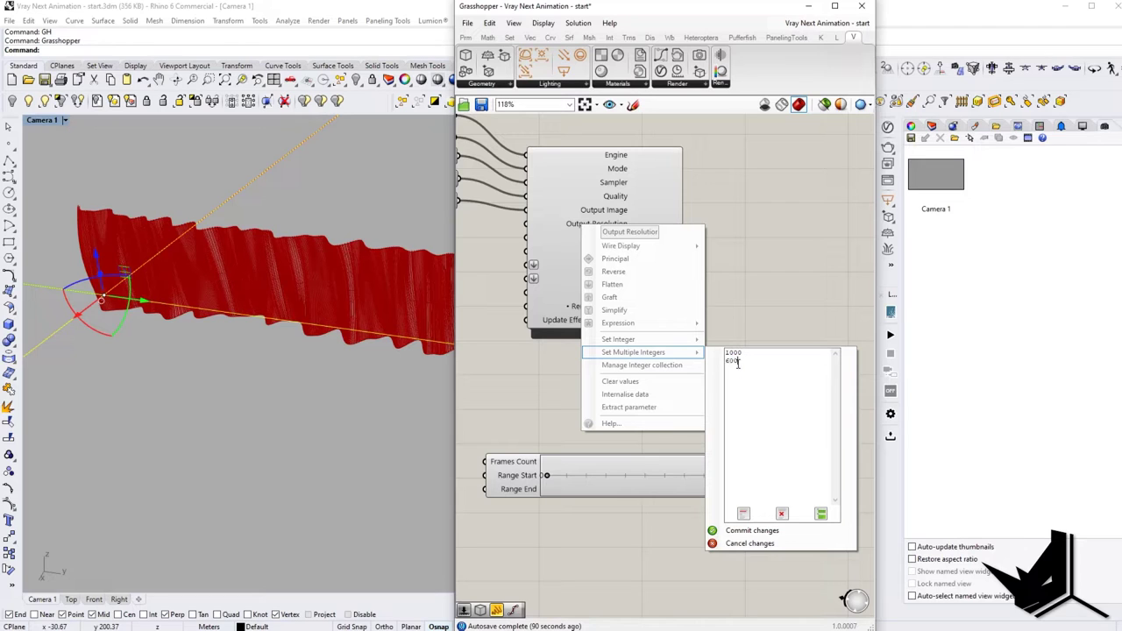
{"action": "left_click", "coordinate": [732, 531]}
Step: Connect the camera component's Camera output to the render component's Camera input
{"action": "right_click_drag", "start_coordinate": [605, 221], "coordinate": [774, 265]}
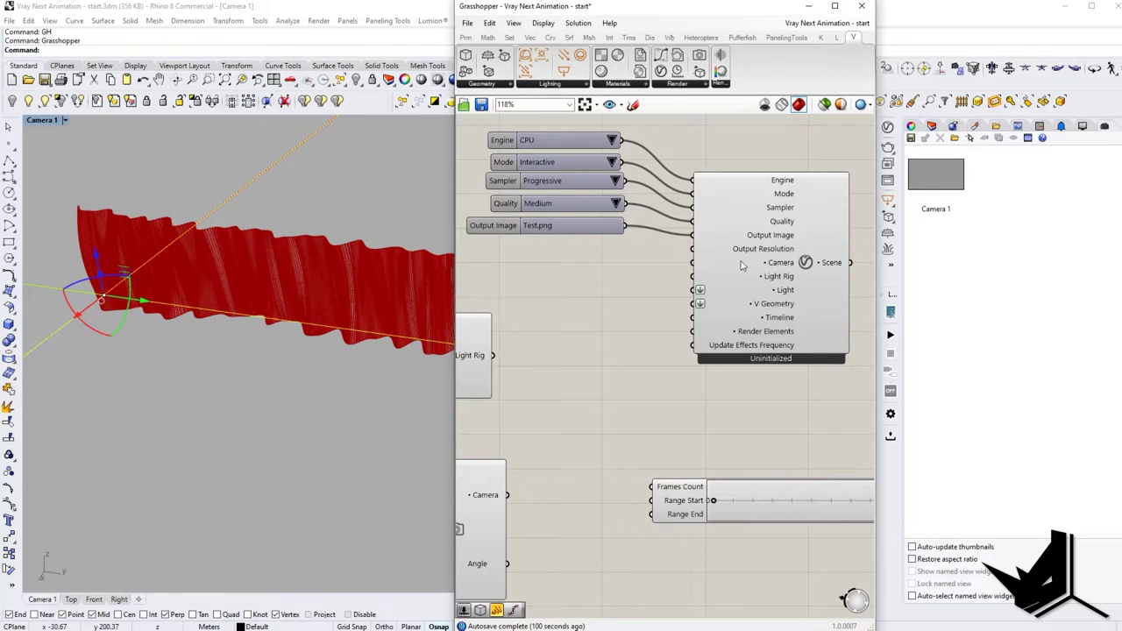
{"action": "right_click_drag", "start_coordinate": [605, 349], "coordinate": [688, 351]}
{"action": "scroll", "coordinate": [688, 351], "scroll_direction": "down", "scroll_amount": 3}
{"action": "scroll", "coordinate": [598, 454], "scroll_direction": "up", "scroll_amount": 3}
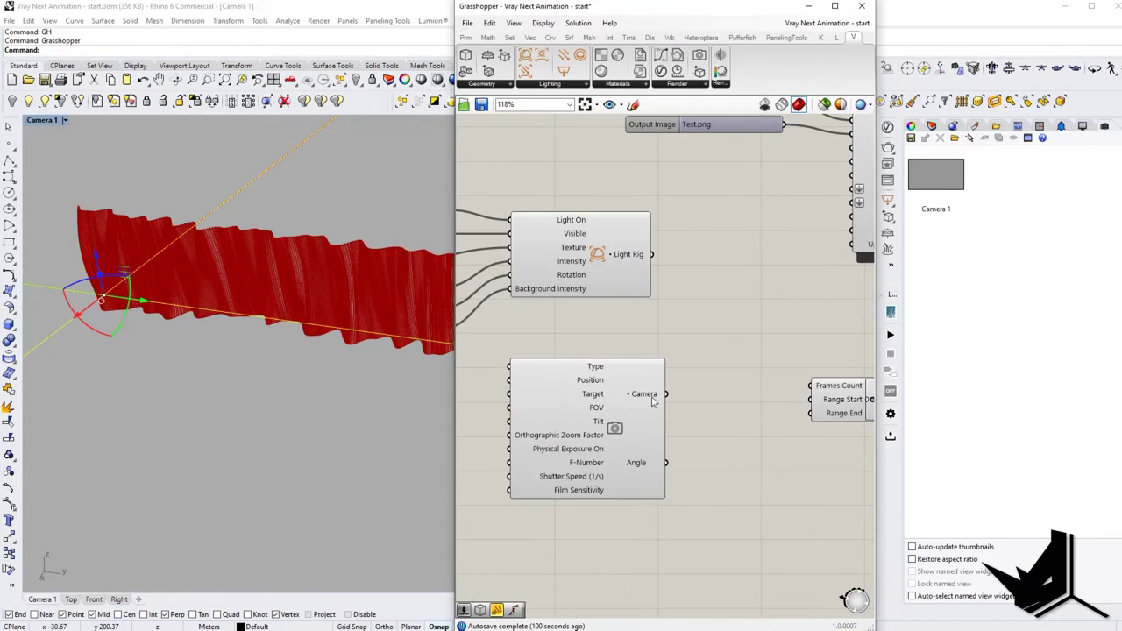
{"action": "right_click_drag", "start_coordinate": [653, 400], "coordinate": [604, 465]}
{"action": "left_click_drag", "start_coordinate": [597, 459], "coordinate": [780, 228]}
Step: Connect the dome light rig's Light Rig output to the render component's Light Rig input
{"action": "right_click_drag", "start_coordinate": [775, 302], "coordinate": [724, 295]}
{"action": "right_click_drag", "start_coordinate": [531, 351], "coordinate": [641, 353]}
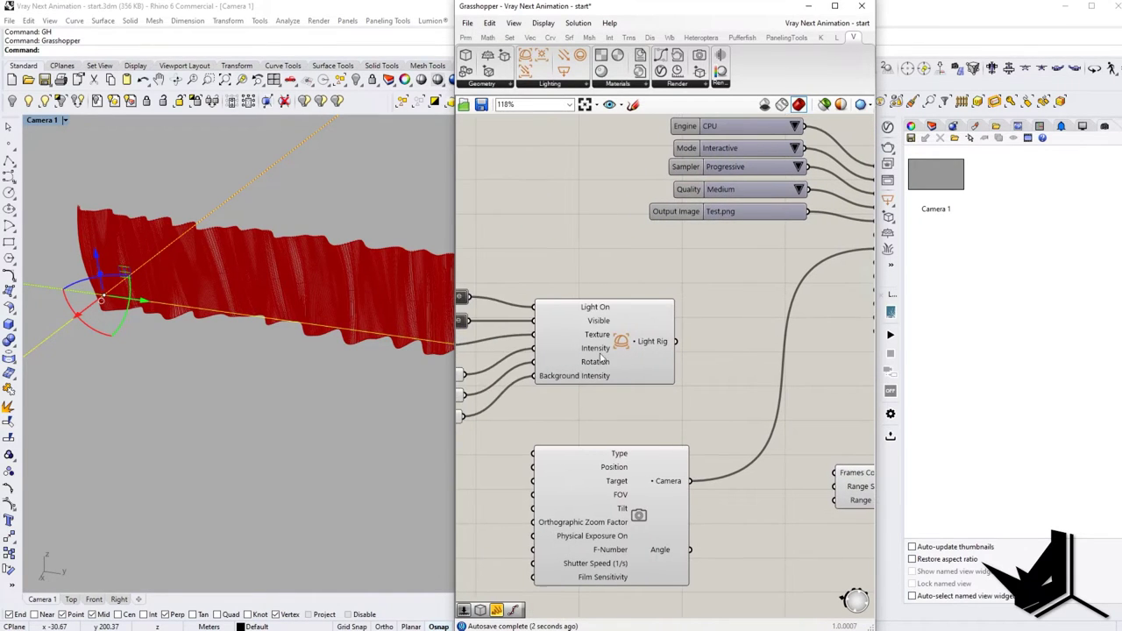
{"action": "right_click_drag", "start_coordinate": [709, 348], "coordinate": [597, 381]}
{"action": "left_click", "coordinate": [569, 85]}
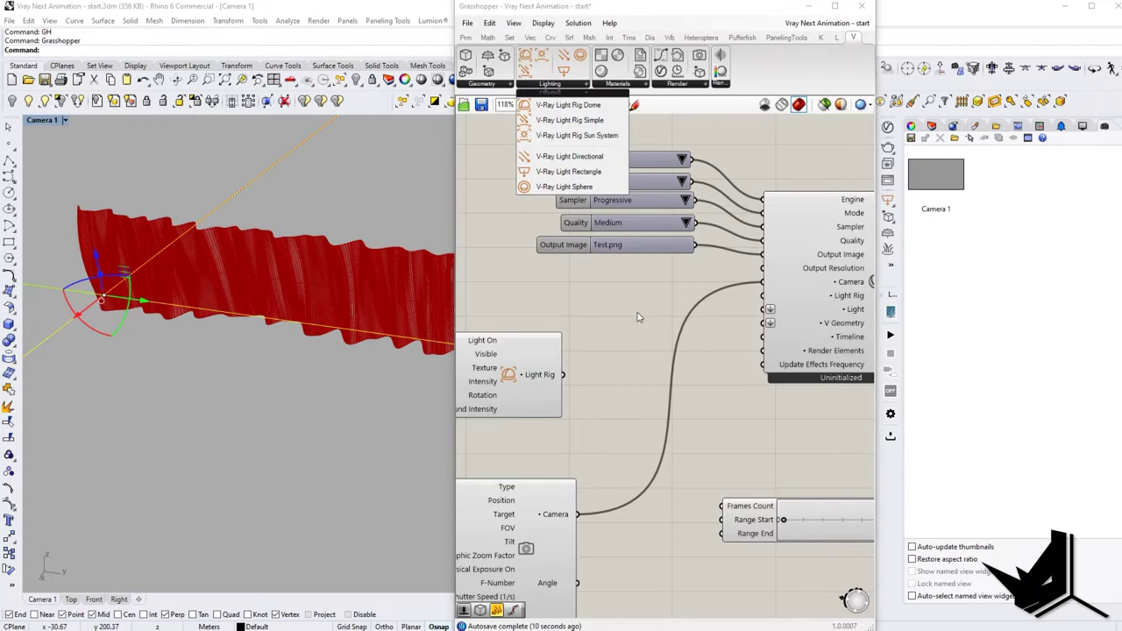
{"action": "right_click_drag", "start_coordinate": [830, 302], "coordinate": [783, 304]}
{"action": "right_click_drag", "start_coordinate": [583, 556], "coordinate": [564, 571]}
{"action": "left_click_drag", "start_coordinate": [542, 391], "coordinate": [746, 317]}
{"action": "right_click_drag", "start_coordinate": [727, 413], "coordinate": [681, 409]}
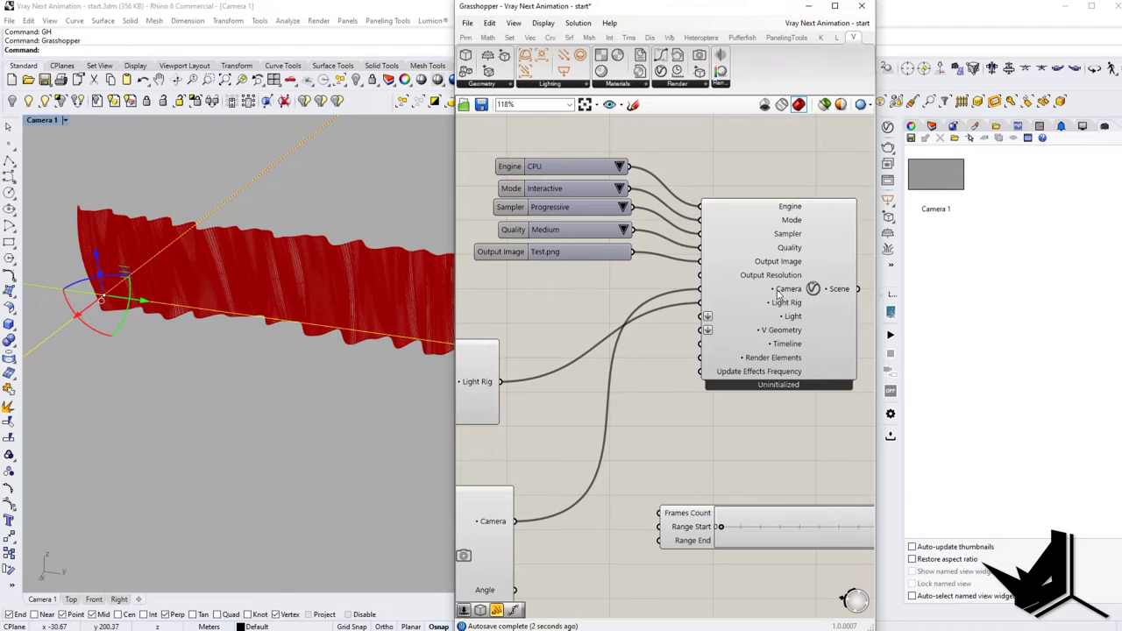
Step: Examine the whole facade geometry from a different angle in the Camera 1 viewport
{"action": "right_click_drag", "start_coordinate": [697, 353], "coordinate": [725, 369]}
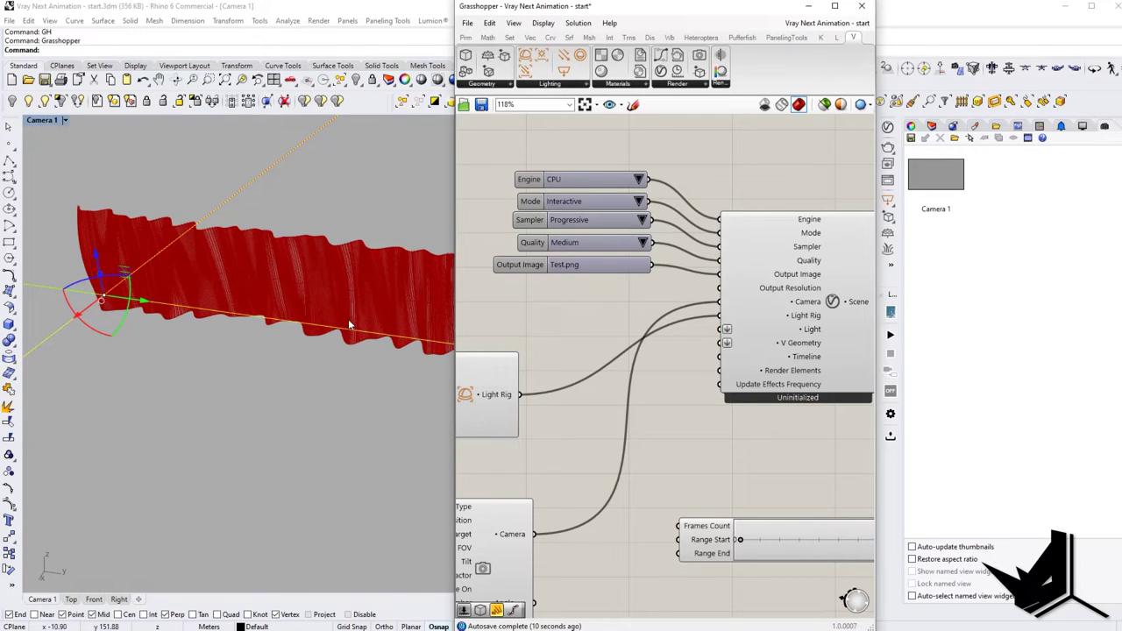
{"action": "scroll", "coordinate": [269, 270], "scroll_direction": "down", "scroll_amount": 6}
{"action": "right_click_drag", "start_coordinate": [268, 270], "coordinate": [213, 342]}
{"action": "scroll", "coordinate": [277, 293], "scroll_direction": "down", "scroll_amount": 6}
{"action": "left_click", "coordinate": [256, 246]}
{"action": "scroll", "coordinate": [311, 324], "scroll_direction": "up", "scroll_amount": 9}
{"action": "scroll", "coordinate": [311, 323], "scroll_direction": "up", "scroll_amount": 5}
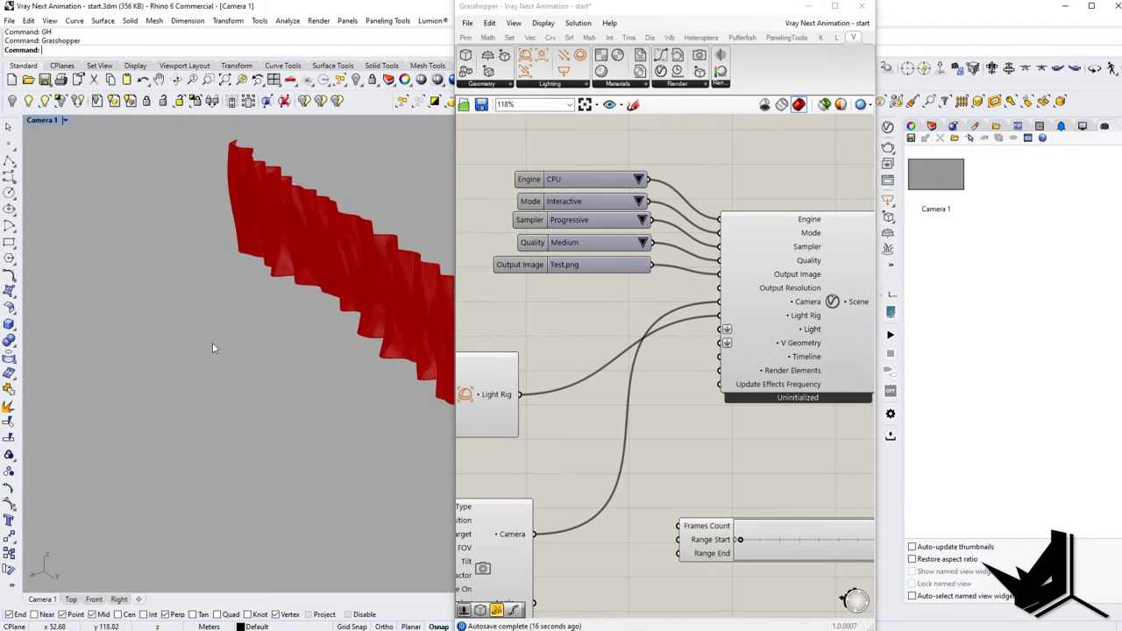
{"action": "scroll", "coordinate": [212, 342], "scroll_direction": "down", "scroll_amount": 6}
{"action": "scroll", "coordinate": [285, 325], "scroll_direction": "up", "scroll_amount": 5}
{"action": "right_click_drag", "start_coordinate": [285, 325], "coordinate": [300, 330]}
Step: Add two V-Ray Geometry components, one above the other, in the empty area above the dome light rig's inputs
{"action": "right_click_drag", "start_coordinate": [558, 362], "coordinate": [759, 416]}
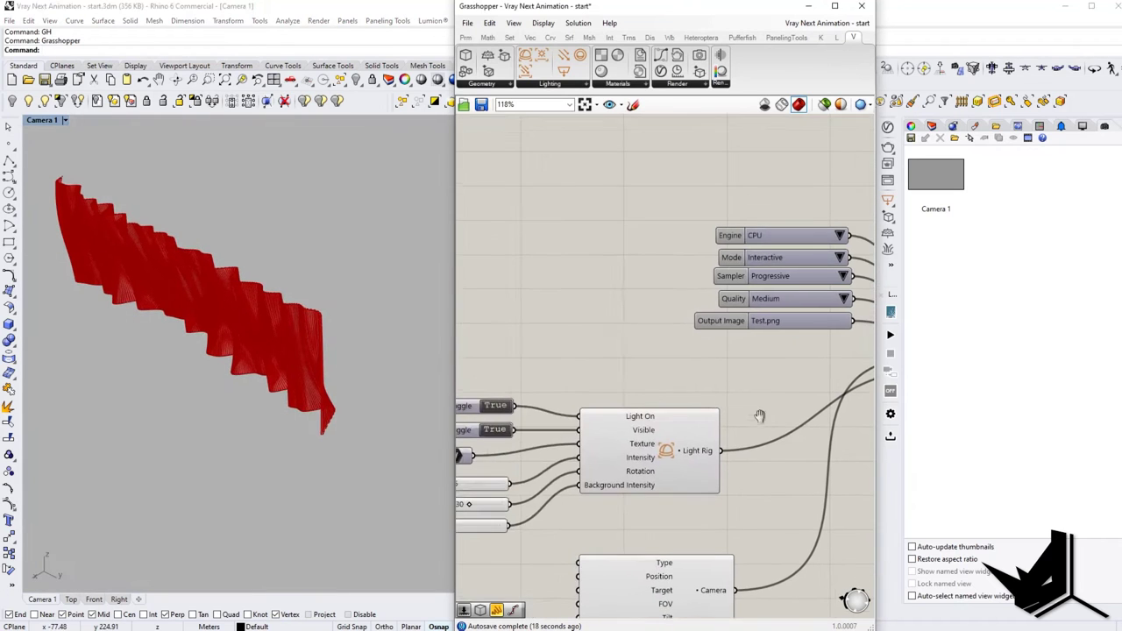
{"action": "scroll", "coordinate": [761, 417], "scroll_direction": "down", "scroll_amount": 6}
{"action": "scroll", "coordinate": [744, 420], "scroll_direction": "up", "scroll_amount": 4}
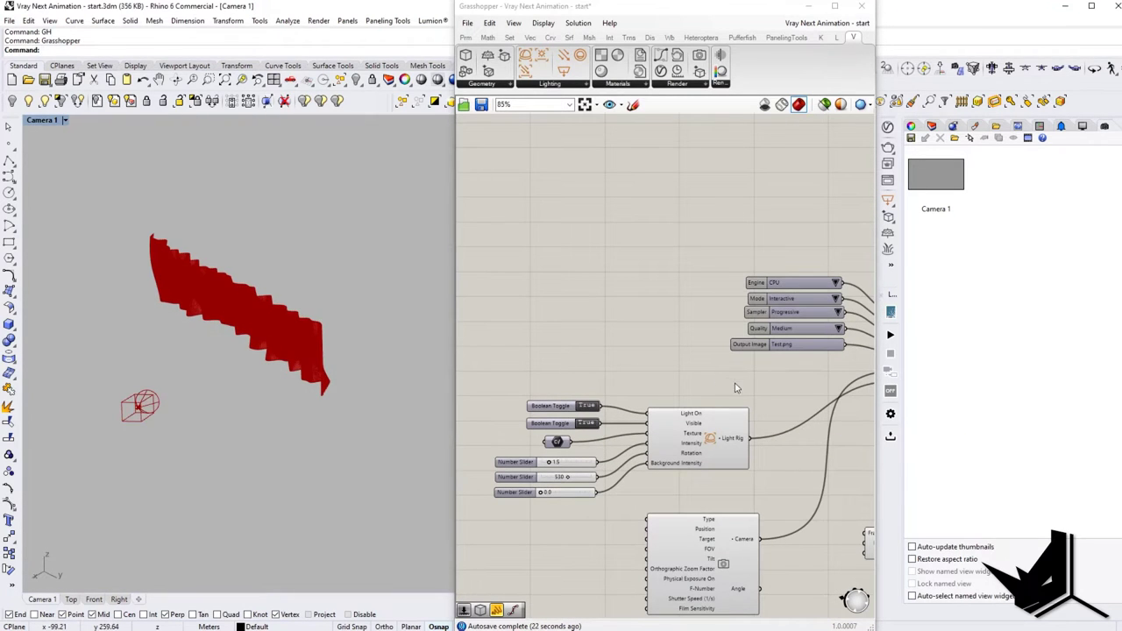
{"action": "right_click_drag", "start_coordinate": [737, 388], "coordinate": [703, 378]}
{"action": "left_click", "coordinate": [504, 86]}
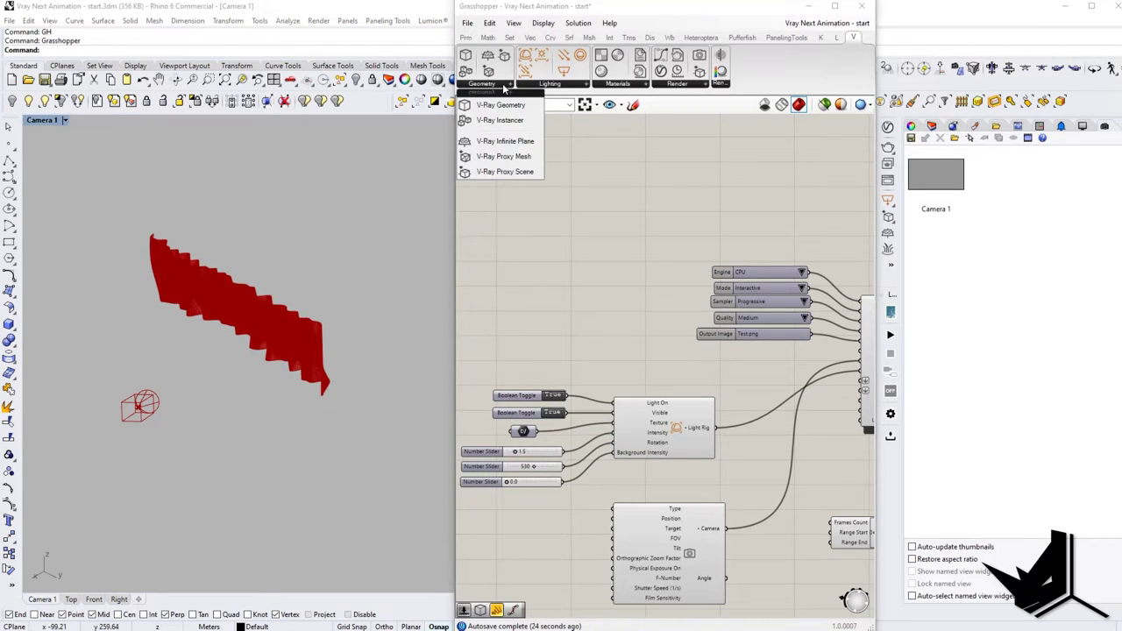
{"action": "left_click_drag", "start_coordinate": [501, 104], "coordinate": [570, 254]}
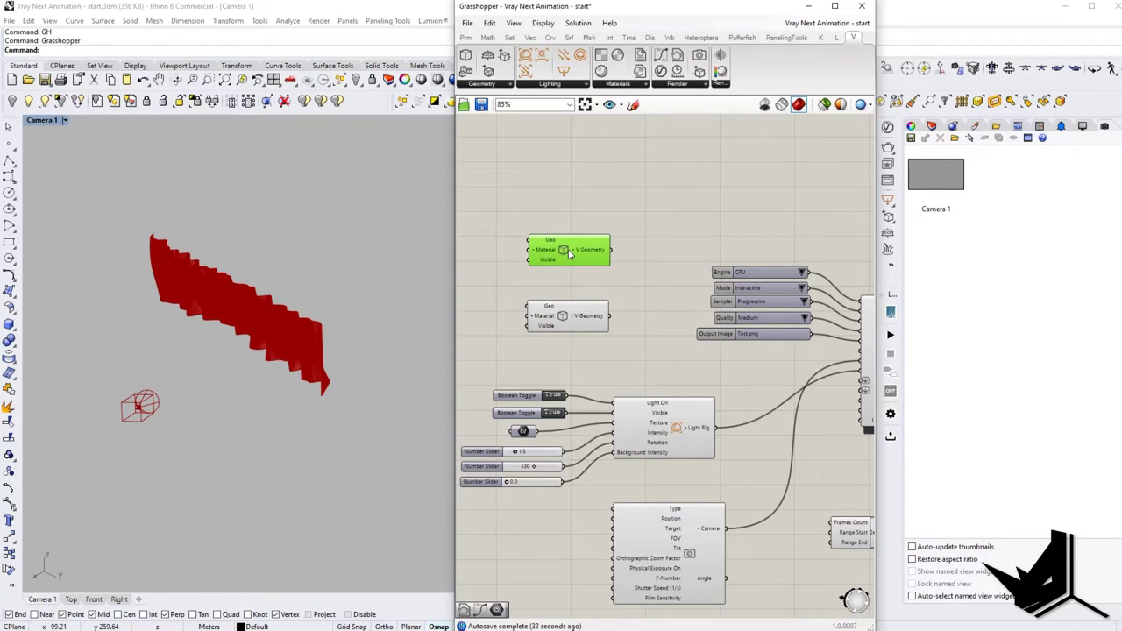
Step: Add a Geometry parameter in front of the upper V-Ray Geometry component
{"action": "right_click_drag", "start_coordinate": [536, 273], "coordinate": [705, 292]}
{"action": "double_click", "coordinate": [614, 260]}
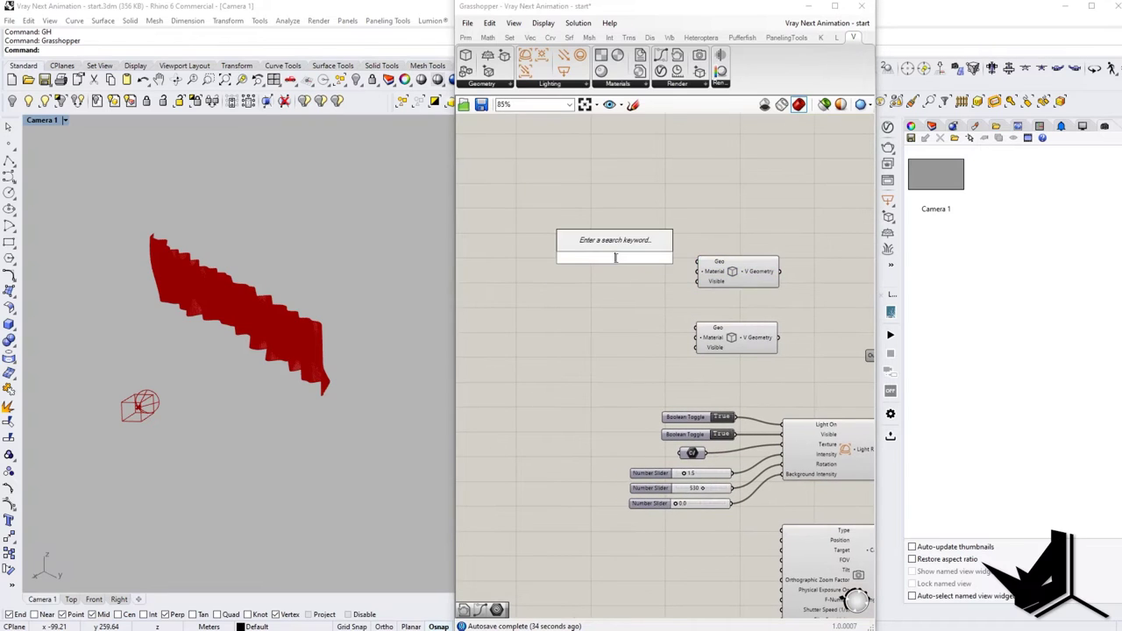
{"action": "type", "text": "geo"}
{"action": "key", "text": "Return"}
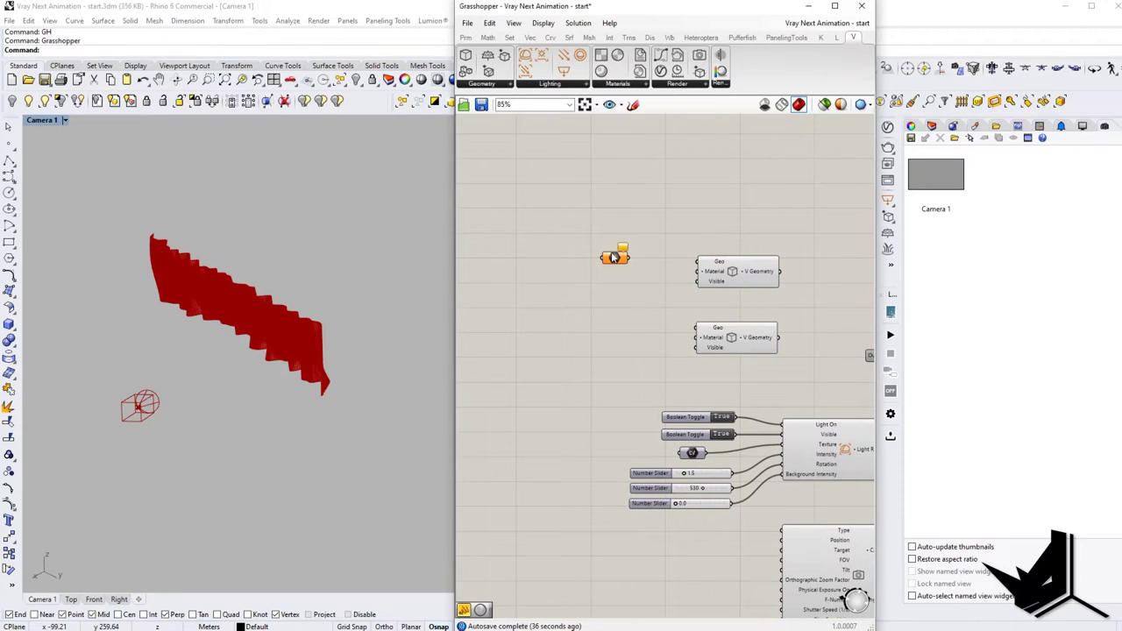
Step: Reference the large ground surface in the Geometry parameter and connect it to the upper V-Ray Geometry component's Geo input
{"action": "left_click_drag", "start_coordinate": [616, 260], "coordinate": [632, 265]}
{"action": "left_click", "coordinate": [321, 245]}
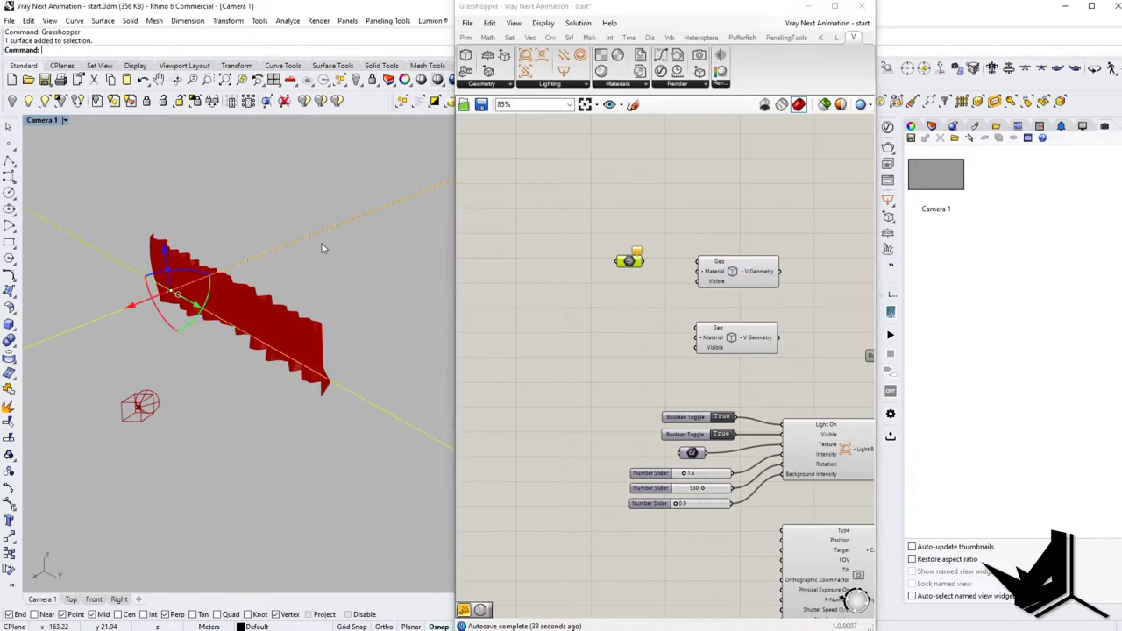
{"action": "right_click", "coordinate": [626, 263]}
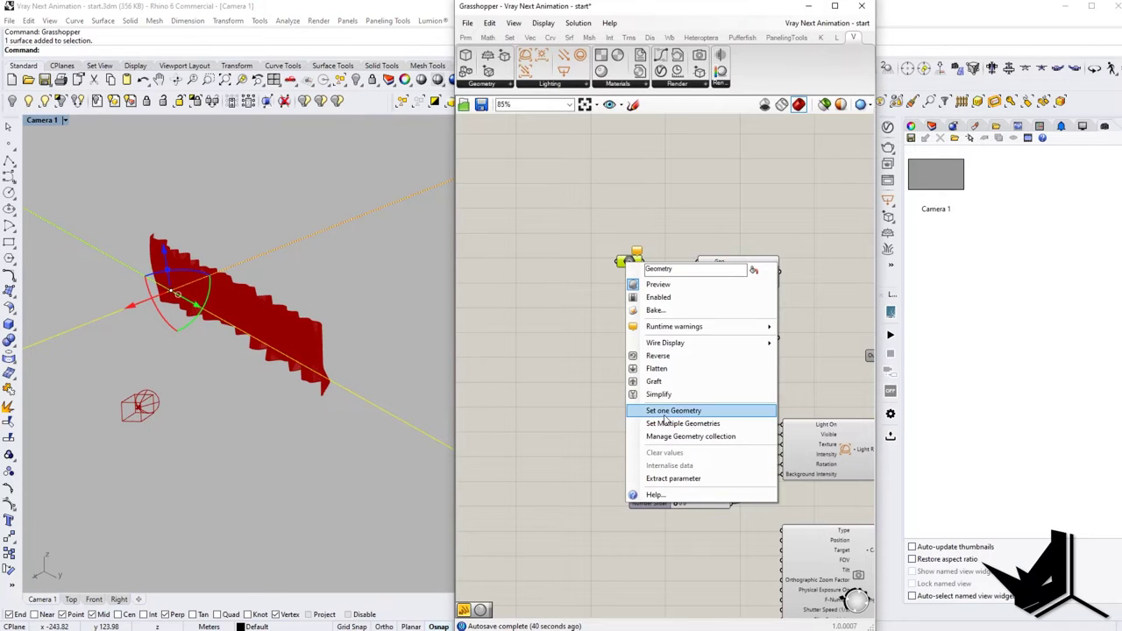
{"action": "left_click", "coordinate": [684, 410]}
{"action": "left_click", "coordinate": [609, 302]}
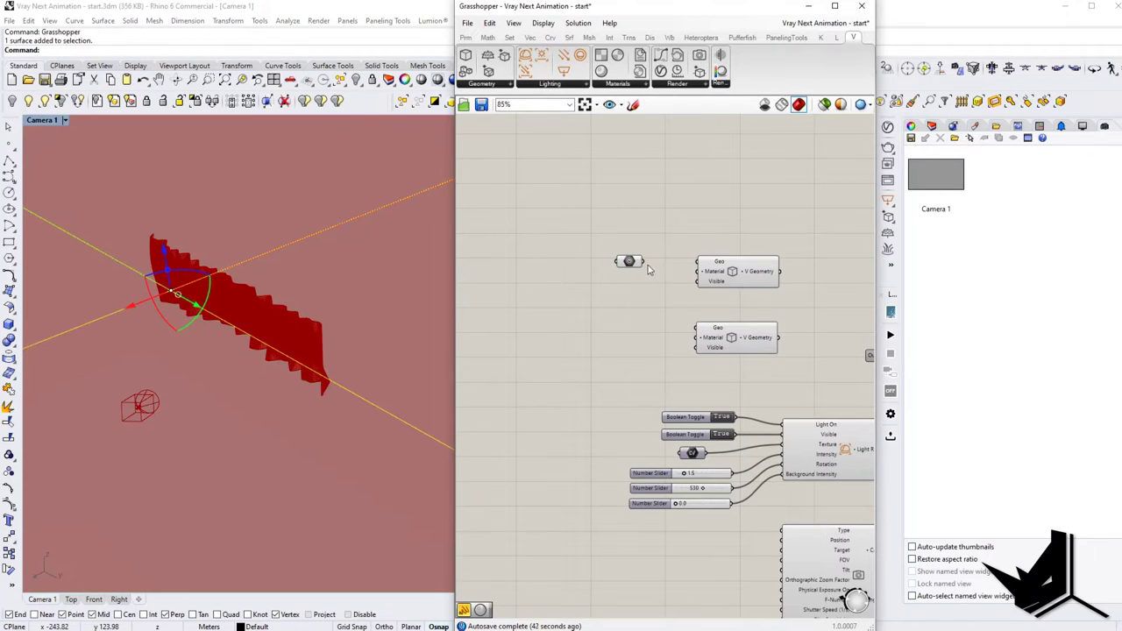
{"action": "left_click_drag", "start_coordinate": [648, 265], "coordinate": [704, 267]}
Step: Add a second Geometry parameter in front of the lower V-Ray Geometry component
{"action": "right_click_drag", "start_coordinate": [754, 270], "coordinate": [648, 265]}
{"action": "right_click_drag", "start_coordinate": [599, 308], "coordinate": [653, 310]}
{"action": "right_click_drag", "start_coordinate": [609, 343], "coordinate": [780, 349]}
{"action": "scroll", "coordinate": [780, 354], "scroll_direction": "down", "scroll_amount": 5}
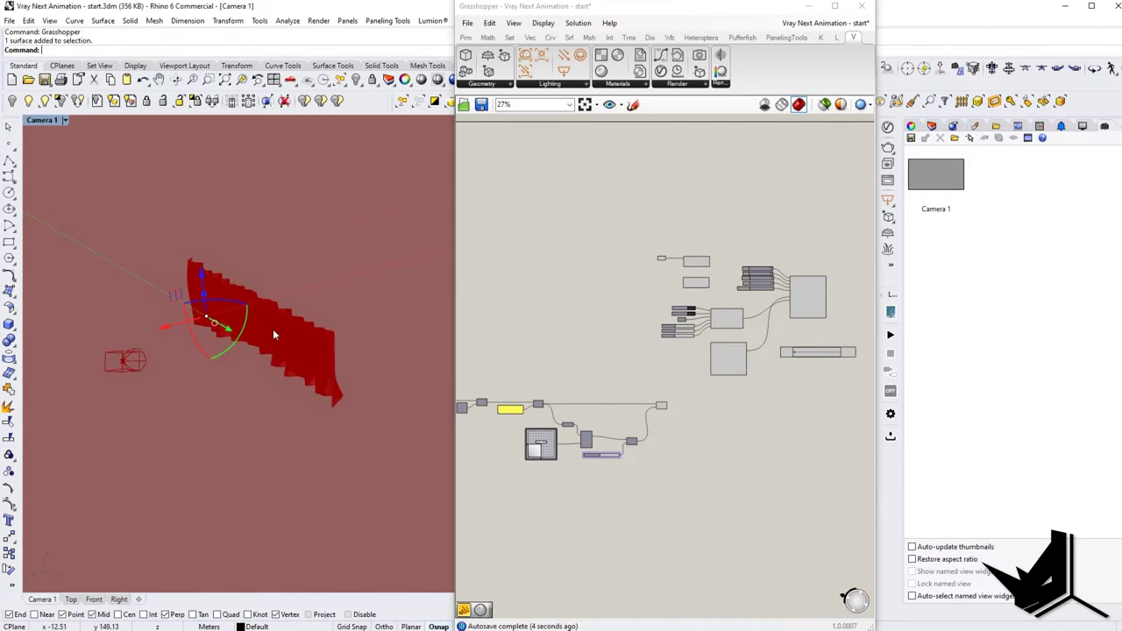
{"action": "scroll", "coordinate": [336, 391], "scroll_direction": "up", "scroll_amount": 6}
{"action": "right_click_drag", "start_coordinate": [676, 427], "coordinate": [635, 451]}
{"action": "scroll", "coordinate": [633, 451], "scroll_direction": "up", "scroll_amount": 7}
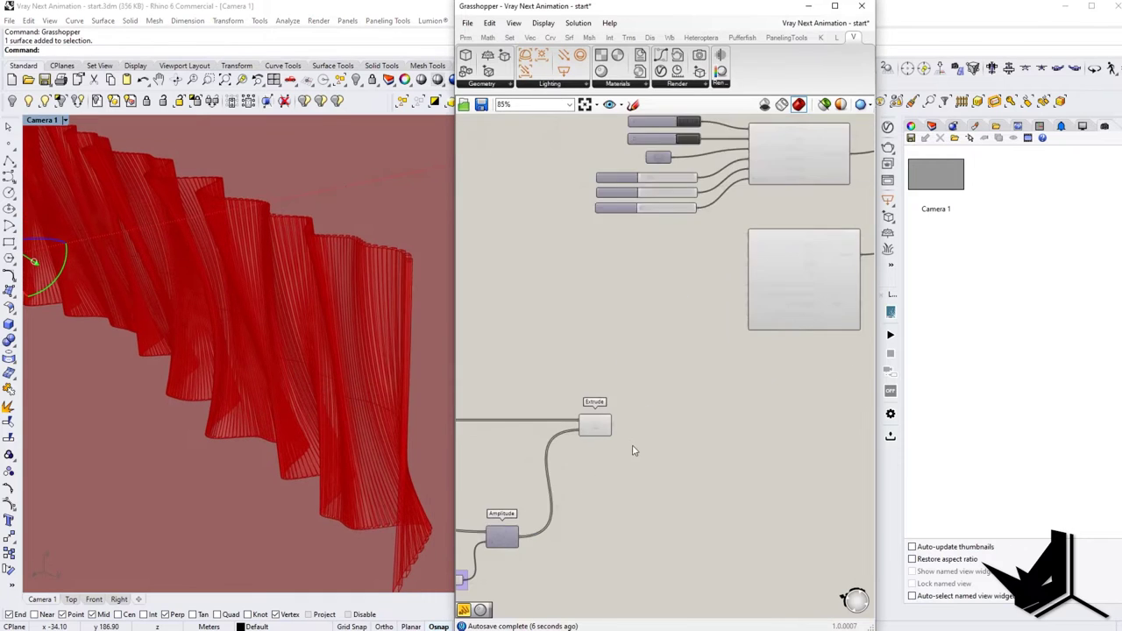
{"action": "left_click", "coordinate": [584, 416]}
{"action": "scroll", "coordinate": [613, 451], "scroll_direction": "down", "scroll_amount": 4}
{"action": "right_click_drag", "start_coordinate": [617, 408], "coordinate": [631, 446]}
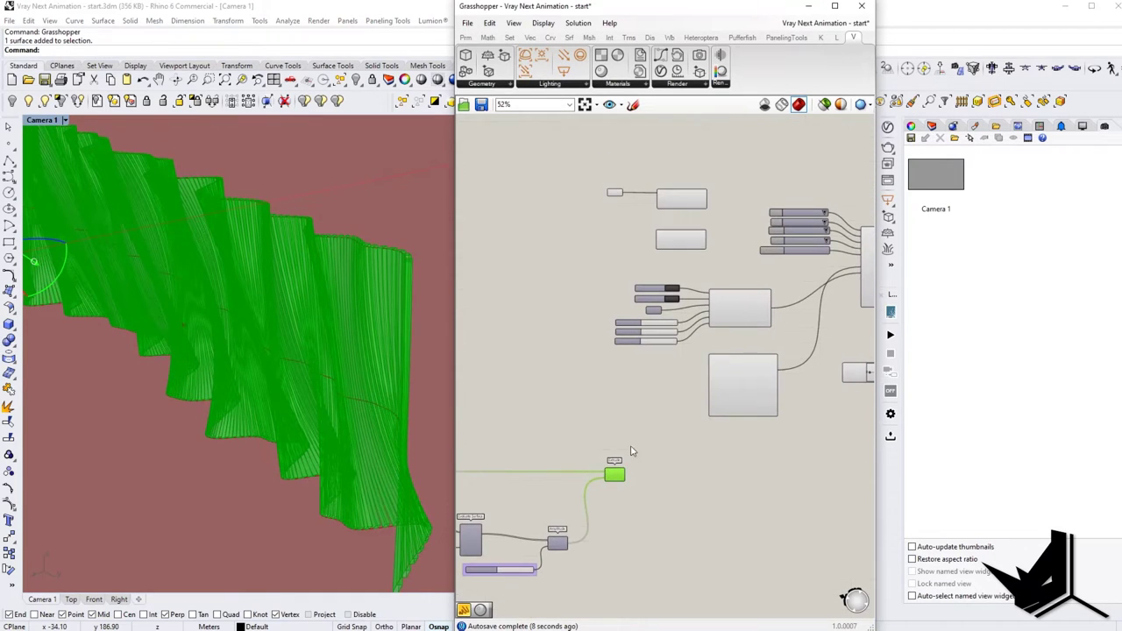
{"action": "double_click", "coordinate": [598, 238]}
{"action": "type", "text": "geometry"}
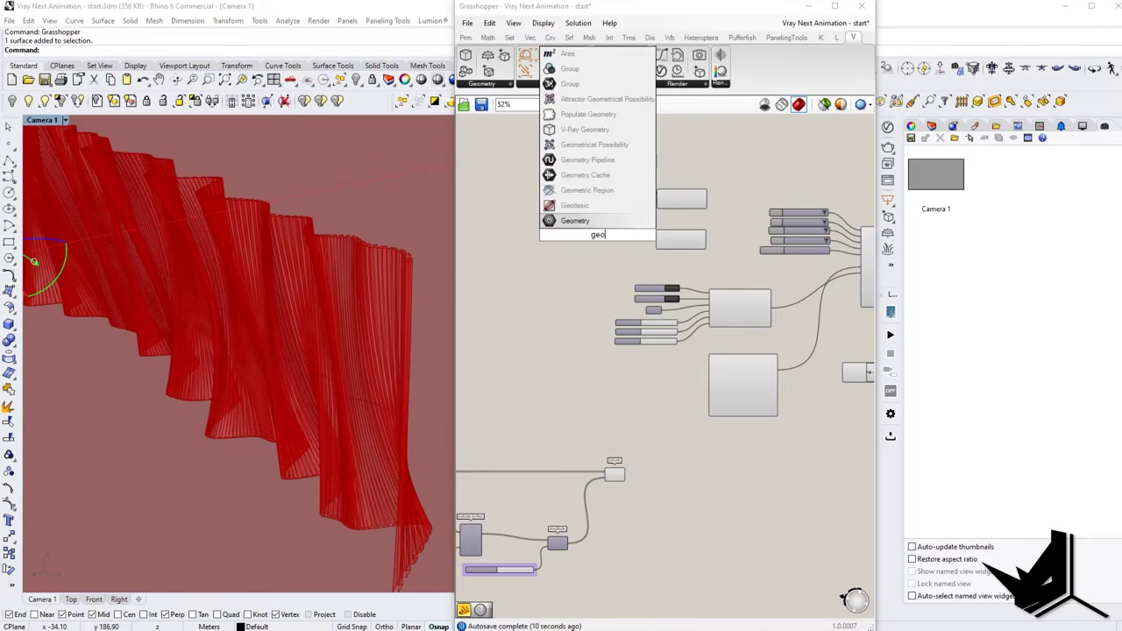
{"action": "key", "text": "Return"}
{"action": "left_click_drag", "start_coordinate": [599, 240], "coordinate": [617, 242]}
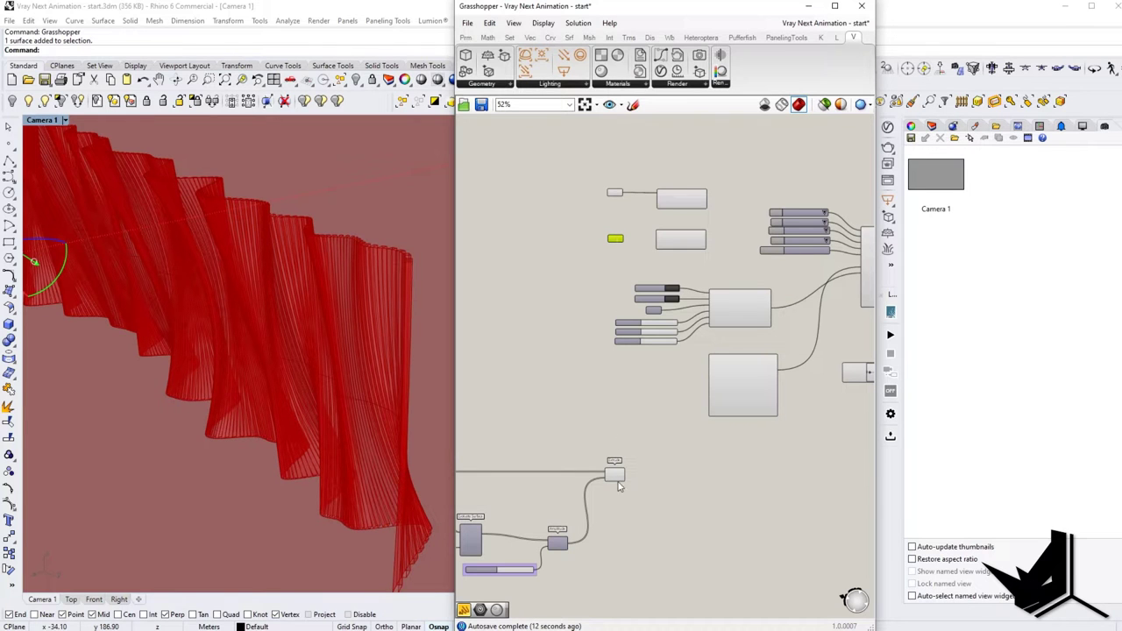
Step: Connect the Extrude component's output to the new lower Geometry parameter
{"action": "scroll", "coordinate": [626, 475], "scroll_direction": "up", "scroll_amount": 4}
{"action": "scroll", "coordinate": [642, 457], "scroll_direction": "down", "scroll_amount": 3}
{"action": "left_click_drag", "start_coordinate": [626, 474], "coordinate": [616, 194]}
{"action": "right_click_drag", "start_coordinate": [643, 194], "coordinate": [626, 223]}
{"action": "scroll", "coordinate": [572, 284], "scroll_direction": "up", "scroll_amount": 2}
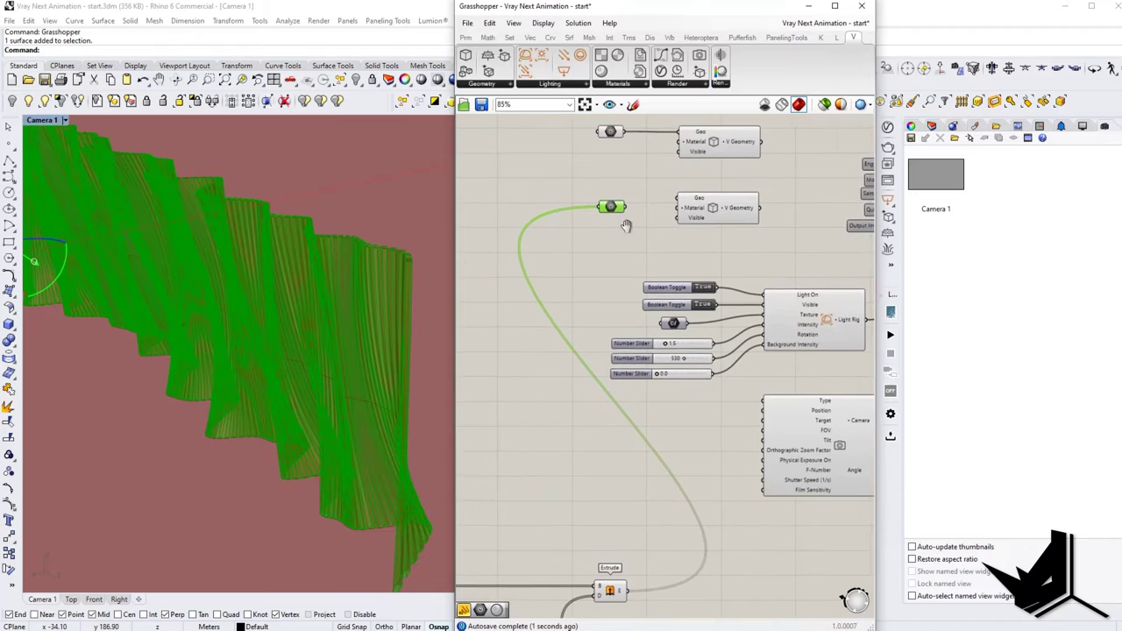
Step: Turn off the preview of the facade's Extrude component
{"action": "scroll", "coordinate": [642, 387], "scroll_direction": "down", "scroll_amount": 2}
{"action": "scroll", "coordinate": [641, 389], "scroll_direction": "up", "scroll_amount": 3}
{"action": "left_click", "coordinate": [626, 465]}
{"action": "right_click", "coordinate": [618, 467]}
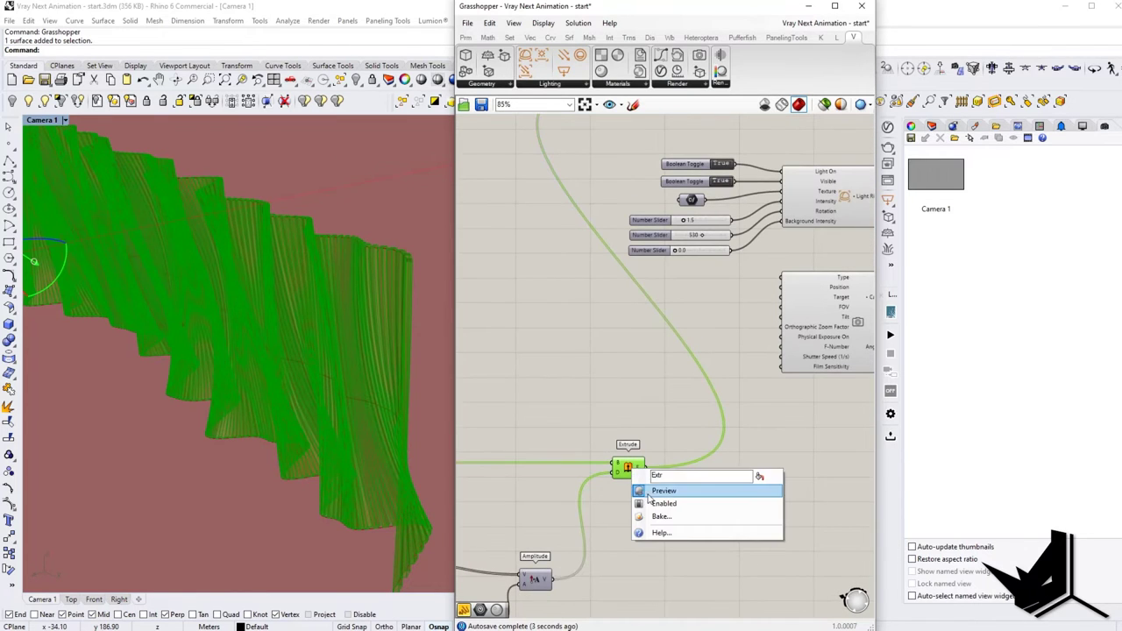
{"action": "left_click", "coordinate": [664, 491]}
Step: Connect the lower Geometry parameter to the lower V-Ray Geometry component's Geo input and nudge that component slightly down
{"action": "right_click_drag", "start_coordinate": [657, 318], "coordinate": [653, 534]}
{"action": "scroll", "coordinate": [649, 303], "scroll_direction": "up", "scroll_amount": 3}
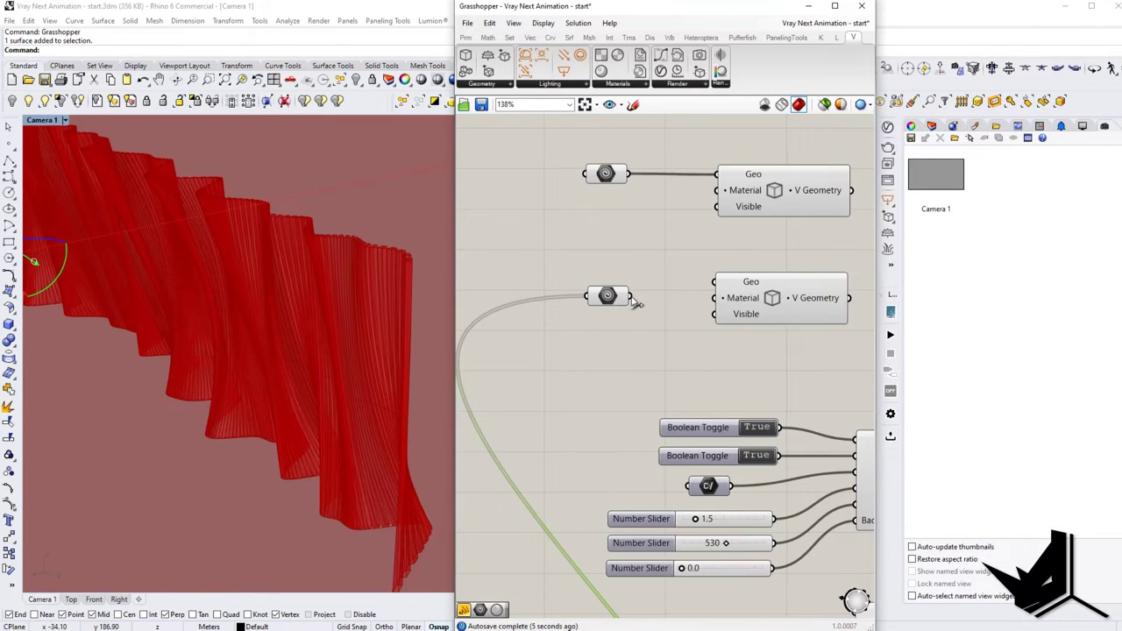
{"action": "left_click_drag", "start_coordinate": [631, 298], "coordinate": [715, 283]}
{"action": "right_click_drag", "start_coordinate": [763, 341], "coordinate": [640, 333]}
{"action": "left_click_drag", "start_coordinate": [674, 290], "coordinate": [672, 304]}
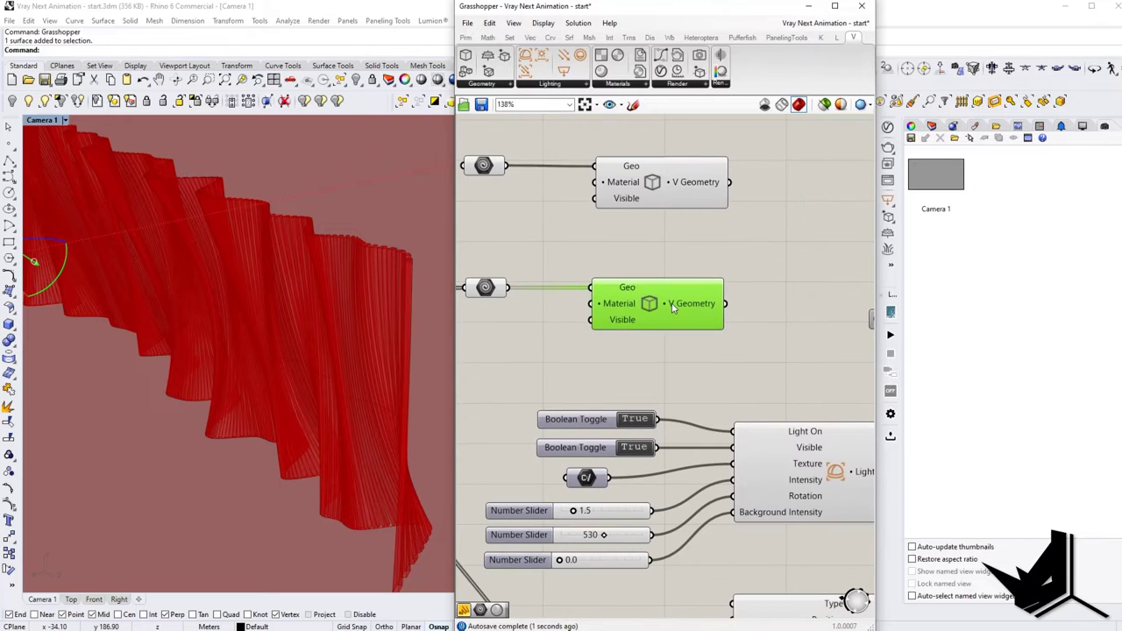
Step: Add a V-Ray Material from Project component in the empty area above the V-Ray Geometry components
{"action": "scroll", "coordinate": [692, 350], "scroll_direction": "down", "scroll_amount": 3}
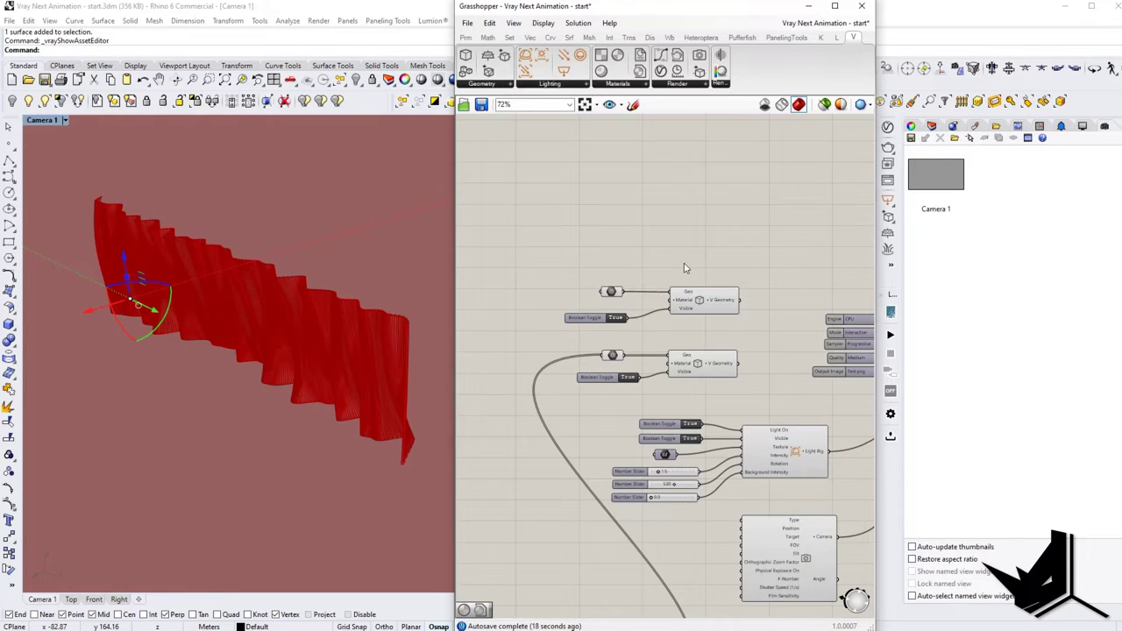
{"action": "right_click_drag", "start_coordinate": [688, 266], "coordinate": [691, 286]}
{"action": "scroll", "coordinate": [650, 215], "scroll_direction": "up", "scroll_amount": 1}
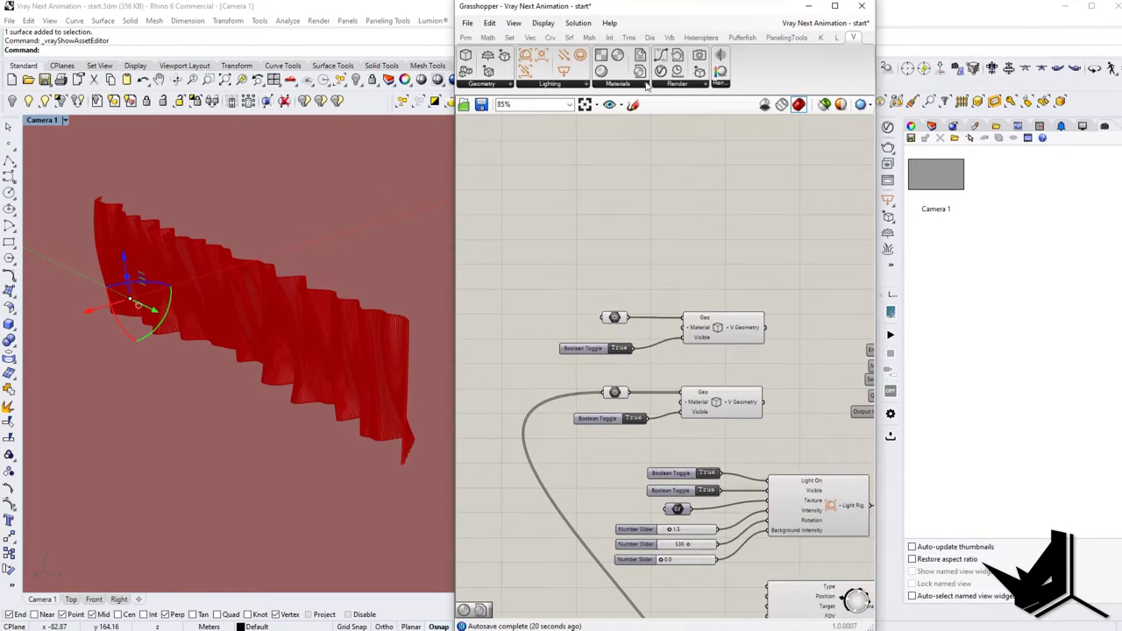
{"action": "left_click", "coordinate": [630, 85]}
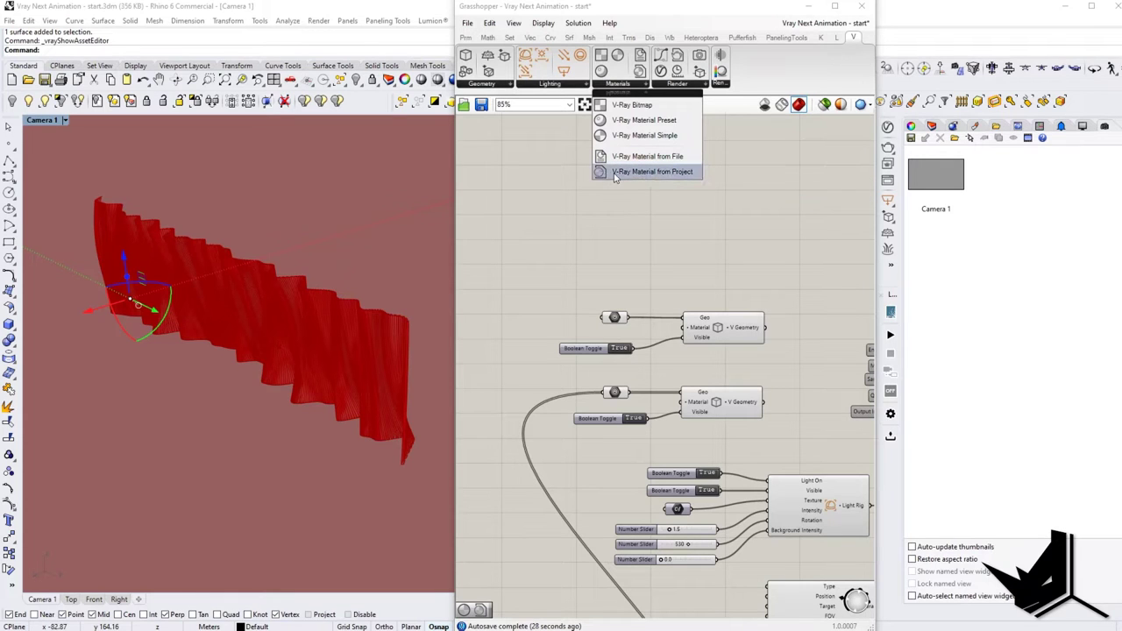
{"action": "left_click_drag", "start_coordinate": [641, 180], "coordinate": [604, 255]}
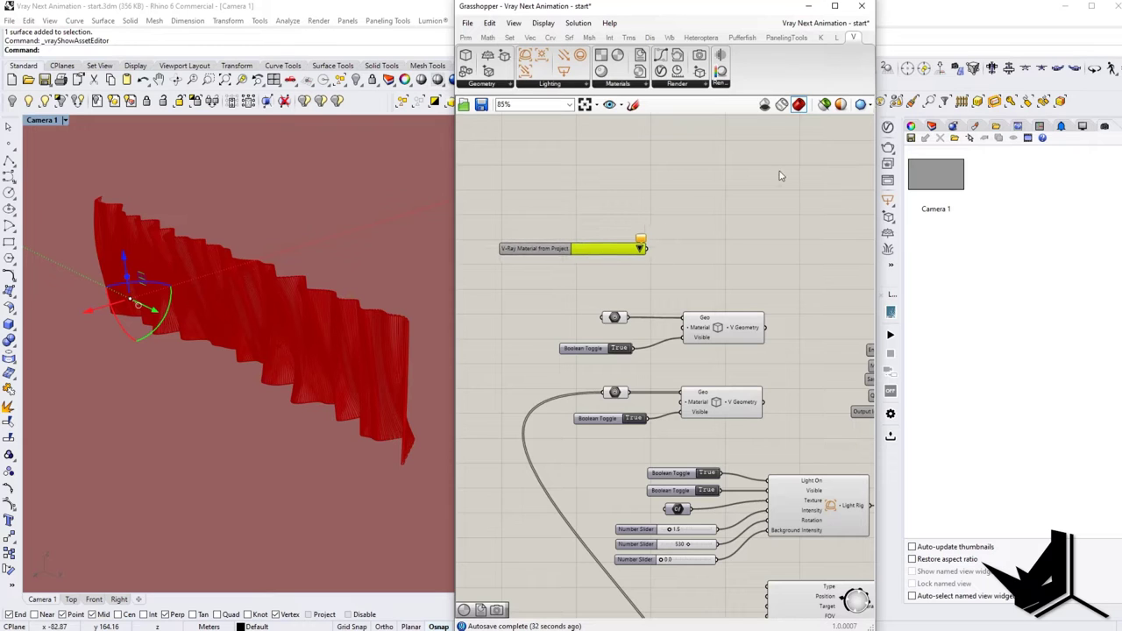
Step: Review the scene materials in the V-Ray Asset Editor and the choices of the V-Ray Material from Project component
{"action": "left_click", "coordinate": [887, 127]}
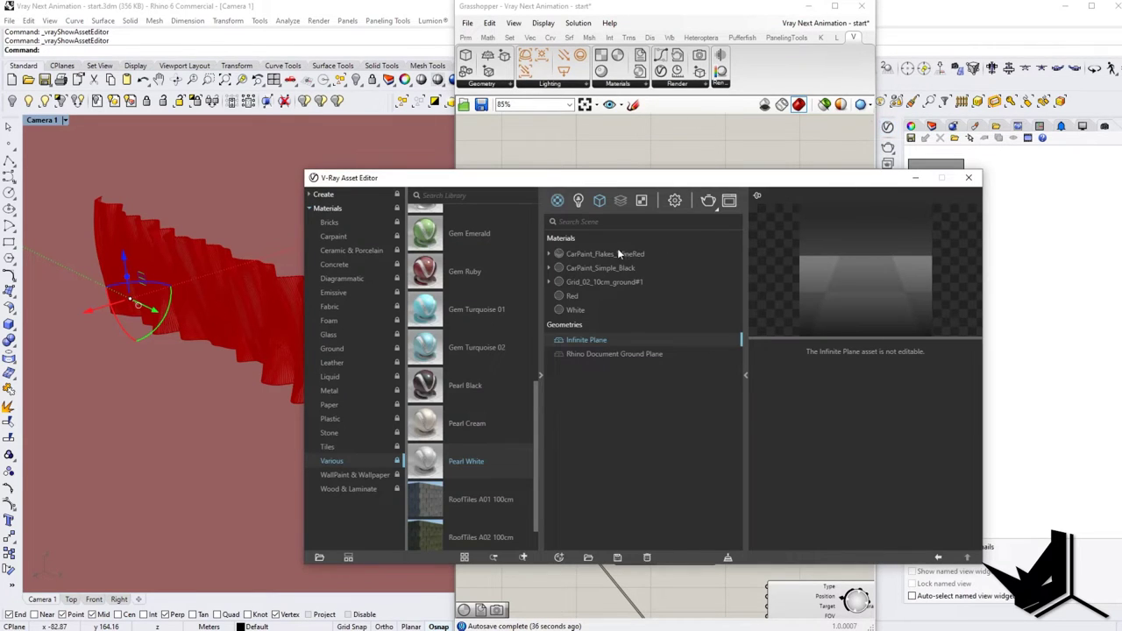
{"action": "left_click", "coordinate": [969, 177]}
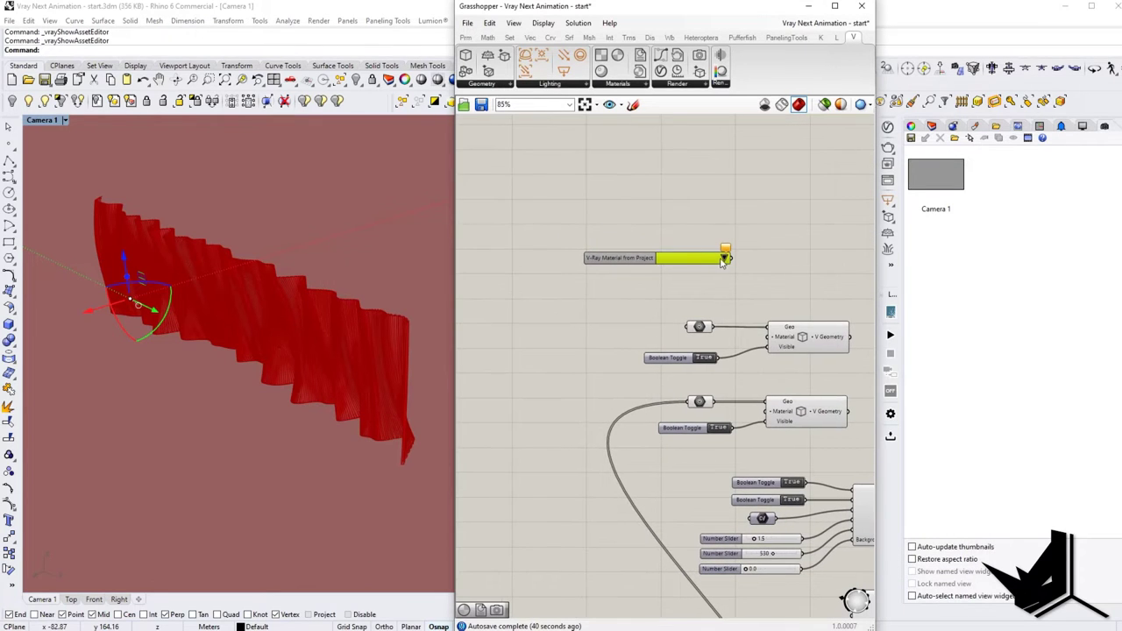
{"action": "left_click", "coordinate": [724, 259]}
{"action": "left_click", "coordinate": [771, 241]}
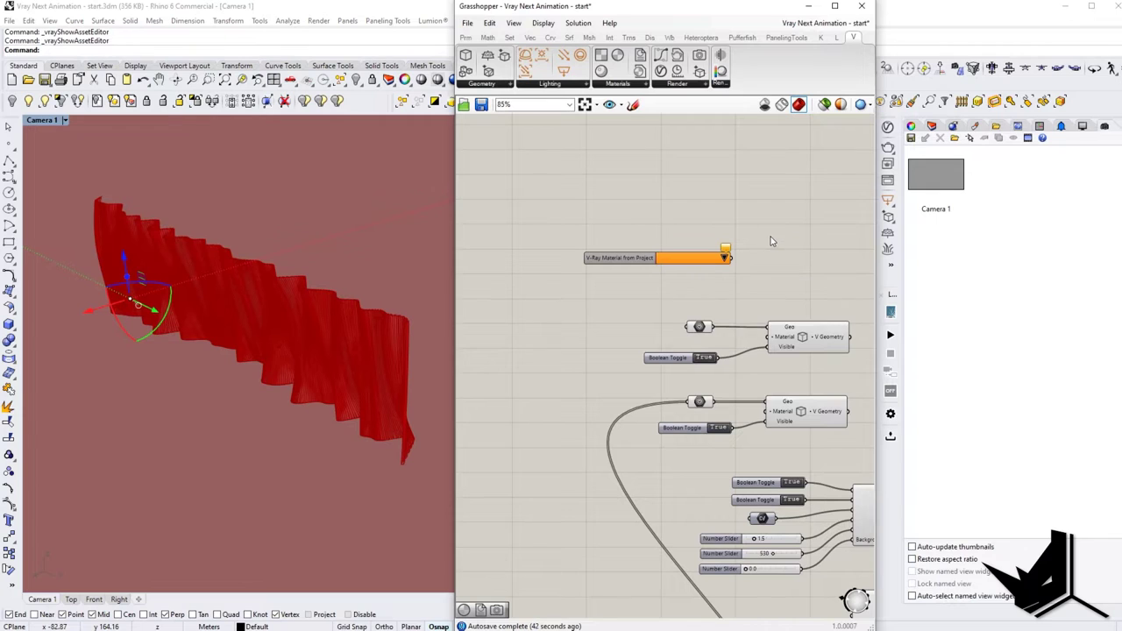
Step: Duplicate the V-Ray Material from Project component and place one in front of each V-Ray Geometry component's inputs
{"action": "right_click_drag", "start_coordinate": [772, 241], "coordinate": [753, 217]}
{"action": "left_click_drag", "start_coordinate": [654, 237], "coordinate": [644, 260]}
{"action": "right_click_drag", "start_coordinate": [672, 266], "coordinate": [674, 233]}
{"action": "left_click_drag", "start_coordinate": [653, 229], "coordinate": [545, 365]}
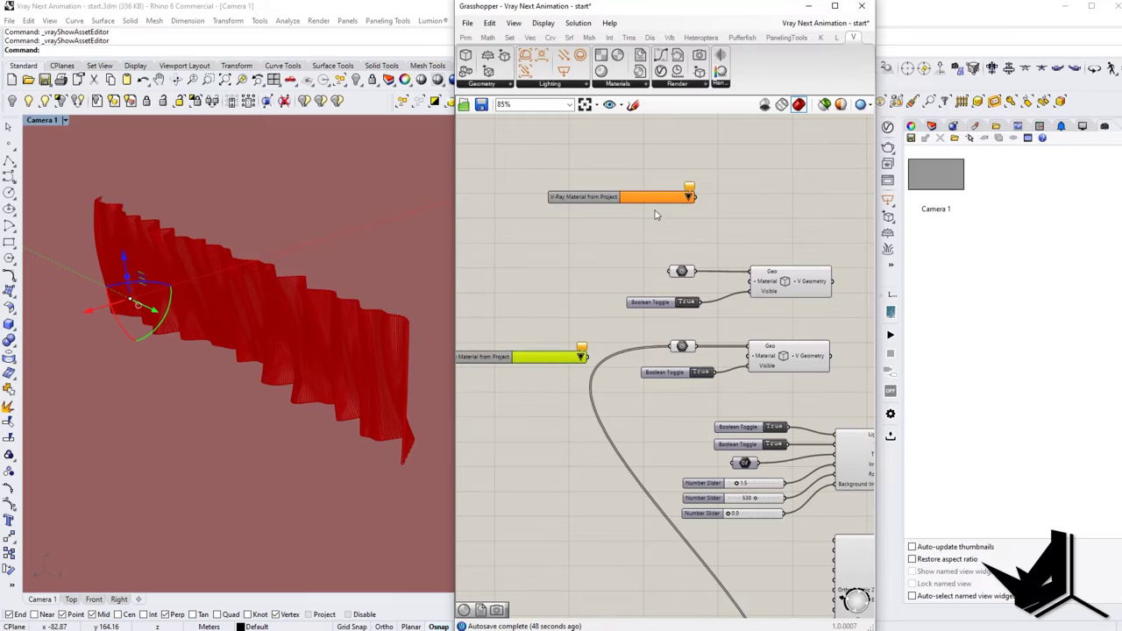
{"action": "left_click_drag", "start_coordinate": [654, 206], "coordinate": [564, 261]}
{"action": "left_click", "coordinate": [628, 215]}
{"action": "left_click", "coordinate": [554, 335]}
{"action": "right_click_drag", "start_coordinate": [573, 314], "coordinate": [653, 312]}
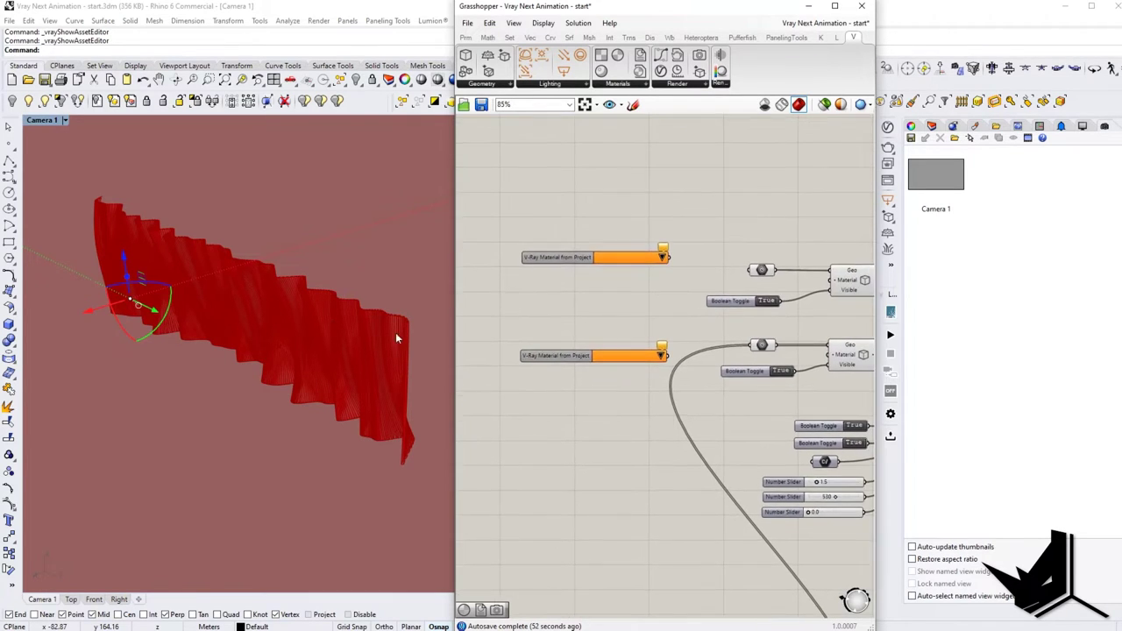
Step: Examine the facade in the Camera 1 viewport and check which geometry feeds the upper V-Ray Geometry component
{"action": "right_click_drag", "start_coordinate": [396, 333], "coordinate": [301, 306]}
{"action": "right_click_drag", "start_coordinate": [399, 383], "coordinate": [349, 370], "text": "shift"}
{"action": "scroll", "coordinate": [363, 374], "scroll_direction": "up", "scroll_amount": 3}
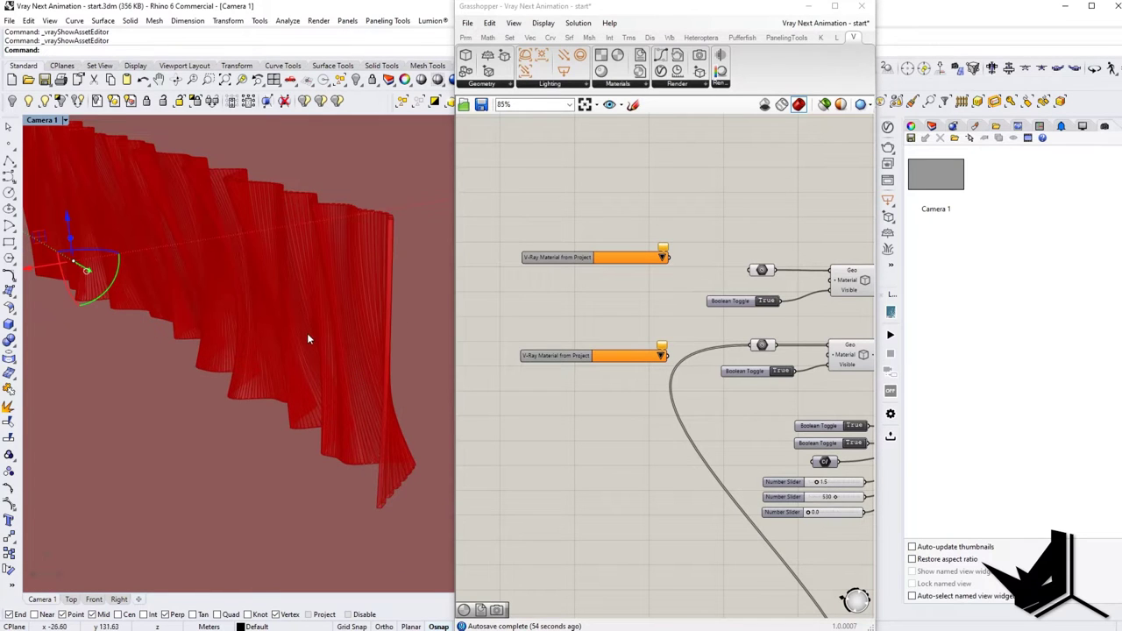
{"action": "scroll", "coordinate": [306, 338], "scroll_direction": "down", "scroll_amount": 5}
{"action": "right_click_drag", "start_coordinate": [752, 256], "coordinate": [645, 266]}
{"action": "left_click", "coordinate": [773, 293]}
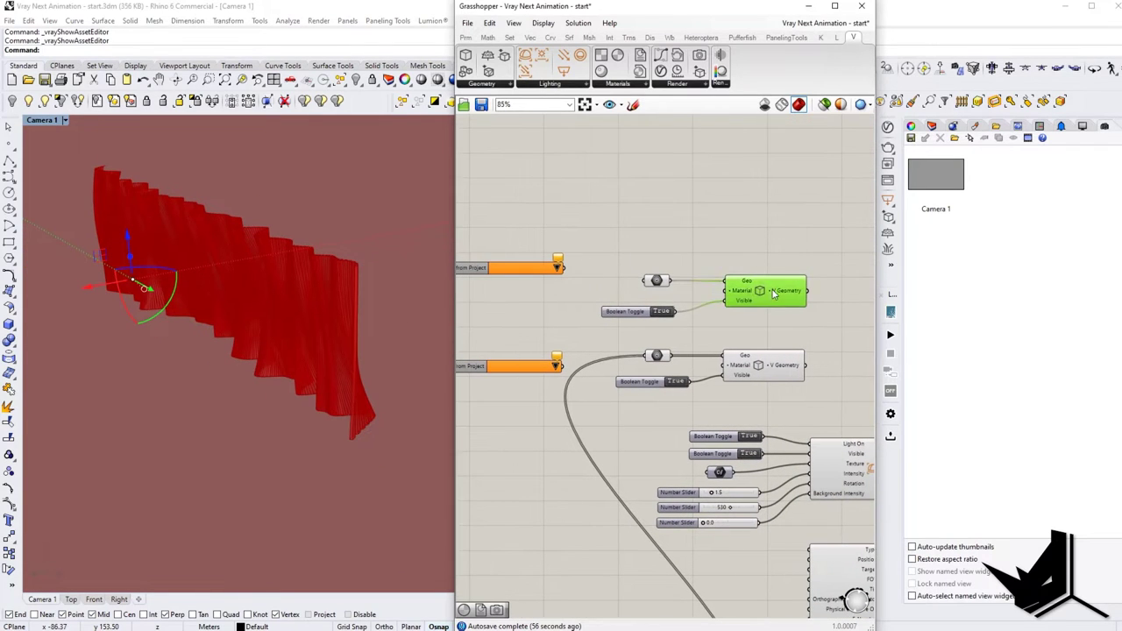
{"action": "scroll", "coordinate": [758, 234], "scroll_direction": "down", "scroll_amount": 3}
{"action": "scroll", "coordinate": [711, 235], "scroll_direction": "up", "scroll_amount": 3}
{"action": "left_click", "coordinate": [699, 283]}
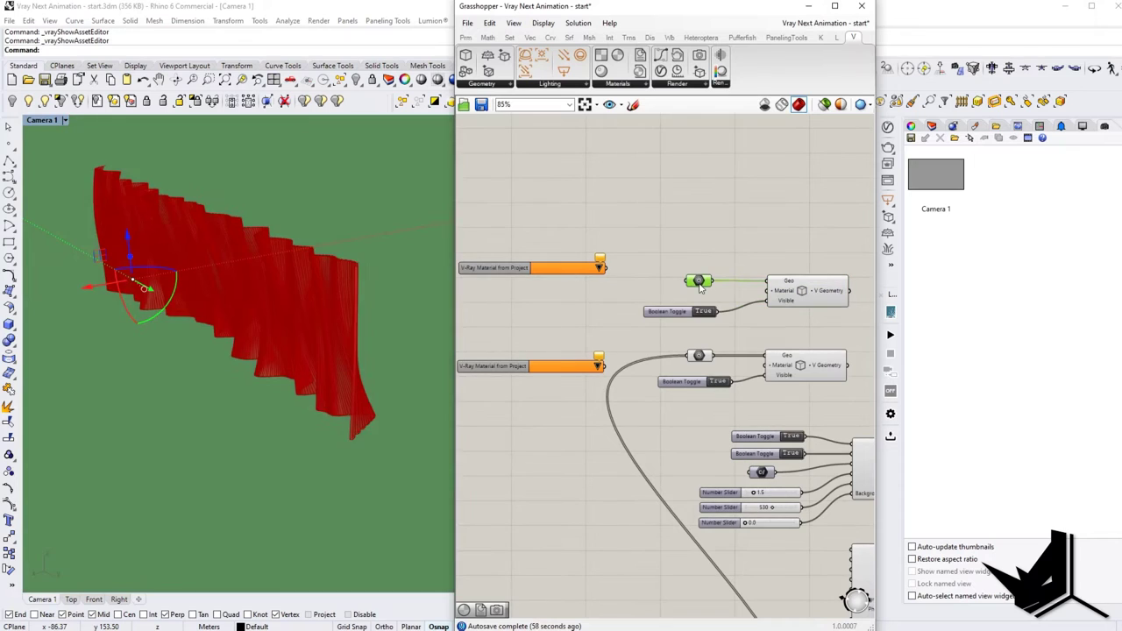
{"action": "left_click", "coordinate": [719, 235]}
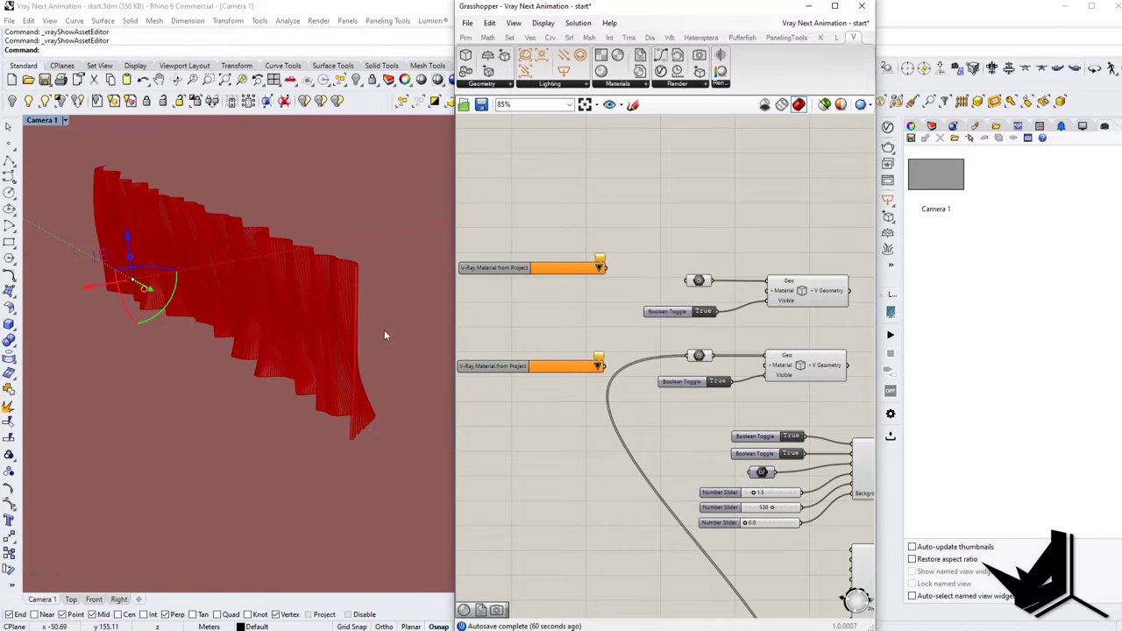
Step: Set the upper project material to Grid_02_10cm_ground#1, connect it to the upper V-Ray Geometry's Material input and align it
{"action": "left_click", "coordinate": [600, 273]}
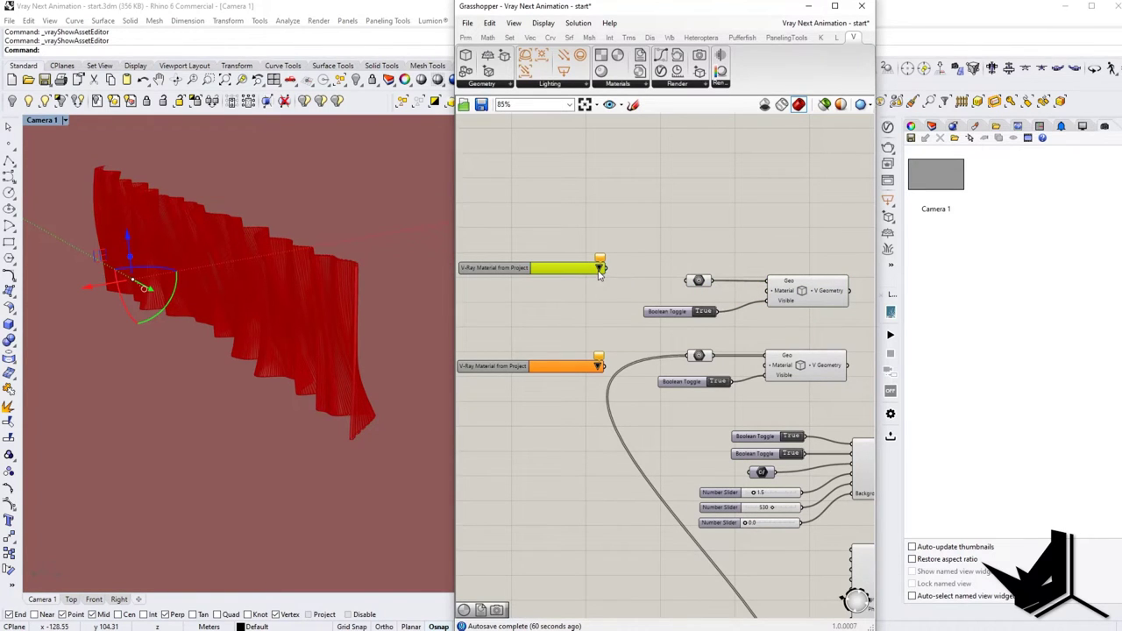
{"action": "left_click", "coordinate": [600, 271]}
{"action": "left_click", "coordinate": [664, 301]}
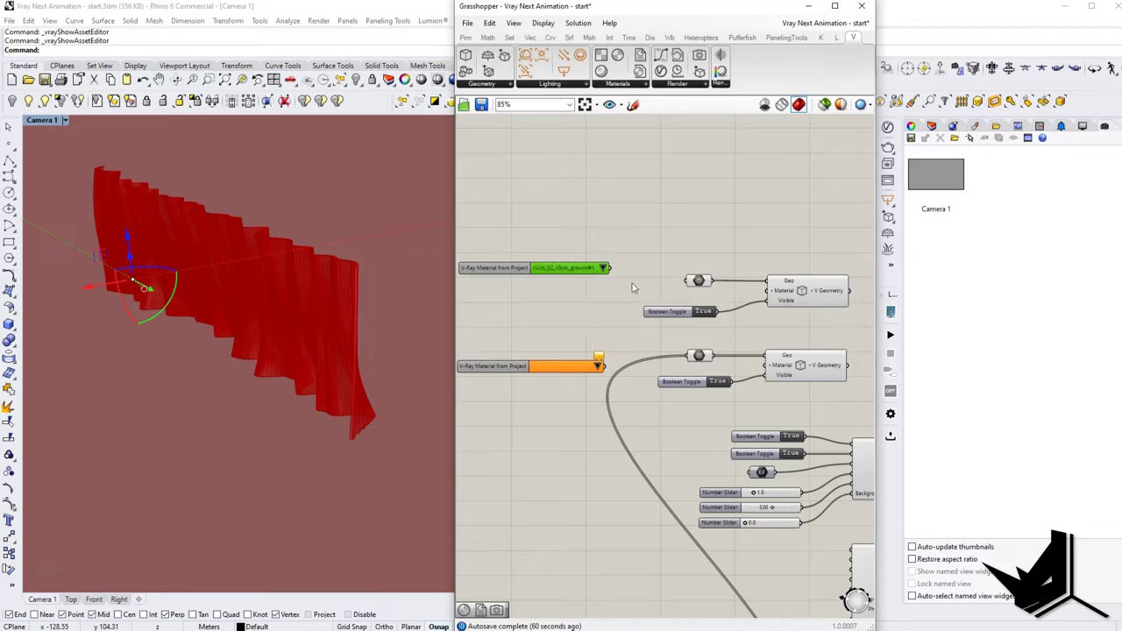
{"action": "left_click_drag", "start_coordinate": [613, 271], "coordinate": [768, 290]}
{"action": "left_click_drag", "start_coordinate": [551, 268], "coordinate": [570, 291]}
Step: Set the lower project material to White and connect it to the lower V-Ray Geometry component's Material input
{"action": "right_click_drag", "start_coordinate": [587, 335], "coordinate": [638, 322]}
{"action": "left_click", "coordinate": [646, 357]}
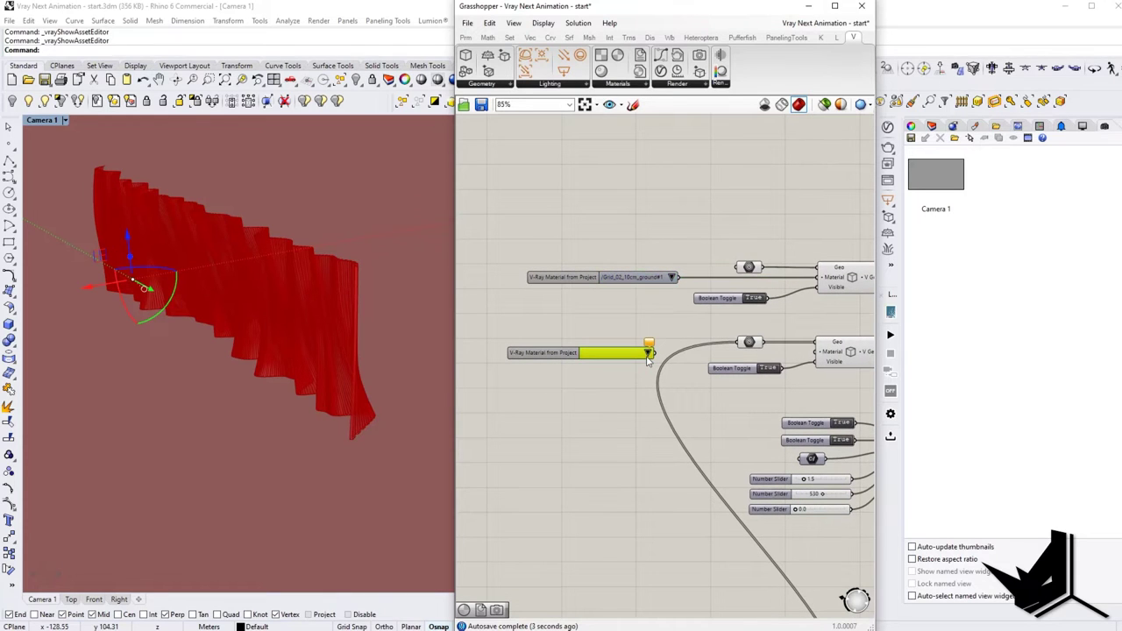
{"action": "left_click", "coordinate": [648, 354]}
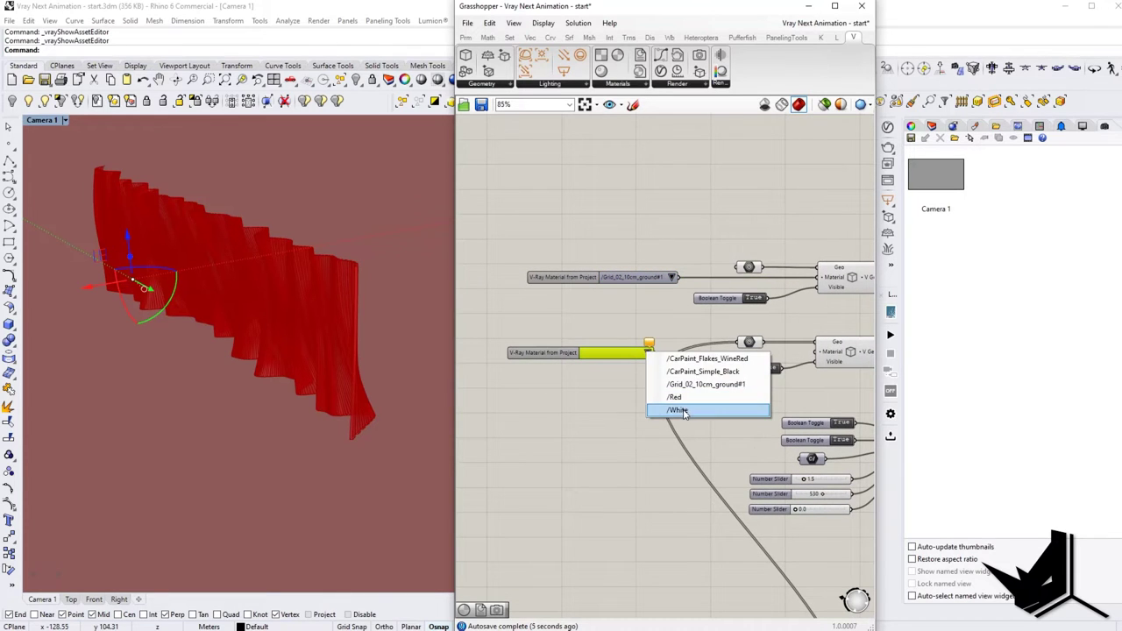
{"action": "left_click", "coordinate": [674, 409]}
{"action": "left_click_drag", "start_coordinate": [668, 356], "coordinate": [817, 351]}
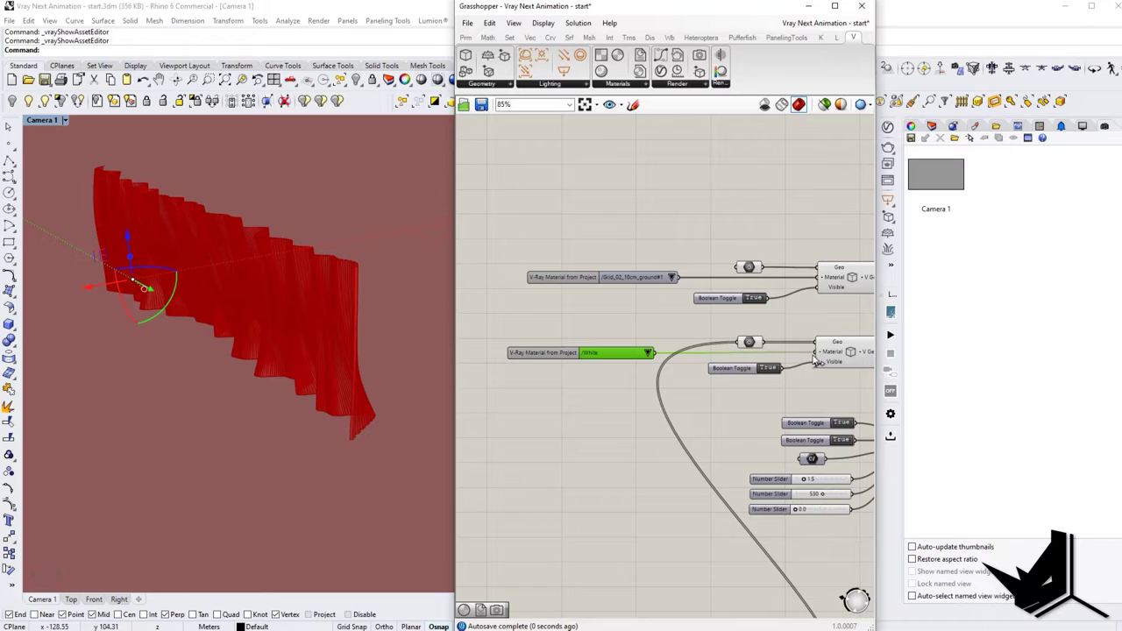
Step: Connect the outputs of both V-Ray Geometry components to the render component's V Geometry input
{"action": "right_click_drag", "start_coordinate": [831, 390], "coordinate": [633, 372]}
{"action": "scroll", "coordinate": [784, 351], "scroll_direction": "down", "scroll_amount": 3}
{"action": "right_click_drag", "start_coordinate": [784, 352], "coordinate": [500, 284]}
{"action": "scroll", "coordinate": [529, 283], "scroll_direction": "up", "scroll_amount": 4}
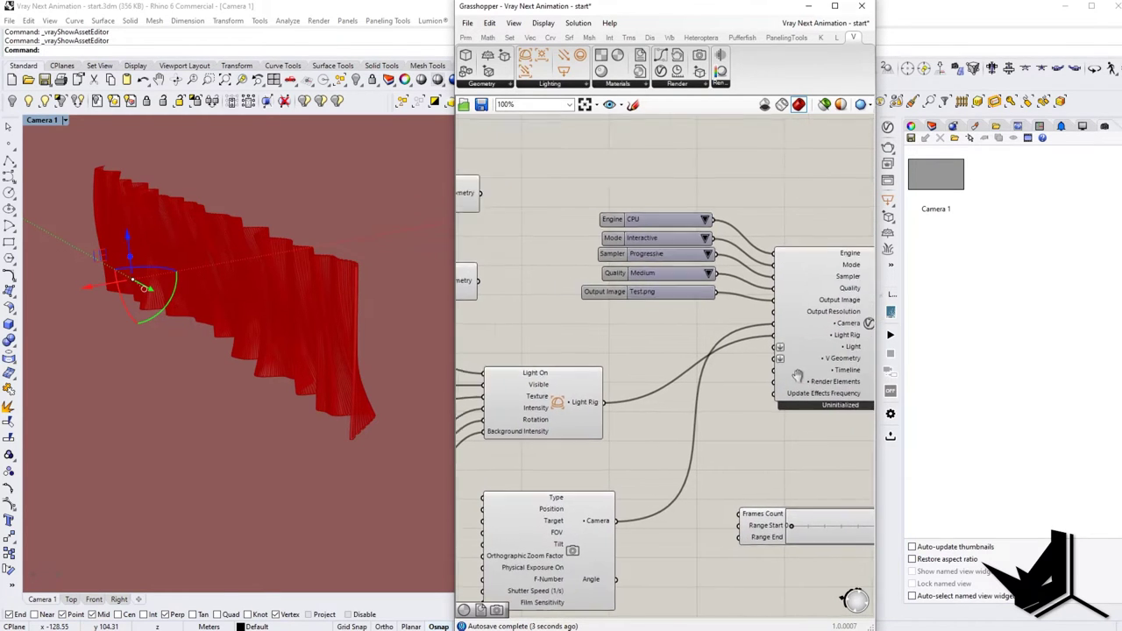
{"action": "scroll", "coordinate": [778, 367], "scroll_direction": "up", "scroll_amount": 3}
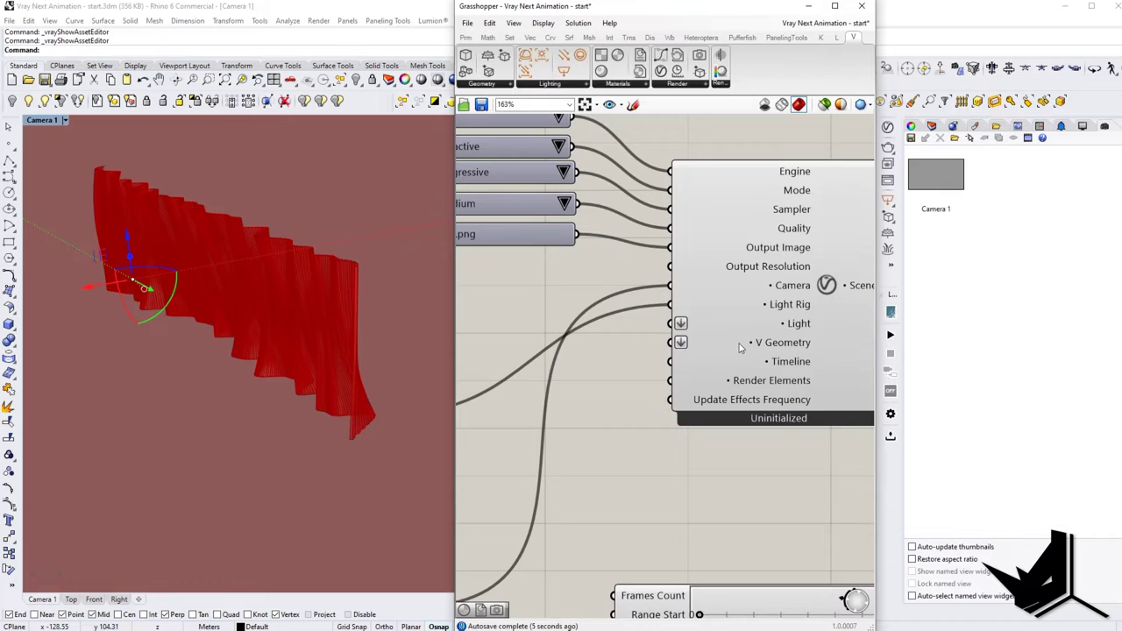
{"action": "scroll", "coordinate": [740, 348], "scroll_direction": "down", "scroll_amount": 4}
{"action": "left_click_drag", "start_coordinate": [585, 231], "coordinate": [796, 355]}
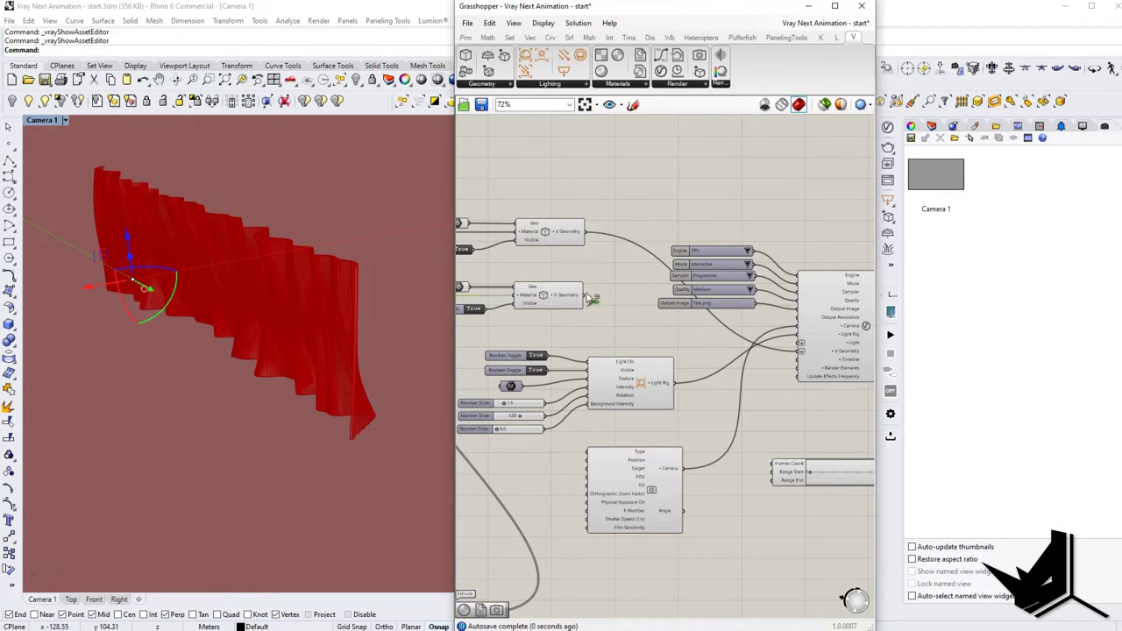
{"action": "left_click_drag", "start_coordinate": [592, 299], "coordinate": [799, 354]}
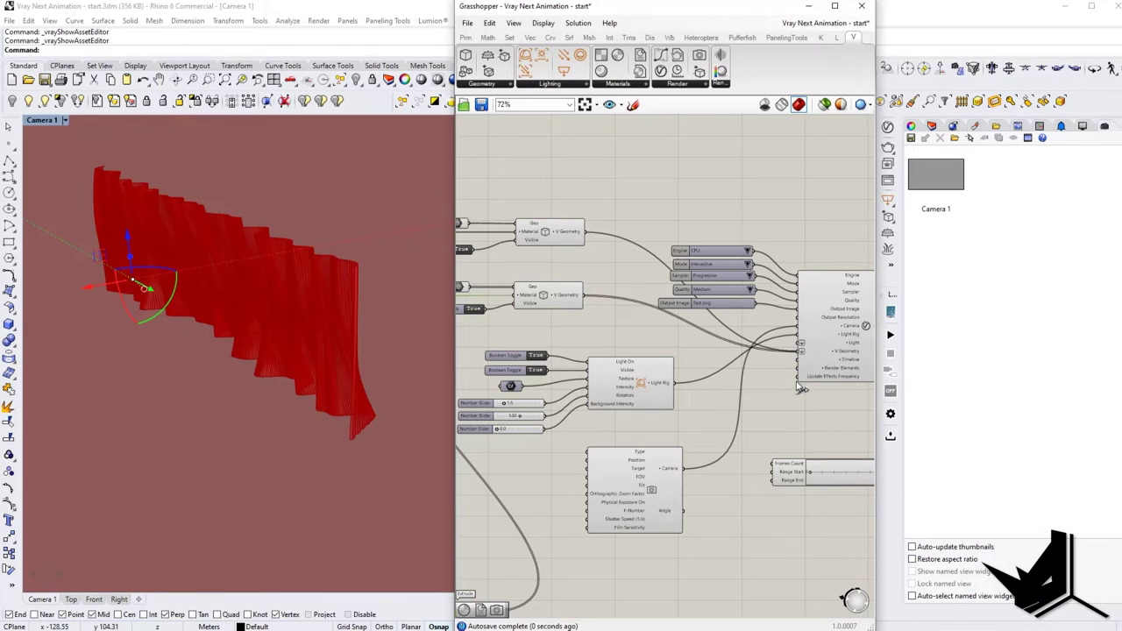
{"action": "right_click_drag", "start_coordinate": [848, 372], "coordinate": [723, 373]}
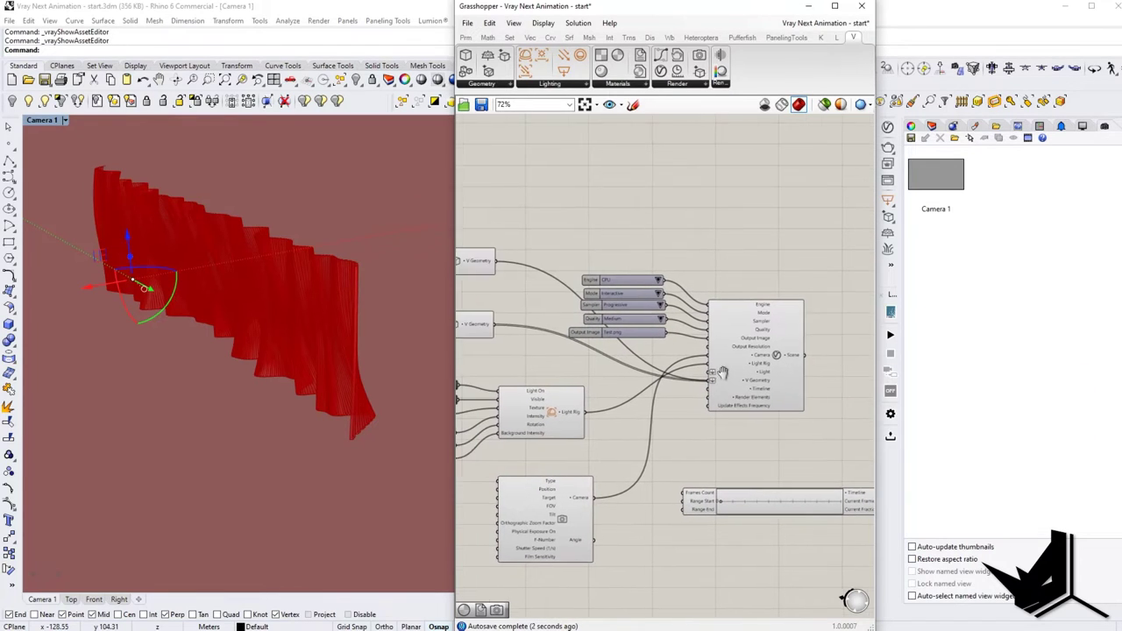
Step: Set the Quality value feeding the V-Ray Render component to Very High
{"action": "scroll", "coordinate": [739, 351], "scroll_direction": "up", "scroll_amount": 3}
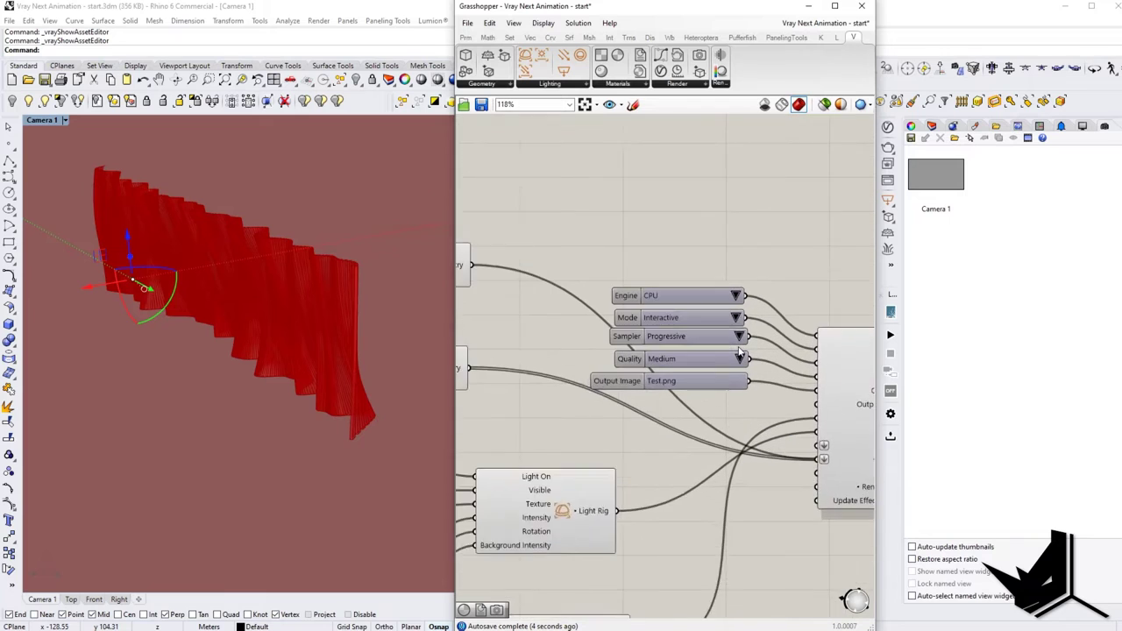
{"action": "scroll", "coordinate": [739, 350], "scroll_direction": "up", "scroll_amount": 2}
{"action": "left_click", "coordinate": [614, 299]}
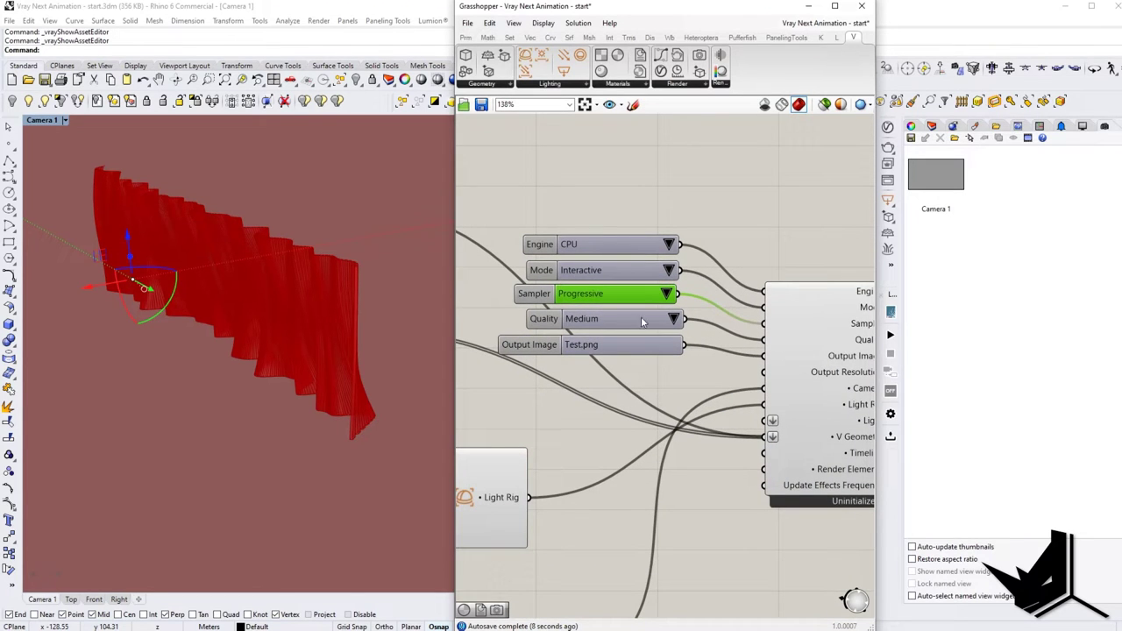
{"action": "left_click", "coordinate": [668, 322]}
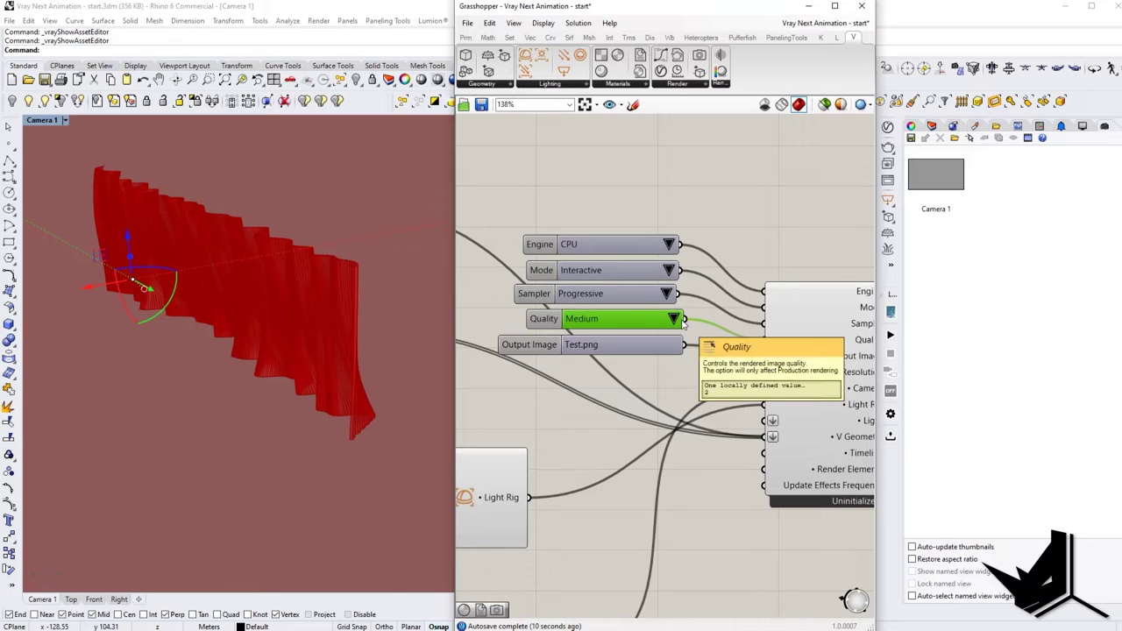
{"action": "left_click", "coordinate": [678, 321]}
{"action": "left_click", "coordinate": [711, 380]}
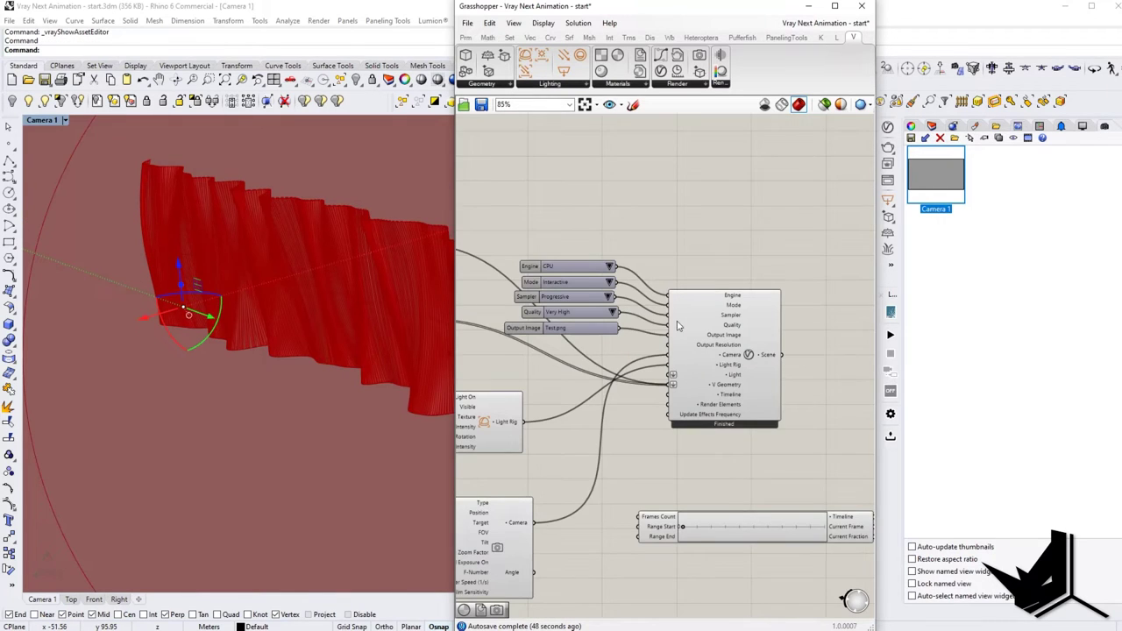
Step: Start the render from the V-Ray Render component and fit the shrunken frame buffer, zoomed to 50%, beside the Grasshopper canvas
{"action": "scroll", "coordinate": [677, 326], "scroll_direction": "up", "scroll_amount": 4}
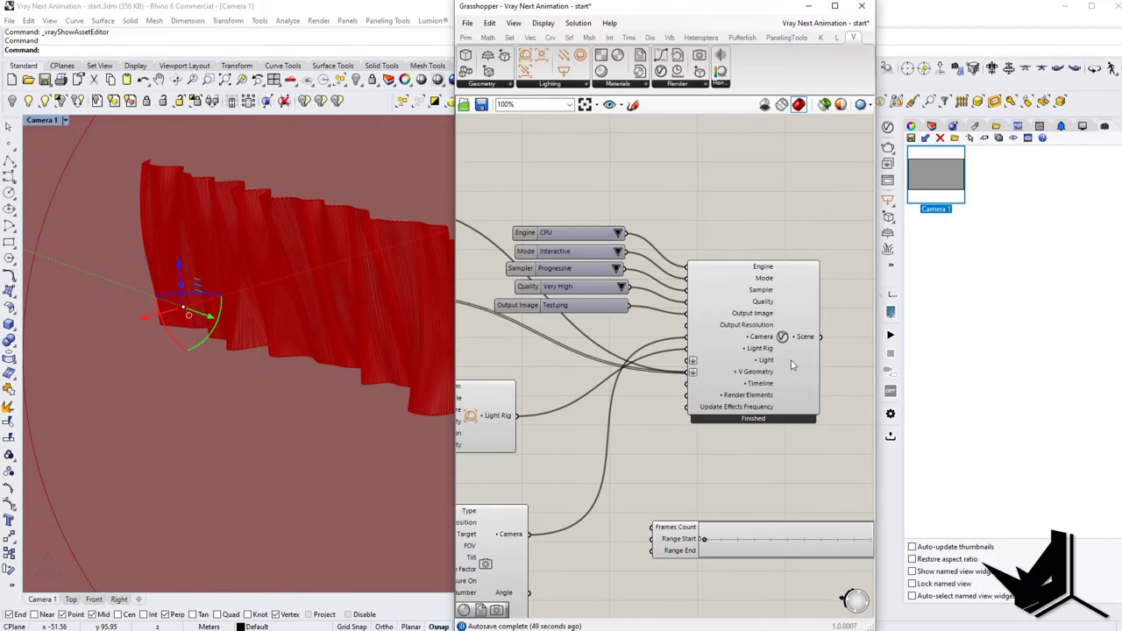
{"action": "right_click", "coordinate": [746, 309]}
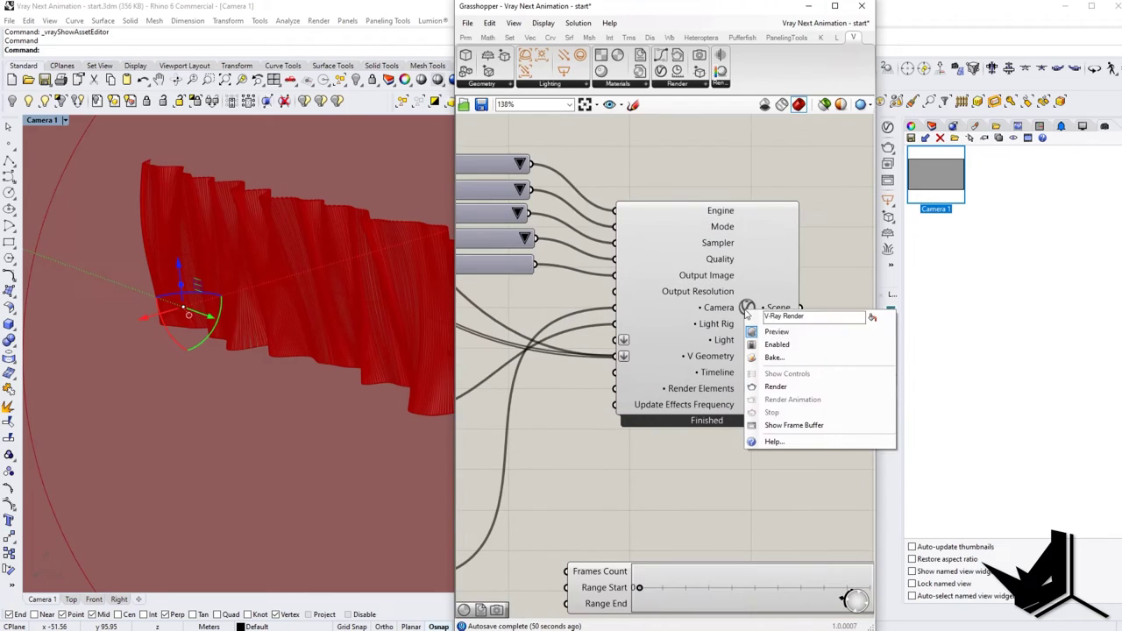
{"action": "left_click", "coordinate": [792, 392]}
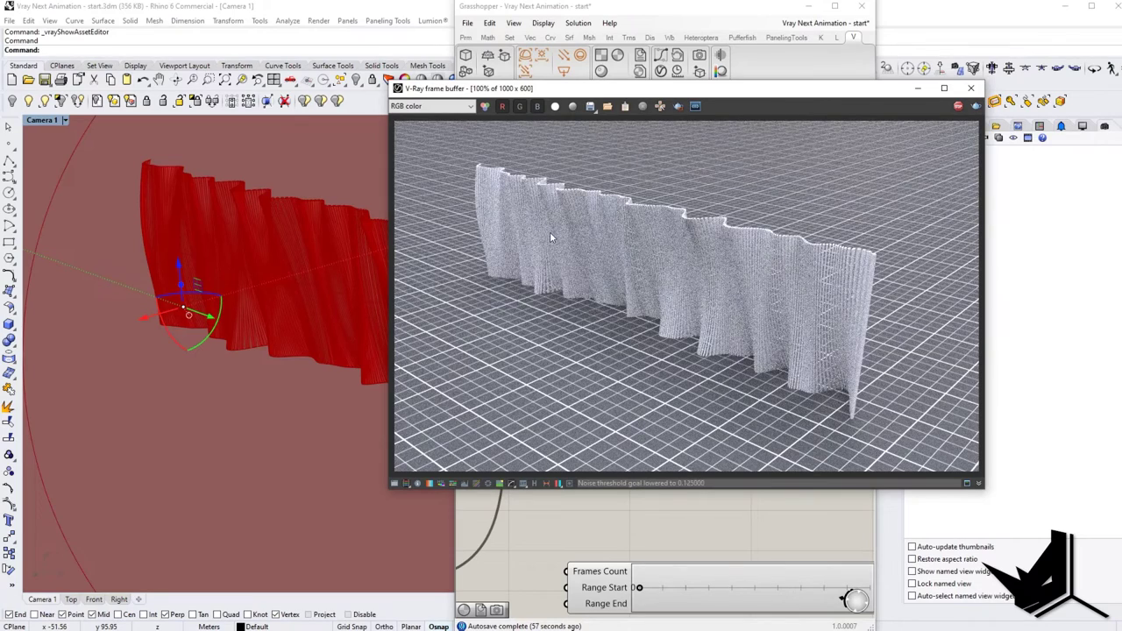
{"action": "left_click_drag", "start_coordinate": [720, 94], "coordinate": [372, 23]}
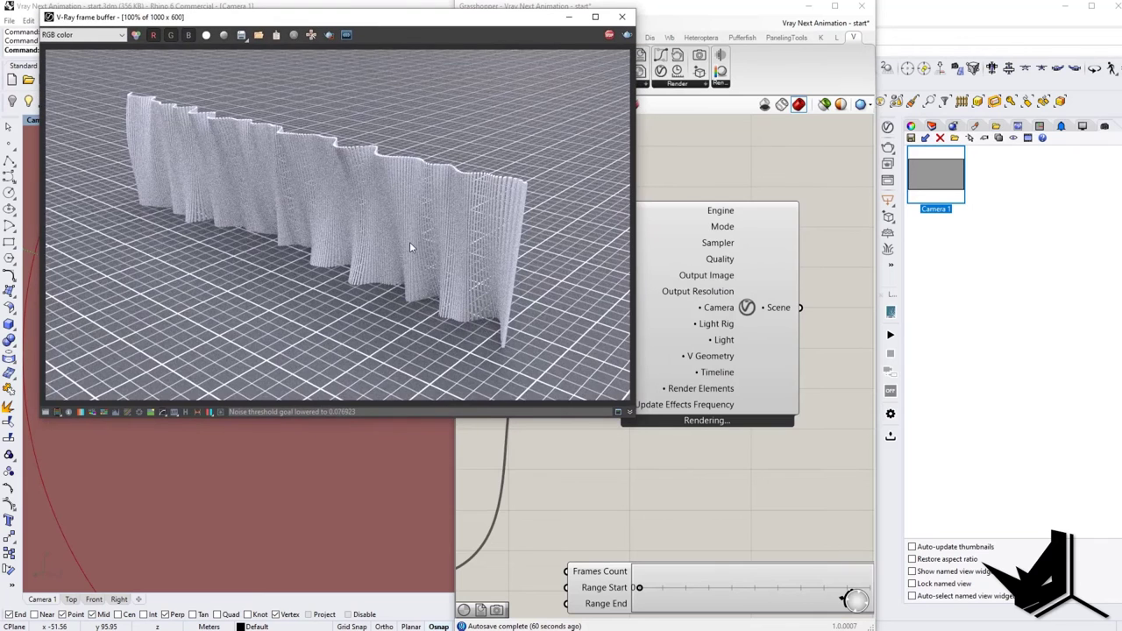
{"action": "scroll", "coordinate": [409, 242], "scroll_direction": "down", "scroll_amount": 2}
{"action": "left_click_drag", "start_coordinate": [631, 417], "coordinate": [404, 317]}
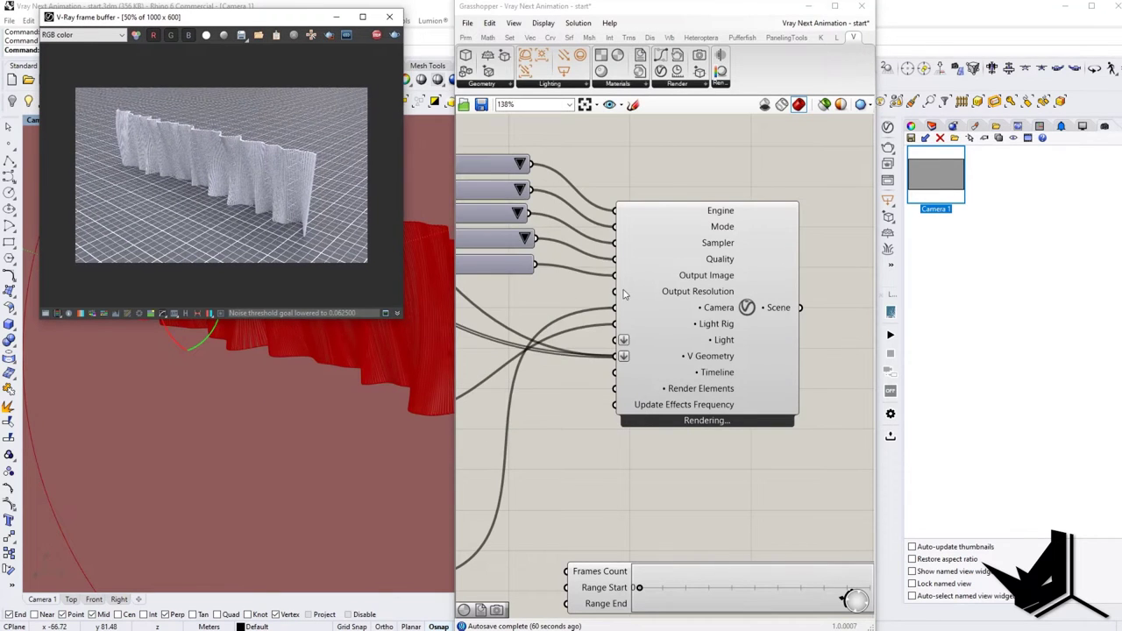
Step: Set the lower project material, used by the facade geometry, to Red
{"action": "right_click_drag", "start_coordinate": [624, 294], "coordinate": [763, 313]}
{"action": "scroll", "coordinate": [648, 302], "scroll_direction": "down", "scroll_amount": 4}
{"action": "scroll", "coordinate": [763, 313], "scroll_direction": "up", "scroll_amount": 2}
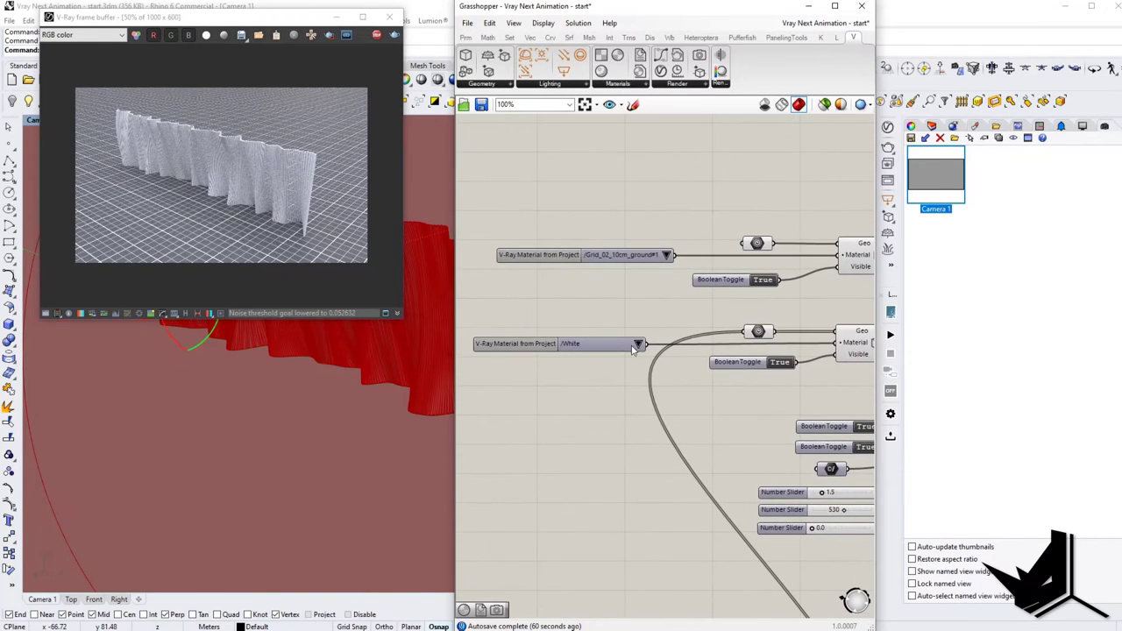
{"action": "left_click", "coordinate": [638, 344]}
{"action": "left_click", "coordinate": [653, 388]}
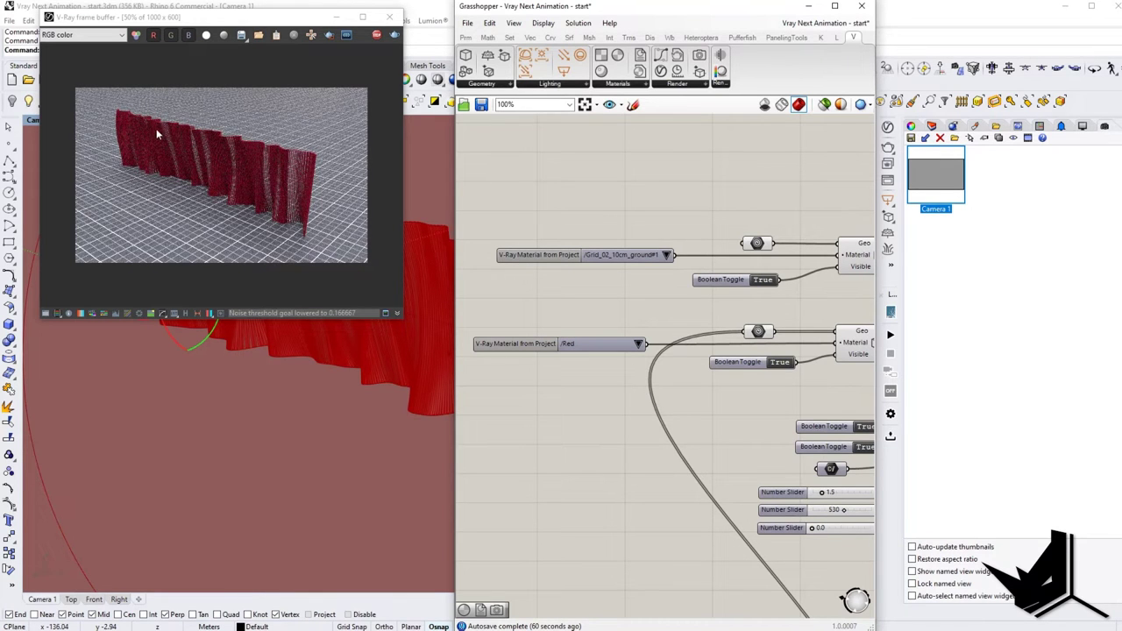
Step: Try White as the upper project material for the ground and restore Grid_02_10cm_ground#1
{"action": "right_click_drag", "start_coordinate": [652, 278], "coordinate": [630, 294]}
{"action": "left_click", "coordinate": [647, 274]}
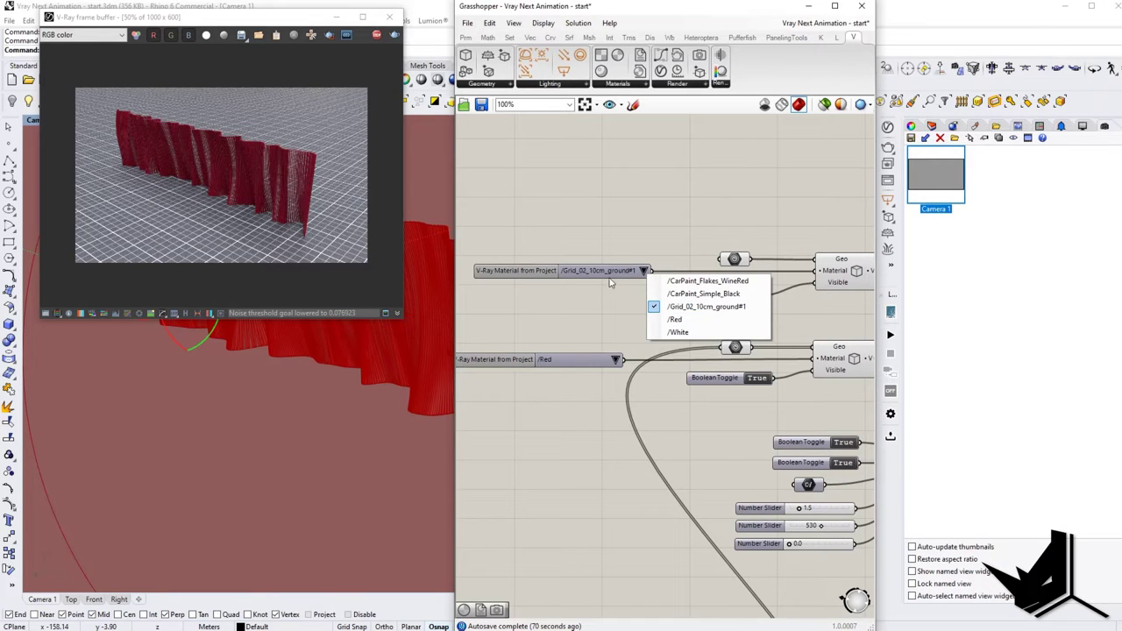
{"action": "left_click", "coordinate": [684, 335]}
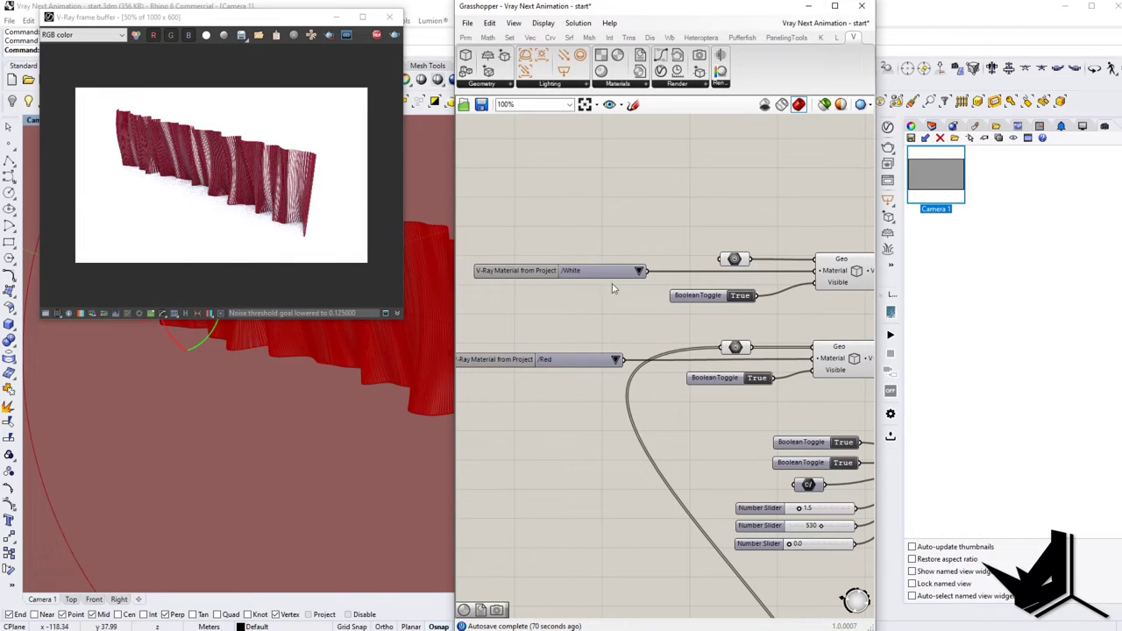
{"action": "left_click", "coordinate": [633, 275]}
{"action": "left_click", "coordinate": [641, 271]}
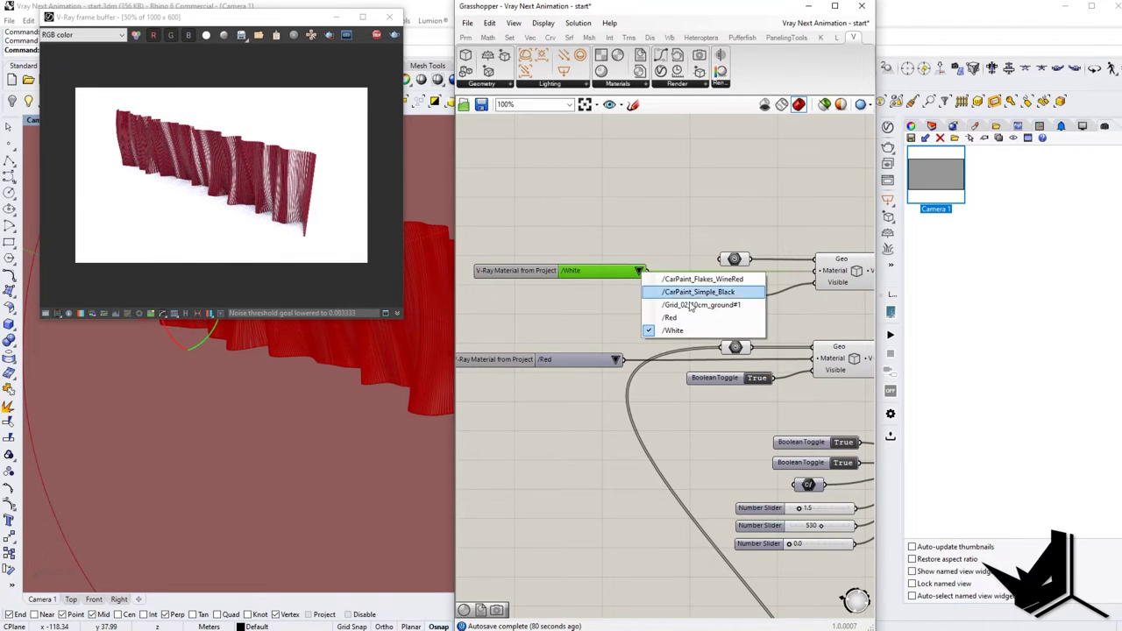
{"action": "left_click", "coordinate": [707, 305]}
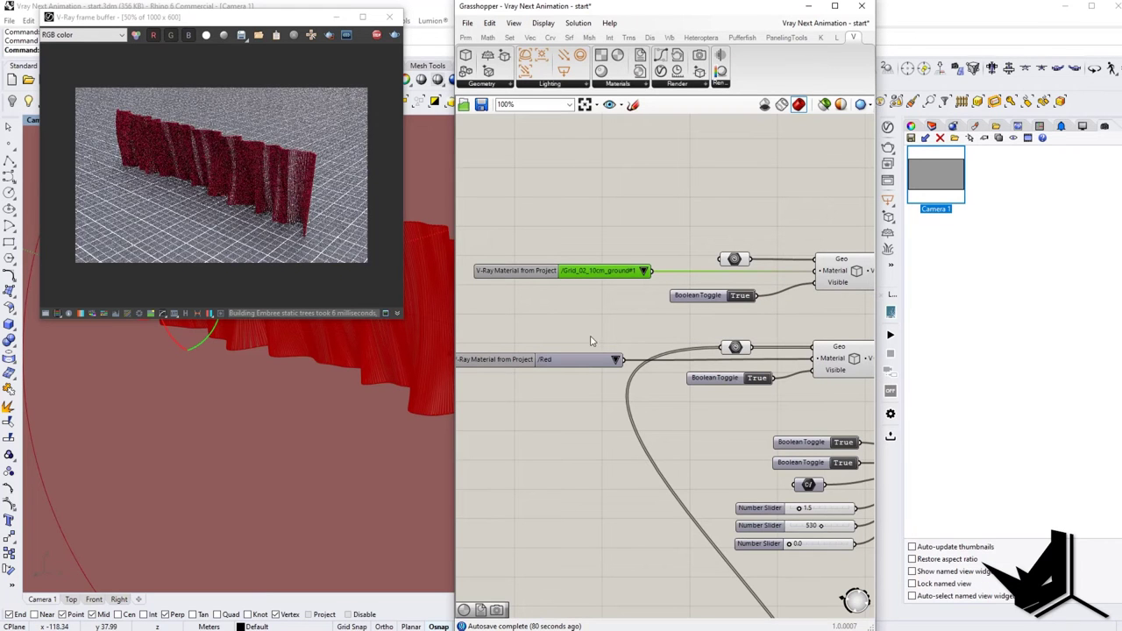
Step: Set the number slider feeding the dome light's Intensity input to 3
{"action": "right_click_drag", "start_coordinate": [659, 455], "coordinate": [610, 340]}
{"action": "scroll", "coordinate": [636, 338], "scroll_direction": "down", "scroll_amount": 5}
{"action": "scroll", "coordinate": [724, 377], "scroll_direction": "up", "scroll_amount": 8}
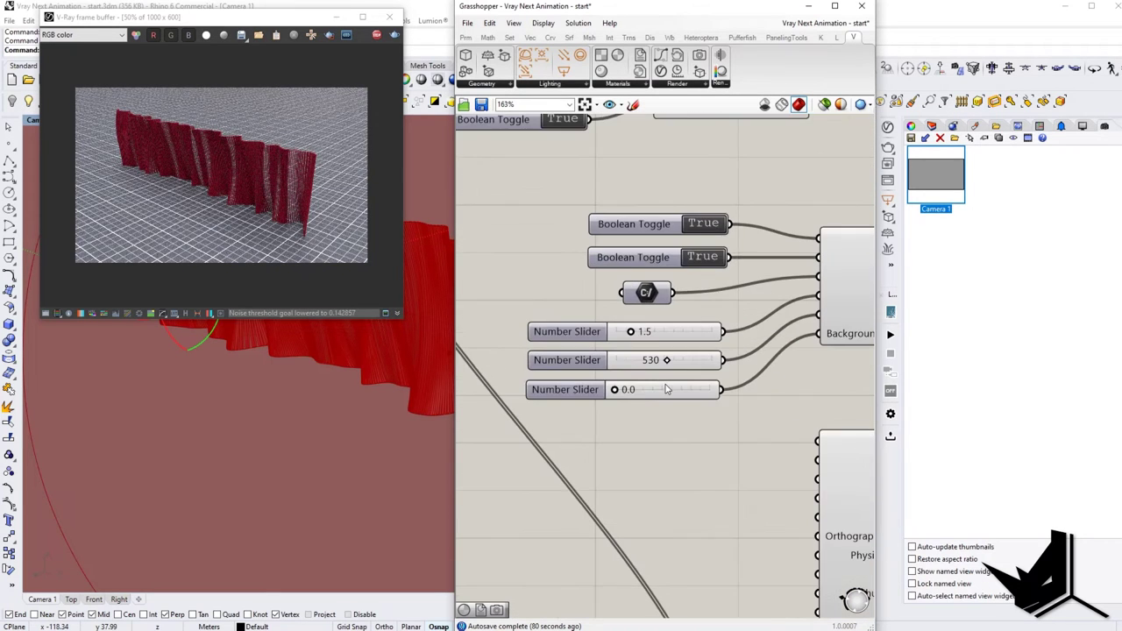
{"action": "scroll", "coordinate": [617, 402], "scroll_direction": "down", "scroll_amount": 1}
{"action": "scroll", "coordinate": [616, 408], "scroll_direction": "down", "scroll_amount": 3}
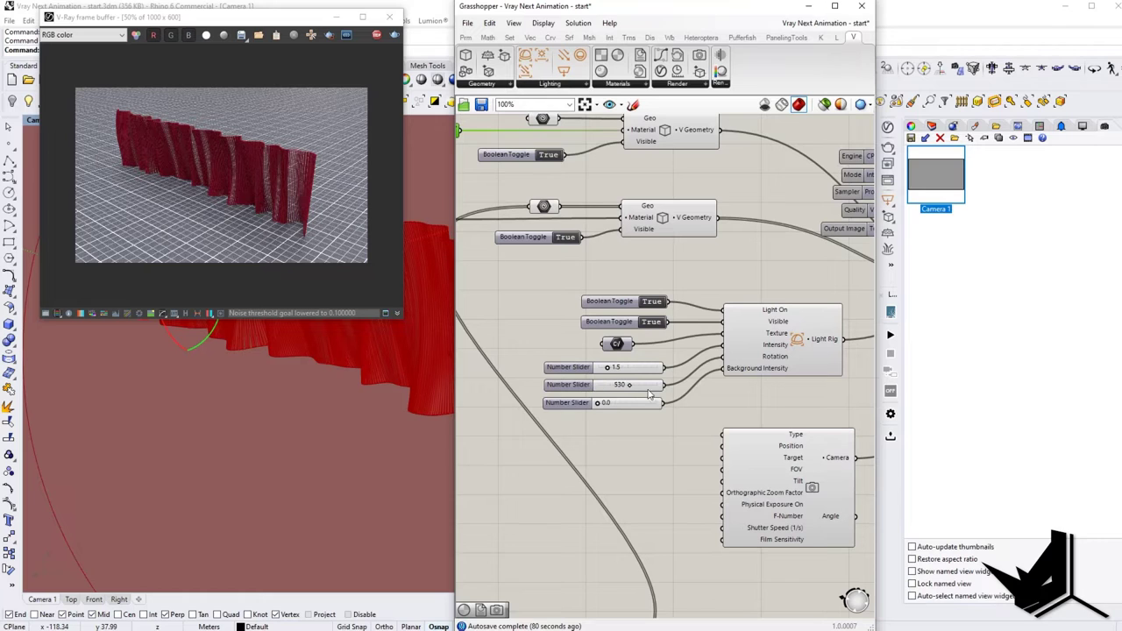
{"action": "scroll", "coordinate": [649, 395], "scroll_direction": "up", "scroll_amount": 3}
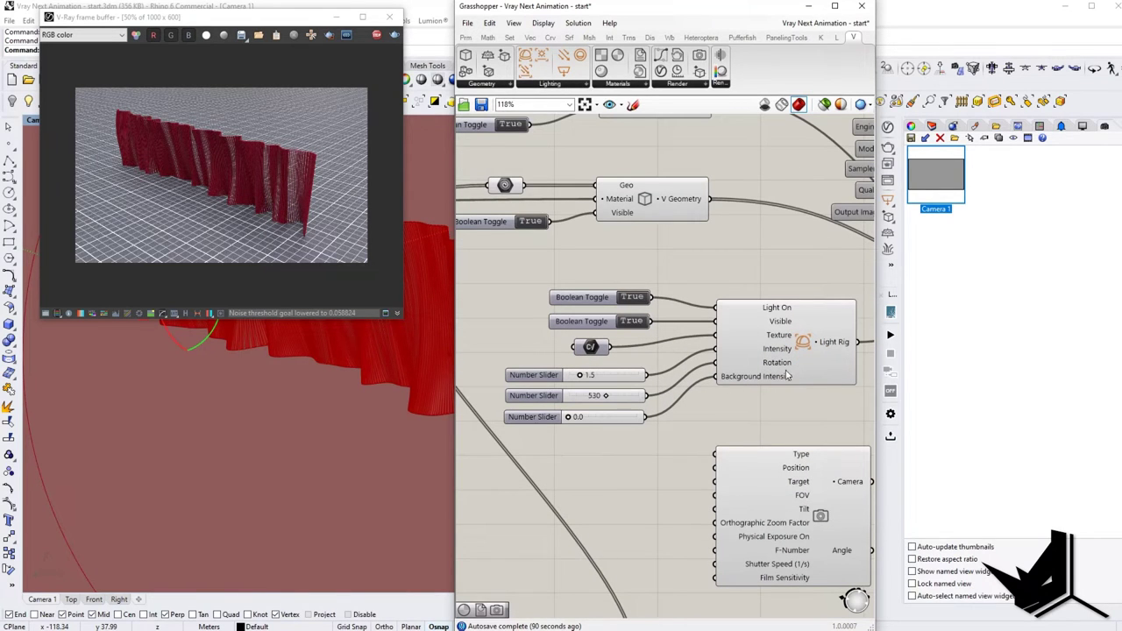
{"action": "right_click_drag", "start_coordinate": [586, 389], "coordinate": [618, 394]}
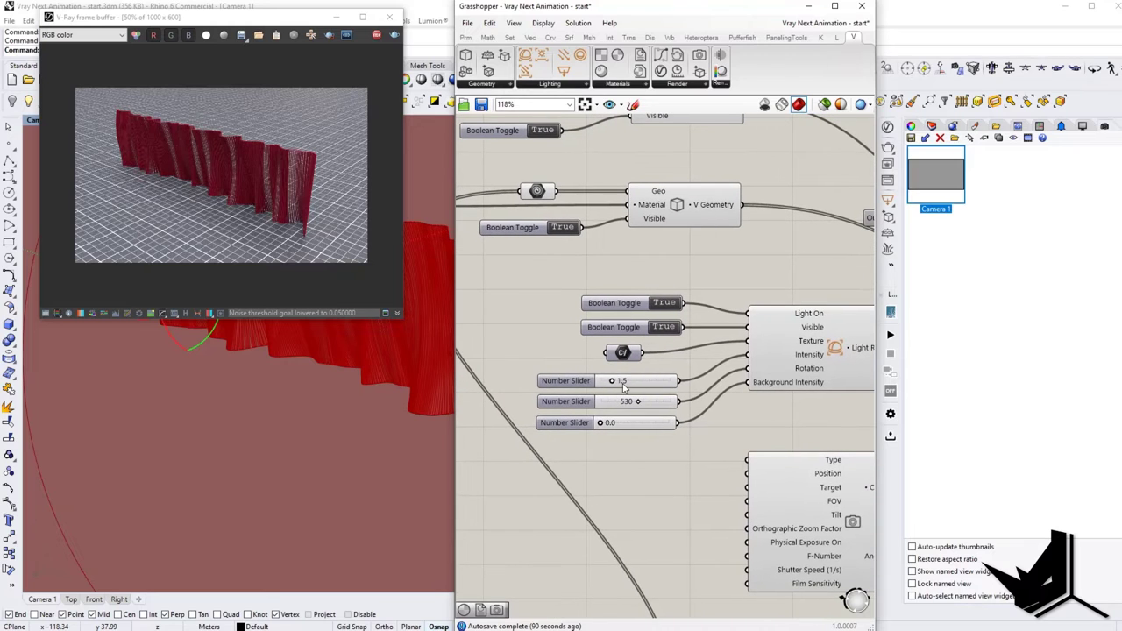
{"action": "double_click", "coordinate": [622, 383]}
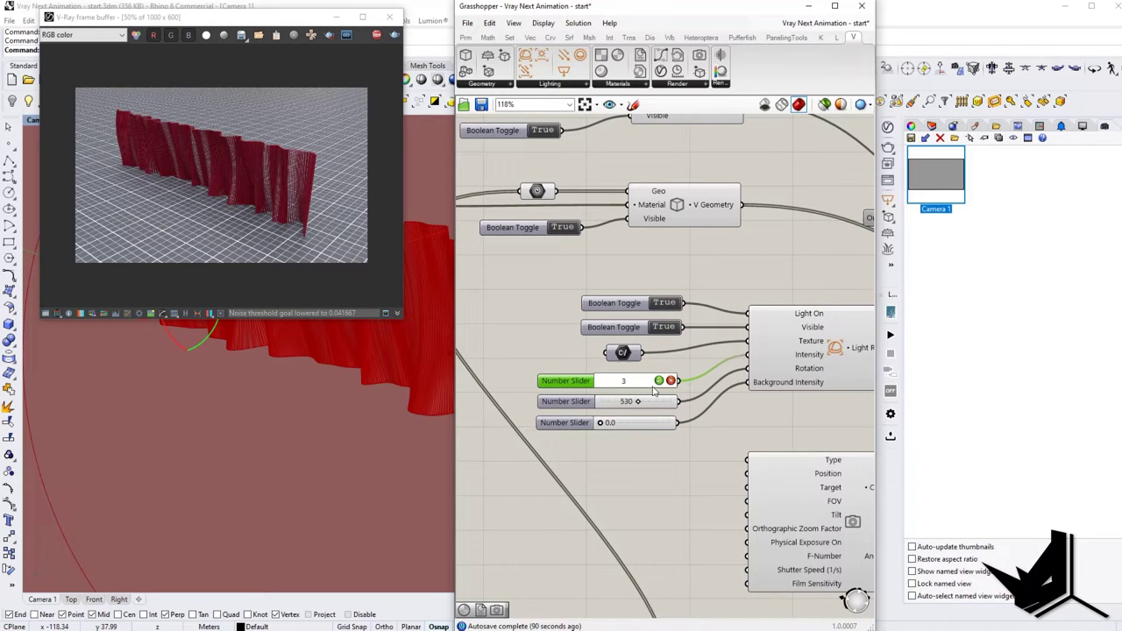
{"action": "type", "text": "3"}
{"action": "left_click", "coordinate": [659, 380]}
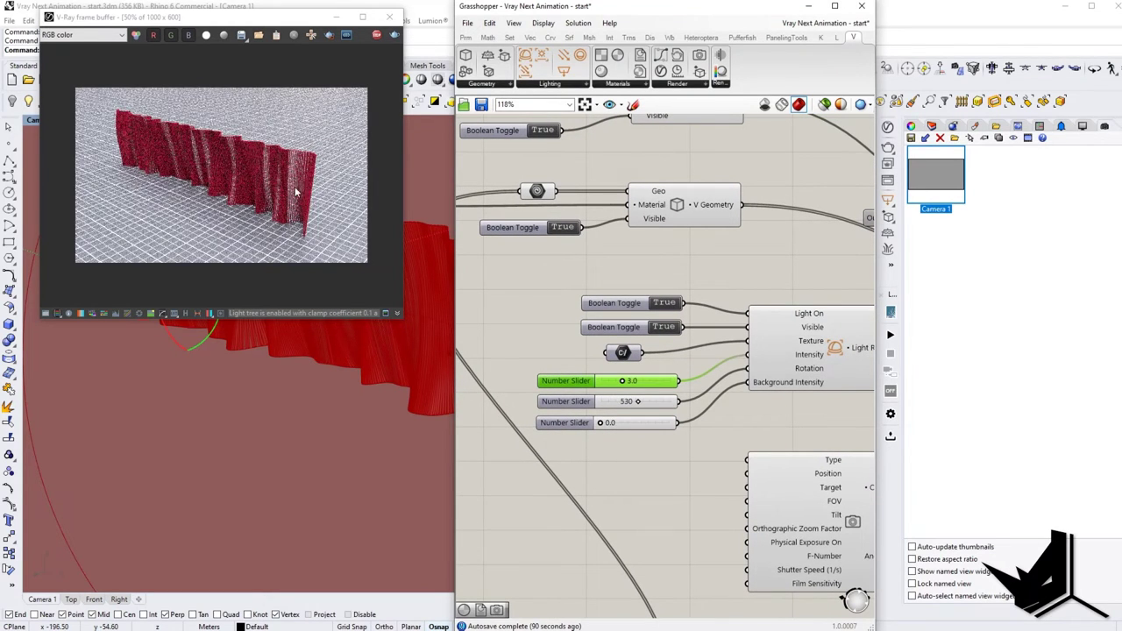
Step: Set the lower project material, used by the facade geometry, back to White
{"action": "right_click_drag", "start_coordinate": [611, 240], "coordinate": [699, 341]}
{"action": "right_click_drag", "start_coordinate": [570, 227], "coordinate": [689, 258]}
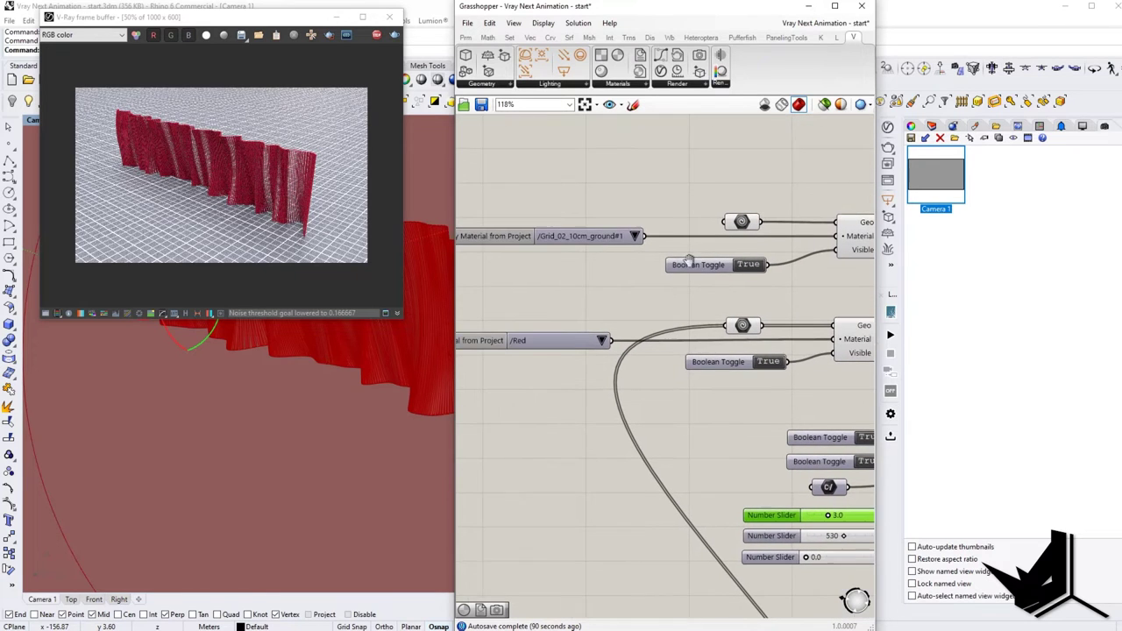
{"action": "left_click", "coordinate": [602, 341]}
{"action": "left_click", "coordinate": [632, 400]}
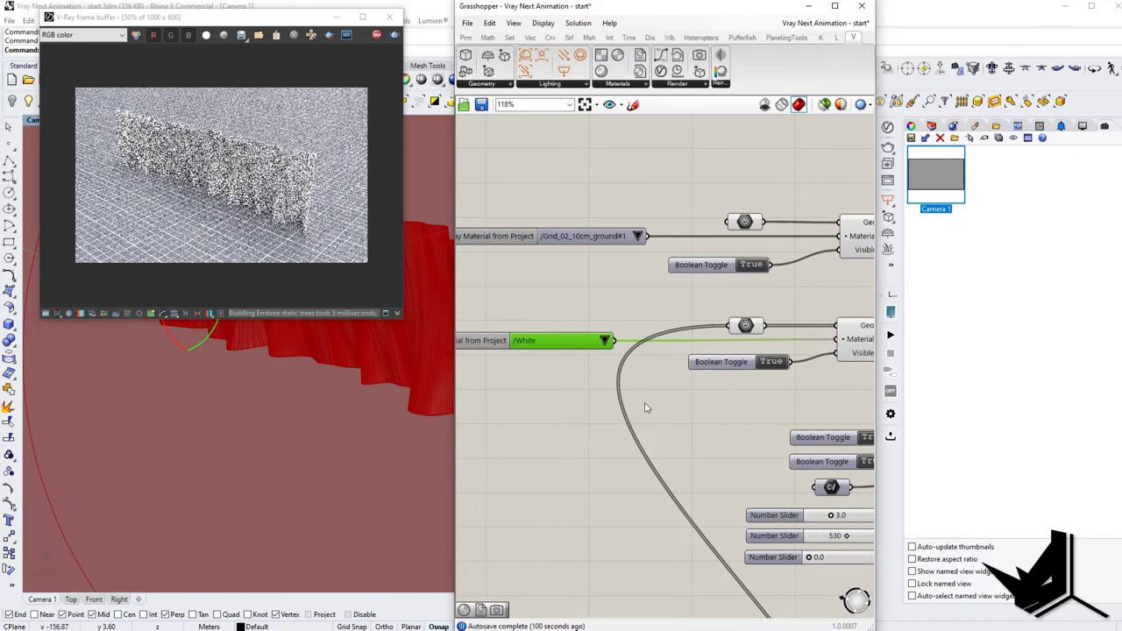
Step: Set the number slider feeding the dome light's Intensity input to 2
{"action": "right_click_drag", "start_coordinate": [804, 443], "coordinate": [706, 366]}
{"action": "scroll", "coordinate": [706, 366], "scroll_direction": "up", "scroll_amount": 3}
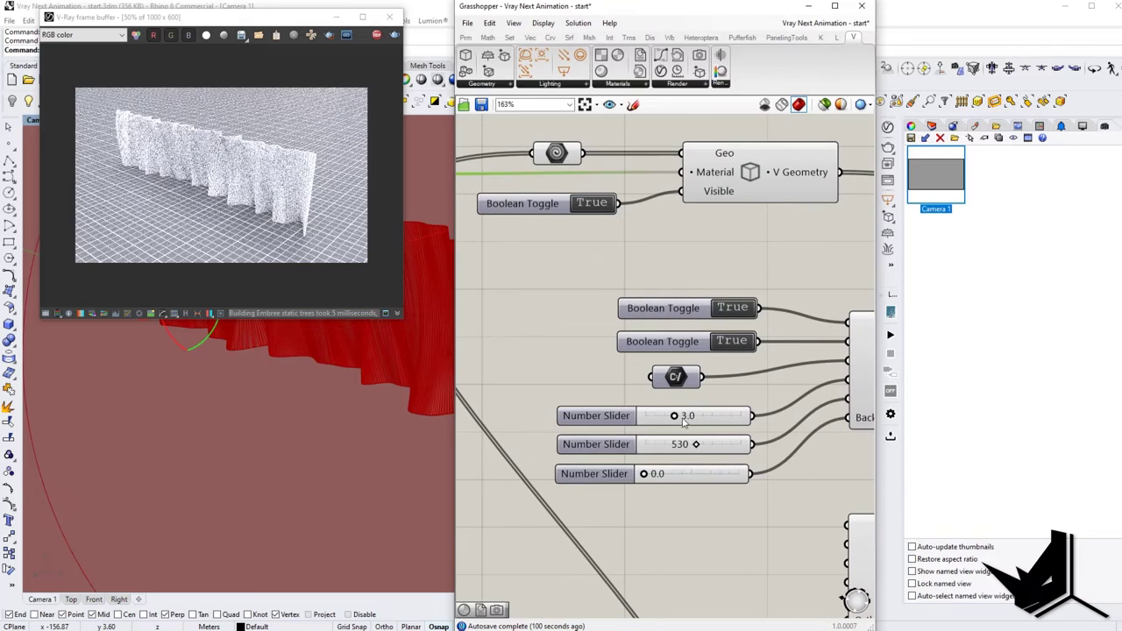
{"action": "double_click", "coordinate": [689, 418]}
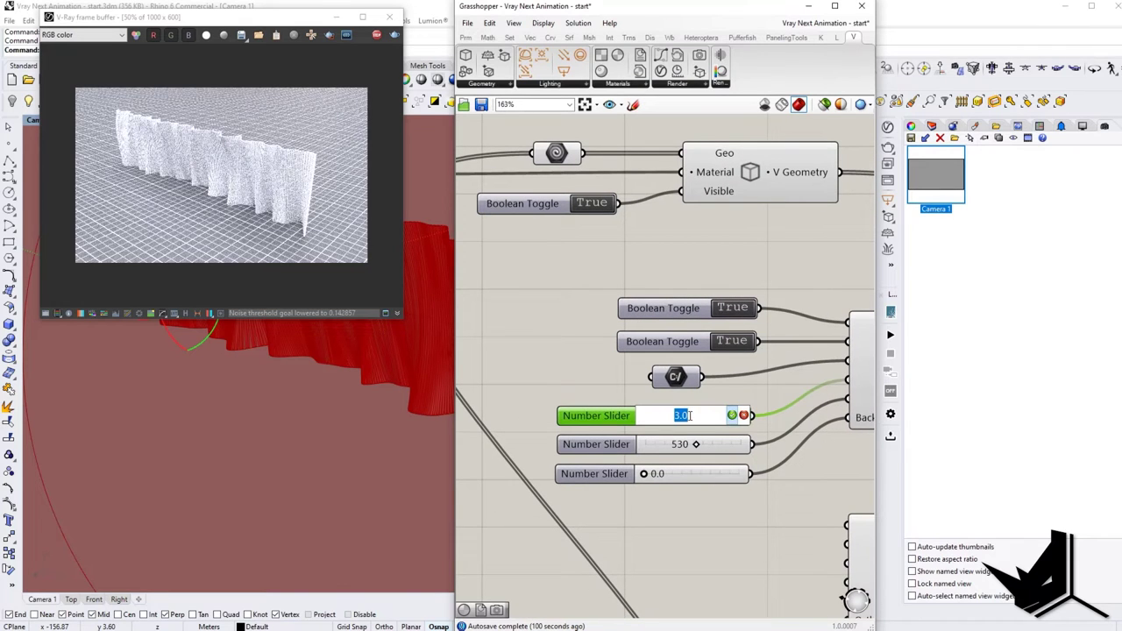
{"action": "type", "text": "2"}
{"action": "left_click", "coordinate": [733, 415]}
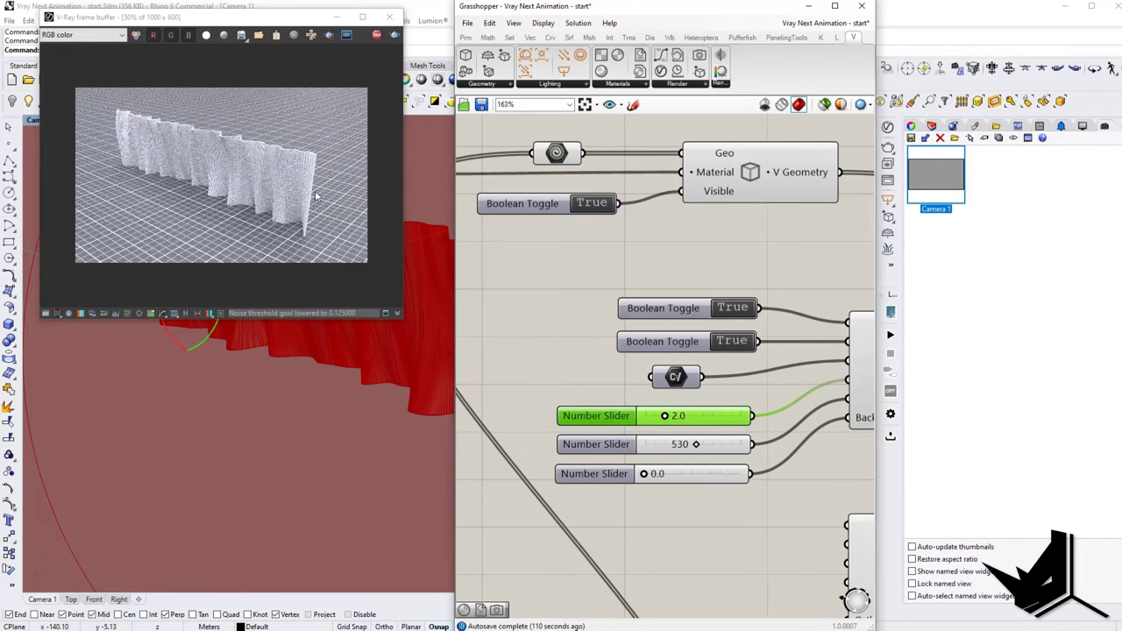
Step: Close the V-Ray frame buffer and check the options available for the render Mode
{"action": "scroll", "coordinate": [689, 295], "scroll_direction": "down", "scroll_amount": 4}
{"action": "scroll", "coordinate": [689, 263], "scroll_direction": "up", "scroll_amount": 4}
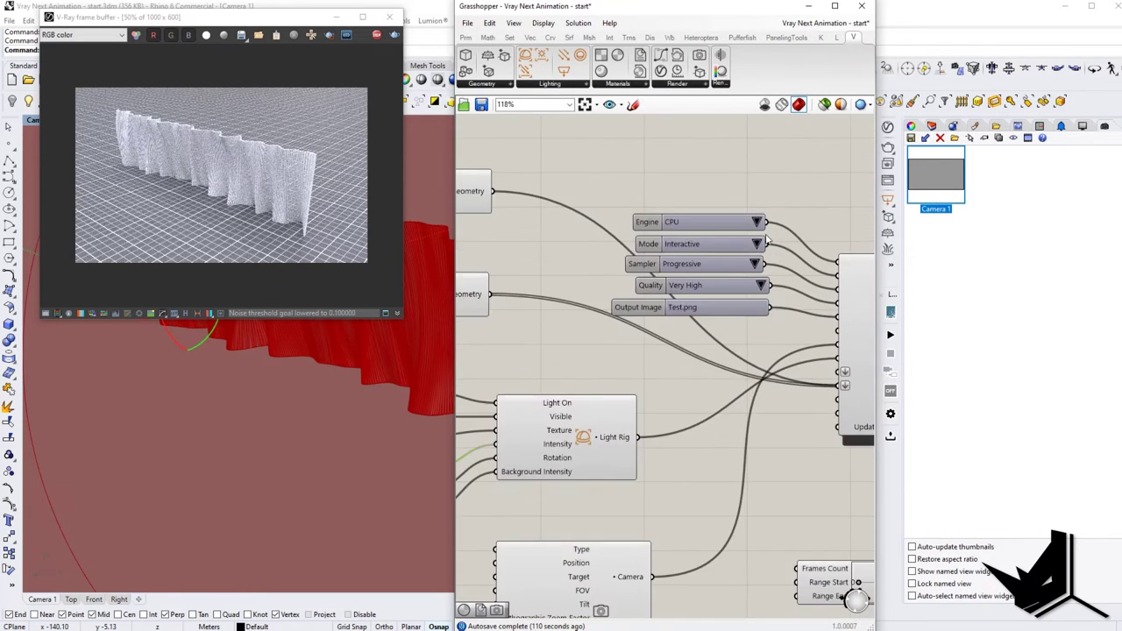
{"action": "left_click", "coordinate": [389, 16]}
{"action": "left_click", "coordinate": [737, 254]}
{"action": "left_click", "coordinate": [756, 246]}
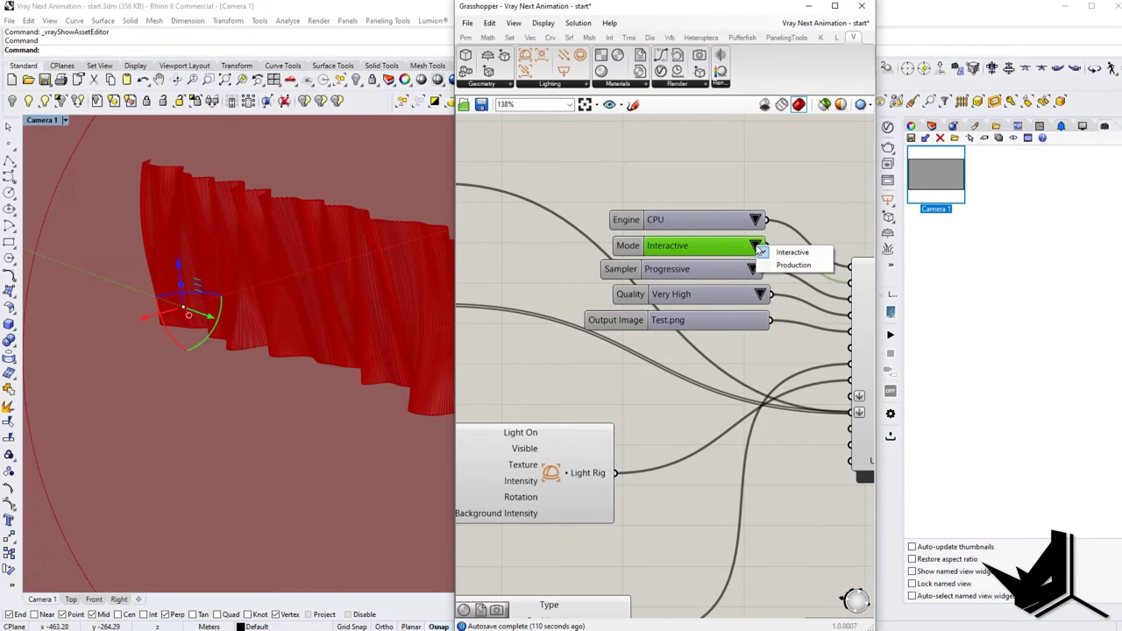
{"action": "left_click", "coordinate": [808, 220]}
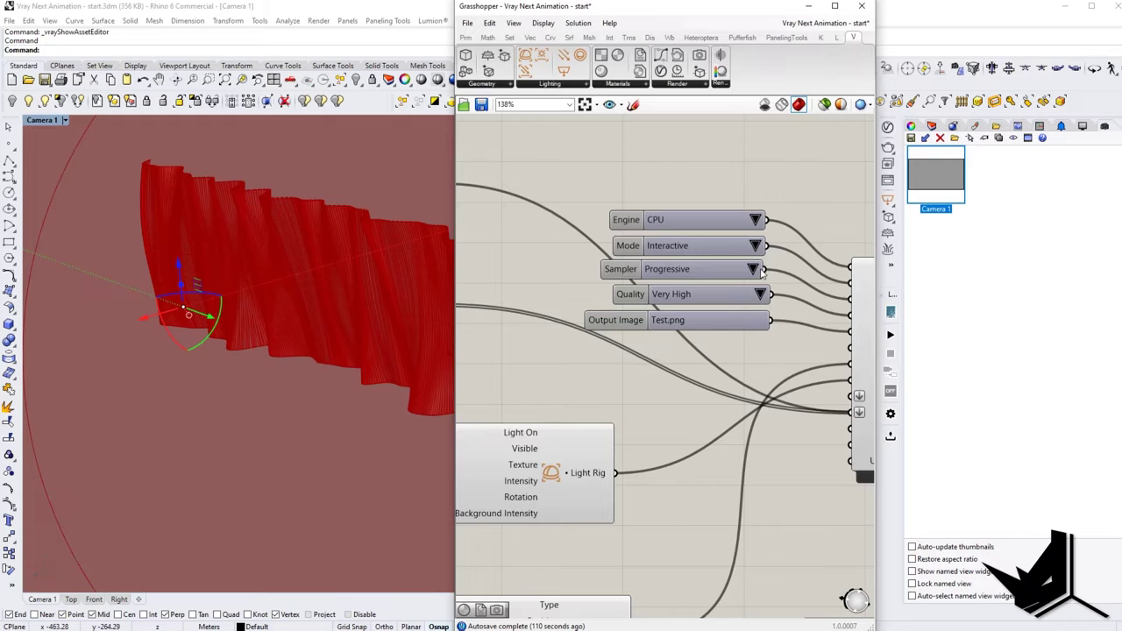
Step: Examine the V-Ray Timeline component below the render component and find it among the V-Ray Render components
{"action": "right_click_drag", "start_coordinate": [767, 337], "coordinate": [660, 357]}
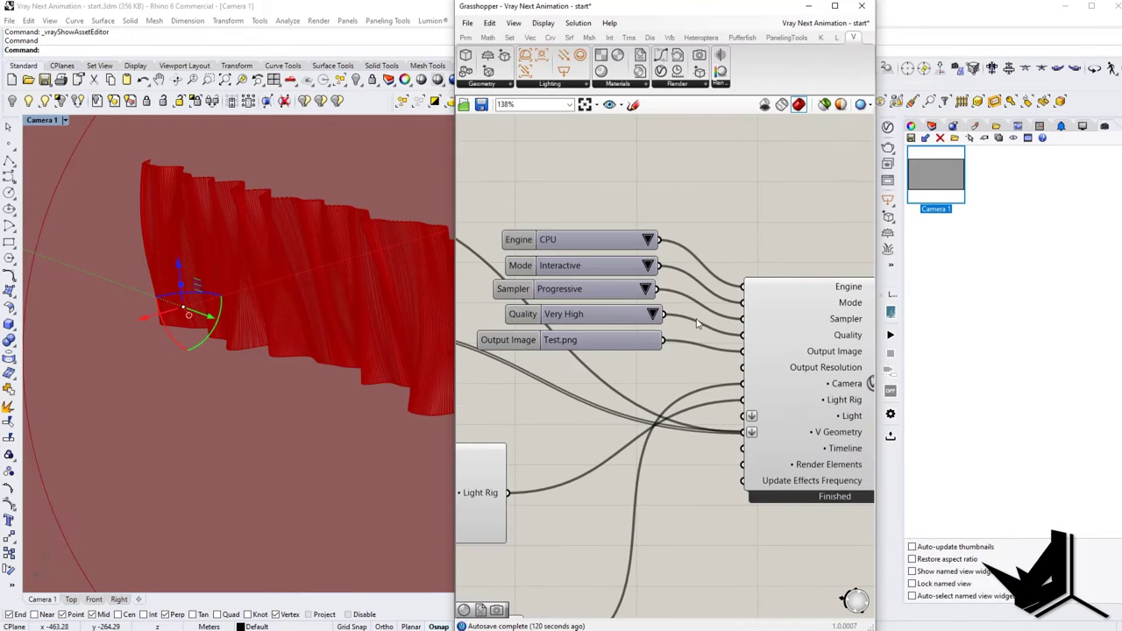
{"action": "scroll", "coordinate": [697, 322], "scroll_direction": "down", "scroll_amount": 4}
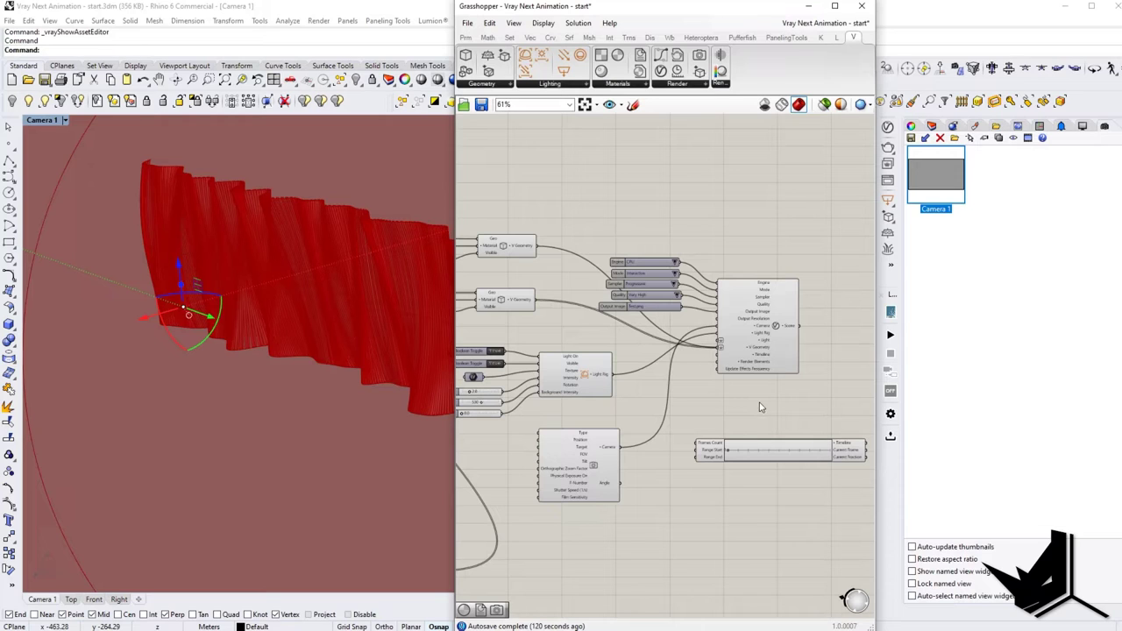
{"action": "scroll", "coordinate": [760, 407], "scroll_direction": "up", "scroll_amount": 1}
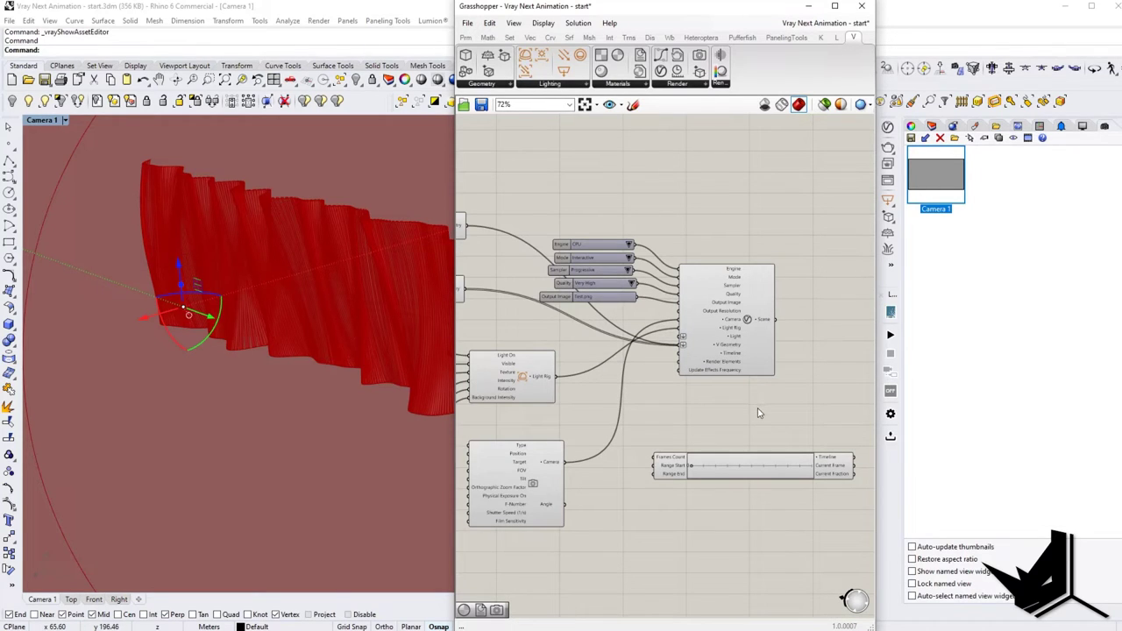
{"action": "scroll", "coordinate": [756, 408], "scroll_direction": "up", "scroll_amount": 2}
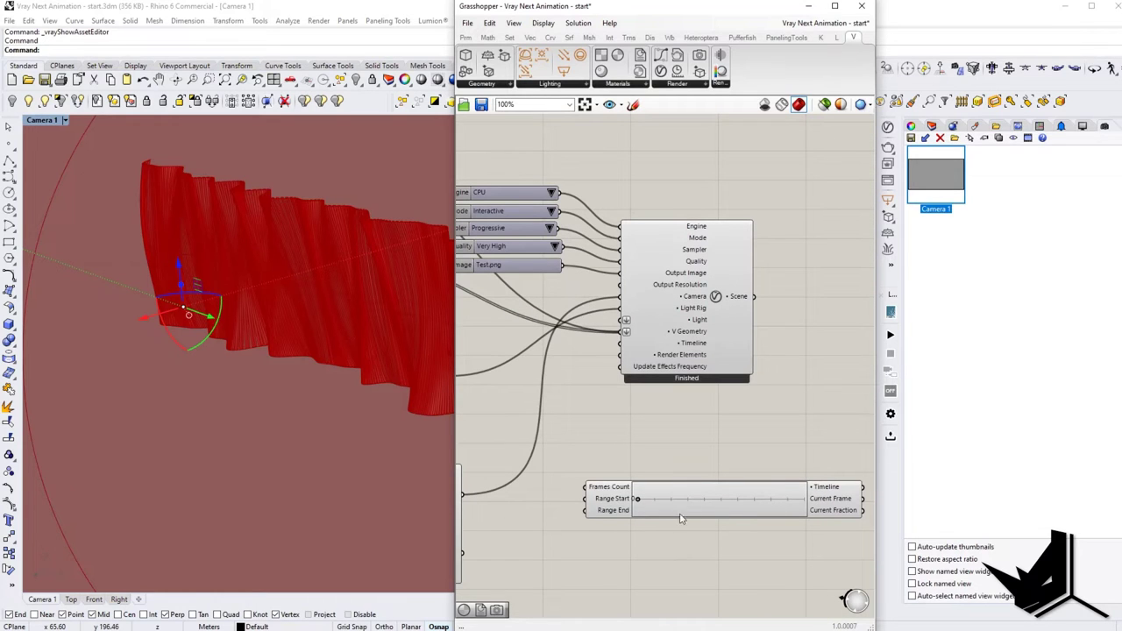
{"action": "left_click", "coordinate": [703, 501]}
{"action": "left_click", "coordinate": [676, 84]}
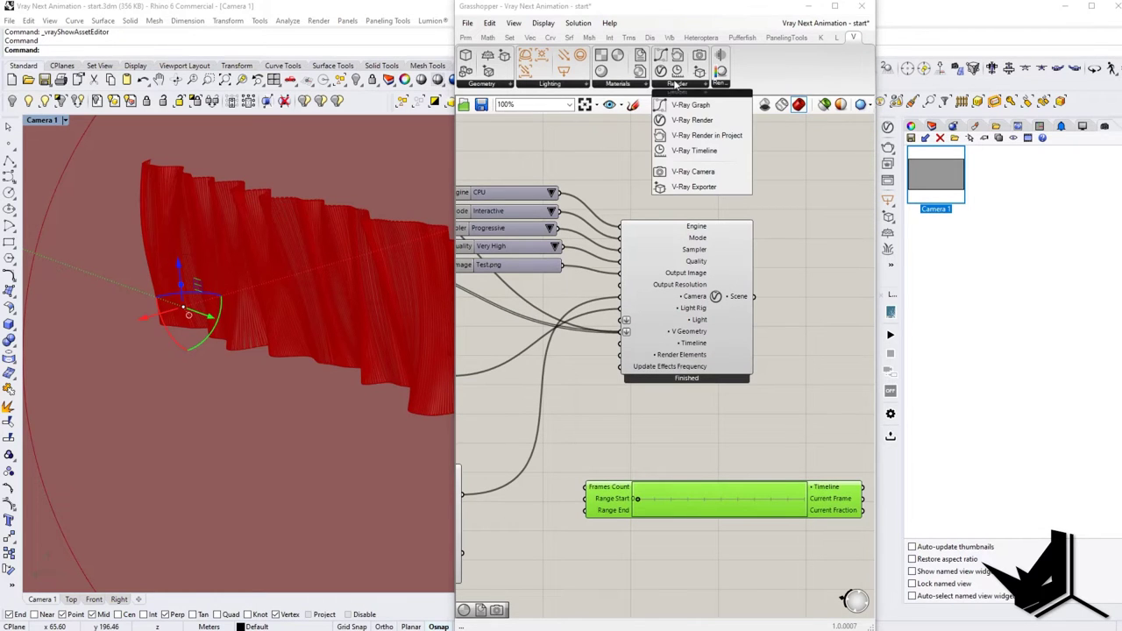
{"action": "left_click", "coordinate": [712, 420]}
{"action": "scroll", "coordinate": [697, 434], "scroll_direction": "down", "scroll_amount": 1}
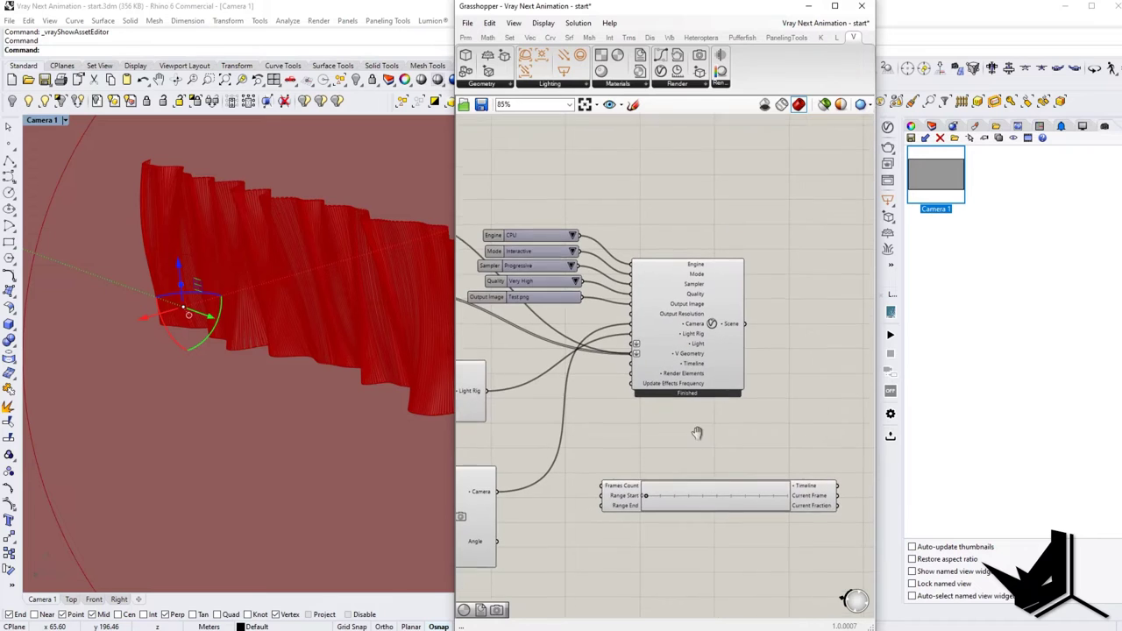
Step: Move the V-Ray Timeline component into the free space above the V-Ray render component and its value lists
{"action": "left_click_drag", "start_coordinate": [727, 513], "coordinate": [695, 227]}
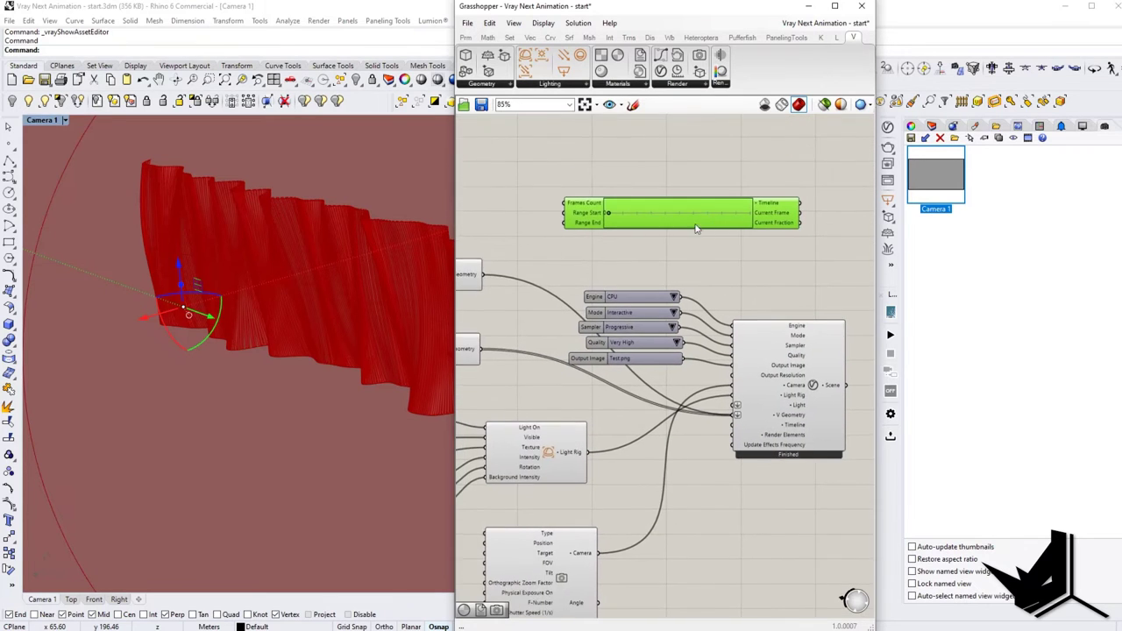
{"action": "scroll", "coordinate": [760, 249], "scroll_direction": "up", "scroll_amount": 1}
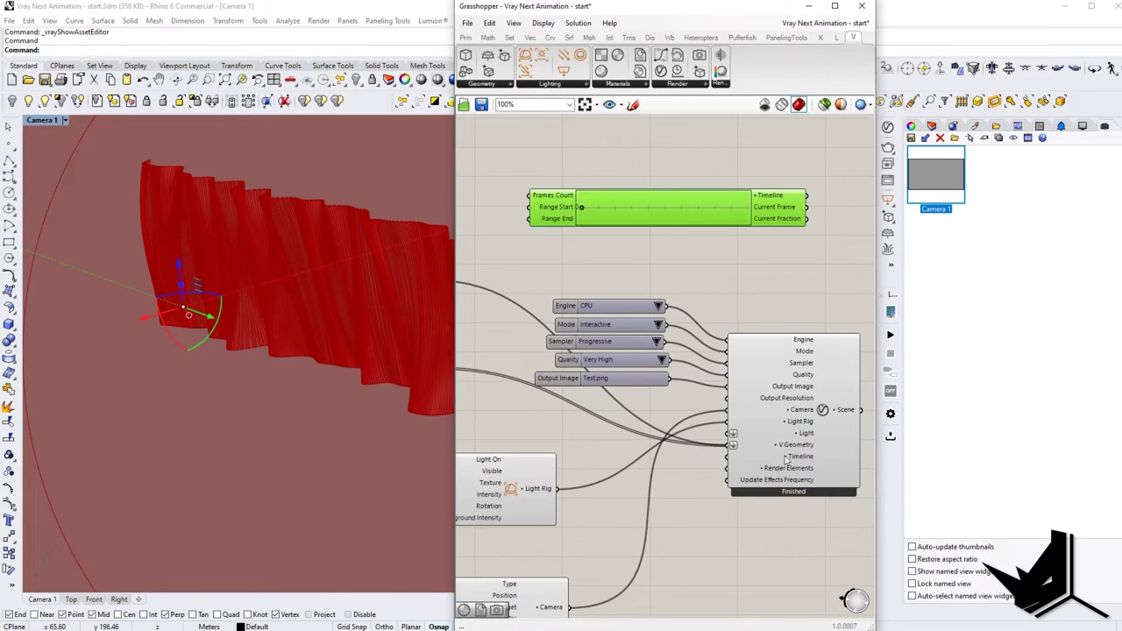
{"action": "right_click_drag", "start_coordinate": [714, 257], "coordinate": [726, 328]}
{"action": "left_click_drag", "start_coordinate": [658, 234], "coordinate": [657, 228]}
{"action": "right_click_drag", "start_coordinate": [570, 245], "coordinate": [653, 309]}
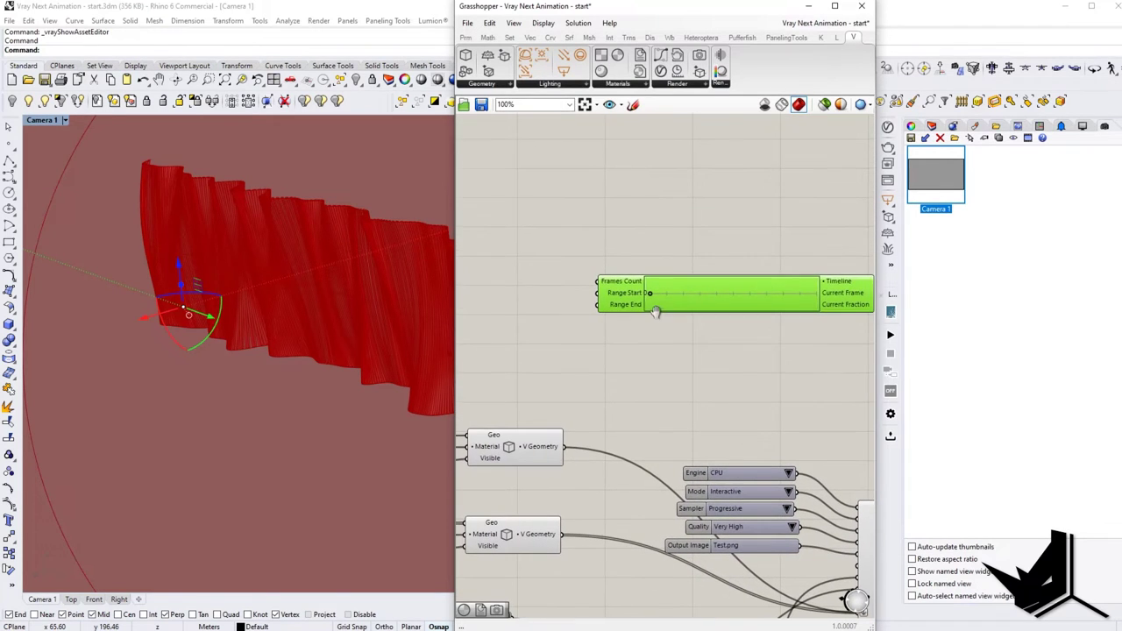
Step: Add a number slider set to 100, connect it to the timeline's Frames Count and adjust the timeline's placement beside it
{"action": "double_click", "coordinate": [513, 279]}
{"action": "type", "text": "100"}
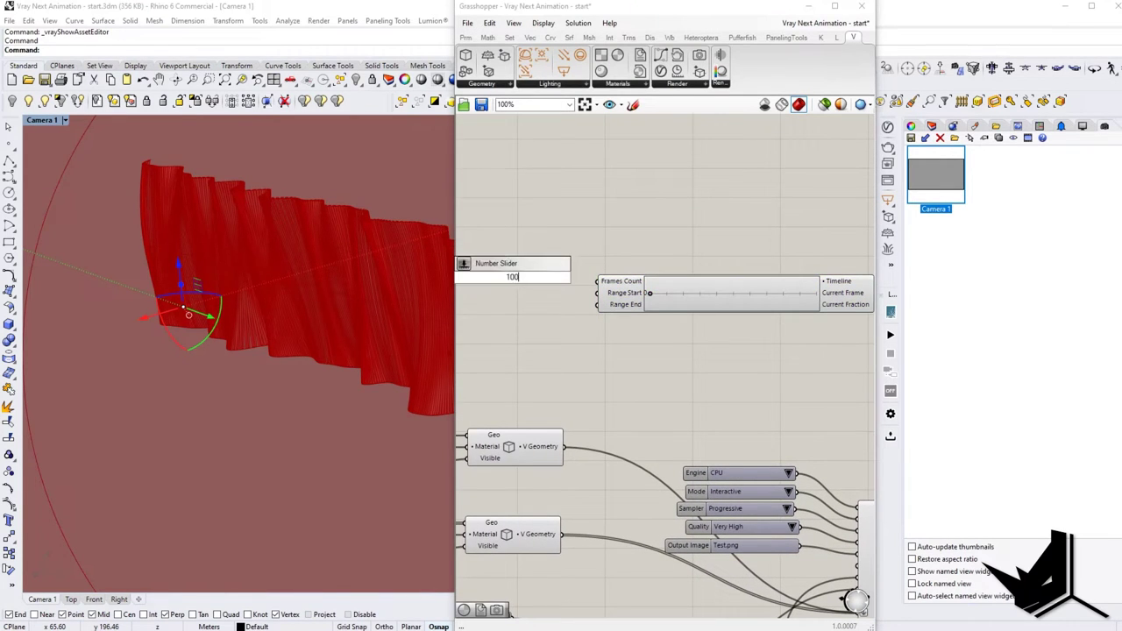
{"action": "key", "text": "Return"}
{"action": "left_click_drag", "start_coordinate": [574, 279], "coordinate": [598, 281]}
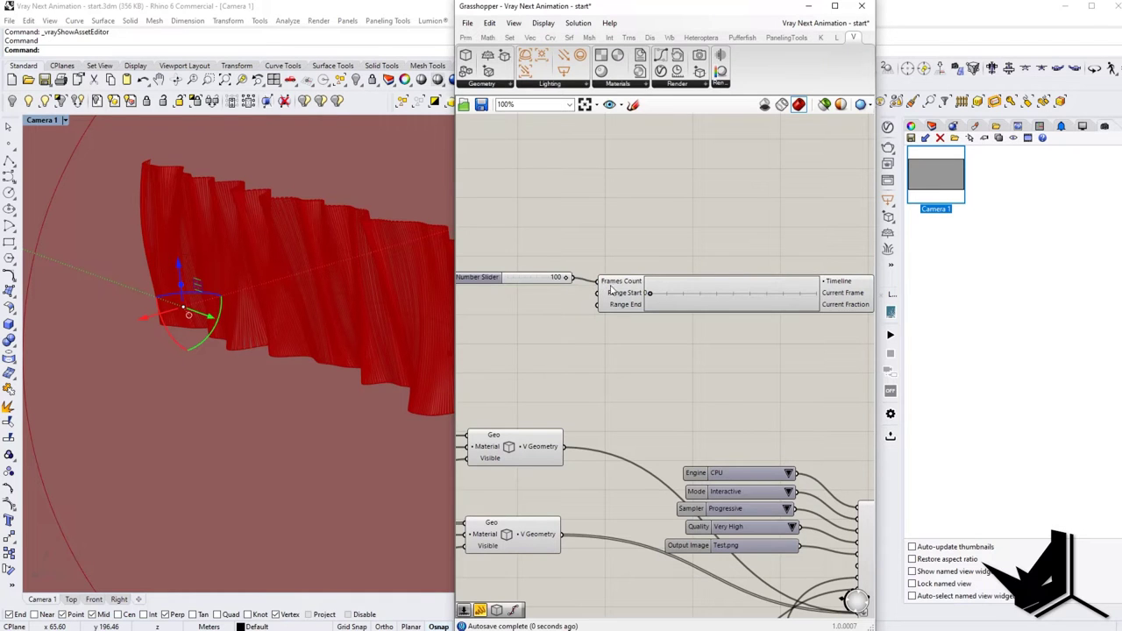
{"action": "right_click_drag", "start_coordinate": [710, 319], "coordinate": [616, 316]}
{"action": "left_click_drag", "start_coordinate": [647, 290], "coordinate": [669, 287]}
{"action": "scroll", "coordinate": [669, 291], "scroll_direction": "down", "scroll_amount": 3}
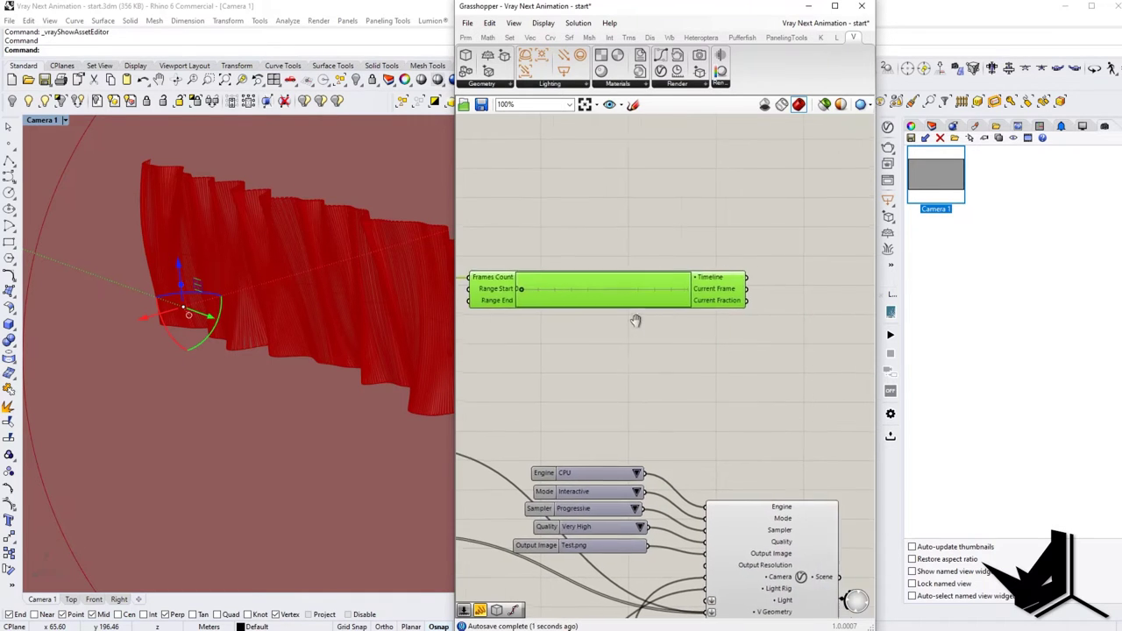
Step: Add a panel beside the timeline, connect the Current Frame output to it and shorten the panel
{"action": "left_click", "coordinate": [485, 614]}
{"action": "left_click", "coordinate": [771, 312]}
{"action": "scroll", "coordinate": [742, 305], "scroll_direction": "up", "scroll_amount": 3}
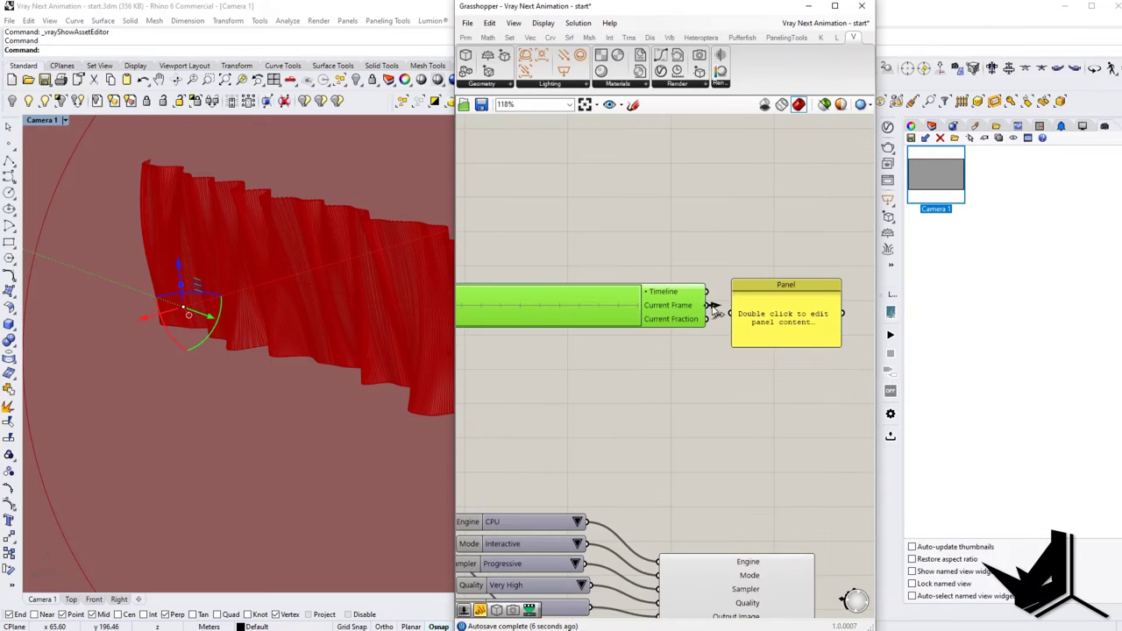
{"action": "left_click_drag", "start_coordinate": [715, 308], "coordinate": [741, 316]}
{"action": "left_click_drag", "start_coordinate": [812, 346], "coordinate": [806, 319]}
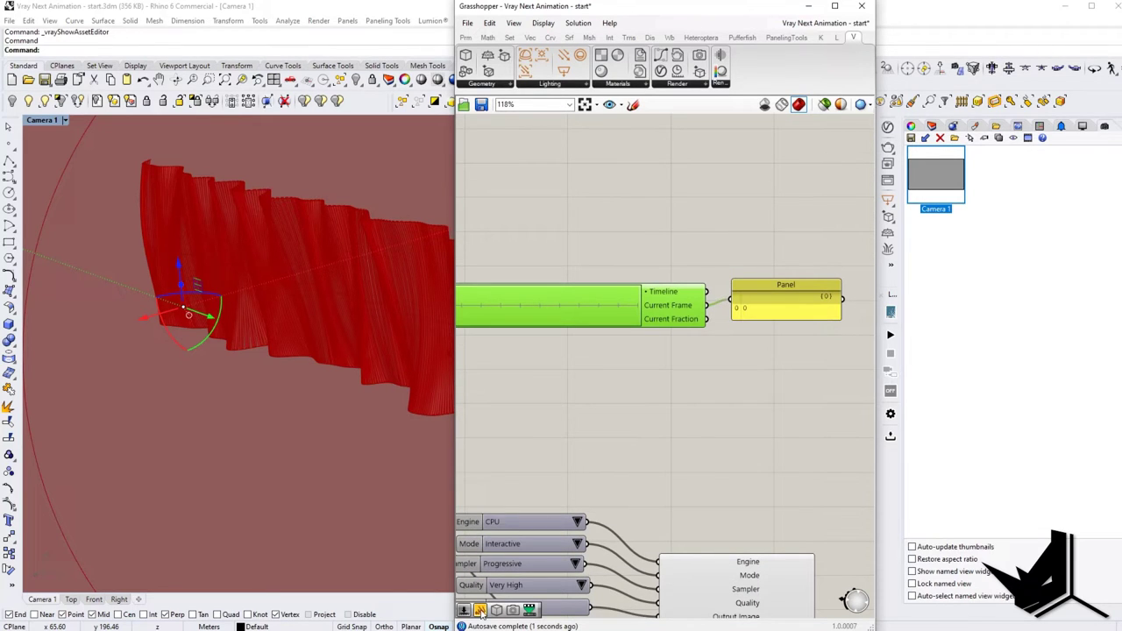
Step: Add a second panel, connect the timeline's Current Fraction output to it and place it below the first panel
{"action": "left_click", "coordinate": [769, 377]}
{"action": "left_click_drag", "start_coordinate": [708, 320], "coordinate": [718, 373]}
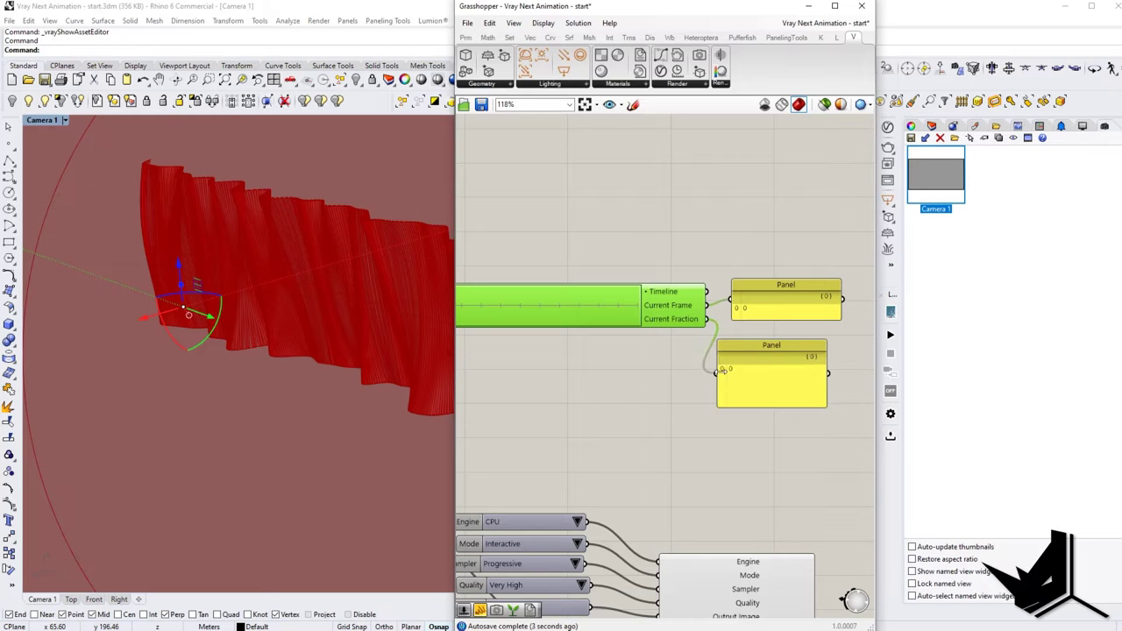
{"action": "left_click_drag", "start_coordinate": [766, 346], "coordinate": [785, 341]}
Step: Set the V-Ray Timeline's current frame to 30
{"action": "scroll", "coordinate": [745, 356], "scroll_direction": "down", "scroll_amount": 2}
{"action": "scroll", "coordinate": [646, 358], "scroll_direction": "down", "scroll_amount": 2}
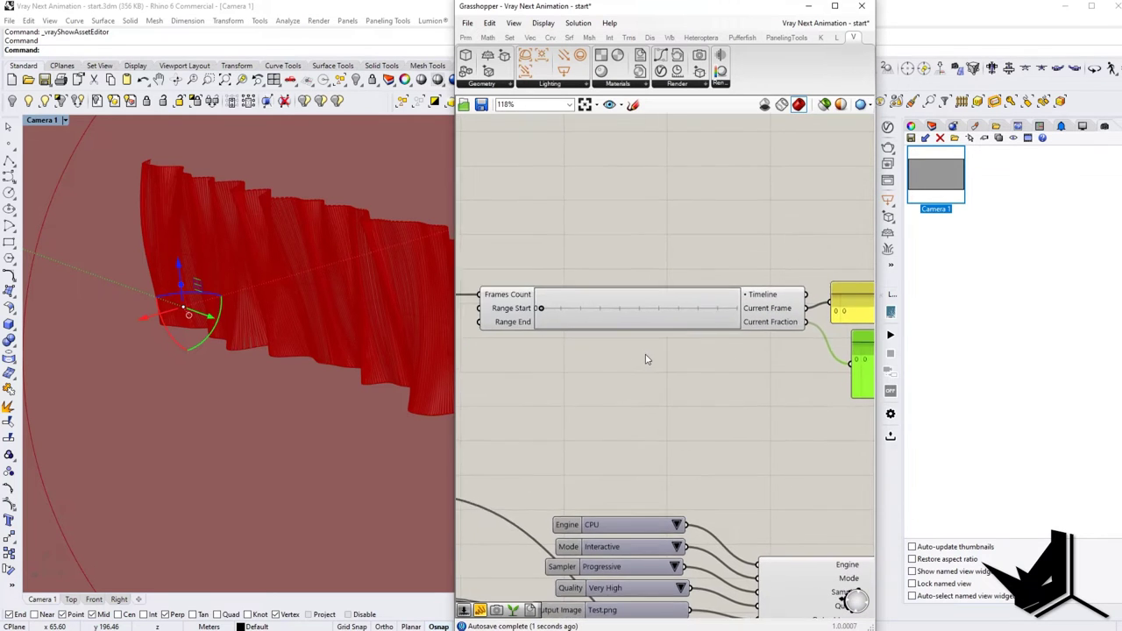
{"action": "left_click", "coordinate": [611, 321]}
{"action": "right_click", "coordinate": [612, 322]}
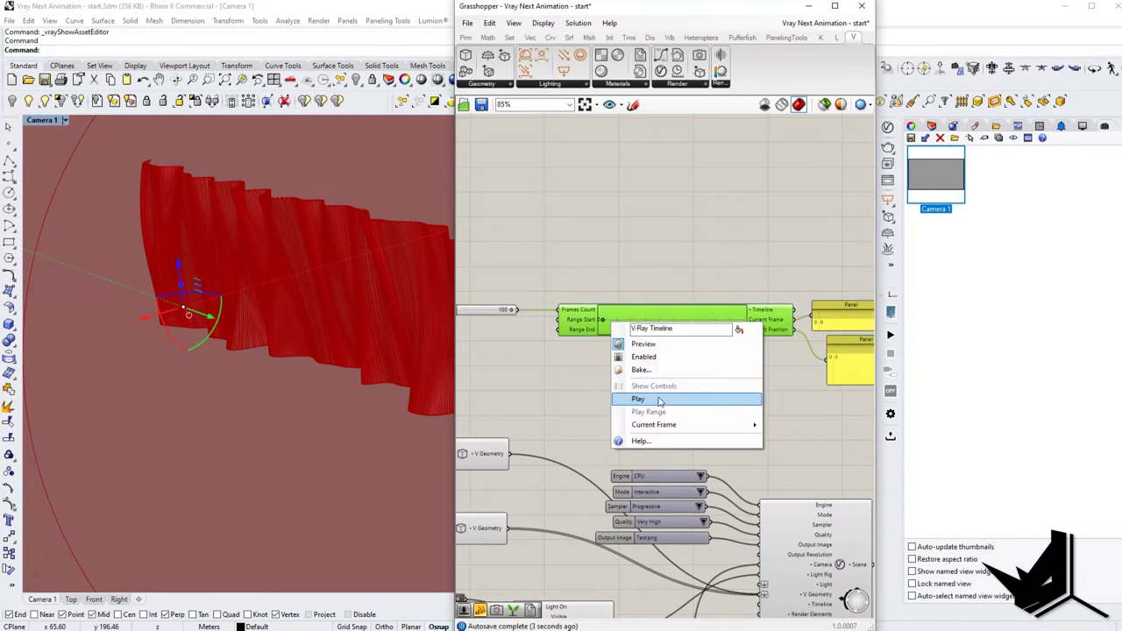
{"action": "mouse_move", "coordinate": [673, 428]}
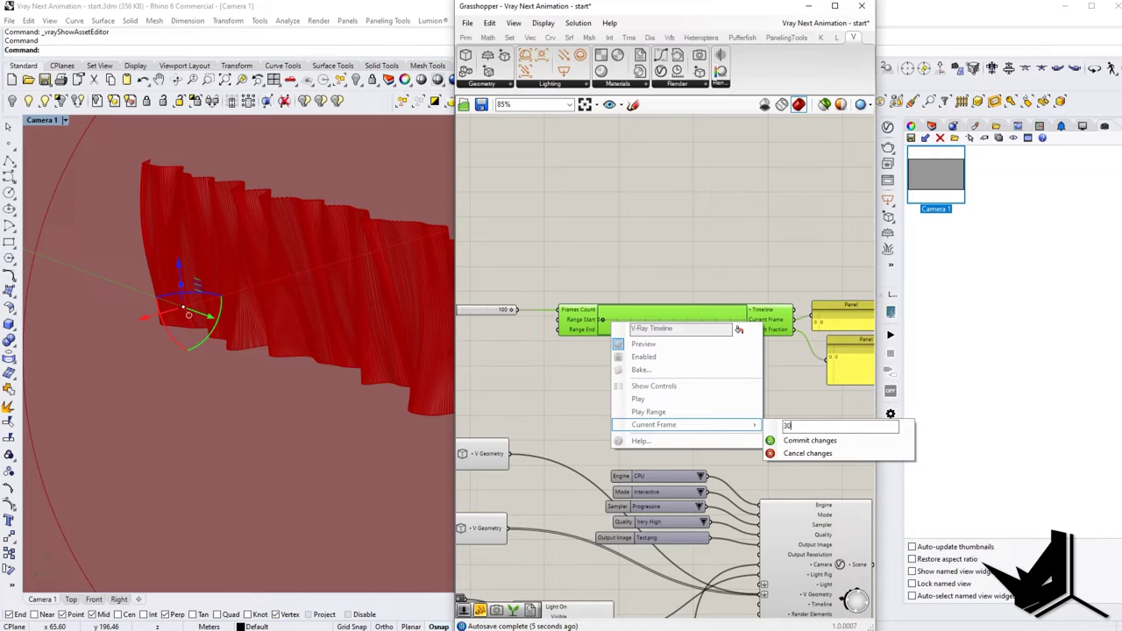
{"action": "left_click", "coordinate": [811, 440]}
Step: Compare the Current Frame and Current Fraction panels and align the fraction panel directly under the frame panel
{"action": "scroll", "coordinate": [744, 378], "scroll_direction": "up", "scroll_amount": 4}
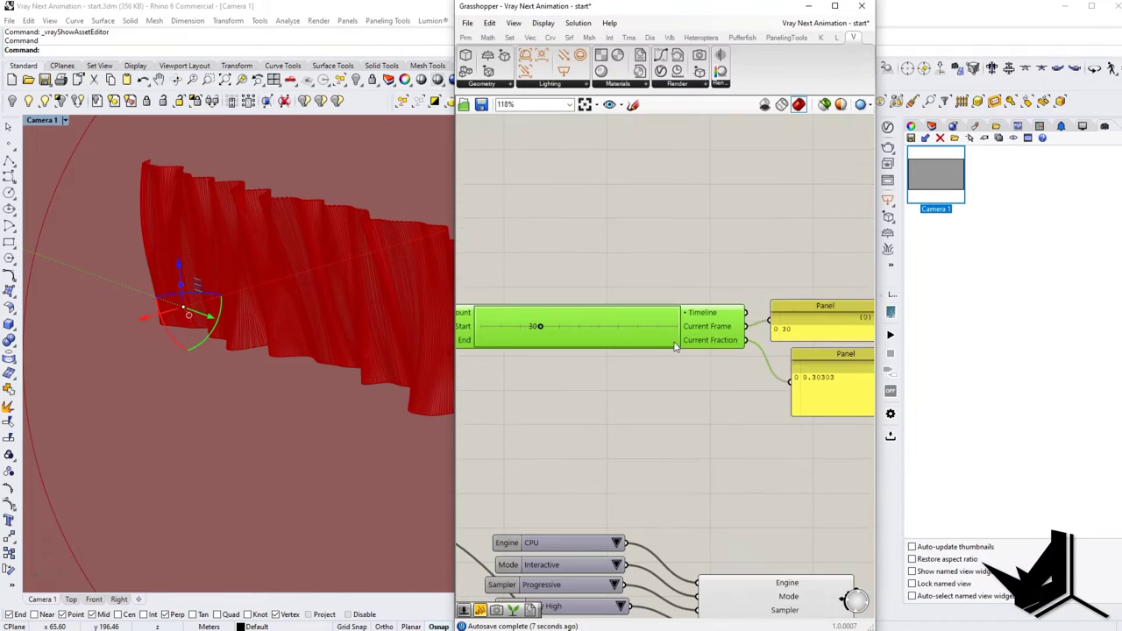
{"action": "scroll", "coordinate": [678, 329], "scroll_direction": "up", "scroll_amount": 2}
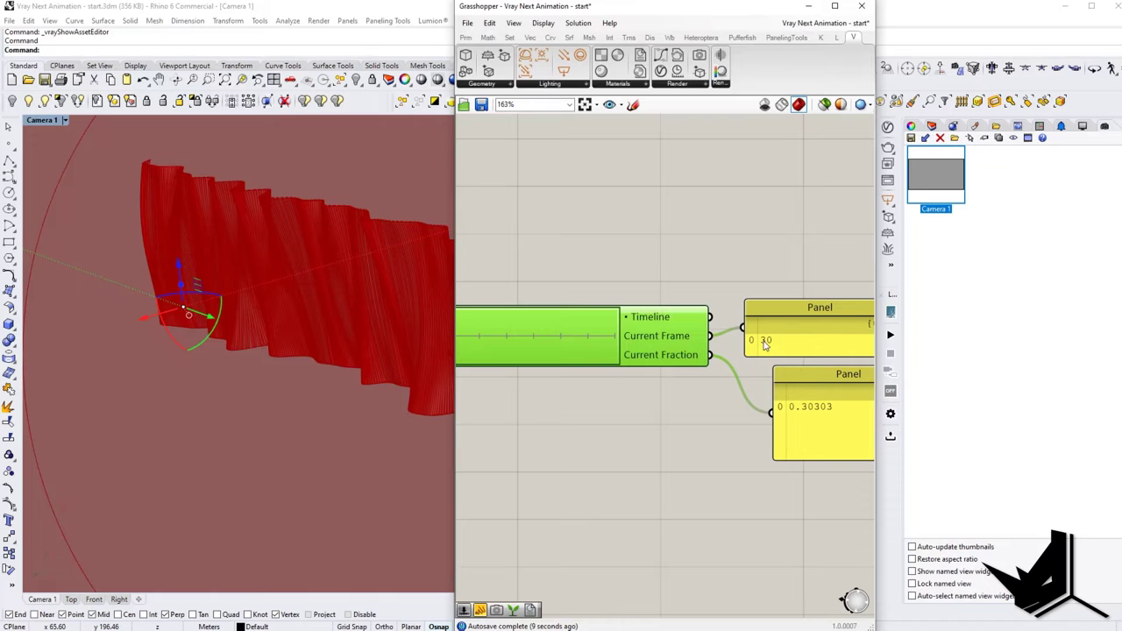
{"action": "scroll", "coordinate": [771, 342], "scroll_direction": "down", "scroll_amount": 2}
{"action": "right_click_drag", "start_coordinate": [753, 364], "coordinate": [701, 351]}
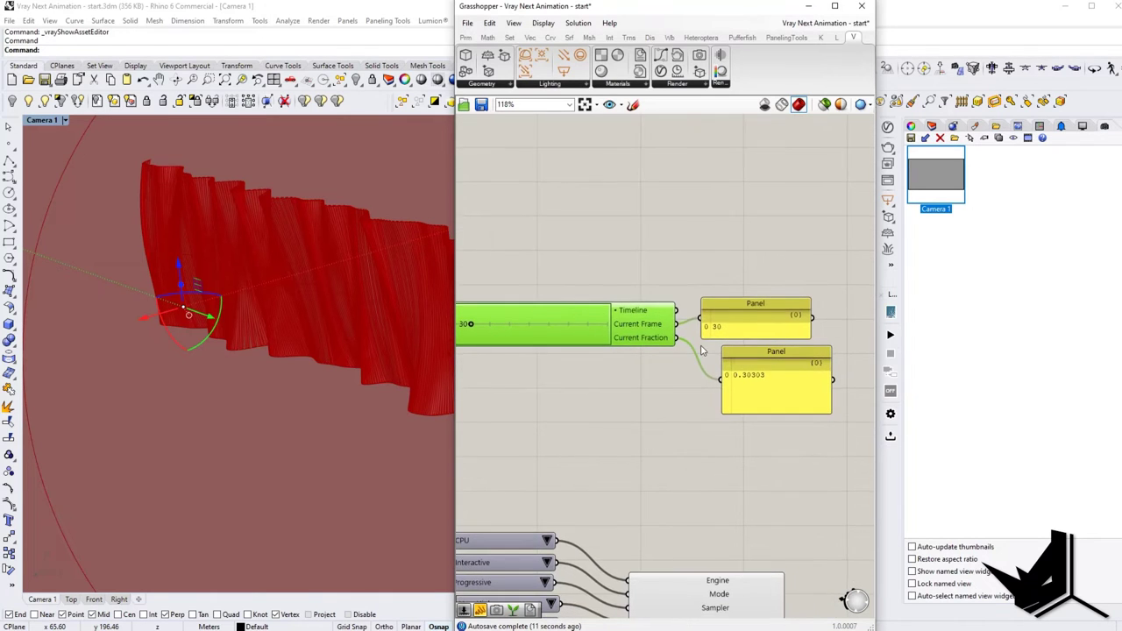
{"action": "scroll", "coordinate": [749, 381], "scroll_direction": "up", "scroll_amount": 2}
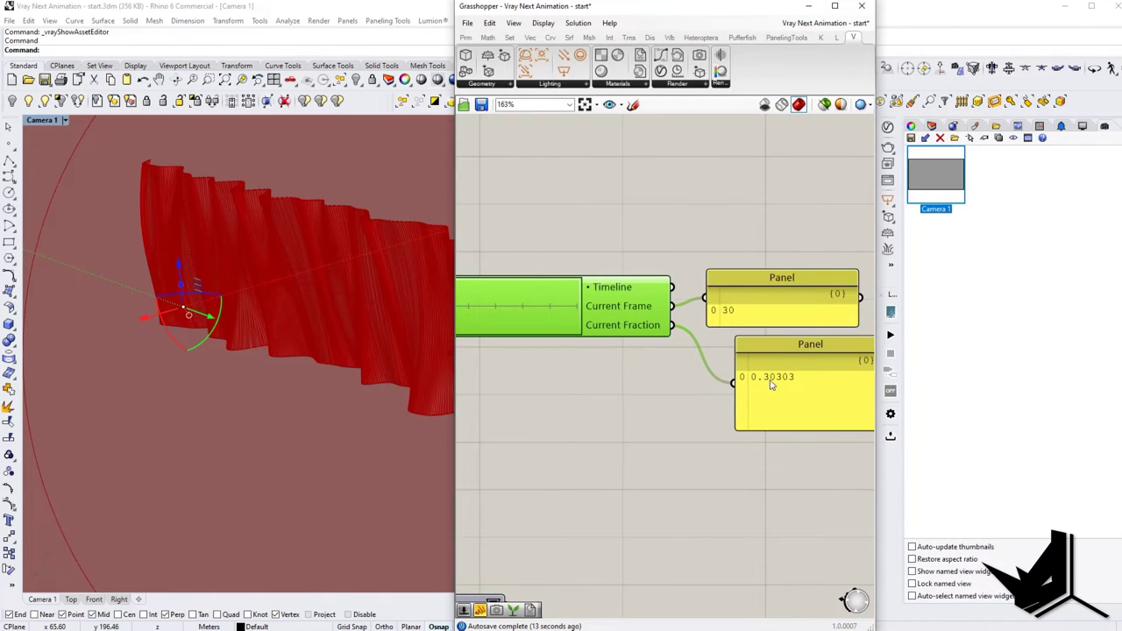
{"action": "left_click_drag", "start_coordinate": [777, 349], "coordinate": [747, 347]}
{"action": "right_click_drag", "start_coordinate": [601, 376], "coordinate": [636, 380]}
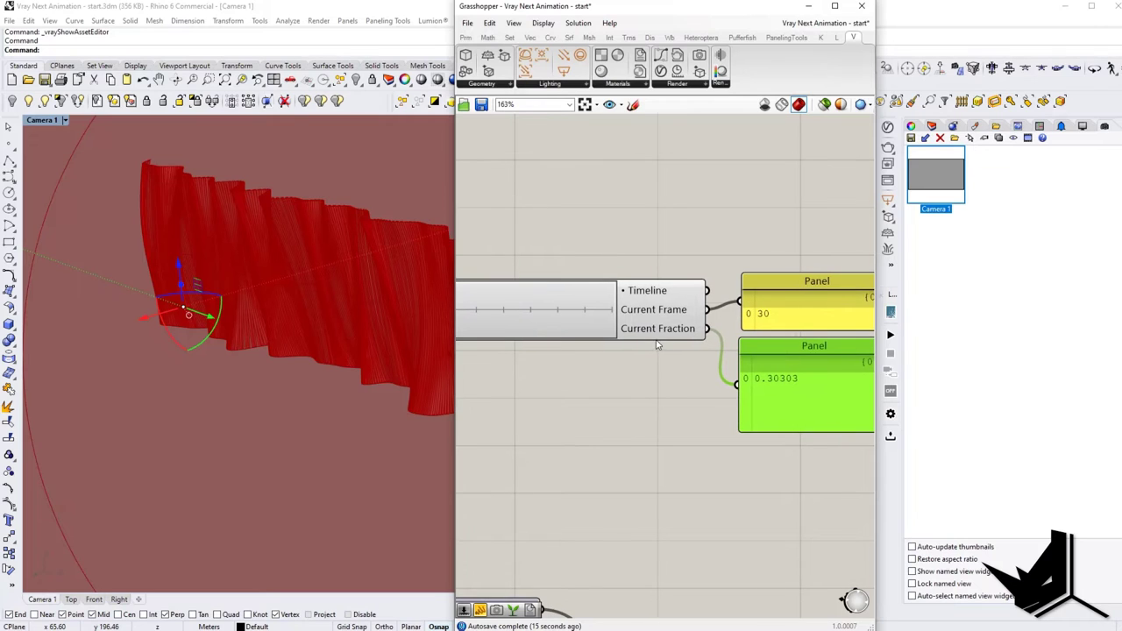
{"action": "right_click_drag", "start_coordinate": [706, 350], "coordinate": [619, 417]}
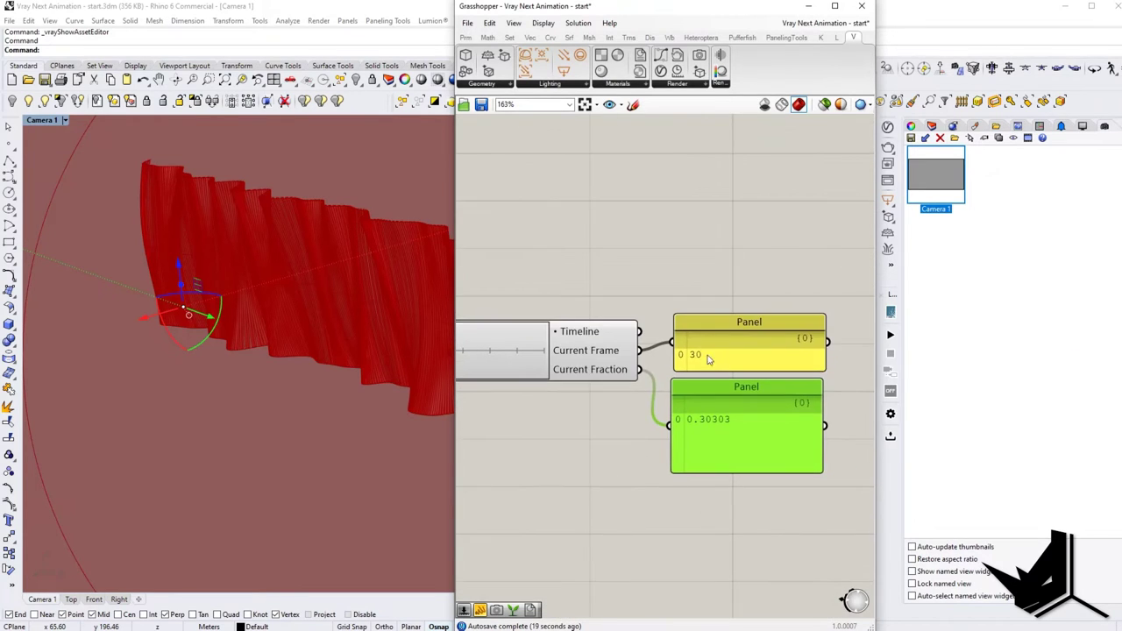
Step: Scrub the timeline to its last frame, 99, and check both output panels
{"action": "right_click_drag", "start_coordinate": [526, 394], "coordinate": [684, 394]}
{"action": "scroll", "coordinate": [684, 393], "scroll_direction": "down", "scroll_amount": 1}
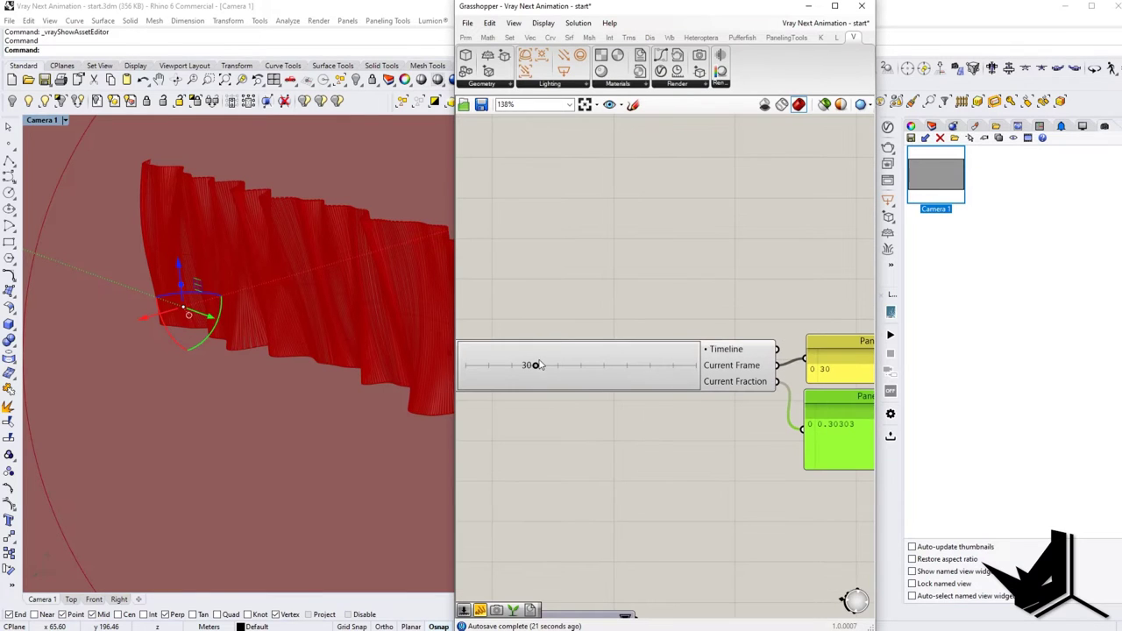
{"action": "left_click_drag", "start_coordinate": [536, 368], "coordinate": [697, 365]}
{"action": "right_click_drag", "start_coordinate": [761, 435], "coordinate": [693, 370]}
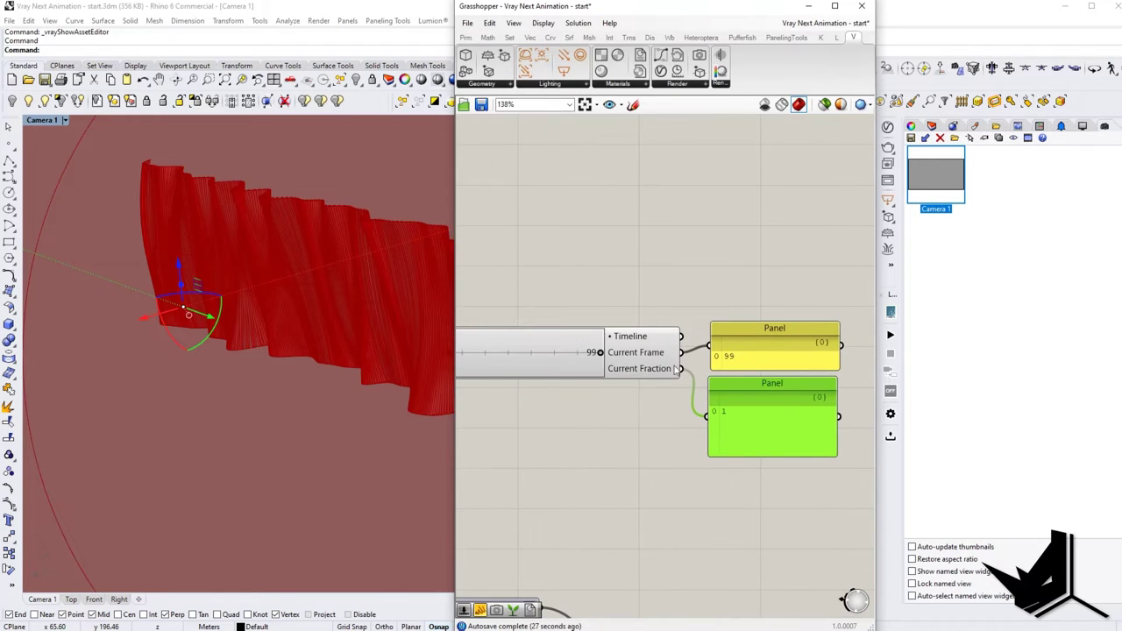
Step: Examine the timeline's Frames Count, Range Start and Range End inputs together with its frame and fraction outputs
{"action": "right_click_drag", "start_coordinate": [622, 363], "coordinate": [764, 372]}
{"action": "scroll", "coordinate": [763, 373], "scroll_direction": "down", "scroll_amount": 1}
{"action": "scroll", "coordinate": [517, 355], "scroll_direction": "up", "scroll_amount": 1}
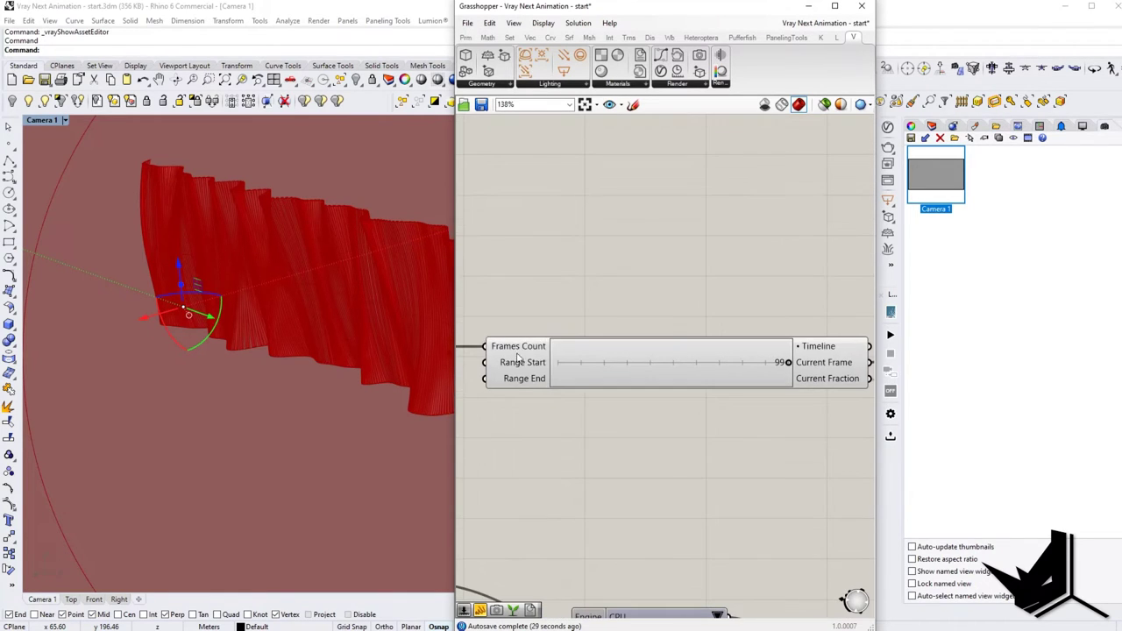
{"action": "scroll", "coordinate": [517, 351], "scroll_direction": "down", "scroll_amount": 2}
{"action": "right_click_drag", "start_coordinate": [558, 384], "coordinate": [664, 408]}
{"action": "right_click_drag", "start_coordinate": [780, 412], "coordinate": [709, 413]}
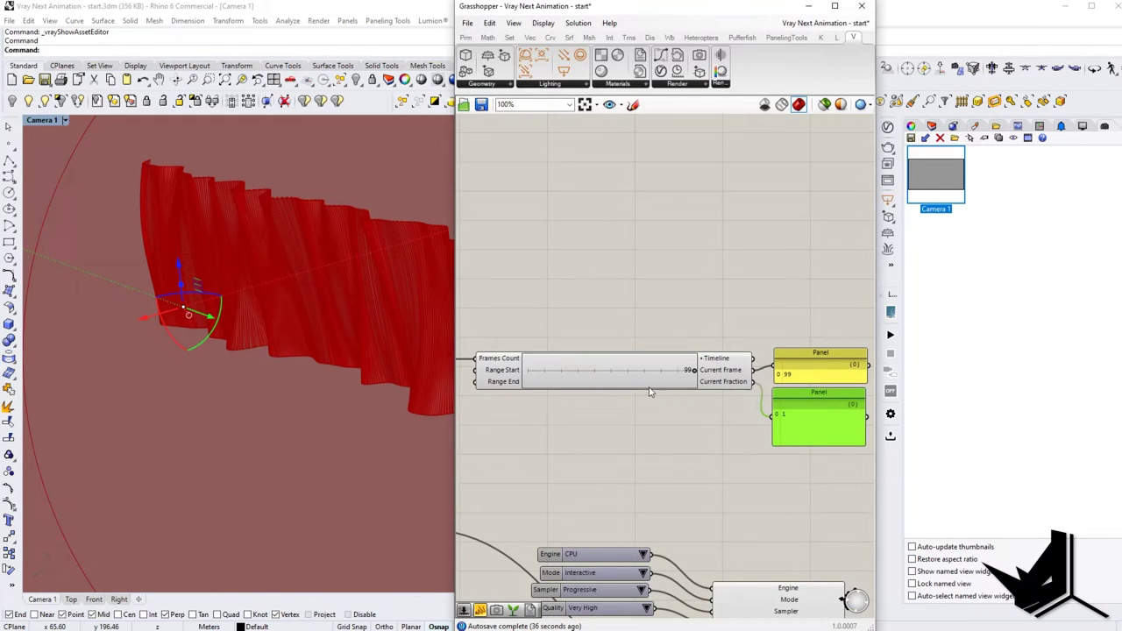
{"action": "right_click_drag", "start_coordinate": [553, 407], "coordinate": [712, 414]}
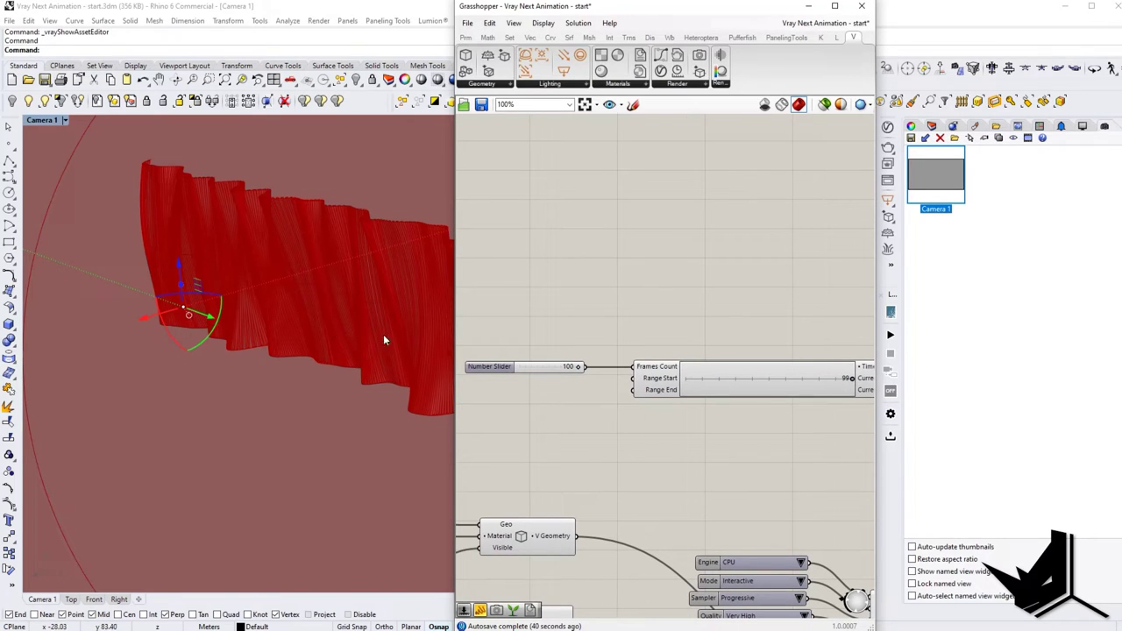
{"action": "right_click_drag", "start_coordinate": [780, 443], "coordinate": [710, 425]}
{"action": "right_click_drag", "start_coordinate": [549, 377], "coordinate": [644, 403]}
{"action": "mouse_move", "coordinate": [666, 368]}
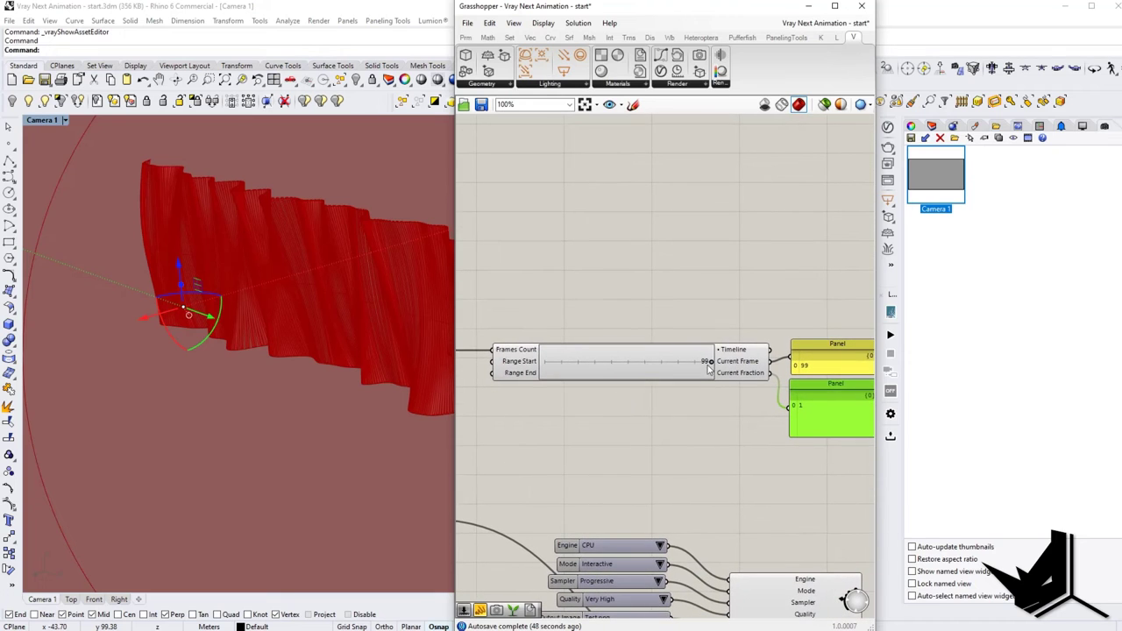
Step: Scrub the timeline back to frame 60 and on to frame 71
{"action": "left_click_drag", "start_coordinate": [712, 363], "coordinate": [637, 363]}
{"action": "right_click_drag", "start_coordinate": [803, 414], "coordinate": [773, 405]}
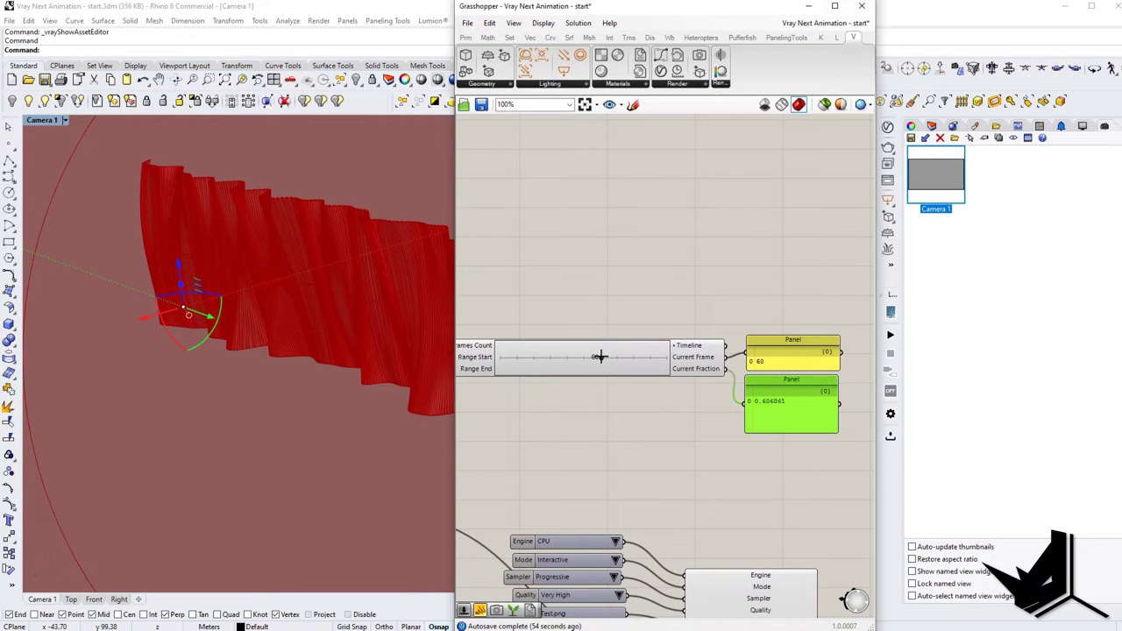
{"action": "left_click_drag", "start_coordinate": [594, 357], "coordinate": [619, 356]}
{"action": "scroll", "coordinate": [777, 404], "scroll_direction": "down", "scroll_amount": 1}
{"action": "right_click_drag", "start_coordinate": [777, 404], "coordinate": [842, 413]}
Step: Read the descriptions of the V-Ray Timeline component and its Current Fraction output, reviewing the slider and panels around it
{"action": "left_click", "coordinate": [673, 383]}
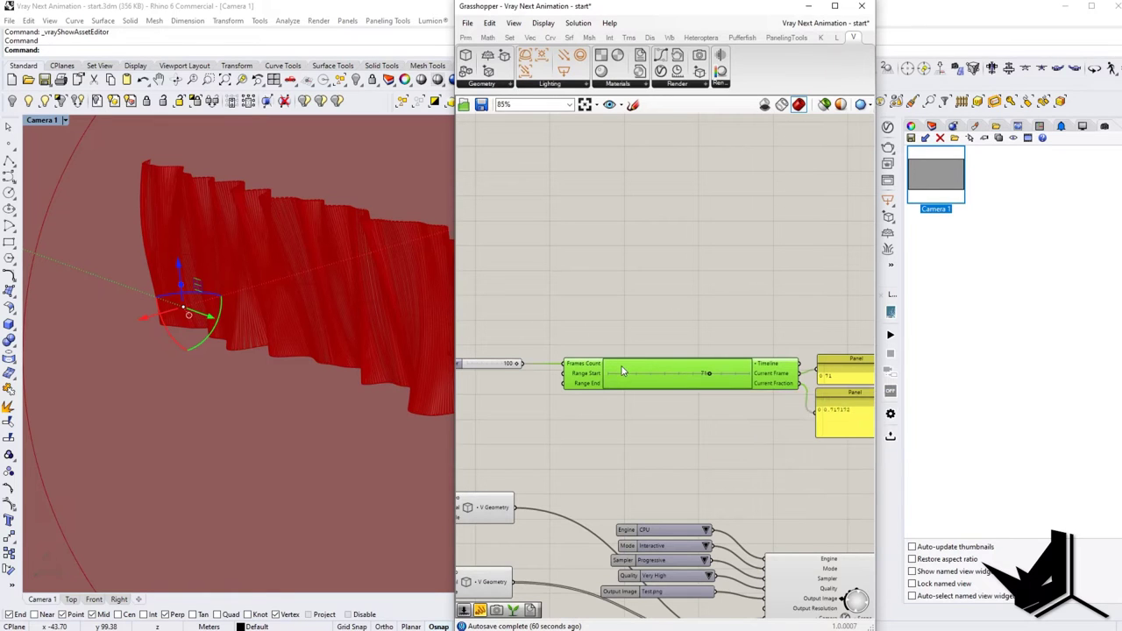
{"action": "mouse_move", "coordinate": [682, 391]}
{"action": "right_mouse_down"}
{"action": "mouse_move", "coordinate": [703, 386]}
{"action": "mouse_move", "coordinate": [680, 387]}
{"action": "right_mouse_up"}
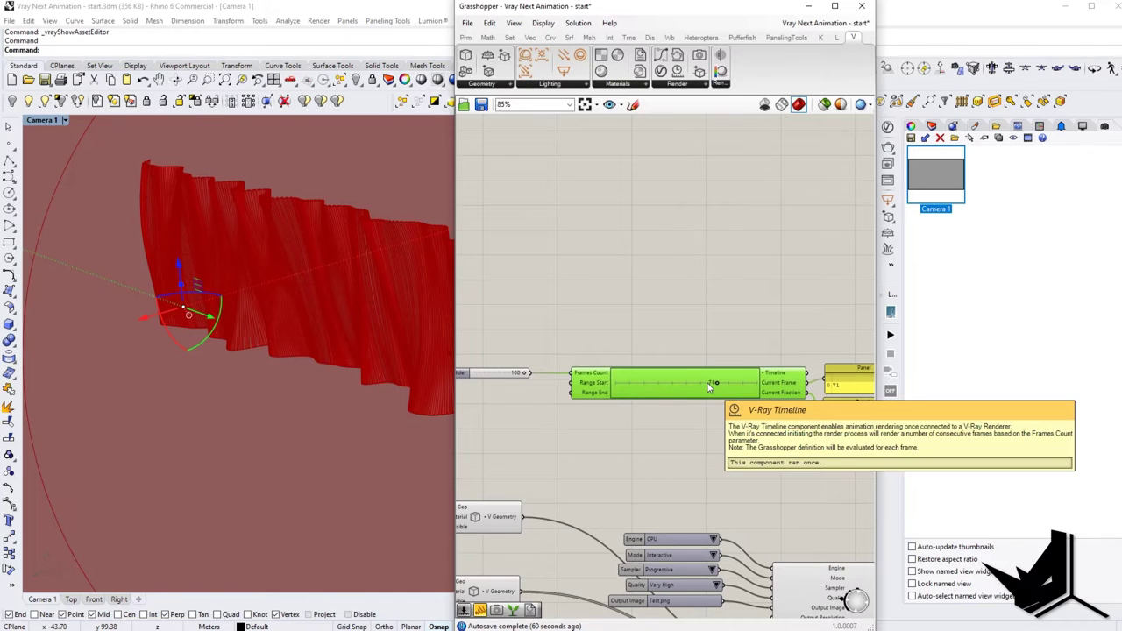
{"action": "scroll", "coordinate": [708, 385], "scroll_direction": "down", "scroll_amount": 2}
{"action": "scroll", "coordinate": [769, 392], "scroll_direction": "up", "scroll_amount": 3}
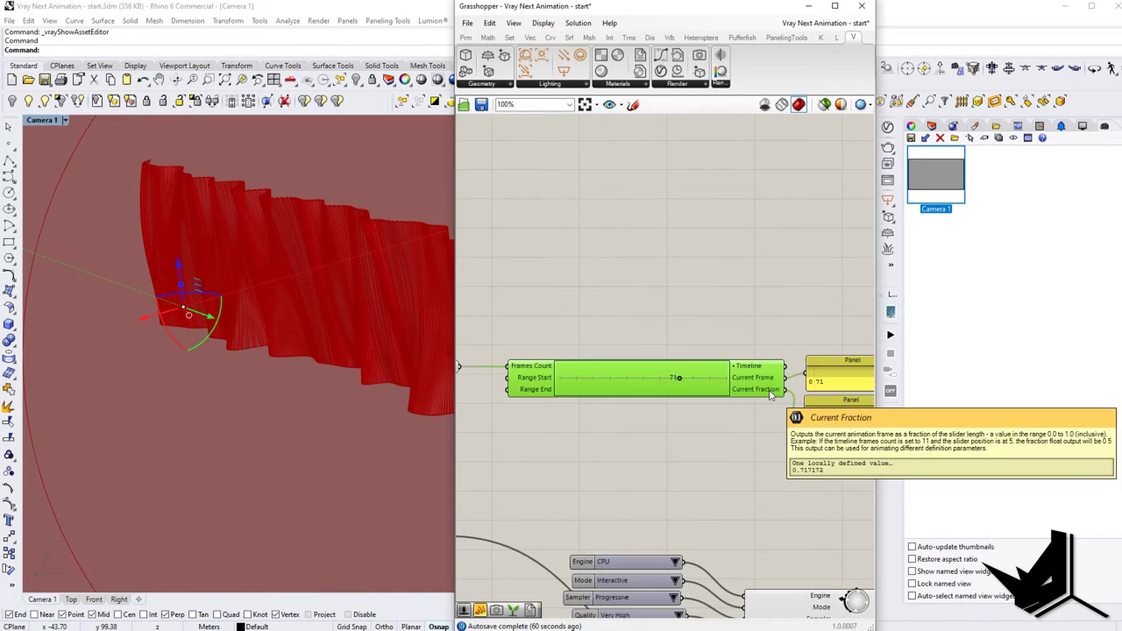
{"action": "scroll", "coordinate": [729, 416], "scroll_direction": "down", "scroll_amount": 2}
{"action": "right_click_drag", "start_coordinate": [574, 393], "coordinate": [644, 406]}
{"action": "scroll", "coordinate": [646, 407], "scroll_direction": "down", "scroll_amount": 1}
{"action": "right_click_drag", "start_coordinate": [726, 431], "coordinate": [689, 404]}
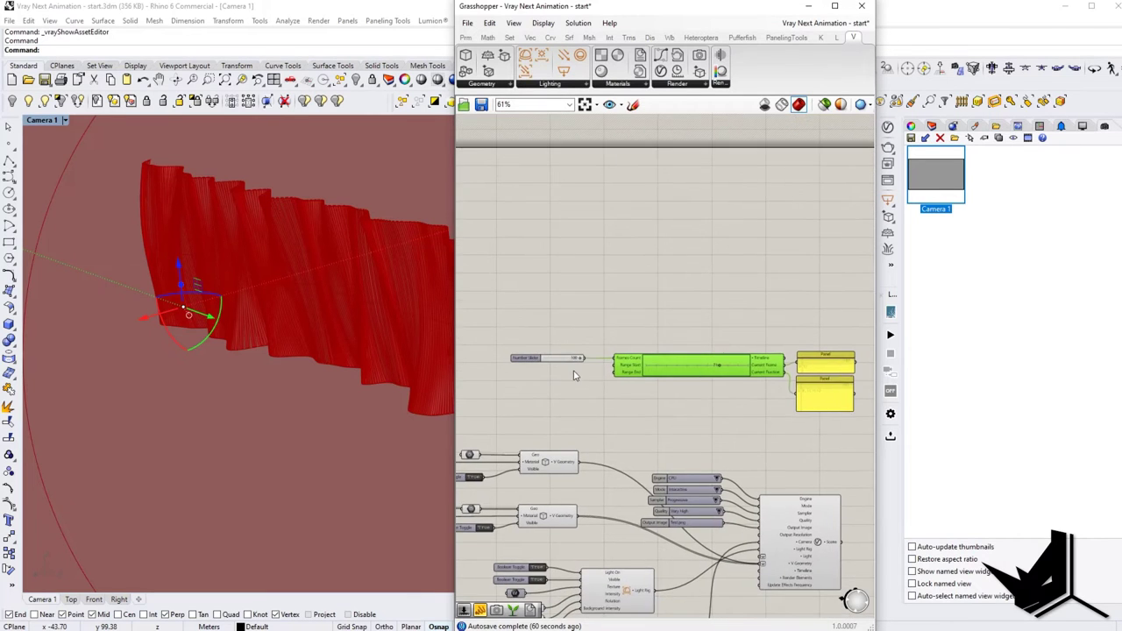
{"action": "scroll", "coordinate": [576, 374], "scroll_direction": "up", "scroll_amount": 2}
{"action": "right_click_drag", "start_coordinate": [590, 384], "coordinate": [574, 385]}
{"action": "right_click_drag", "start_coordinate": [799, 427], "coordinate": [713, 407]}
{"action": "scroll", "coordinate": [714, 406], "scroll_direction": "down", "scroll_amount": 2}
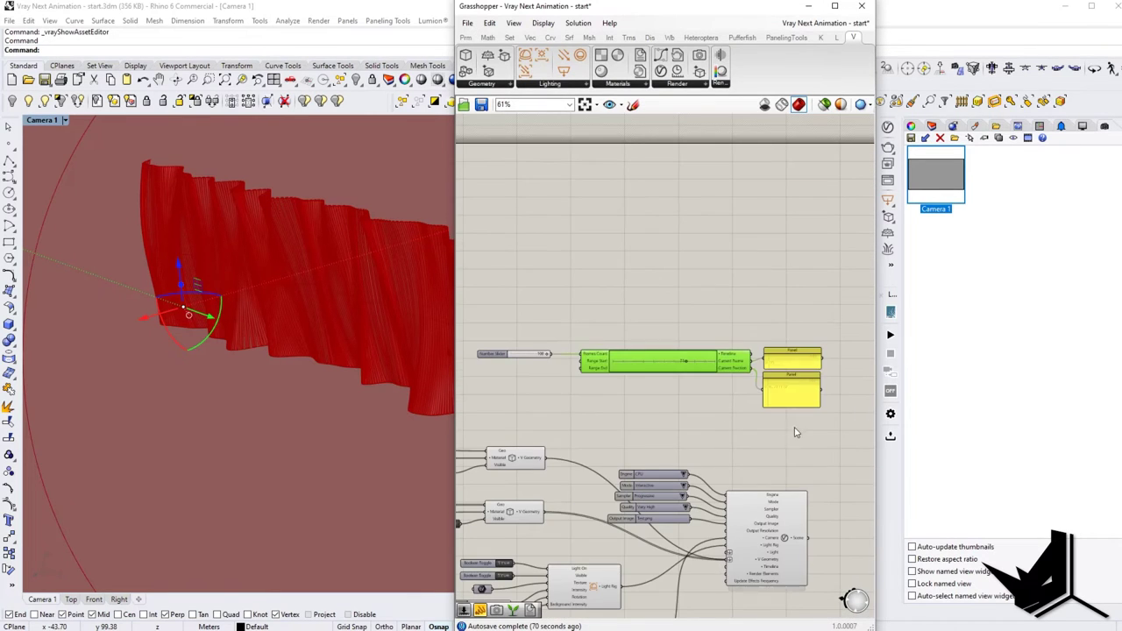
Step: Move the frame slider, the timeline and both panels together to just above the purple groups of the facade definition
{"action": "left_click_drag", "start_coordinate": [794, 431], "coordinate": [547, 343]}
{"action": "key", "text": "ctrl+g"}
{"action": "scroll", "coordinate": [793, 351], "scroll_direction": "down", "scroll_amount": 6}
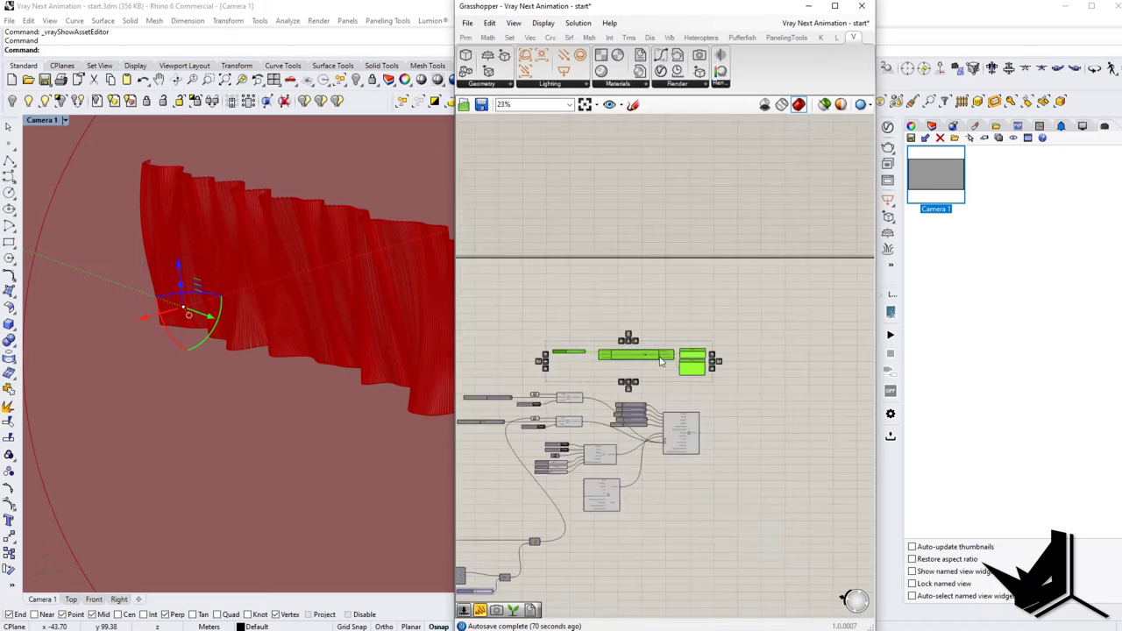
{"action": "left_click_drag", "start_coordinate": [798, 337], "coordinate": [599, 335]}
{"action": "scroll", "coordinate": [605, 368], "scroll_direction": "up", "scroll_amount": 3}
{"action": "scroll", "coordinate": [661, 372], "scroll_direction": "up", "scroll_amount": 2}
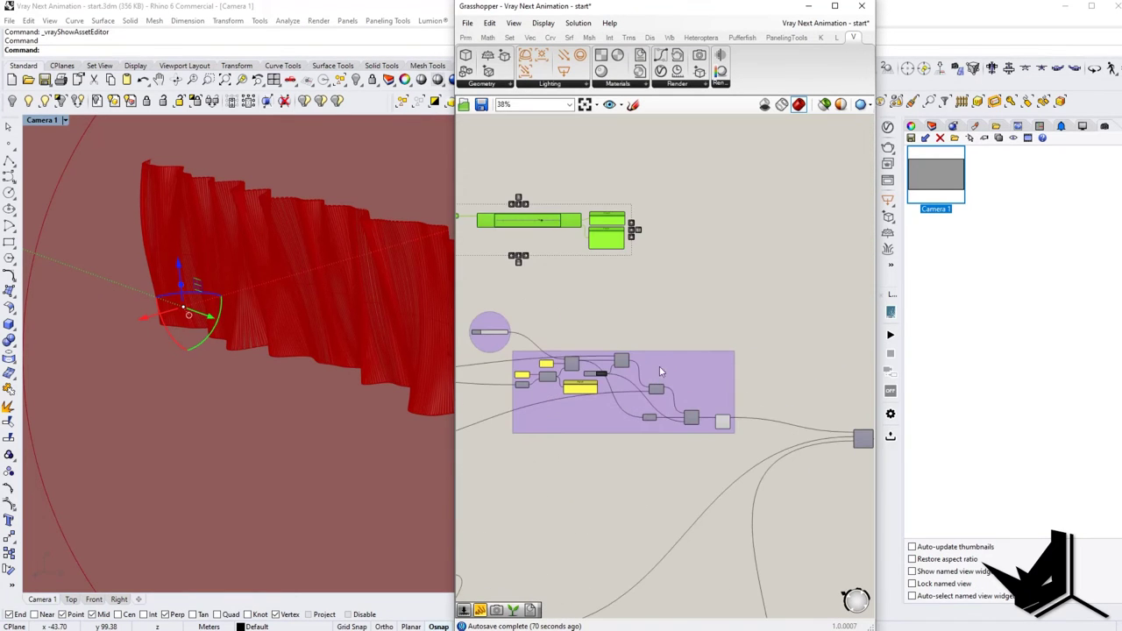
{"action": "right_click_drag", "start_coordinate": [597, 406], "coordinate": [727, 409]}
{"action": "scroll", "coordinate": [711, 409], "scroll_direction": "down", "scroll_amount": 2}
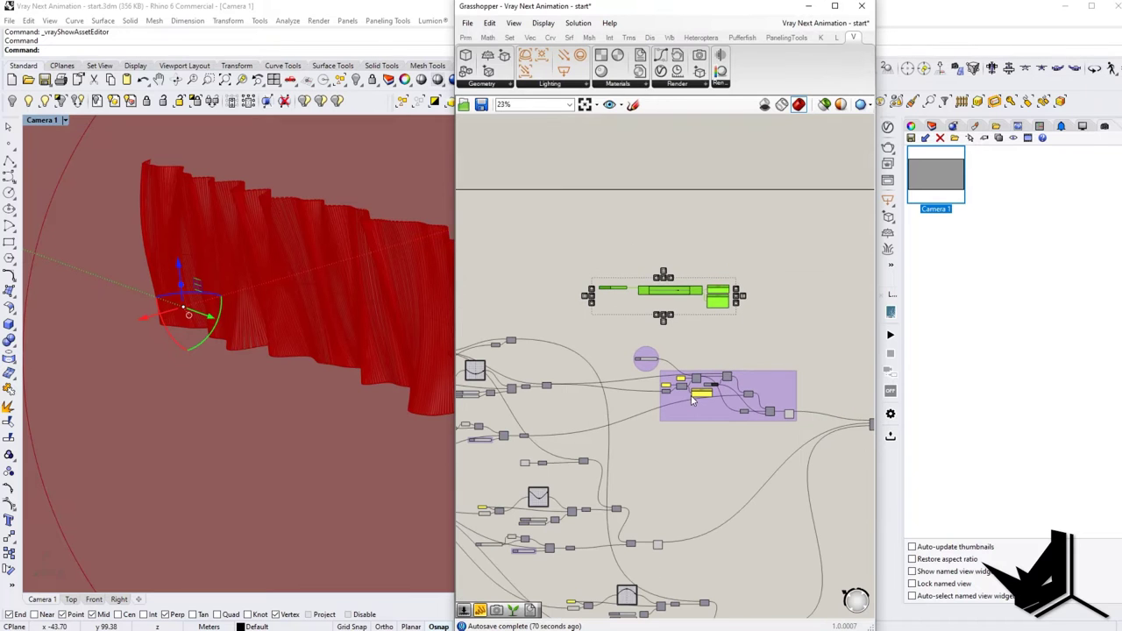
Step: Inspect the facade geometry from changed angles and distances in the Camera 1 viewport
{"action": "right_click_drag", "start_coordinate": [348, 380], "coordinate": [208, 356]}
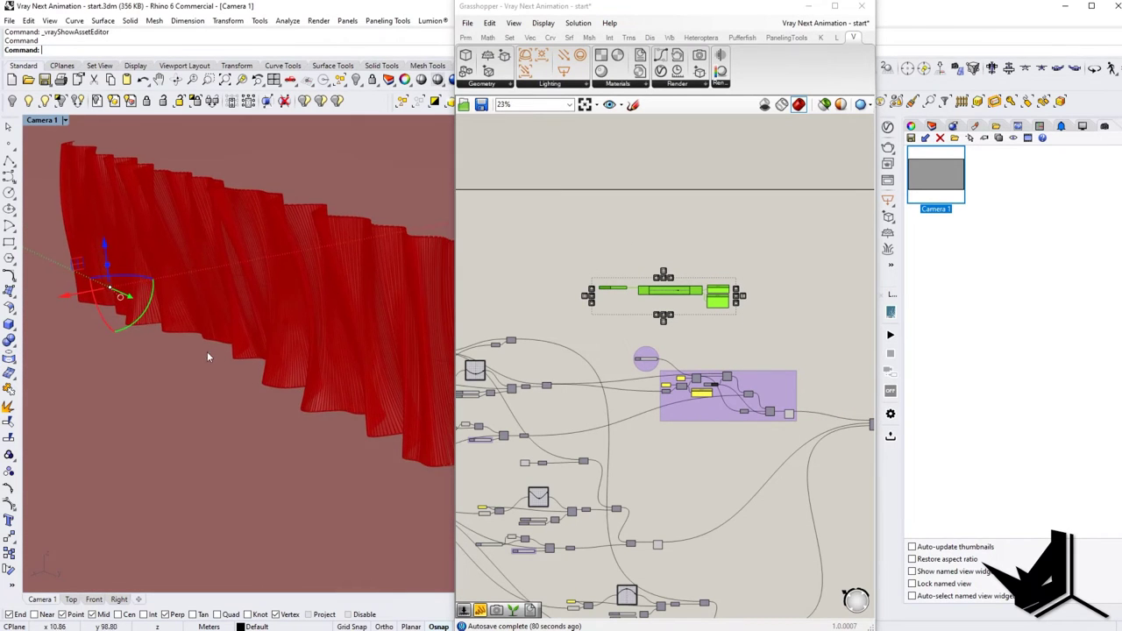
{"action": "scroll", "coordinate": [315, 386], "scroll_direction": "down", "scroll_amount": 3}
{"action": "mouse_move", "coordinate": [316, 386]}
{"action": "right_mouse_down"}
{"action": "mouse_move", "coordinate": [292, 366]}
{"action": "mouse_move", "coordinate": [306, 394]}
{"action": "right_mouse_up"}
{"action": "scroll", "coordinate": [303, 379], "scroll_direction": "up", "scroll_amount": 5}
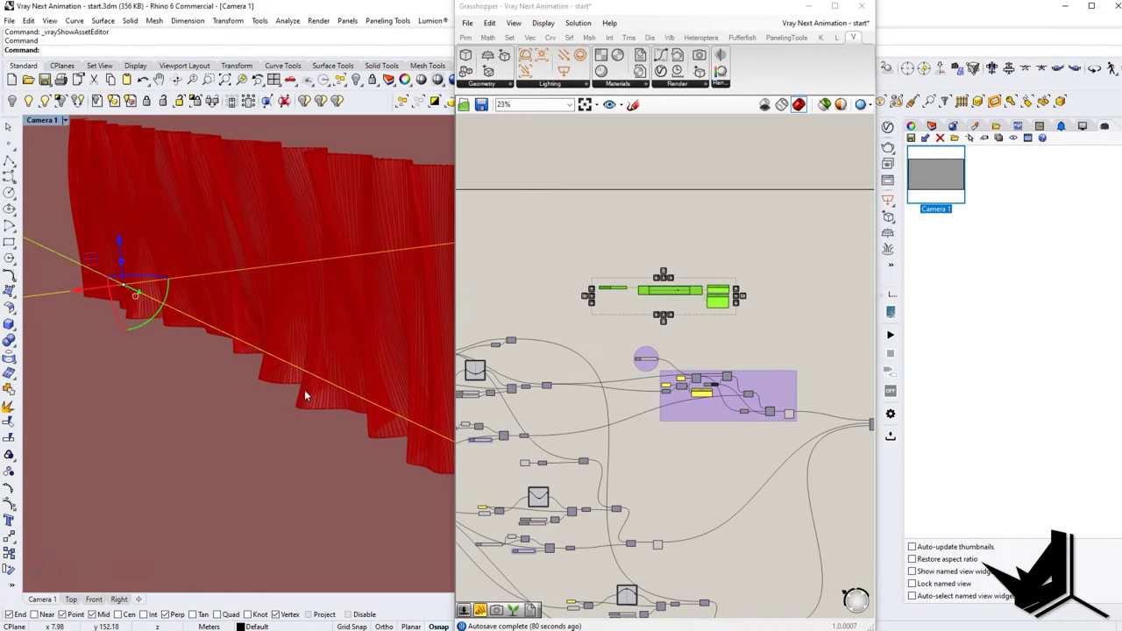
Step: Examine the two V-Ray geometry components and the facade parameters feeding their Geo inputs
{"action": "left_click", "coordinate": [627, 237]}
{"action": "right_click_drag", "start_coordinate": [757, 252], "coordinate": [561, 256]}
{"action": "scroll", "coordinate": [598, 278], "scroll_direction": "down", "scroll_amount": 1}
{"action": "right_click_drag", "start_coordinate": [846, 362], "coordinate": [785, 330]}
{"action": "scroll", "coordinate": [788, 330], "scroll_direction": "up", "scroll_amount": 2}
{"action": "right_click_drag", "start_coordinate": [859, 246], "coordinate": [710, 303]}
{"action": "scroll", "coordinate": [709, 303], "scroll_direction": "up", "scroll_amount": 2}
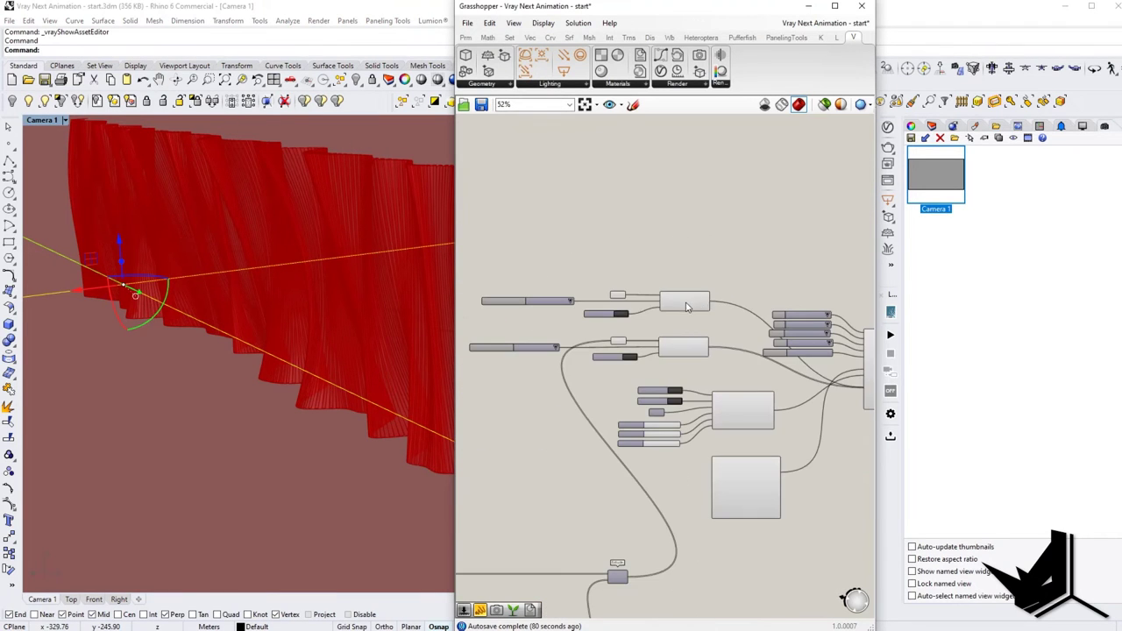
{"action": "left_click", "coordinate": [689, 304]}
{"action": "scroll", "coordinate": [689, 313], "scroll_direction": "up", "scroll_amount": 5}
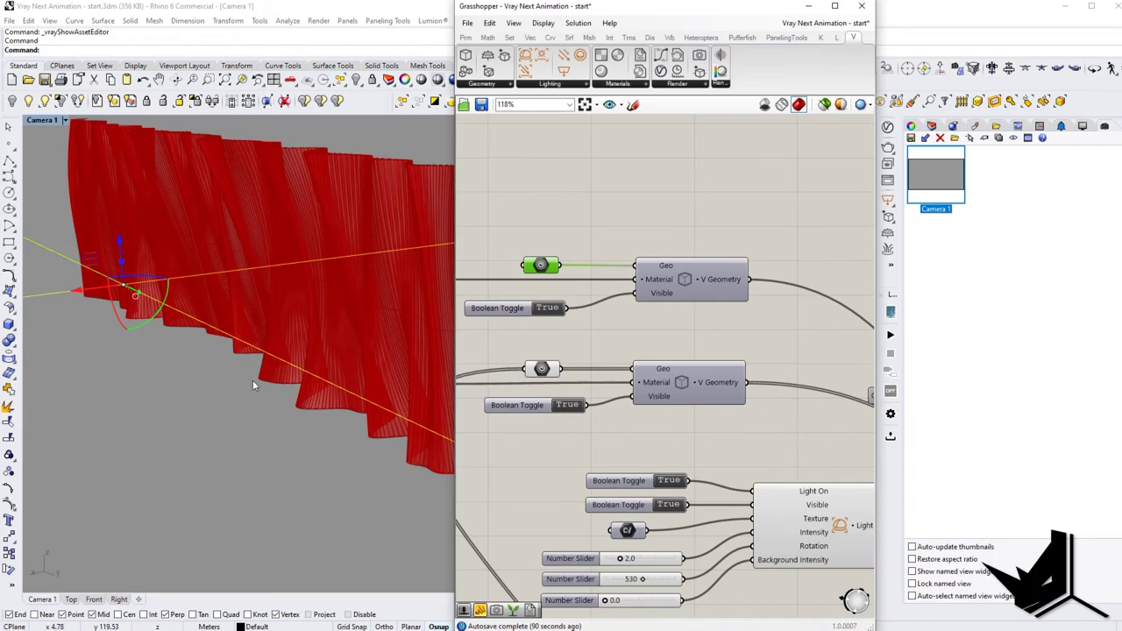
{"action": "left_click", "coordinate": [252, 380]}
Step: Set the Value slider in the round purple group above the remapping group to 0.279
{"action": "scroll", "coordinate": [351, 265], "scroll_direction": "down", "scroll_amount": 4}
{"action": "right_click_drag", "start_coordinate": [351, 268], "coordinate": [320, 349]}
{"action": "scroll", "coordinate": [564, 308], "scroll_direction": "down", "scroll_amount": 4}
{"action": "right_click_drag", "start_coordinate": [564, 308], "coordinate": [792, 291]}
{"action": "scroll", "coordinate": [590, 307], "scroll_direction": "down", "scroll_amount": 3}
{"action": "right_click_drag", "start_coordinate": [509, 350], "coordinate": [670, 325]}
{"action": "scroll", "coordinate": [545, 341], "scroll_direction": "up", "scroll_amount": 3}
{"action": "right_click_drag", "start_coordinate": [546, 340], "coordinate": [604, 338]}
{"action": "scroll", "coordinate": [544, 307], "scroll_direction": "up", "scroll_amount": 5}
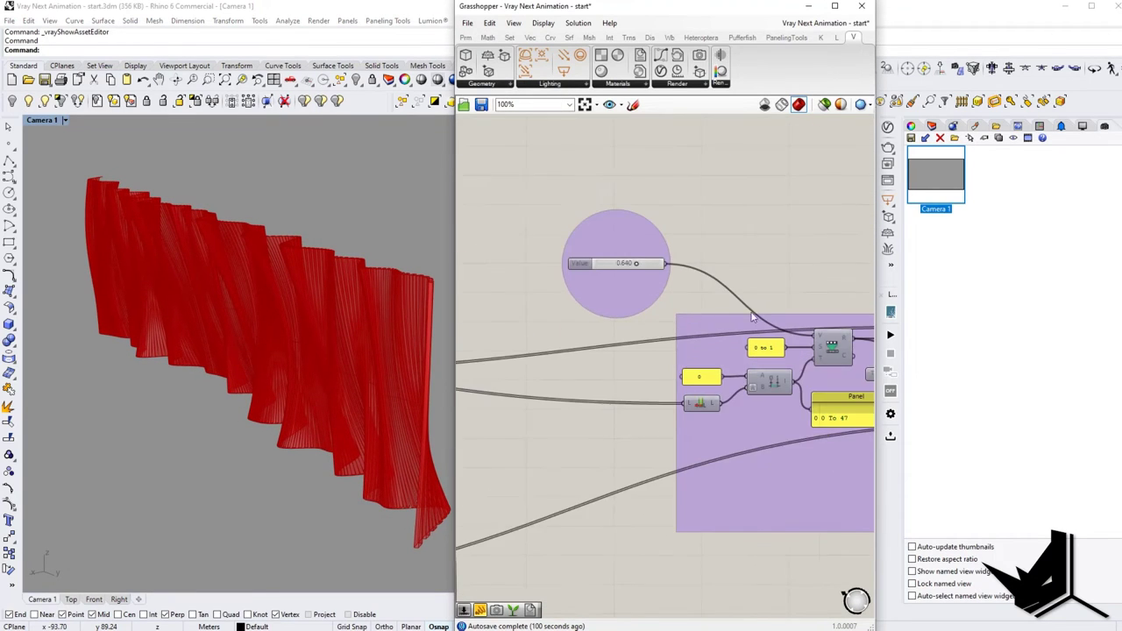
{"action": "scroll", "coordinate": [545, 256], "scroll_direction": "down", "scroll_amount": 1}
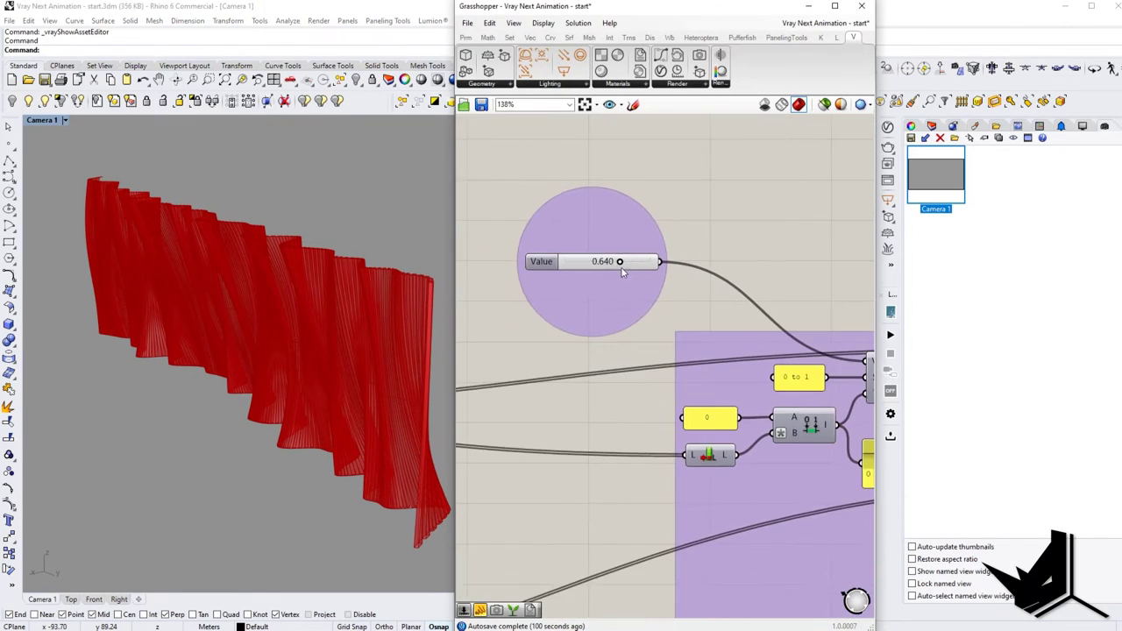
{"action": "left_click_drag", "start_coordinate": [591, 262], "coordinate": [561, 270]}
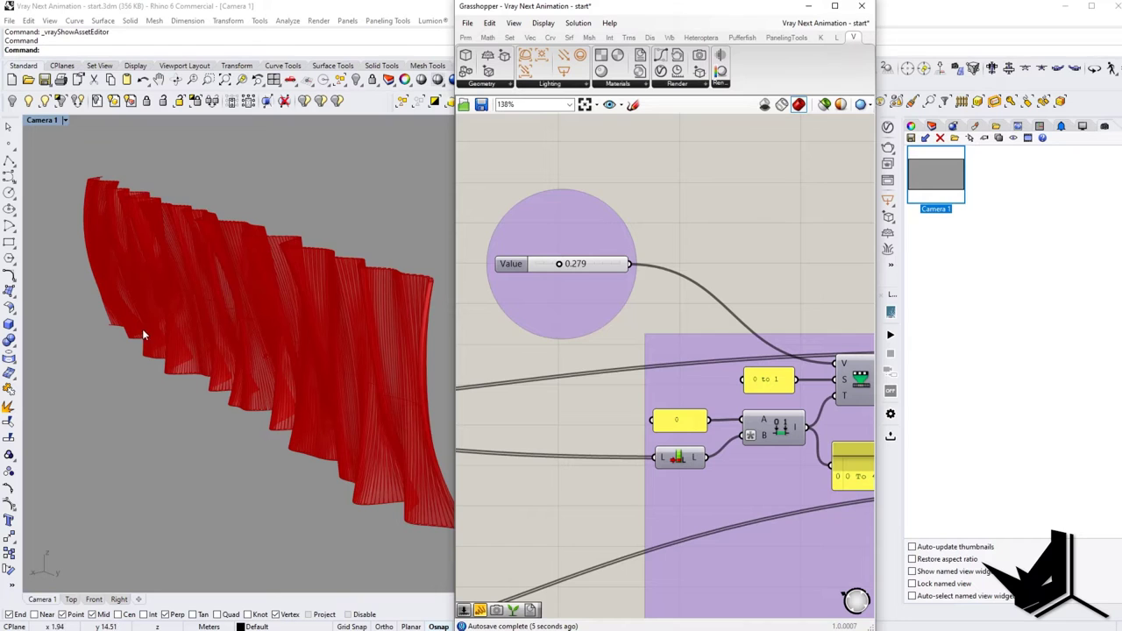
Step: Select the Value slider and the purple group it drives, and examine which part of the facade they control
{"action": "scroll", "coordinate": [645, 342], "scroll_direction": "down", "scroll_amount": 7}
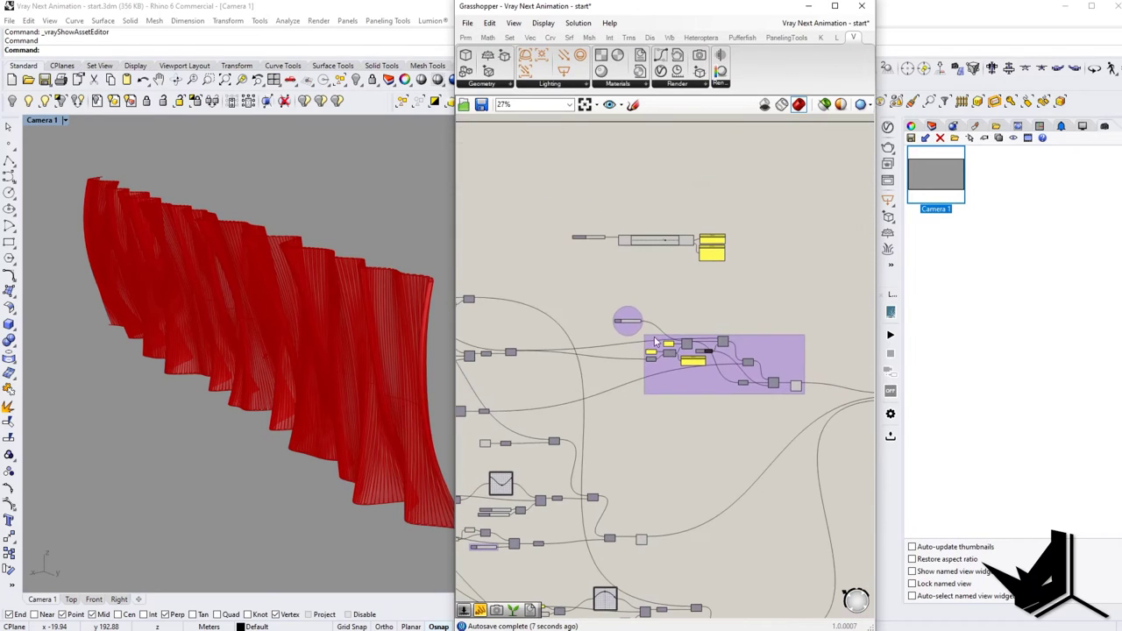
{"action": "left_click_drag", "start_coordinate": [605, 293], "coordinate": [824, 421]}
{"action": "scroll", "coordinate": [599, 357], "scroll_direction": "down", "scroll_amount": 2}
{"action": "right_click_drag", "start_coordinate": [504, 336], "coordinate": [584, 334]}
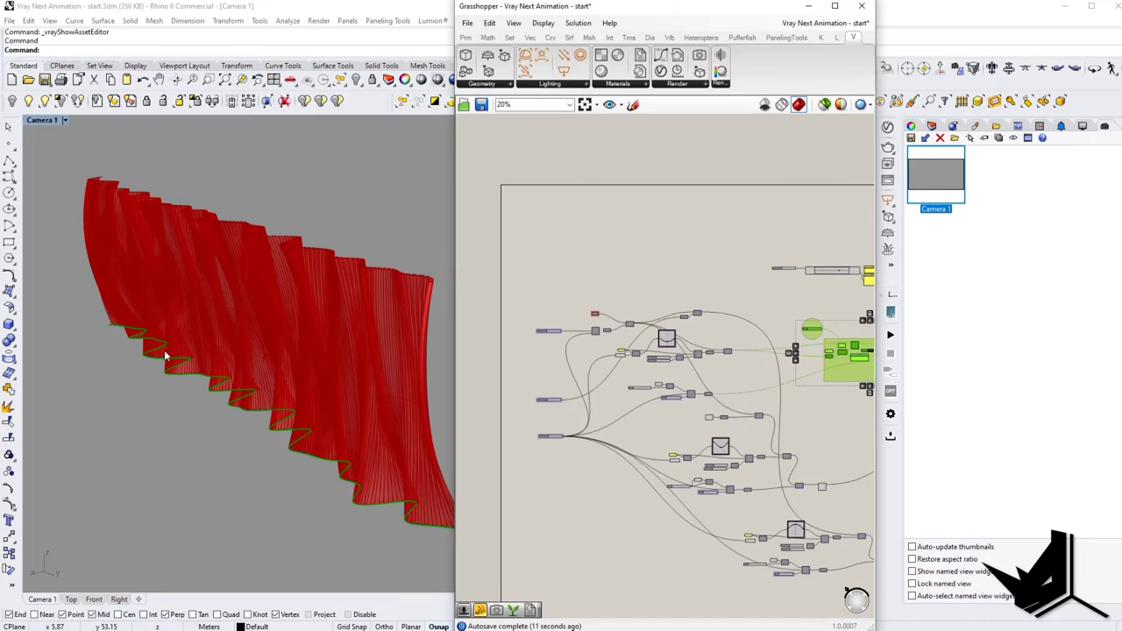
{"action": "right_click_drag", "start_coordinate": [830, 351], "coordinate": [668, 321]}
{"action": "scroll", "coordinate": [543, 344], "scroll_direction": "up", "scroll_amount": 2}
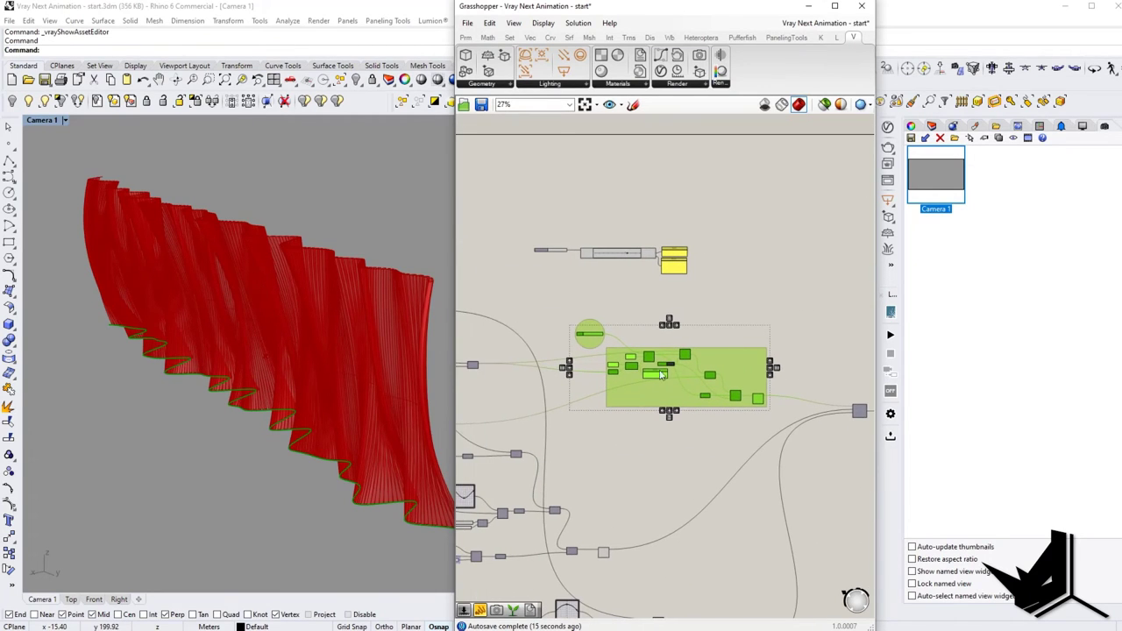
{"action": "scroll", "coordinate": [661, 375], "scroll_direction": "up", "scroll_amount": 5}
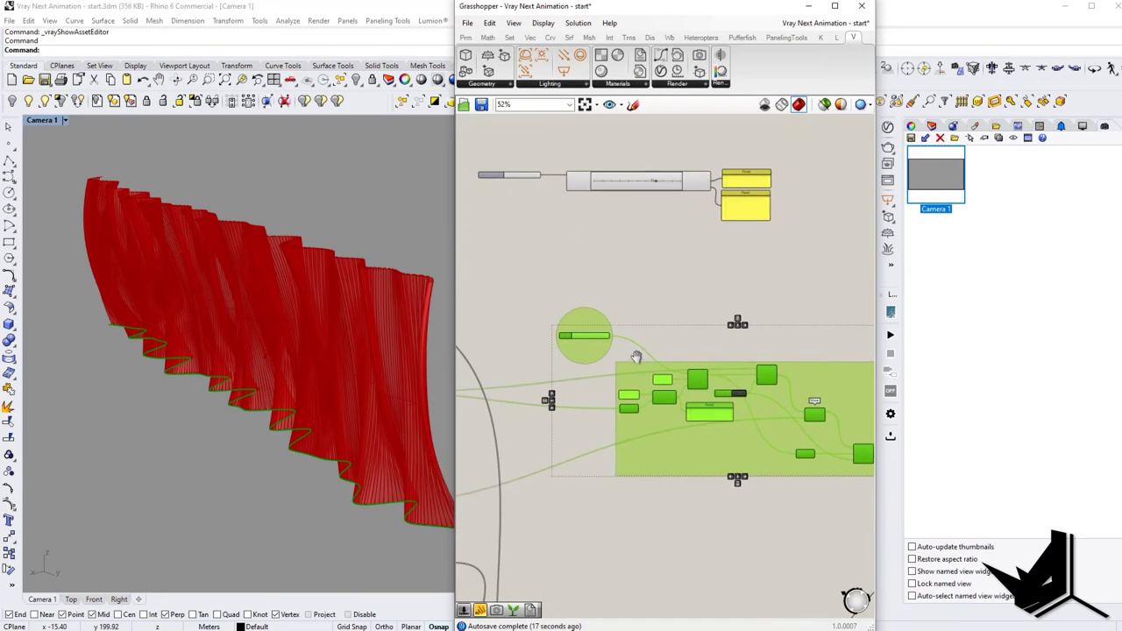
{"action": "scroll", "coordinate": [636, 357], "scroll_direction": "up", "scroll_amount": 3}
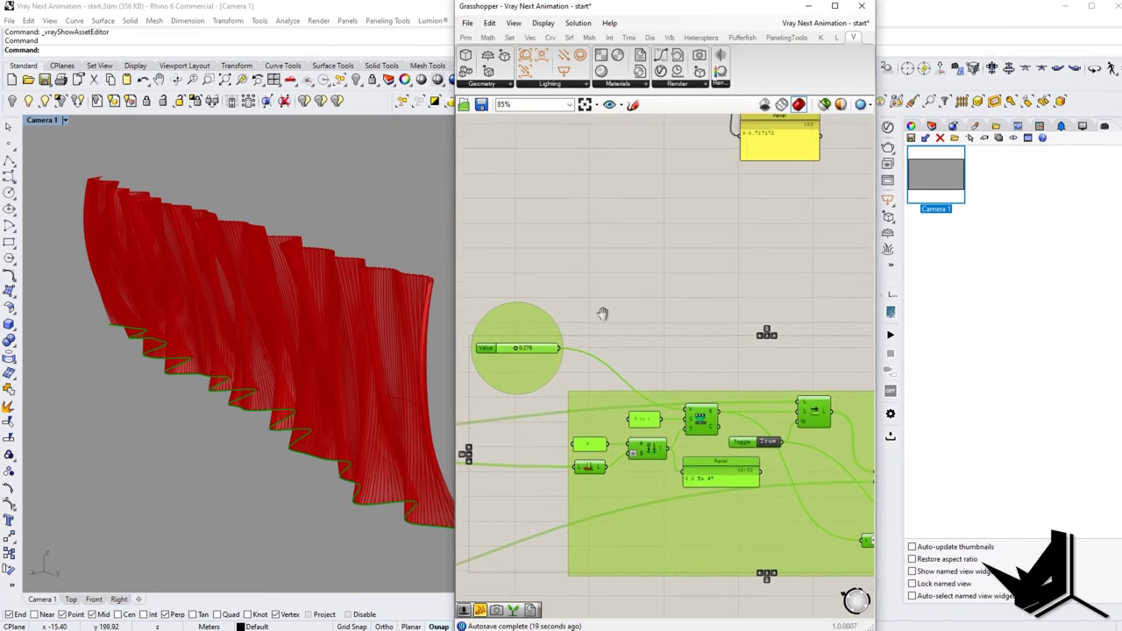
{"action": "right_click_drag", "start_coordinate": [602, 313], "coordinate": [615, 351]}
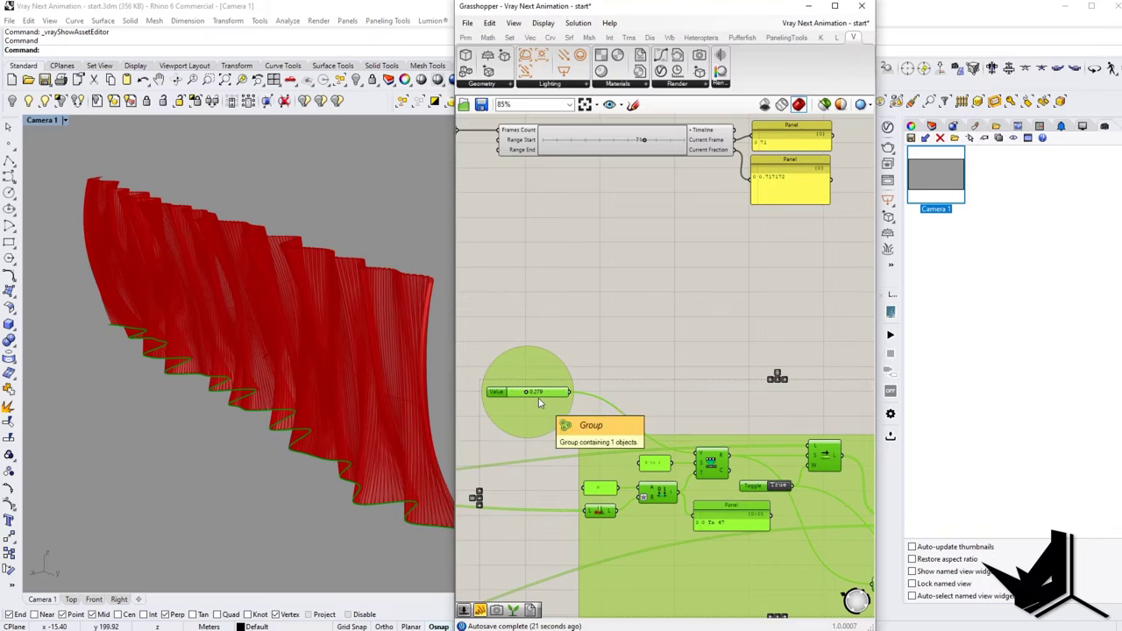
Step: Compare the Timeline's Current Fraction output and its panel with the Value slider driving the remapping group
{"action": "scroll", "coordinate": [539, 402], "scroll_direction": "up", "scroll_amount": 3}
{"action": "scroll", "coordinate": [593, 405], "scroll_direction": "down", "scroll_amount": 2}
{"action": "right_click_drag", "start_coordinate": [717, 343], "coordinate": [651, 368]}
{"action": "scroll", "coordinate": [724, 164], "scroll_direction": "up", "scroll_amount": 4}
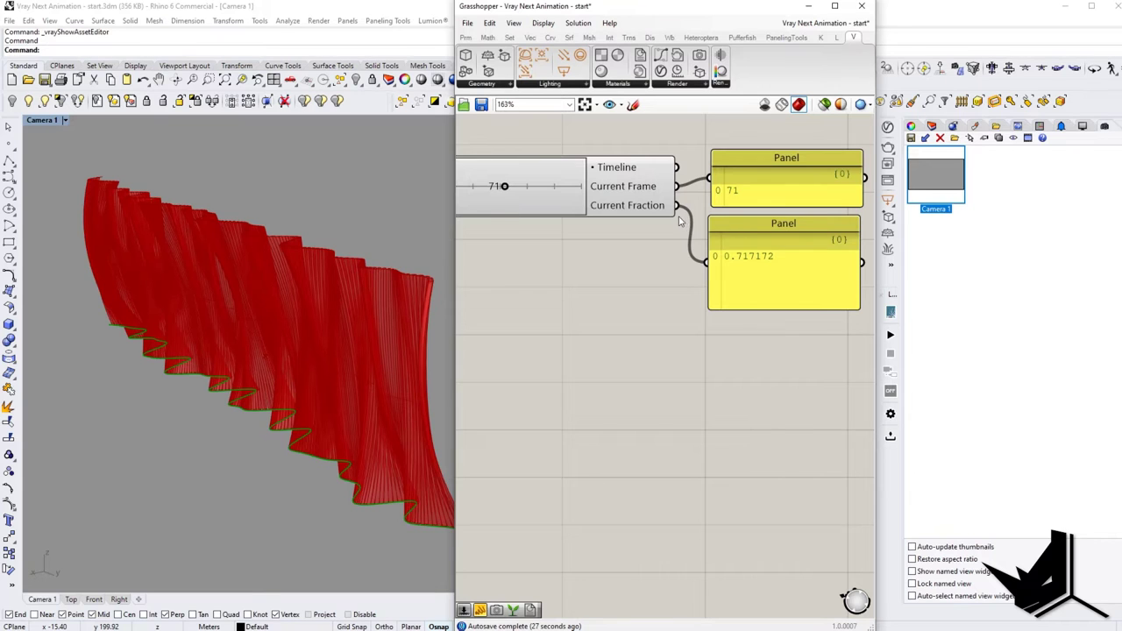
{"action": "scroll", "coordinate": [686, 237], "scroll_direction": "down", "scroll_amount": 5}
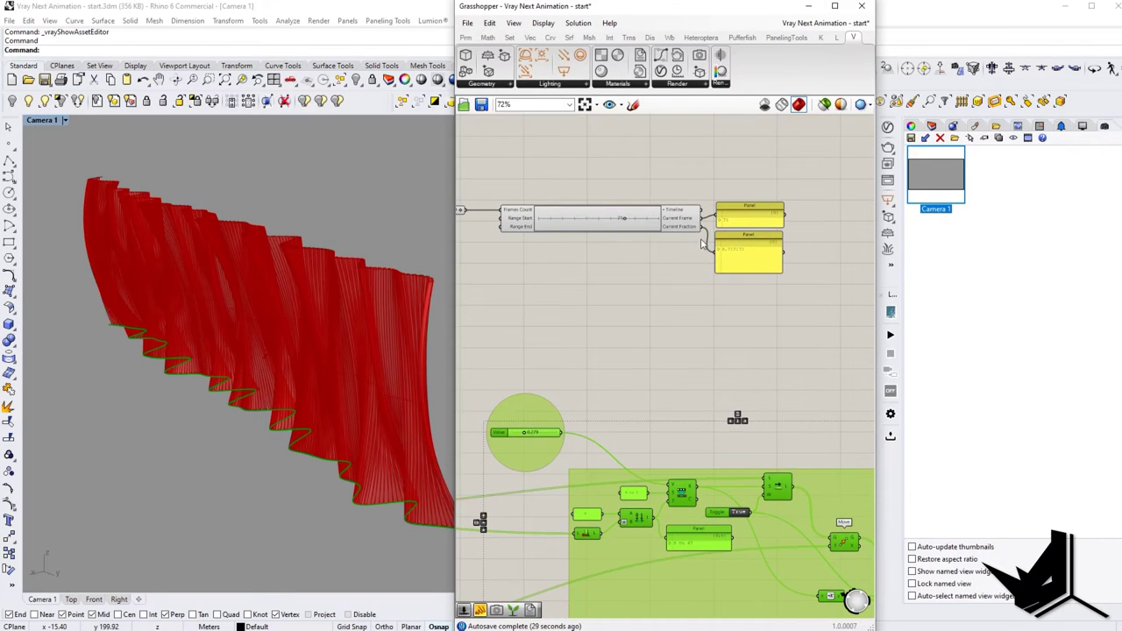
{"action": "scroll", "coordinate": [701, 243], "scroll_direction": "up", "scroll_amount": 3}
{"action": "scroll", "coordinate": [701, 225], "scroll_direction": "down", "scroll_amount": 3}
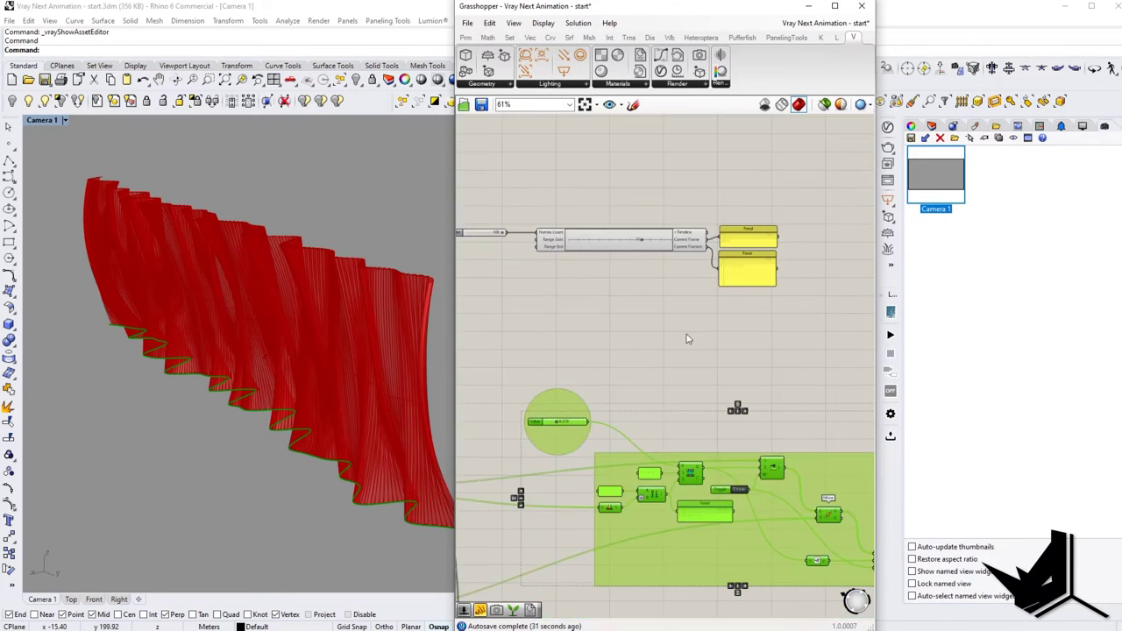
{"action": "scroll", "coordinate": [692, 385], "scroll_direction": "up", "scroll_amount": 5}
{"action": "scroll", "coordinate": [695, 431], "scroll_direction": "down", "scroll_amount": 6}
{"action": "right_click_drag", "start_coordinate": [658, 391], "coordinate": [638, 344]}
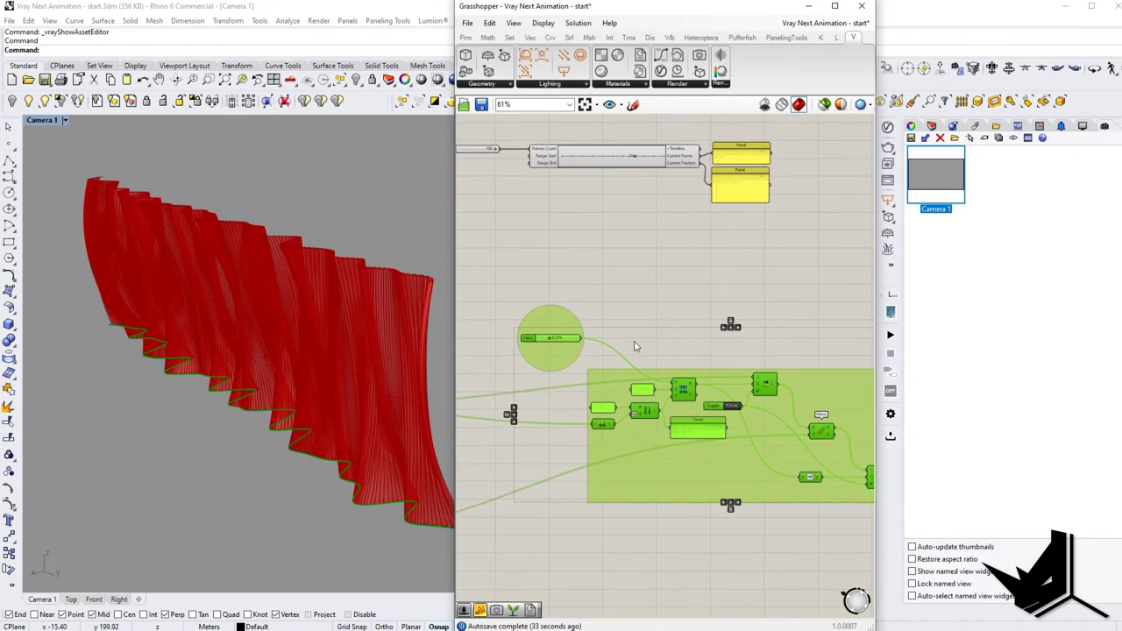
Step: Set the Value slider in the round purple group to 0.590 and clear the selection
{"action": "scroll", "coordinate": [545, 338], "scroll_direction": "up", "scroll_amount": 4}
{"action": "right_click_drag", "start_coordinate": [556, 341], "coordinate": [575, 348]}
{"action": "left_click_drag", "start_coordinate": [576, 347], "coordinate": [594, 348]}
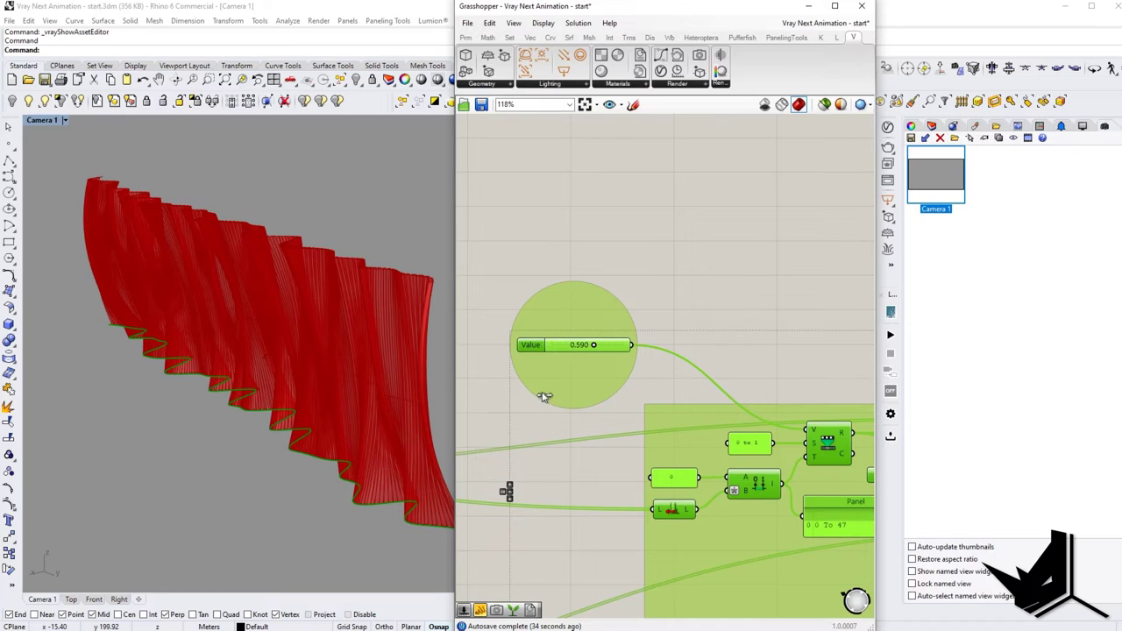
{"action": "right_click_drag", "start_coordinate": [661, 270], "coordinate": [643, 357]}
{"action": "scroll", "coordinate": [645, 353], "scroll_direction": "down", "scroll_amount": 4}
{"action": "left_click", "coordinate": [647, 291]}
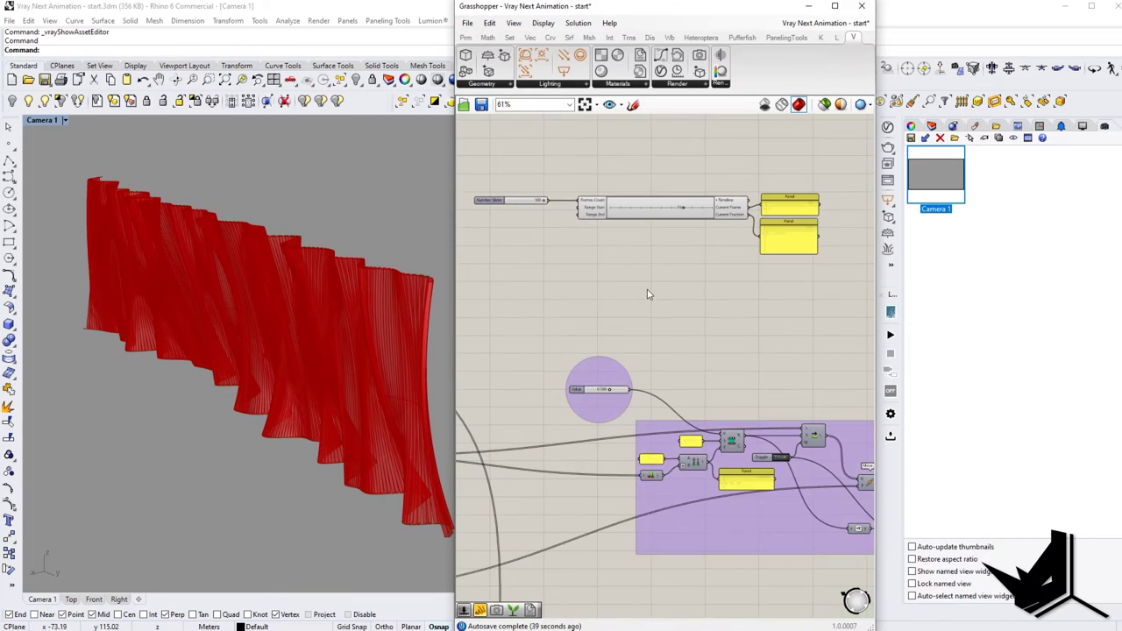
Step: Set the Curves Length slider at the start of the definition to 30 and check the facade's new extent
{"action": "right_click_drag", "start_coordinate": [566, 250], "coordinate": [625, 306]}
{"action": "scroll", "coordinate": [623, 256], "scroll_direction": "up", "scroll_amount": 5}
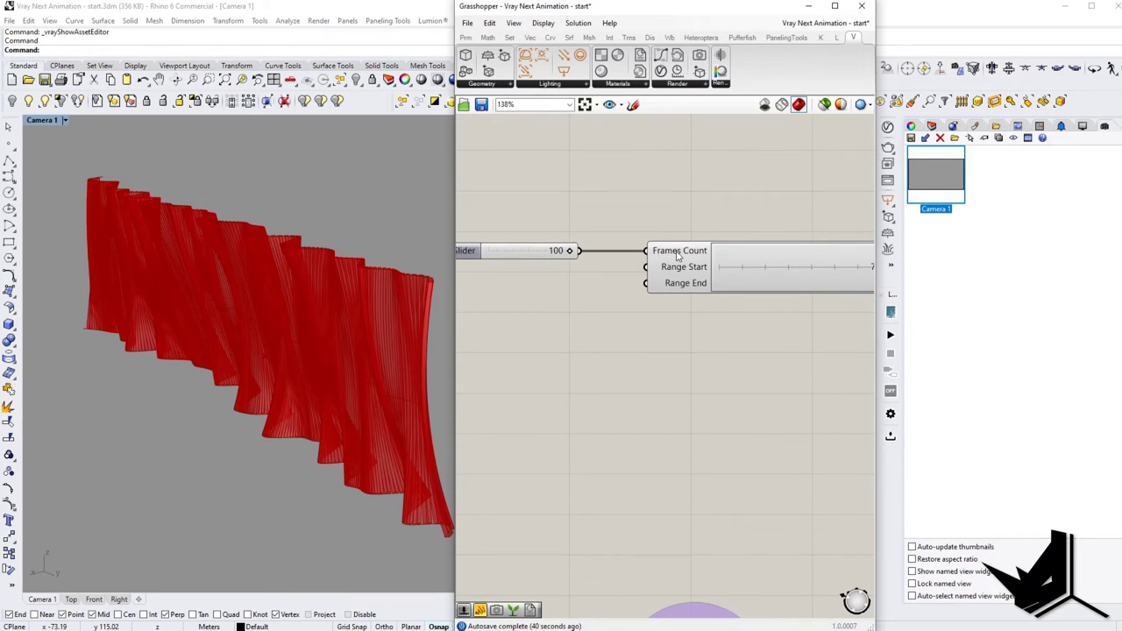
{"action": "scroll", "coordinate": [678, 254], "scroll_direction": "down", "scroll_amount": 8}
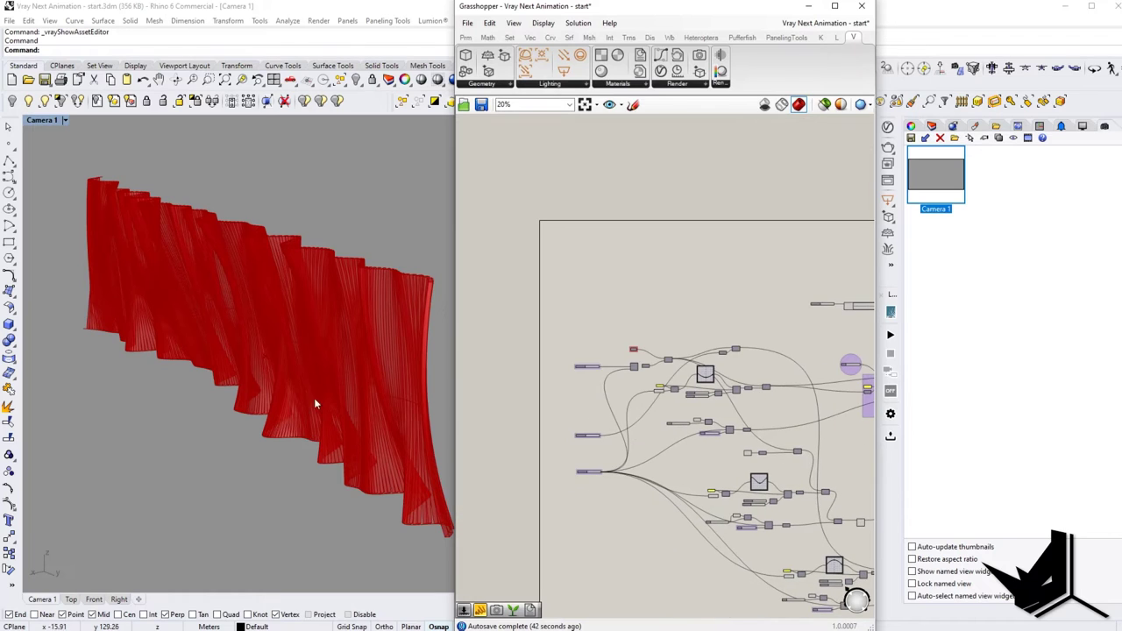
{"action": "scroll", "coordinate": [613, 457], "scroll_direction": "up", "scroll_amount": 6}
{"action": "scroll", "coordinate": [613, 457], "scroll_direction": "up", "scroll_amount": 2}
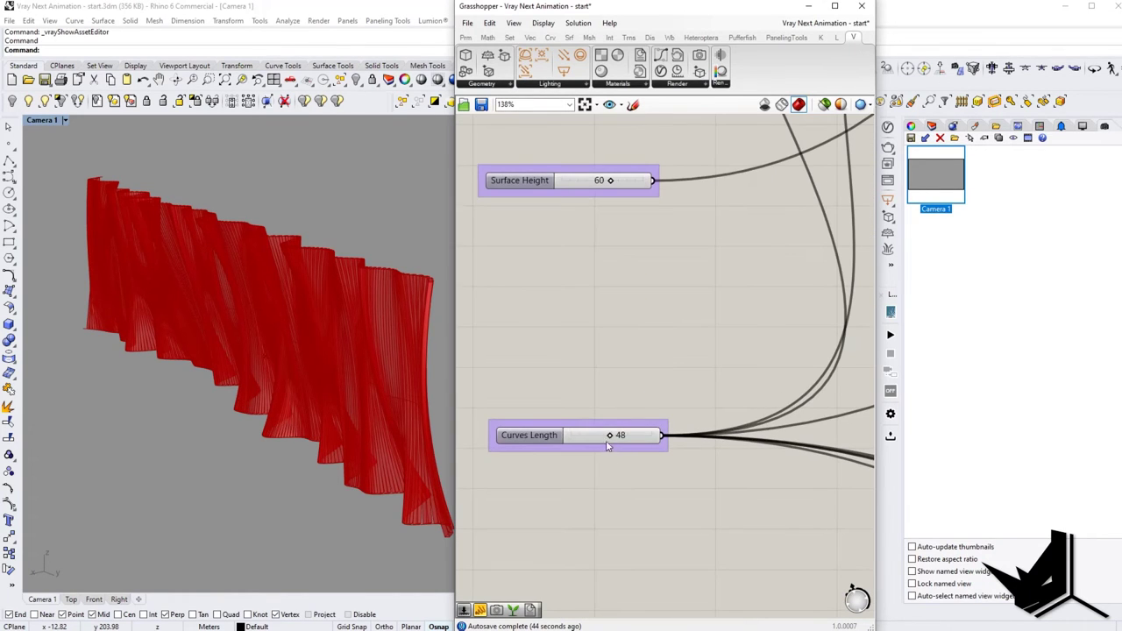
{"action": "double_click", "coordinate": [619, 436]}
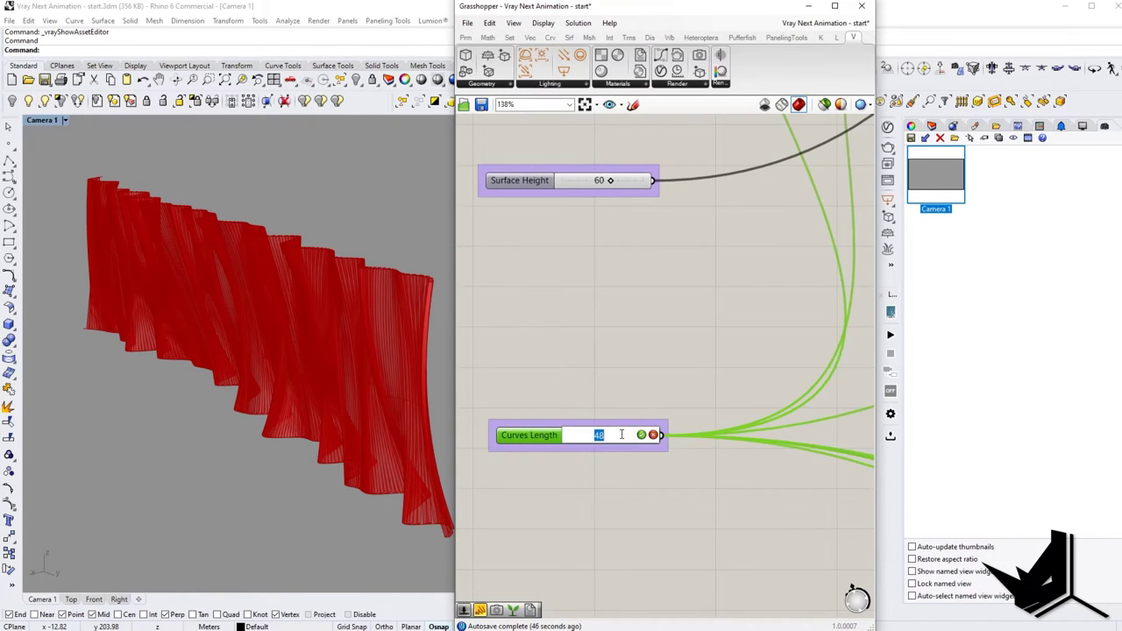
{"action": "type", "text": "30"}
{"action": "key", "text": "Return"}
{"action": "right_click_drag", "start_coordinate": [301, 455], "coordinate": [232, 381]}
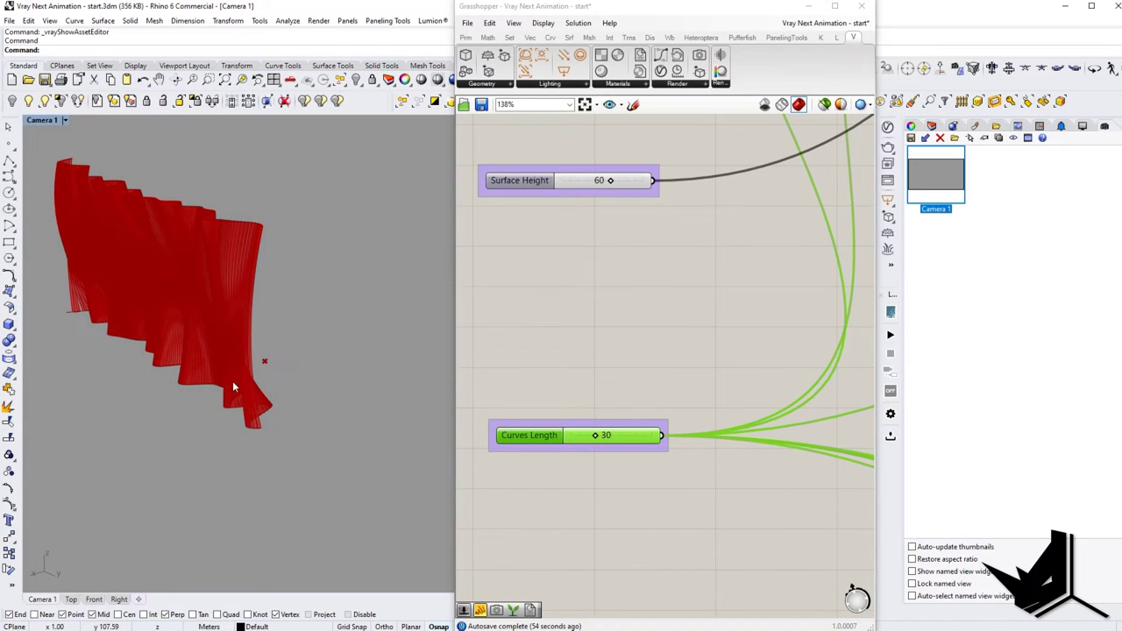
Step: Return the Curves Length slider to 48
{"action": "double_click", "coordinate": [611, 439]}
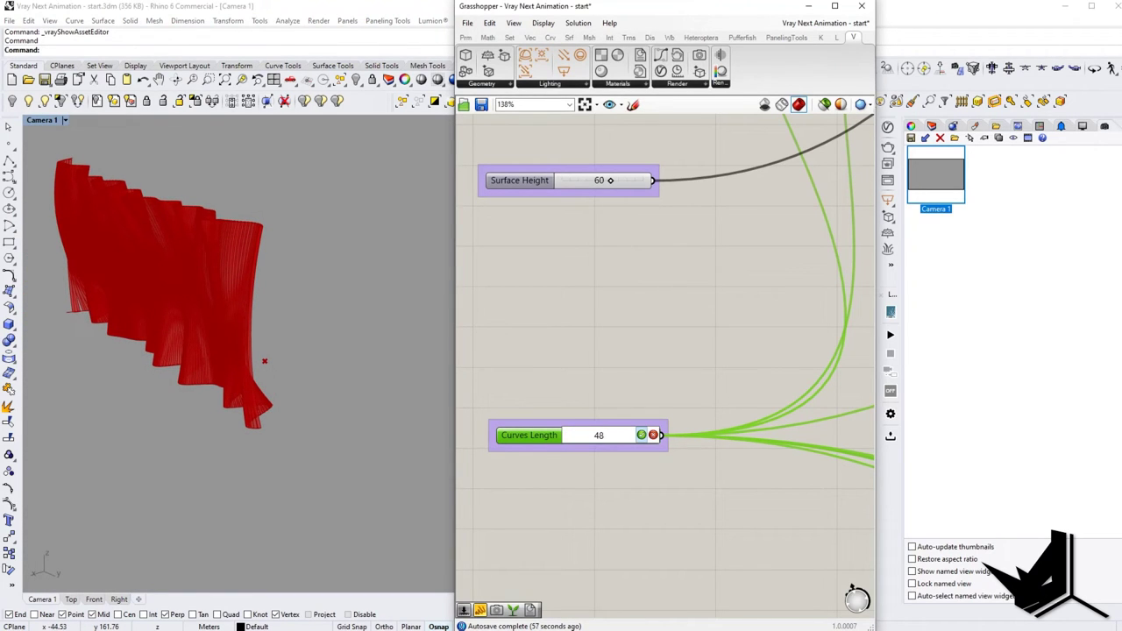
{"action": "left_click", "coordinate": [641, 435]}
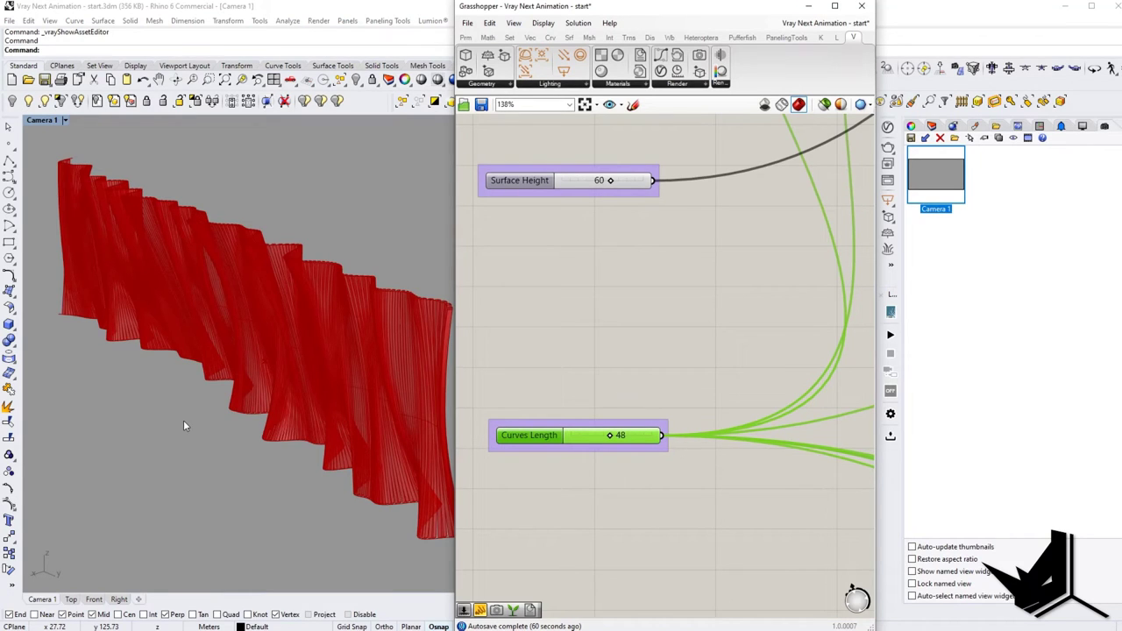
{"action": "scroll", "coordinate": [655, 438], "scroll_direction": "down", "scroll_amount": 1}
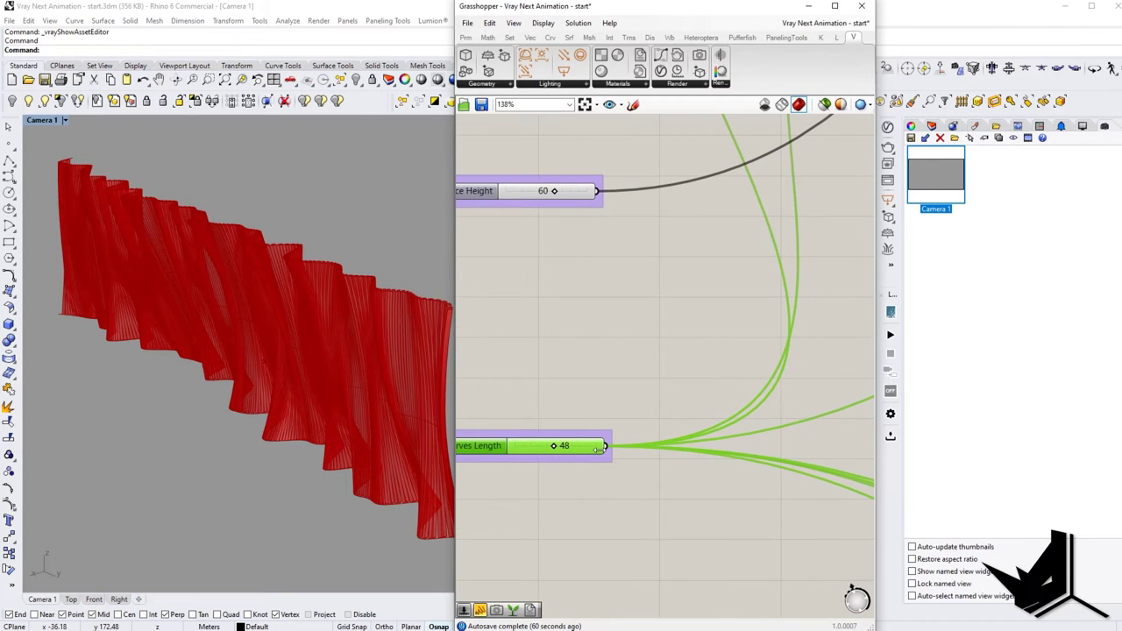
Step: Feed the Curves Length slider into the Timeline's Frames Count input and delete the number slider previously connected there
{"action": "scroll", "coordinate": [598, 465], "scroll_direction": "down", "scroll_amount": 3}
{"action": "scroll", "coordinate": [595, 470], "scroll_direction": "down", "scroll_amount": 5}
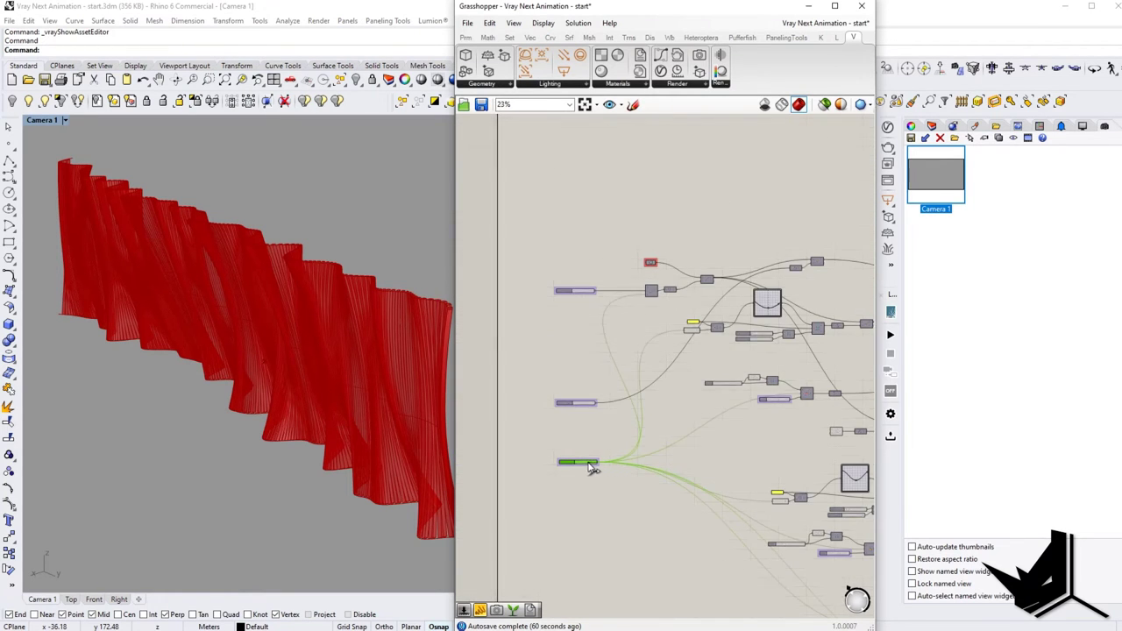
{"action": "scroll", "coordinate": [756, 367], "scroll_direction": "up", "scroll_amount": 6}
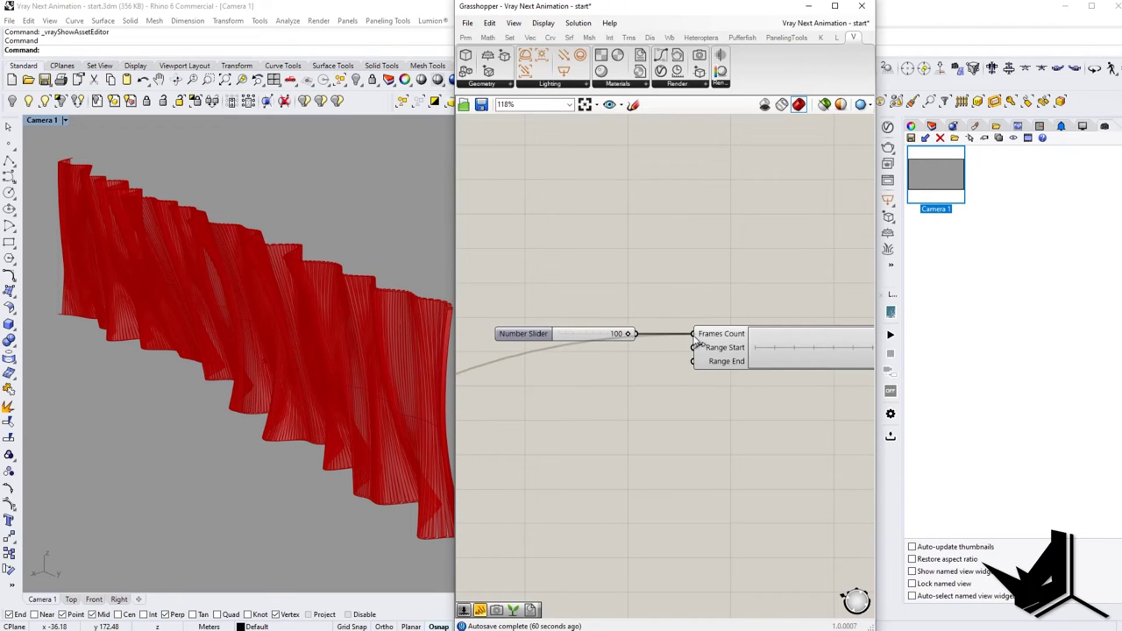
{"action": "left_click_drag", "start_coordinate": [695, 338], "coordinate": [693, 337]}
{"action": "key", "text": "ctrl+z"}
{"action": "left_click_drag", "start_coordinate": [568, 332], "coordinate": [568, 313]}
{"action": "key", "text": "Delete"}
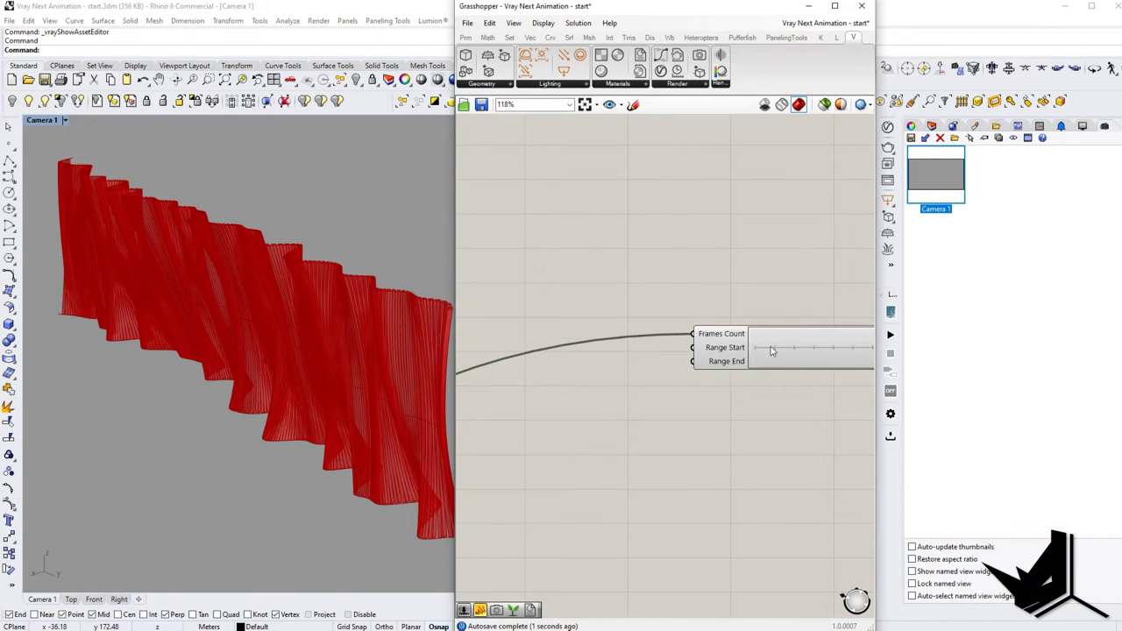
Step: Trace the wire from the Curves Length slider to the Timeline and check the Current Frame and Current Fraction panels
{"action": "scroll", "coordinate": [771, 346], "scroll_direction": "down", "scroll_amount": 5}
{"action": "scroll", "coordinate": [607, 443], "scroll_direction": "up", "scroll_amount": 4}
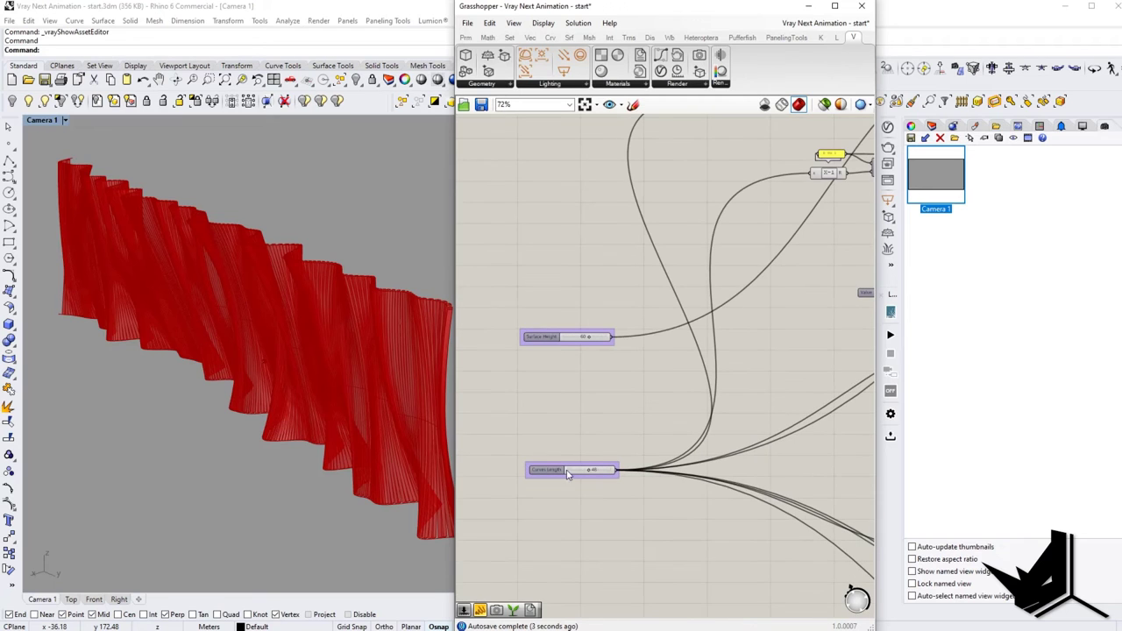
{"action": "scroll", "coordinate": [593, 478], "scroll_direction": "down", "scroll_amount": 6}
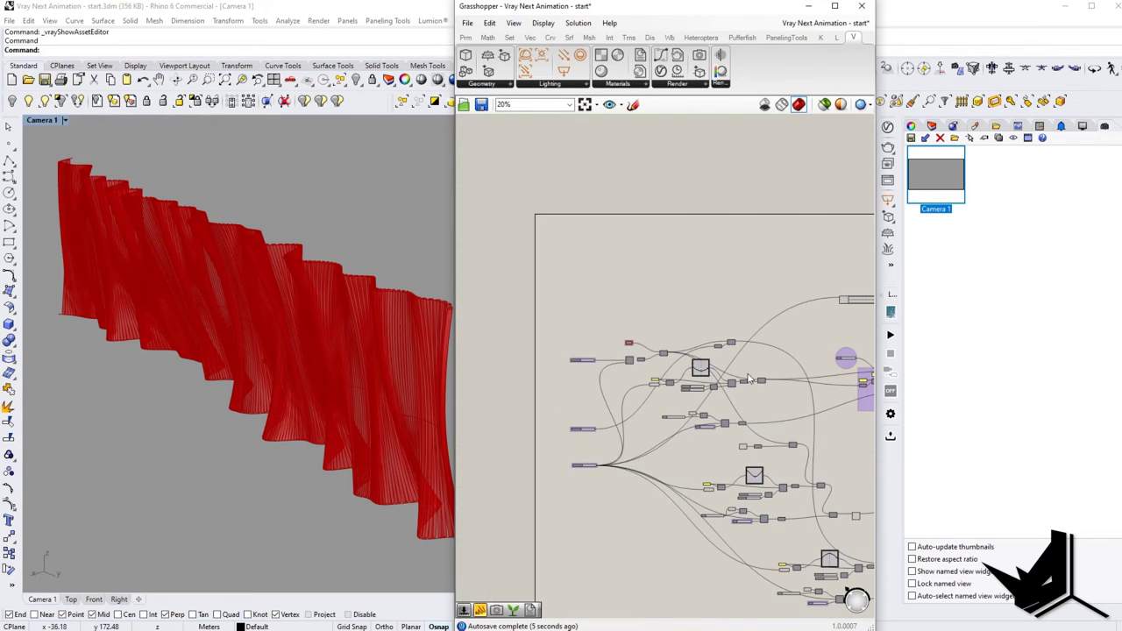
{"action": "scroll", "coordinate": [699, 326], "scroll_direction": "up", "scroll_amount": 3}
{"action": "scroll", "coordinate": [634, 334], "scroll_direction": "up", "scroll_amount": 4}
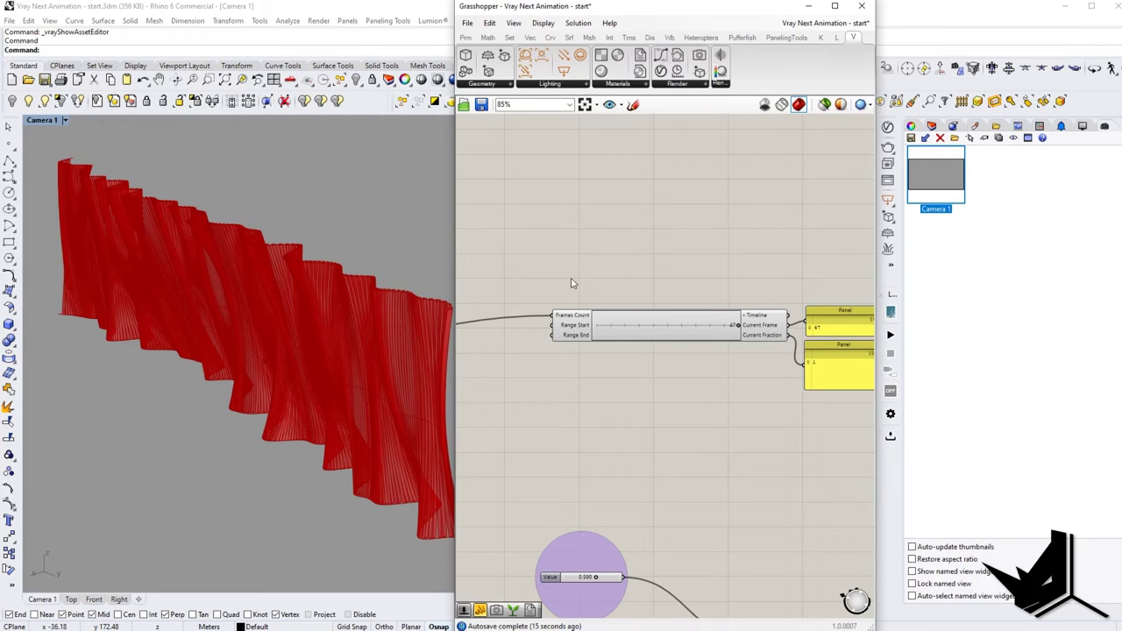
{"action": "right_click_drag", "start_coordinate": [712, 299], "coordinate": [616, 285]}
{"action": "scroll", "coordinate": [772, 315], "scroll_direction": "up", "scroll_amount": 2}
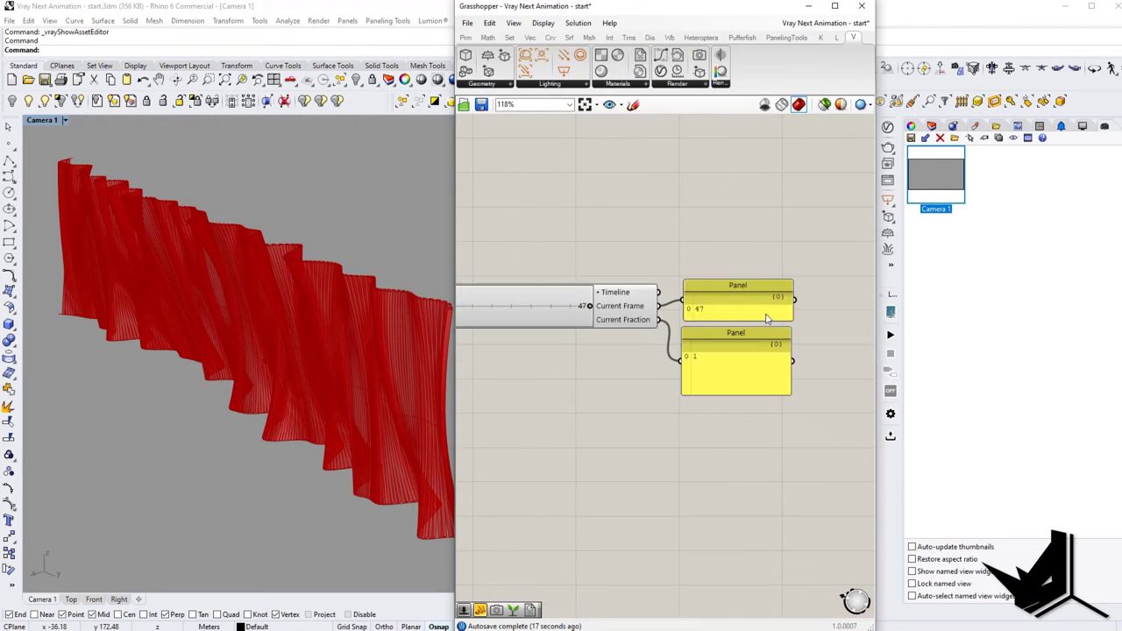
{"action": "scroll", "coordinate": [768, 315], "scroll_direction": "down", "scroll_amount": 4}
{"action": "right_click_drag", "start_coordinate": [700, 342], "coordinate": [798, 276]}
{"action": "right_click_drag", "start_coordinate": [634, 251], "coordinate": [652, 258]}
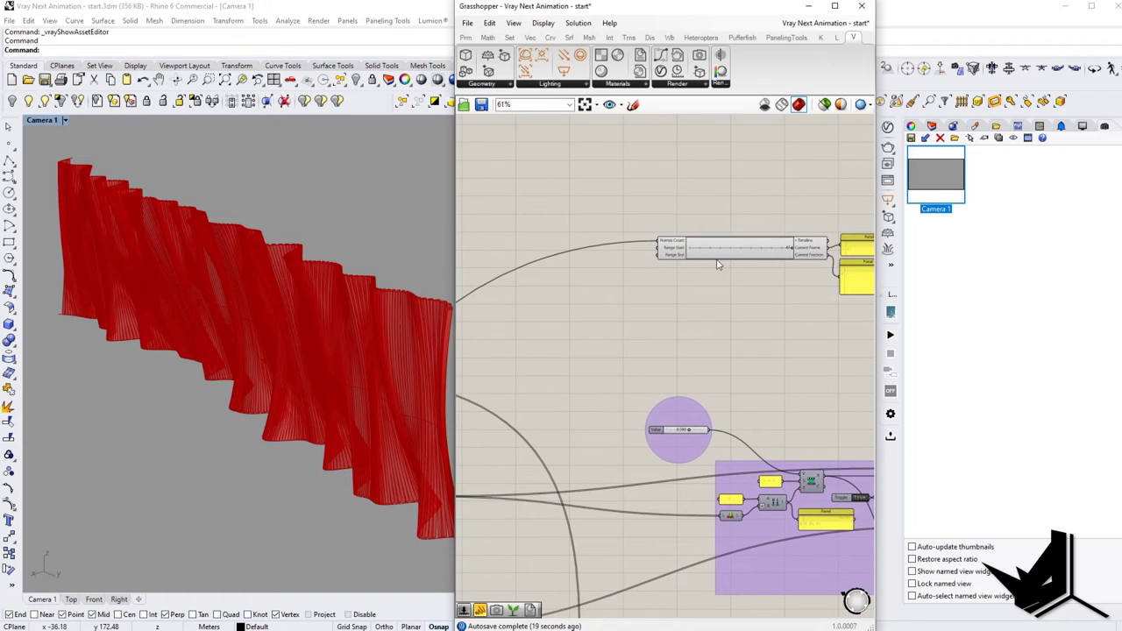
Step: Move the Timeline down towards the Value slider and connect its Current Fraction output to the remap component's V input
{"action": "right_click_drag", "start_coordinate": [793, 308], "coordinate": [646, 259]}
{"action": "left_click_drag", "start_coordinate": [617, 214], "coordinate": [590, 288]}
{"action": "scroll", "coordinate": [588, 268], "scroll_direction": "up", "scroll_amount": 3}
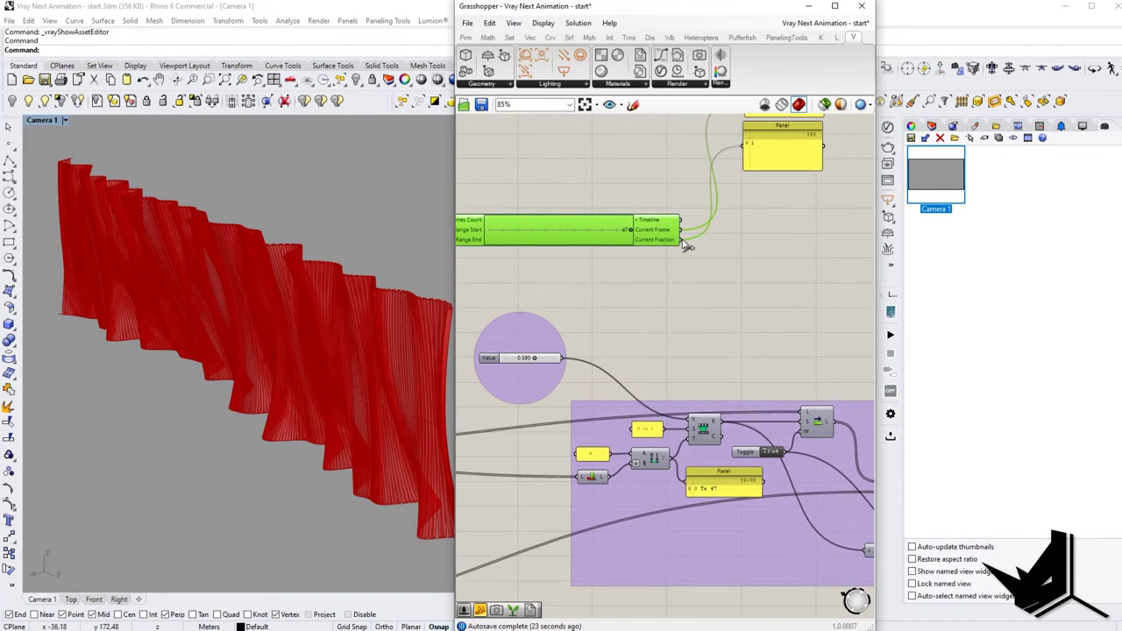
{"action": "scroll", "coordinate": [688, 246], "scroll_direction": "up", "scroll_amount": 3}
{"action": "left_click_drag", "start_coordinate": [682, 239], "coordinate": [699, 532]}
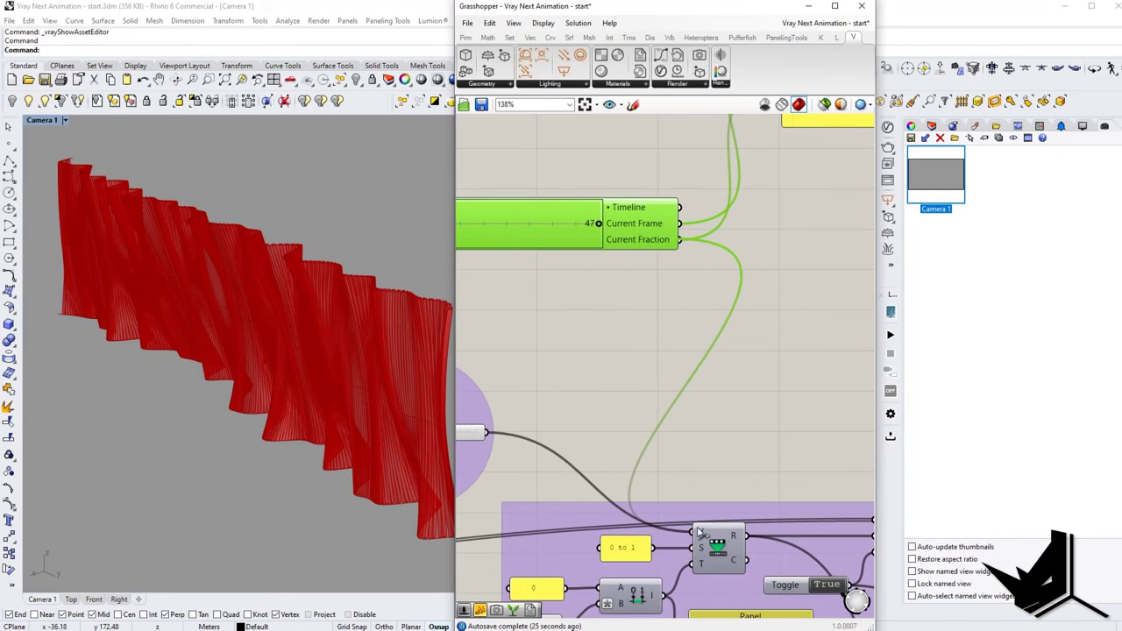
Step: Scrub the Timeline back to about frame 14 and delete the two panels attached to its outputs
{"action": "right_click_drag", "start_coordinate": [596, 308], "coordinate": [724, 320]}
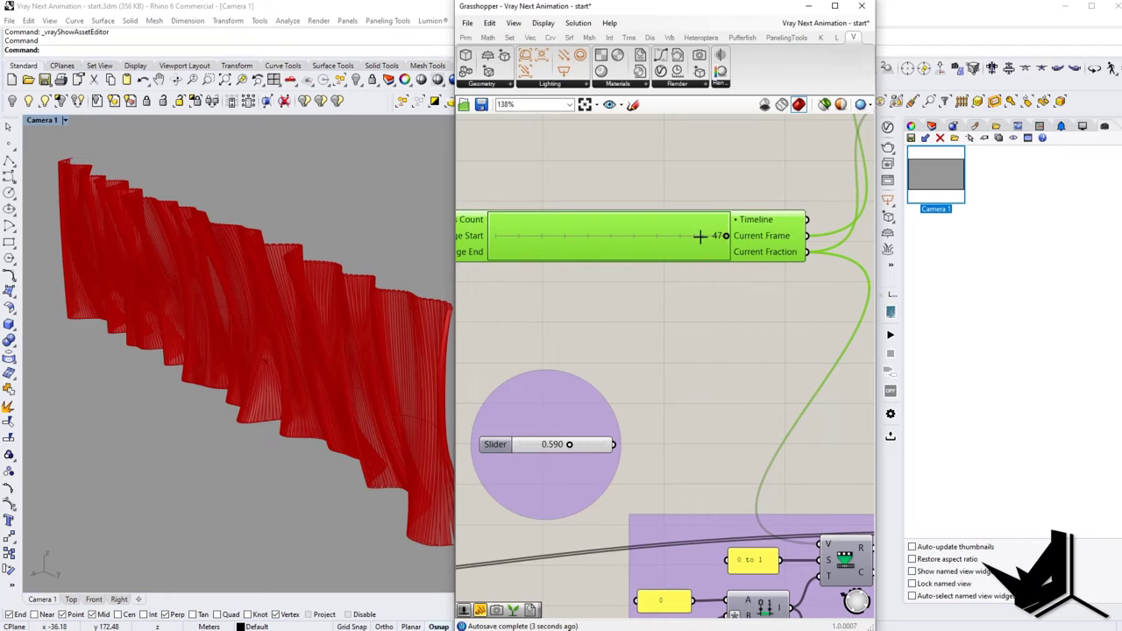
{"action": "left_click_drag", "start_coordinate": [700, 236], "coordinate": [665, 236]}
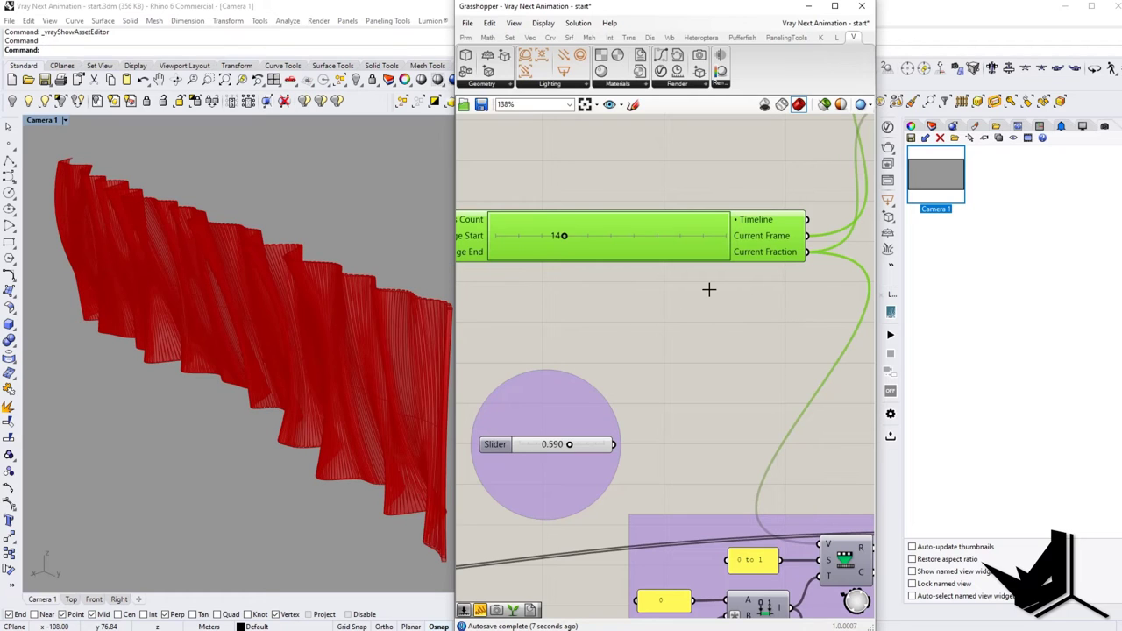
{"action": "scroll", "coordinate": [664, 356], "scroll_direction": "down", "scroll_amount": 5}
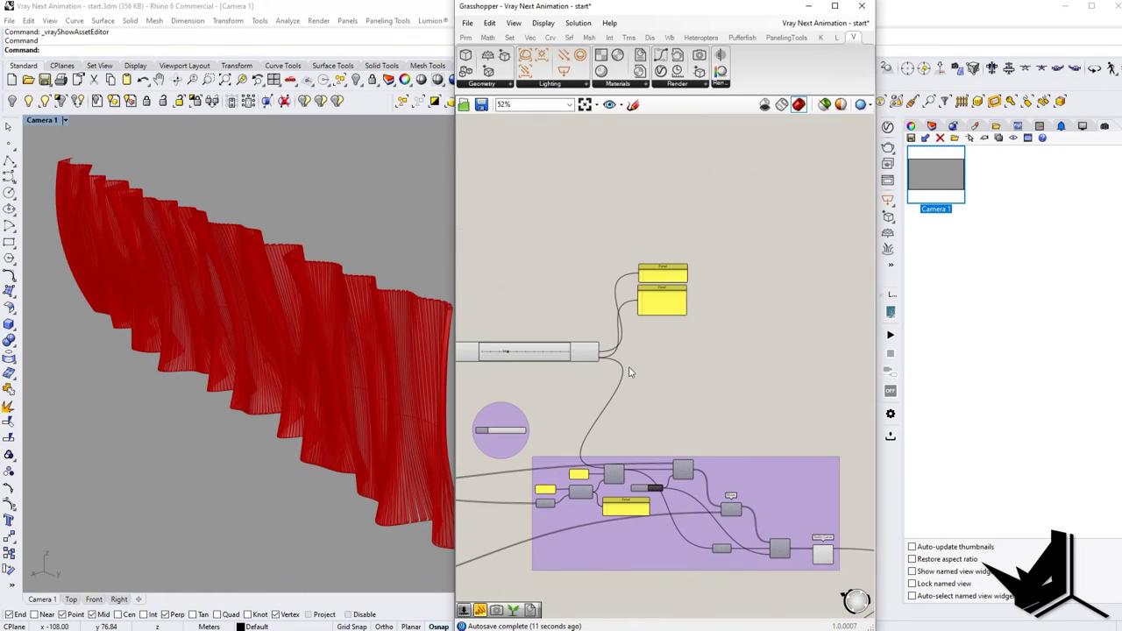
{"action": "left_click_drag", "start_coordinate": [695, 338], "coordinate": [656, 277]}
{"action": "key", "text": "Delete"}
{"action": "scroll", "coordinate": [618, 368], "scroll_direction": "up", "scroll_amount": 4}
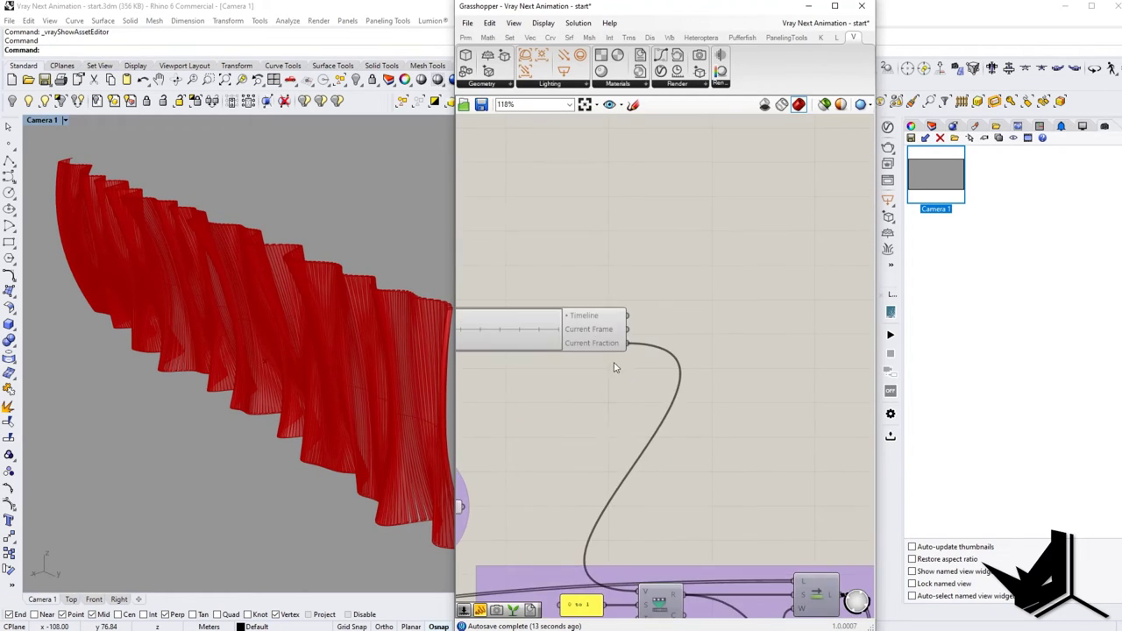
Step: Connect the Timeline component's Timeline output to the Timeline input of the V-Ray Render component
{"action": "scroll", "coordinate": [660, 371], "scroll_direction": "down", "scroll_amount": 3}
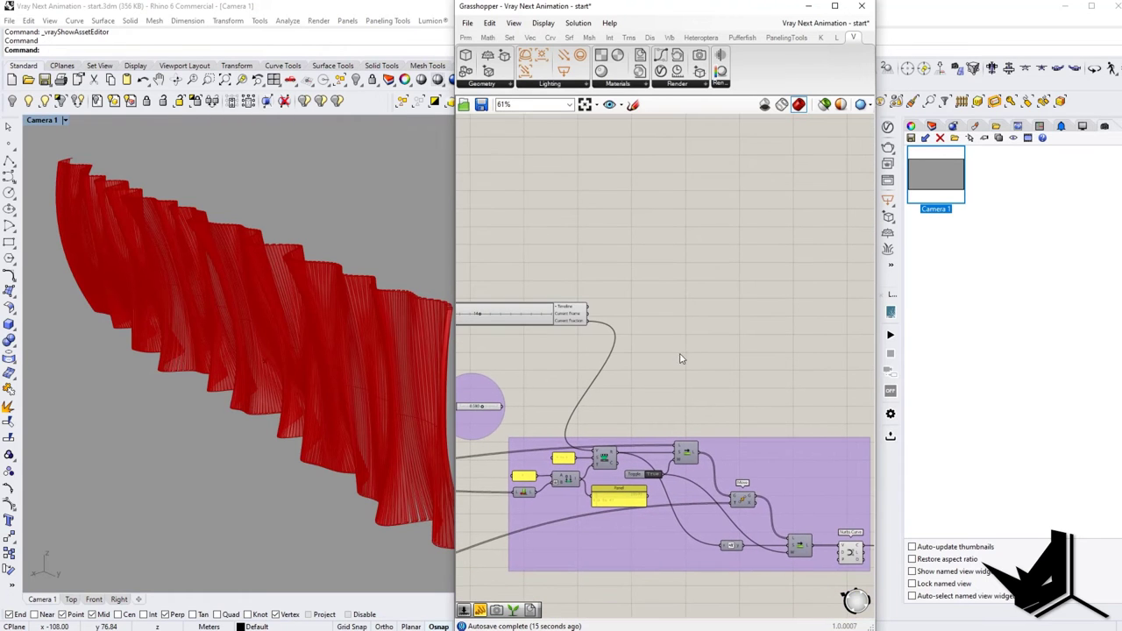
{"action": "scroll", "coordinate": [618, 318], "scroll_direction": "up", "scroll_amount": 3}
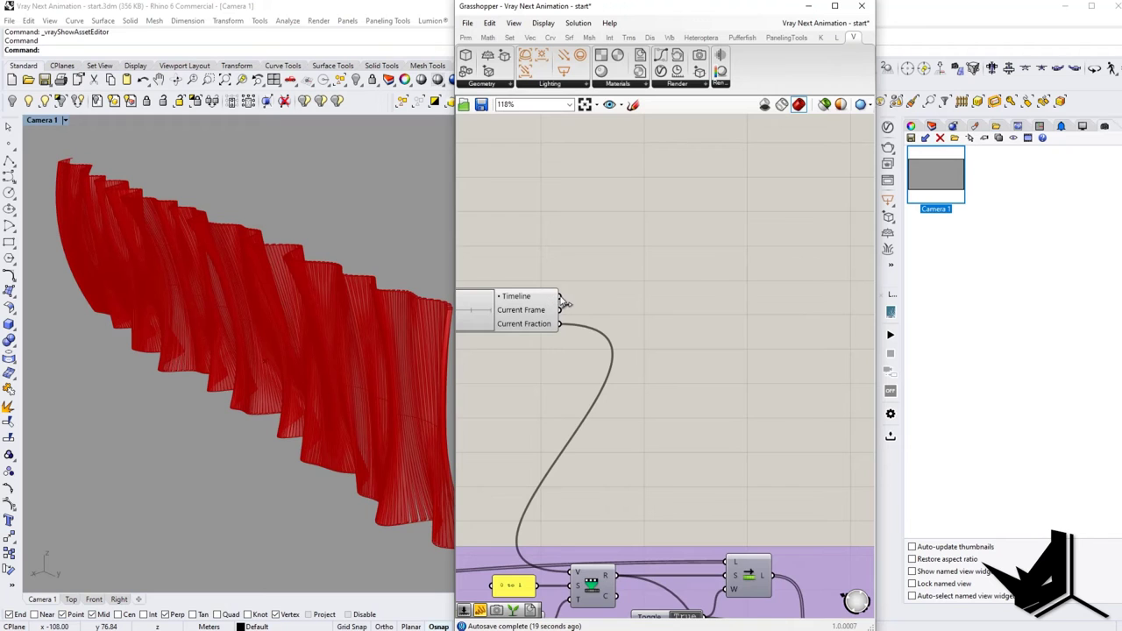
{"action": "scroll", "coordinate": [543, 291], "scroll_direction": "down", "scroll_amount": 10}
{"action": "scroll", "coordinate": [735, 321], "scroll_direction": "up", "scroll_amount": 10}
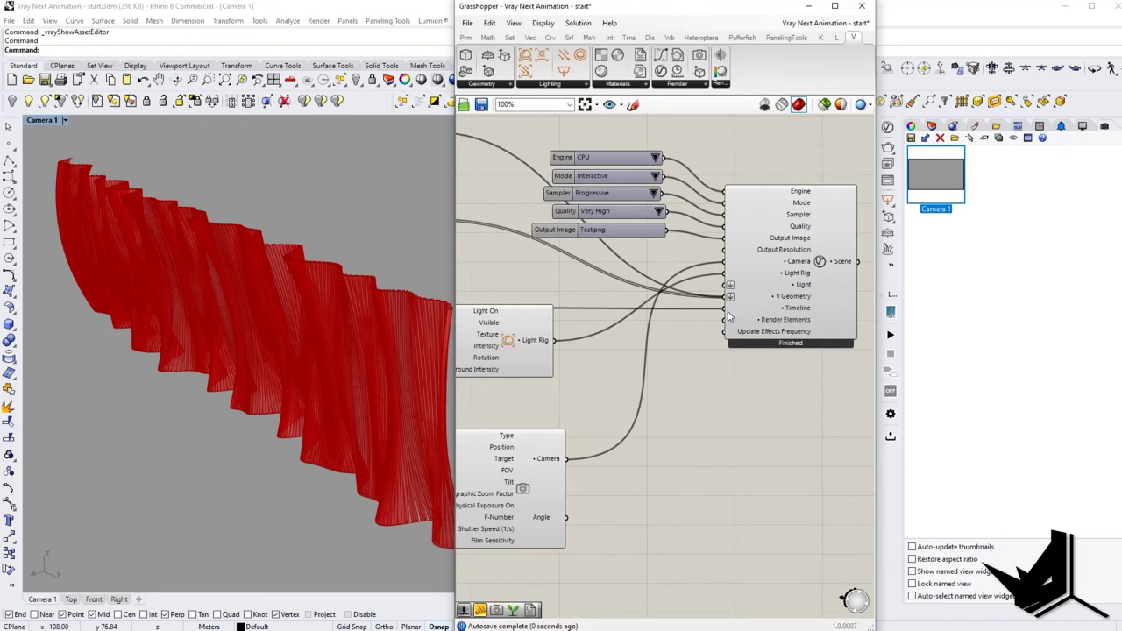
{"action": "right_click_drag", "start_coordinate": [734, 388], "coordinate": [704, 410]}
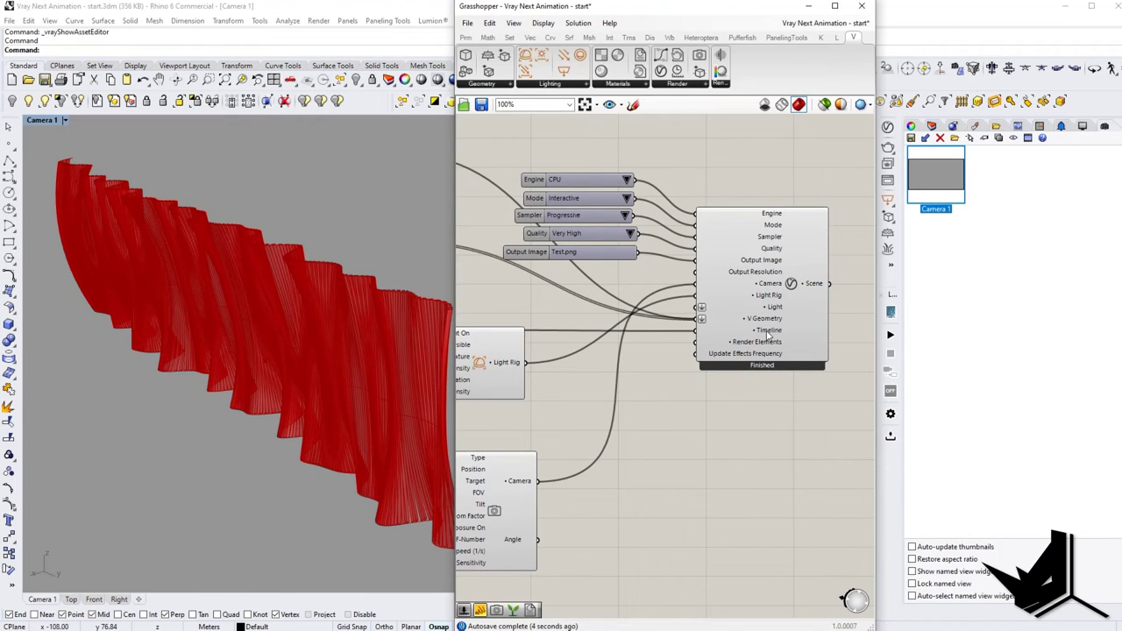
{"action": "scroll", "coordinate": [789, 355], "scroll_direction": "up", "scroll_amount": 2}
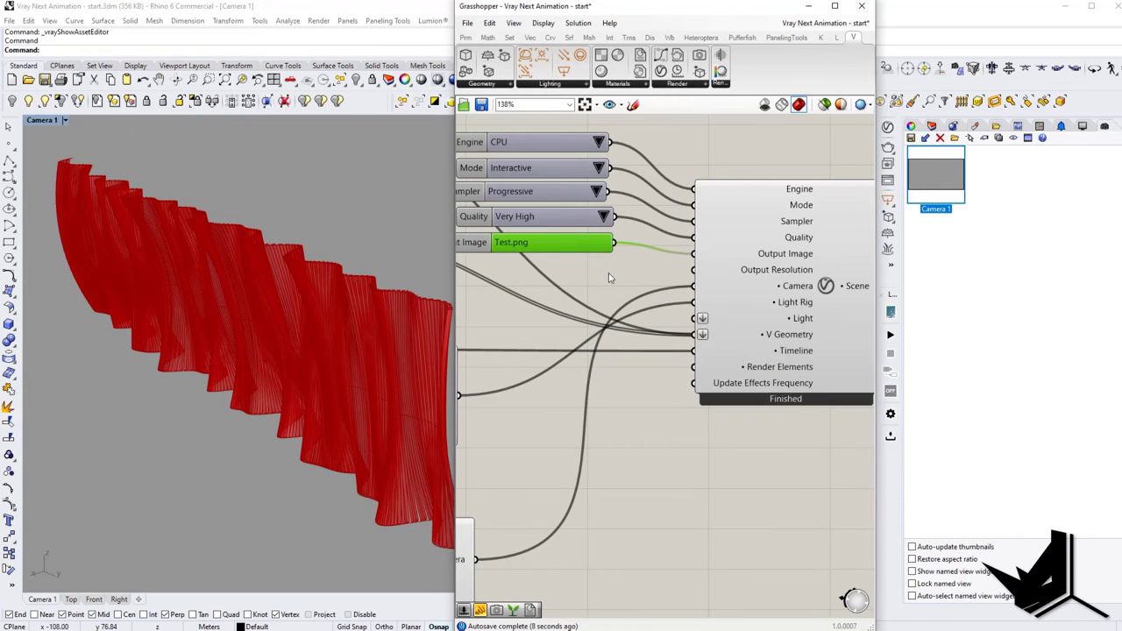
Step: Set the V-Ray Render mode to Production and the sampler to Bucket
{"action": "right_click_drag", "start_coordinate": [617, 277], "coordinate": [658, 320]}
{"action": "scroll", "coordinate": [658, 318], "scroll_direction": "down", "scroll_amount": 2}
{"action": "right_click_drag", "start_coordinate": [562, 221], "coordinate": [587, 236]}
{"action": "scroll", "coordinate": [559, 235], "scroll_direction": "up", "scroll_amount": 1}
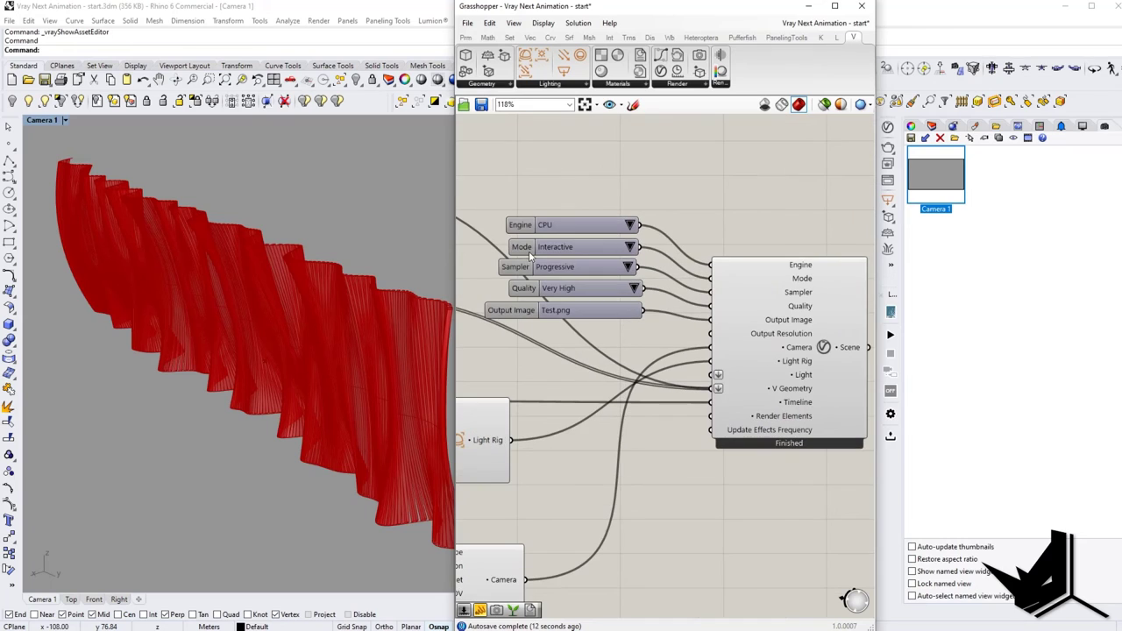
{"action": "left_click", "coordinate": [637, 249]}
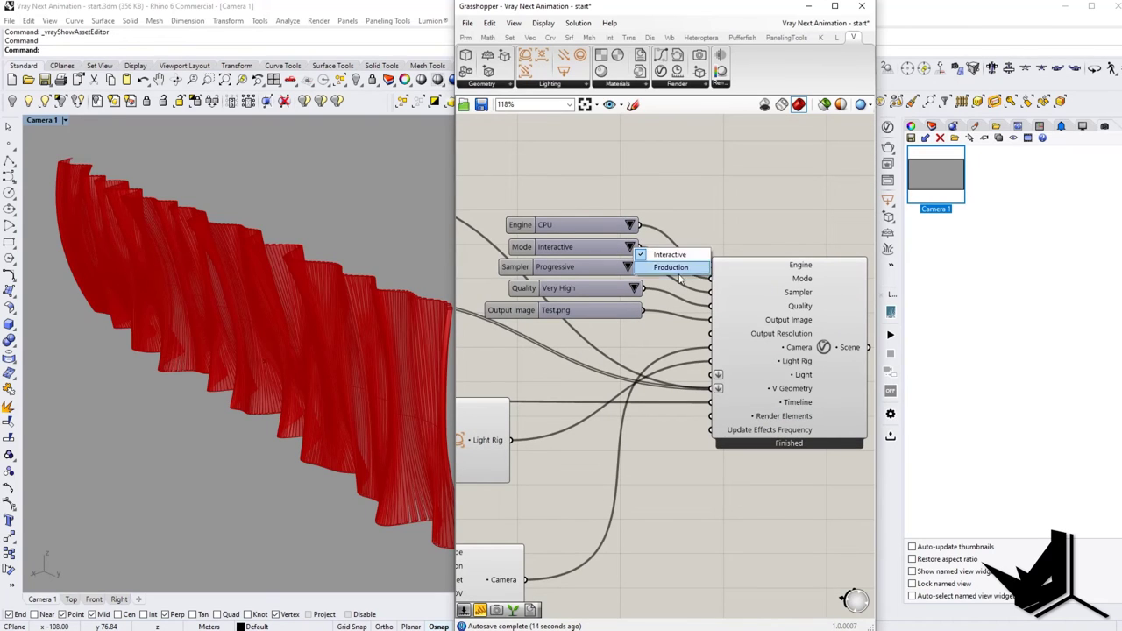
{"action": "left_click", "coordinate": [627, 268]}
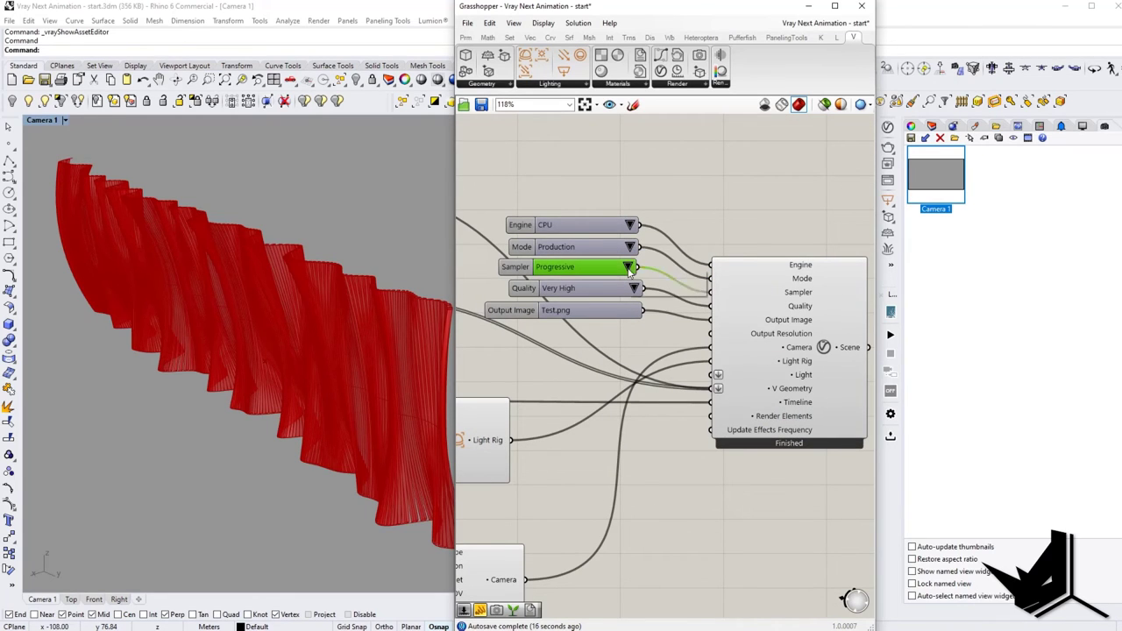
{"action": "left_click", "coordinate": [653, 292]}
{"action": "left_click", "coordinate": [697, 216]}
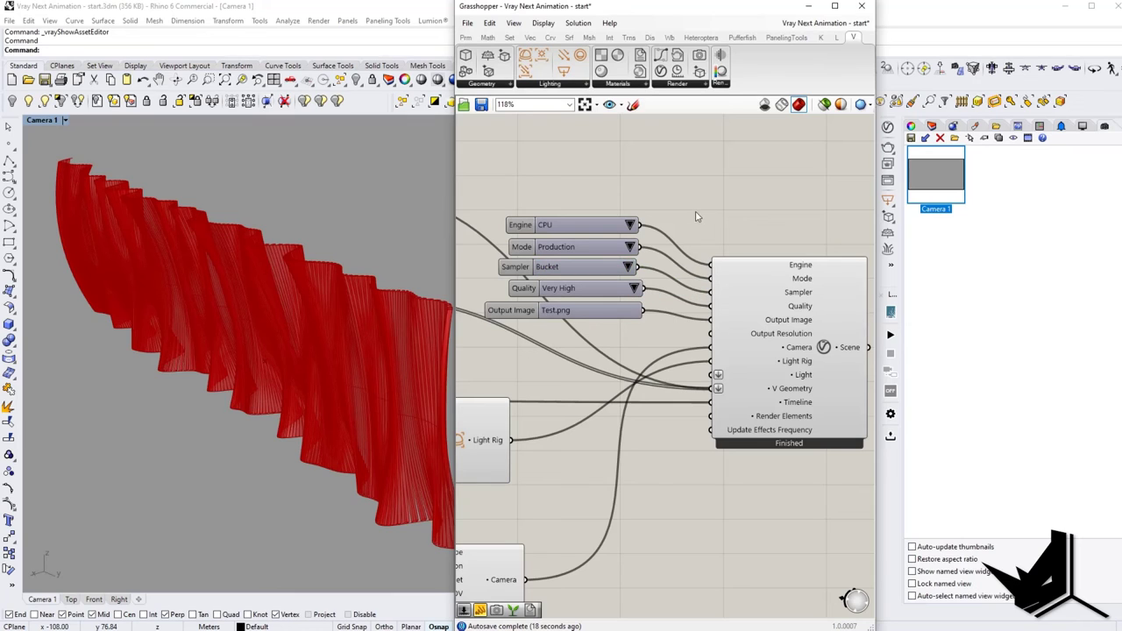
Step: Check the quality presets offered for the V-Ray Render component, keeping Very High
{"action": "left_click", "coordinate": [632, 290]}
{"action": "left_click", "coordinate": [634, 289]}
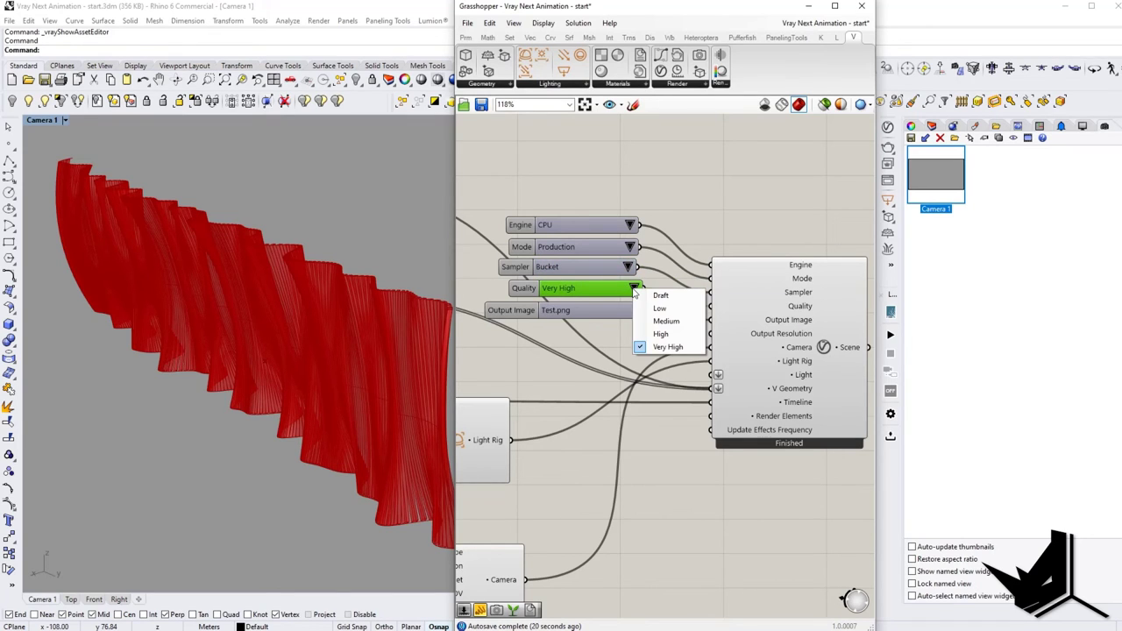
{"action": "left_click", "coordinate": [693, 182]}
Step: Examine the Curves Length slider at the start of the definition and return to the render settings
{"action": "right_click_drag", "start_coordinate": [620, 295], "coordinate": [680, 307]}
{"action": "scroll", "coordinate": [707, 315], "scroll_direction": "down", "scroll_amount": 8}
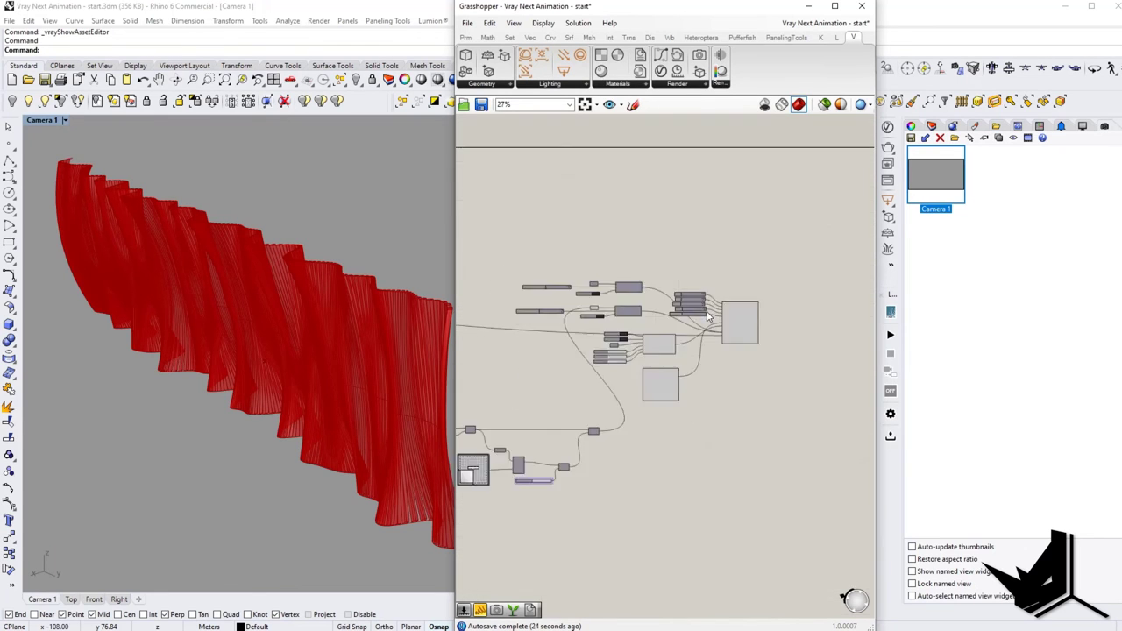
{"action": "right_click_drag", "start_coordinate": [534, 279], "coordinate": [795, 279]}
{"action": "right_click_drag", "start_coordinate": [507, 323], "coordinate": [838, 273]}
{"action": "scroll", "coordinate": [622, 386], "scroll_direction": "up", "scroll_amount": 2}
{"action": "scroll", "coordinate": [667, 377], "scroll_direction": "up", "scroll_amount": 5}
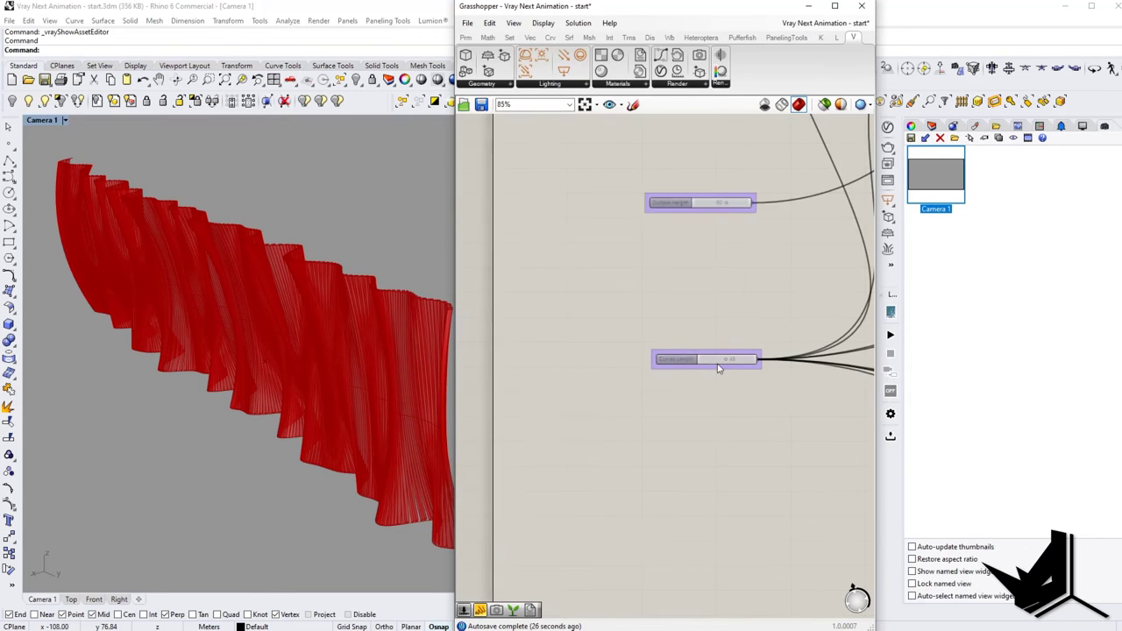
{"action": "scroll", "coordinate": [702, 389], "scroll_direction": "down", "scroll_amount": 3}
{"action": "scroll", "coordinate": [723, 385], "scroll_direction": "up", "scroll_amount": 2}
{"action": "scroll", "coordinate": [723, 385], "scroll_direction": "down", "scroll_amount": 4}
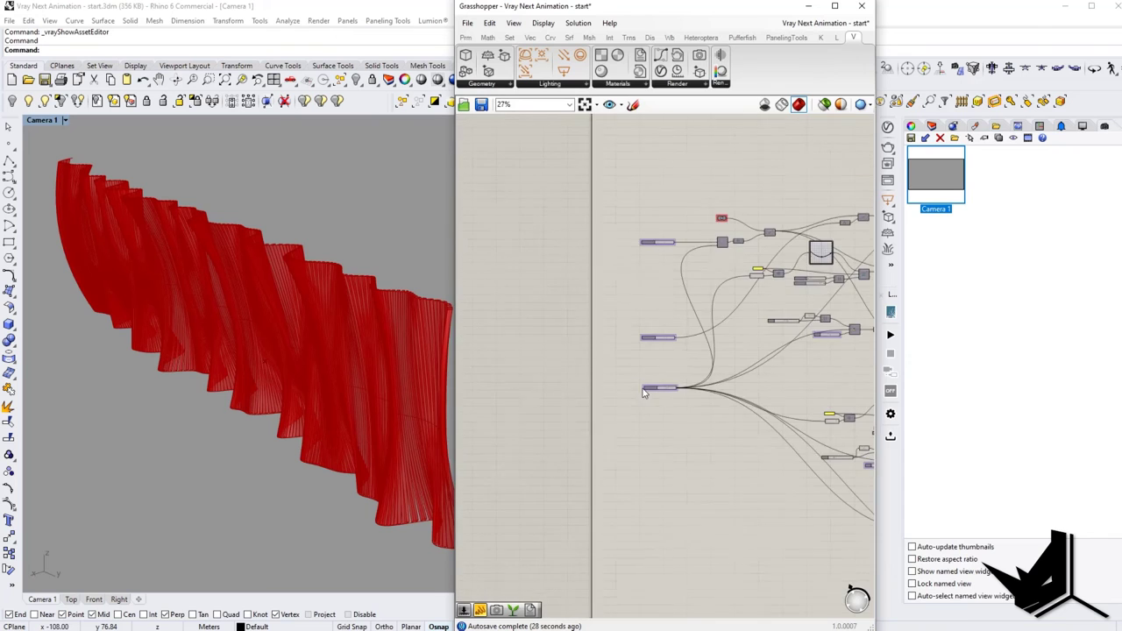
{"action": "scroll", "coordinate": [722, 357], "scroll_direction": "up", "scroll_amount": 2}
{"action": "scroll", "coordinate": [724, 357], "scroll_direction": "up", "scroll_amount": 2}
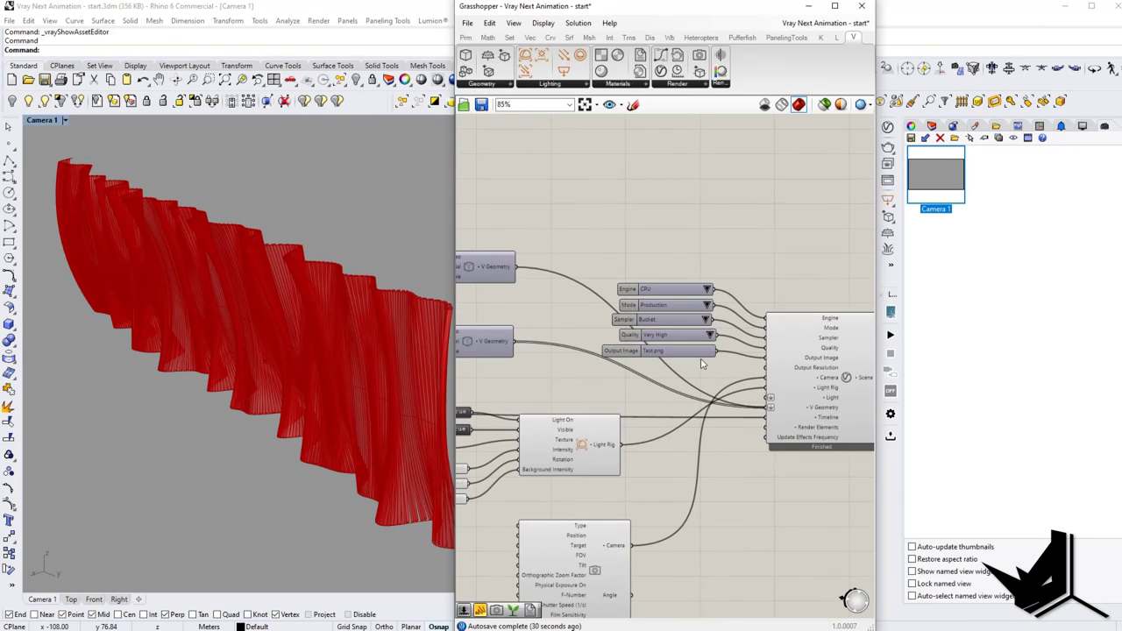
Step: Review the render quality list once more and close it with Very High still selected
{"action": "scroll", "coordinate": [701, 354], "scroll_direction": "up", "scroll_amount": 2}
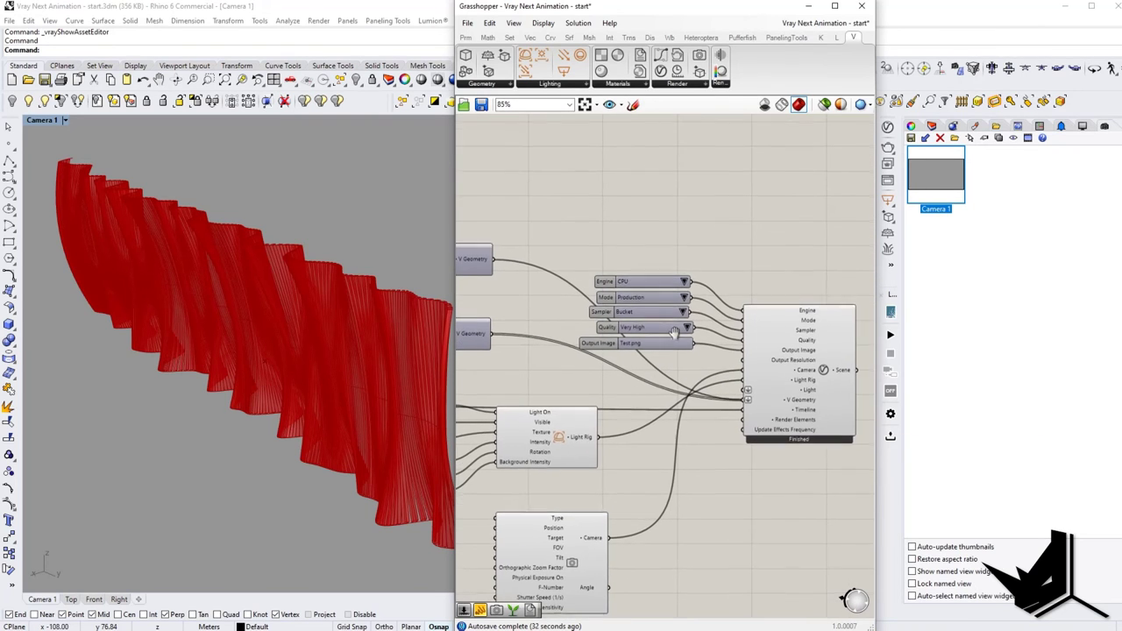
{"action": "left_click", "coordinate": [712, 324]}
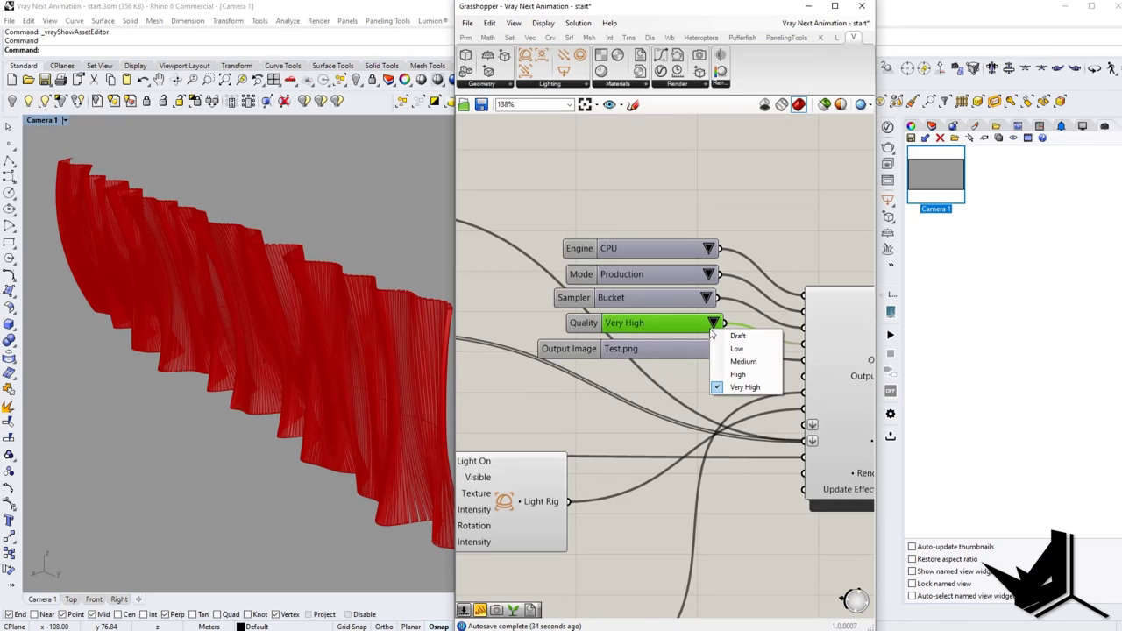
{"action": "left_click", "coordinate": [693, 387]}
{"action": "scroll", "coordinate": [688, 385], "scroll_direction": "down", "scroll_amount": 3}
{"action": "right_click_drag", "start_coordinate": [676, 369], "coordinate": [655, 334]}
{"action": "scroll", "coordinate": [656, 325], "scroll_direction": "up", "scroll_amount": 2}
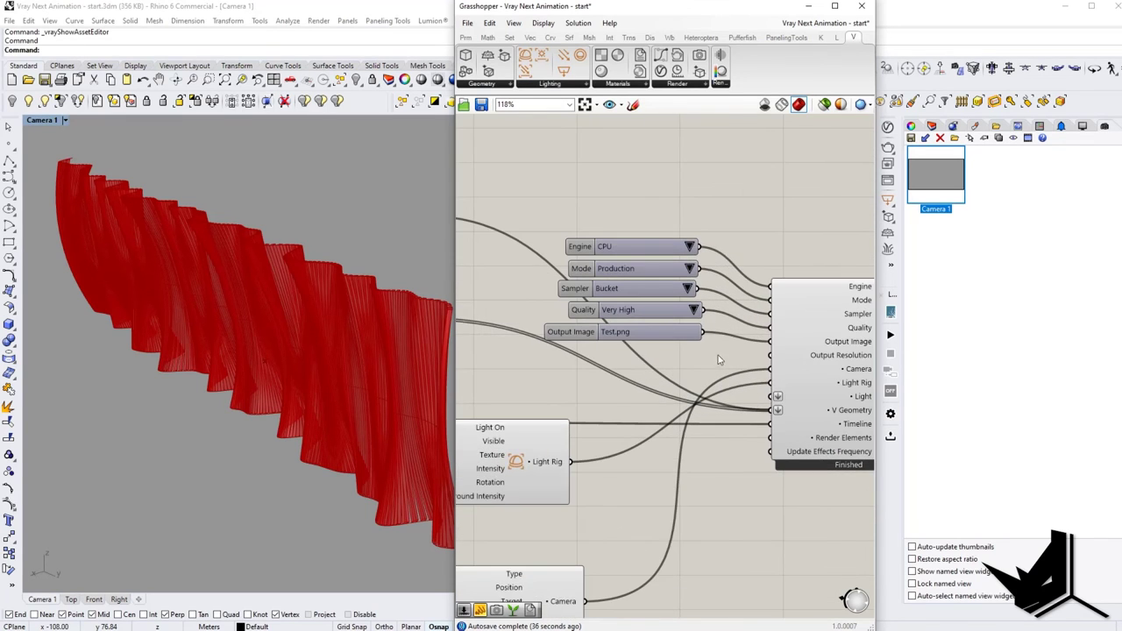
Step: Insert a relay on the Timeline wire near the V-Ray Render component and disconnect it from the Timeline input
{"action": "right_click_drag", "start_coordinate": [727, 358], "coordinate": [703, 395]}
{"action": "scroll", "coordinate": [703, 393], "scroll_direction": "down", "scroll_amount": 3}
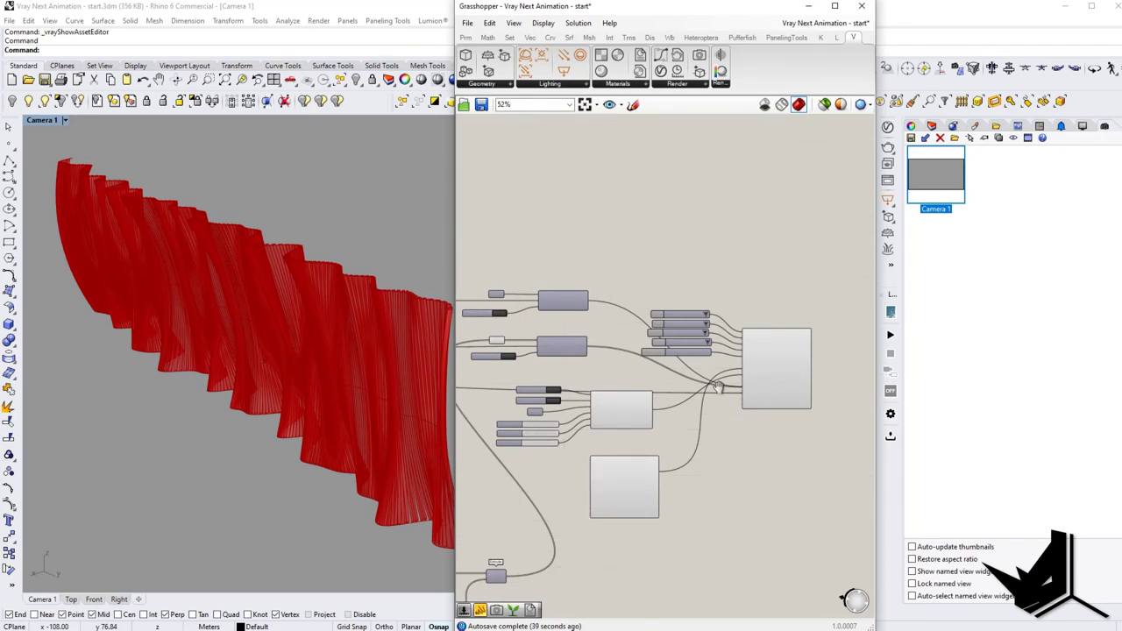
{"action": "scroll", "coordinate": [735, 396], "scroll_direction": "up", "scroll_amount": 2}
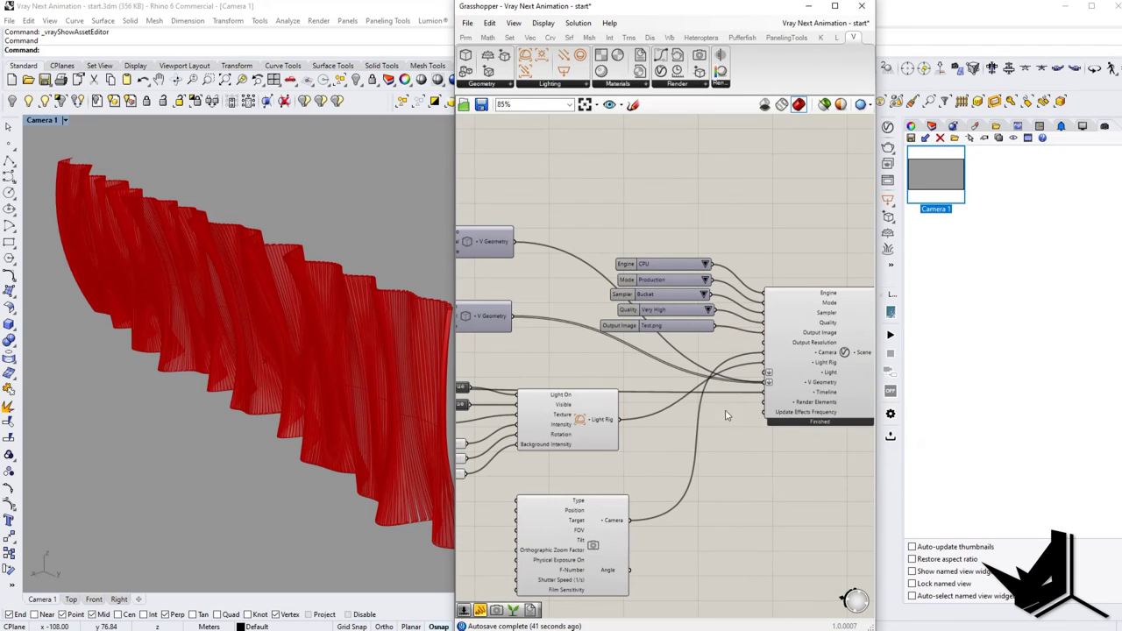
{"action": "right_click_drag", "start_coordinate": [726, 416], "coordinate": [759, 423]}
{"action": "scroll", "coordinate": [732, 400], "scroll_direction": "up", "scroll_amount": 4}
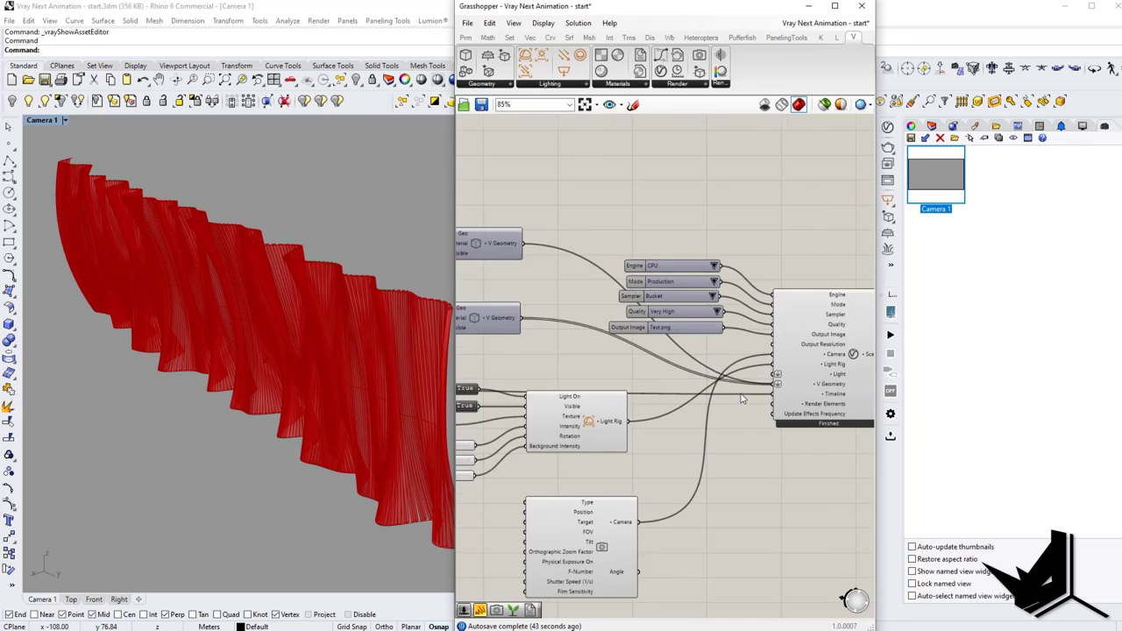
{"action": "double_click", "coordinate": [734, 395]}
{"action": "right_click_drag", "start_coordinate": [734, 396], "coordinate": [724, 421]}
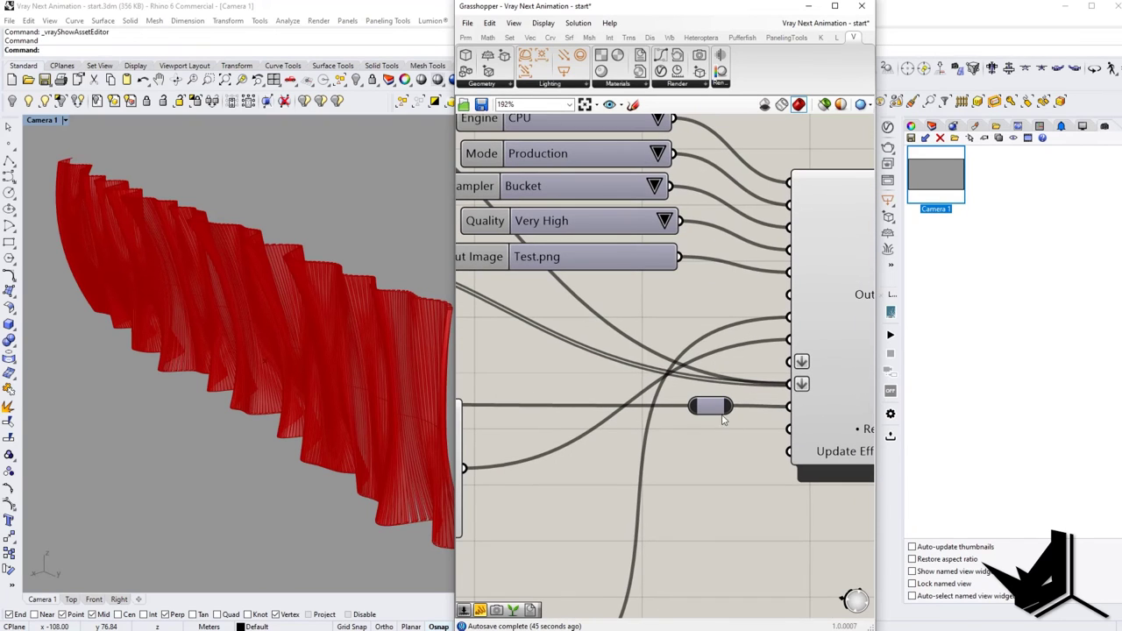
{"action": "scroll", "coordinate": [705, 410], "scroll_direction": "up", "scroll_amount": 2}
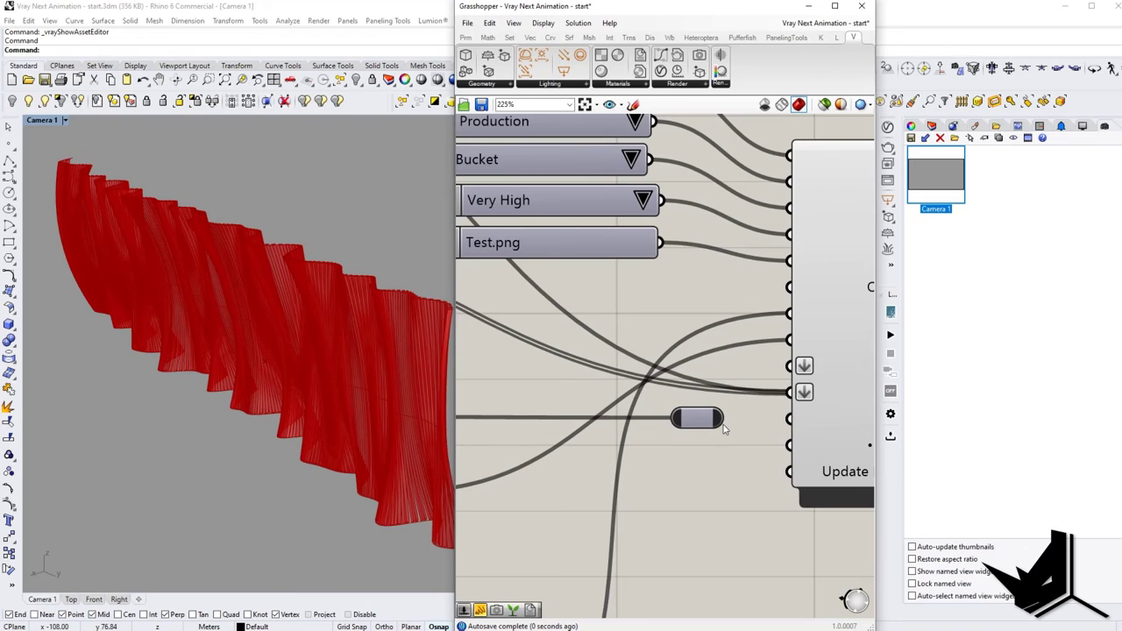
Step: Start a single-image render from the V-Ray Render component and move the frame buffer window to the middle of the screen
{"action": "scroll", "coordinate": [727, 425], "scroll_direction": "down", "scroll_amount": 5}
{"action": "right_click", "coordinate": [795, 372]}
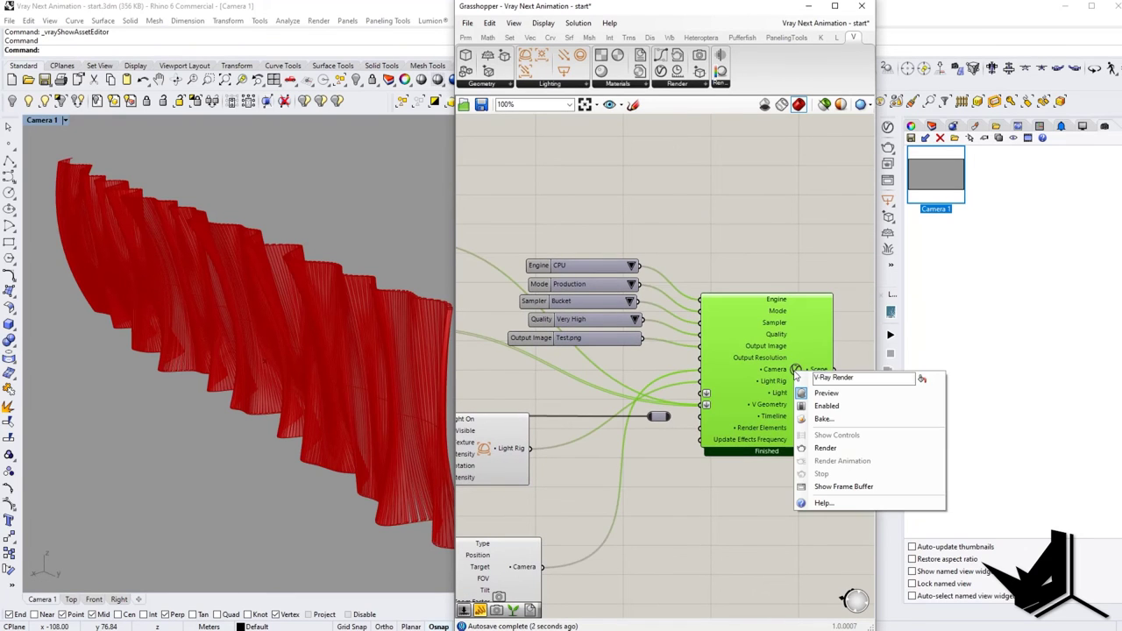
{"action": "left_click", "coordinate": [815, 448]}
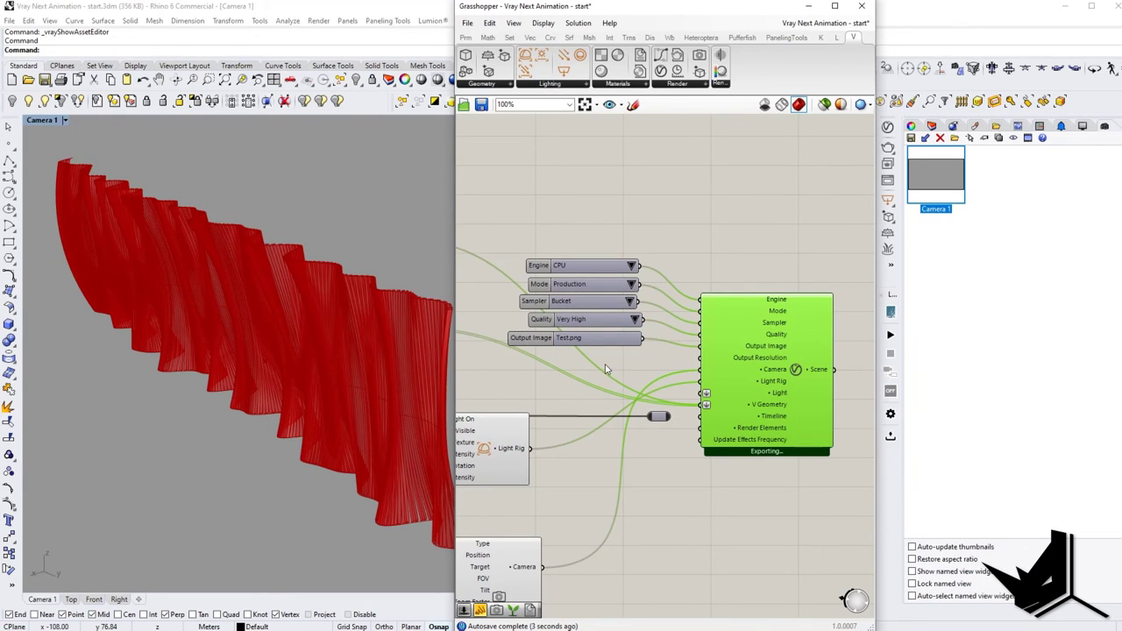
{"action": "left_click_drag", "start_coordinate": [226, 19], "coordinate": [550, 193]}
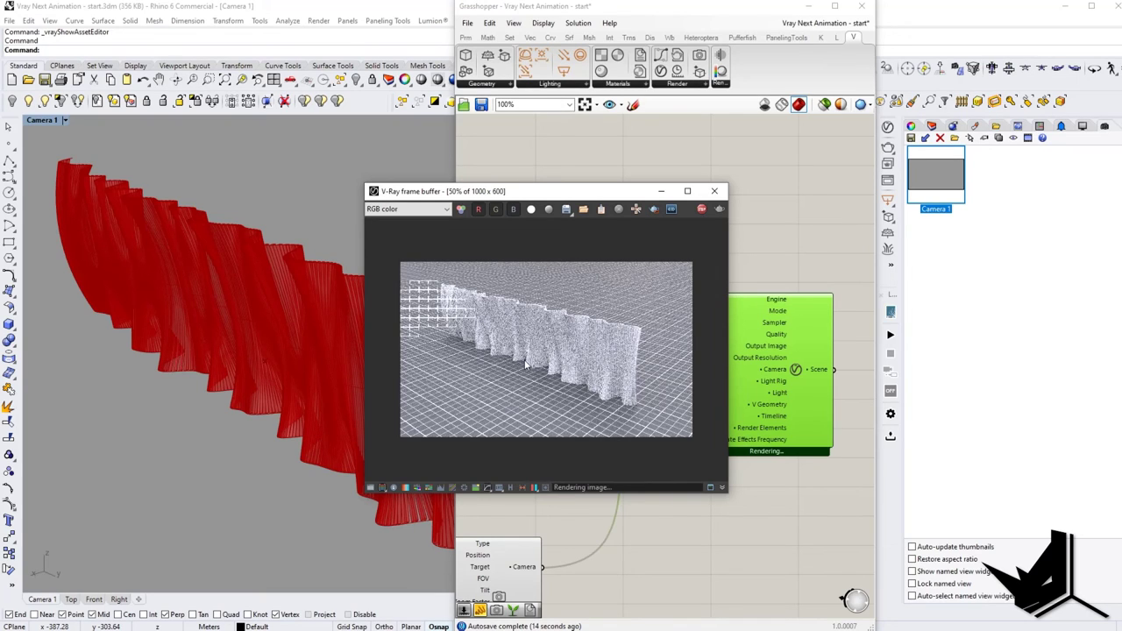
Step: Inspect the facade render in an enlarged frame buffer at different zoom levels, then stop the render and close the window
{"action": "scroll", "coordinate": [452, 323], "scroll_direction": "up", "scroll_amount": 2}
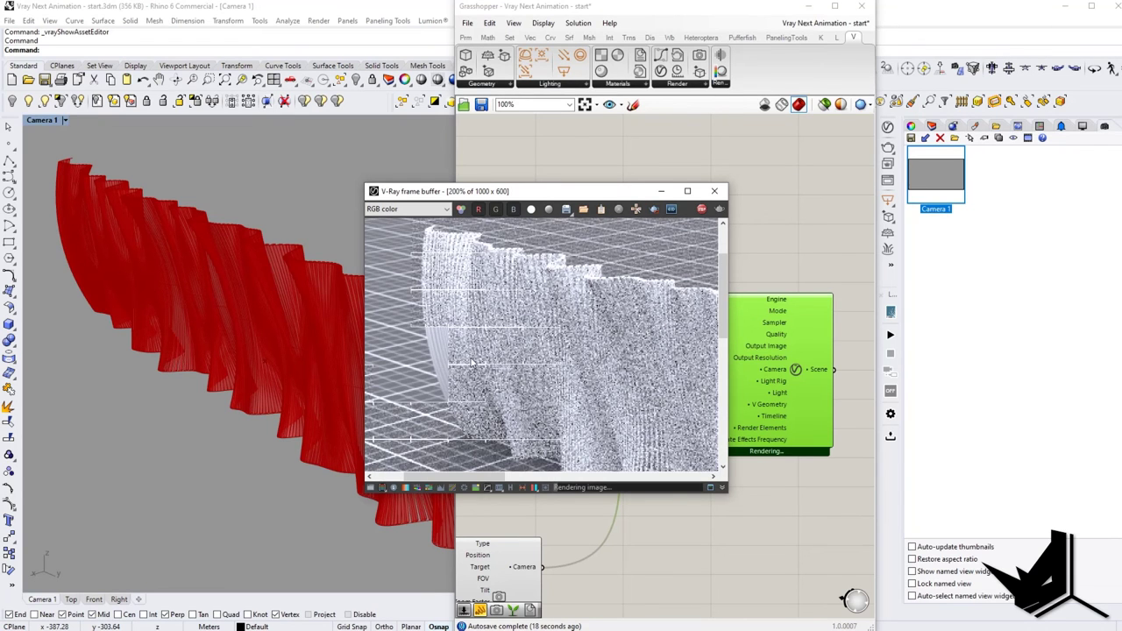
{"action": "scroll", "coordinate": [472, 363], "scroll_direction": "down", "scroll_amount": 1}
{"action": "scroll", "coordinate": [470, 366], "scroll_direction": "down", "scroll_amount": 1}
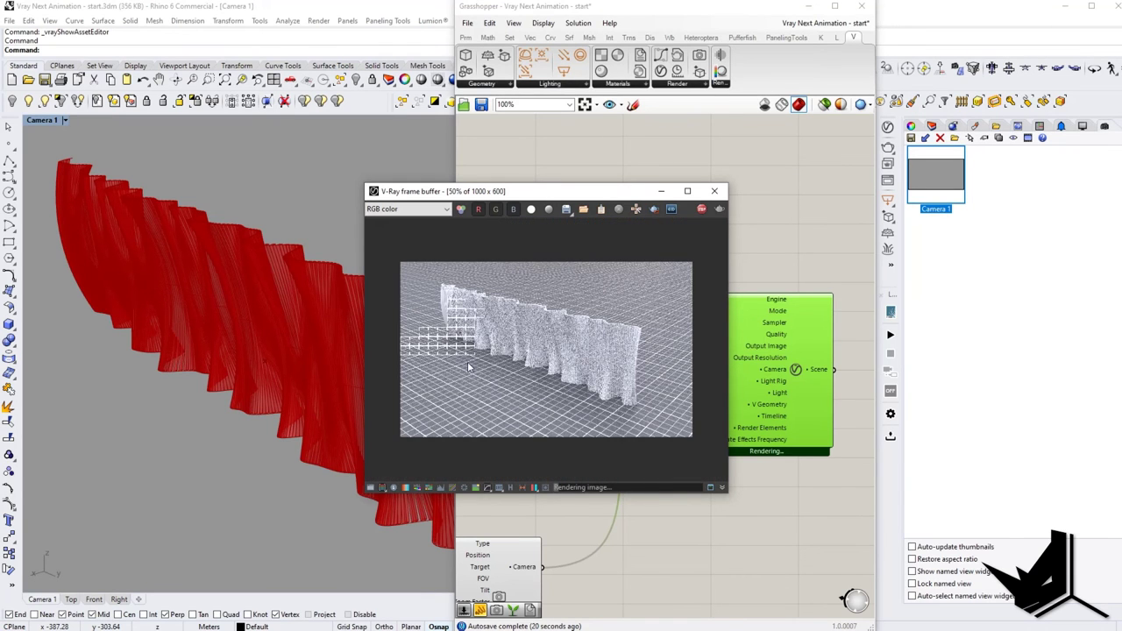
{"action": "scroll", "coordinate": [450, 324], "scroll_direction": "up", "scroll_amount": 2}
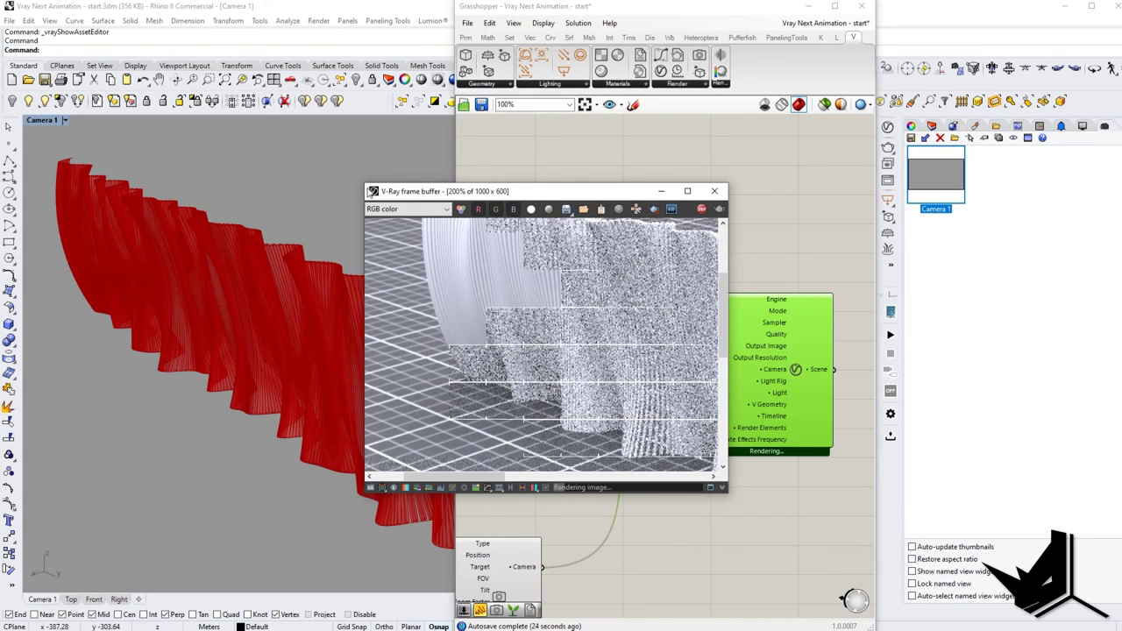
{"action": "left_click_drag", "start_coordinate": [366, 185], "coordinate": [104, 64]}
{"action": "scroll", "coordinate": [418, 272], "scroll_direction": "down", "scroll_amount": 2}
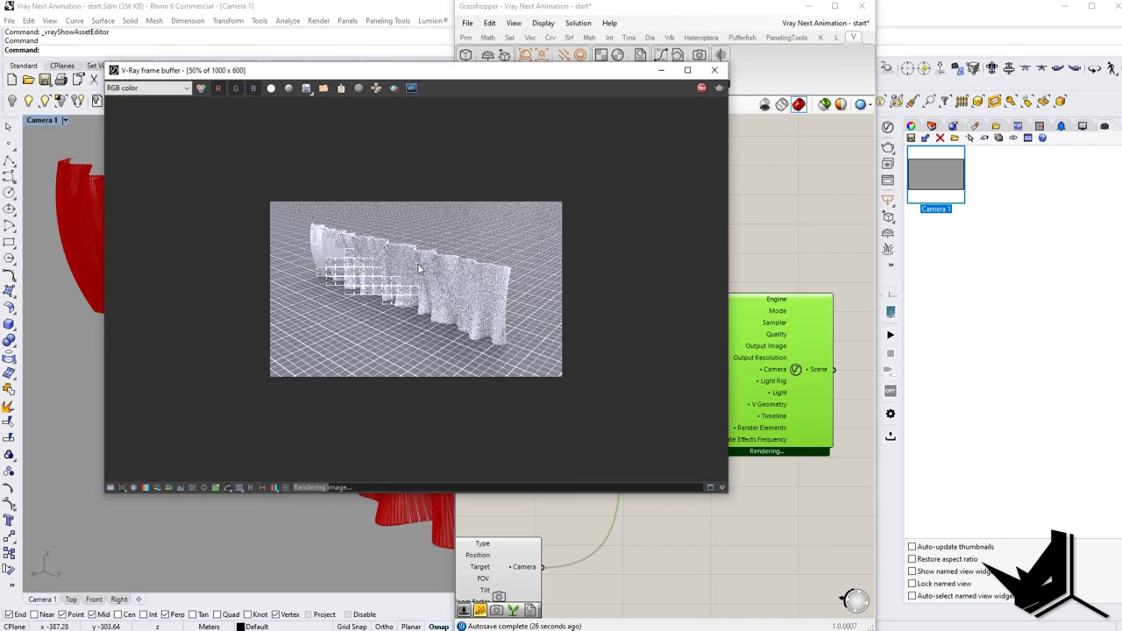
{"action": "scroll", "coordinate": [418, 272], "scroll_direction": "up", "scroll_amount": 1}
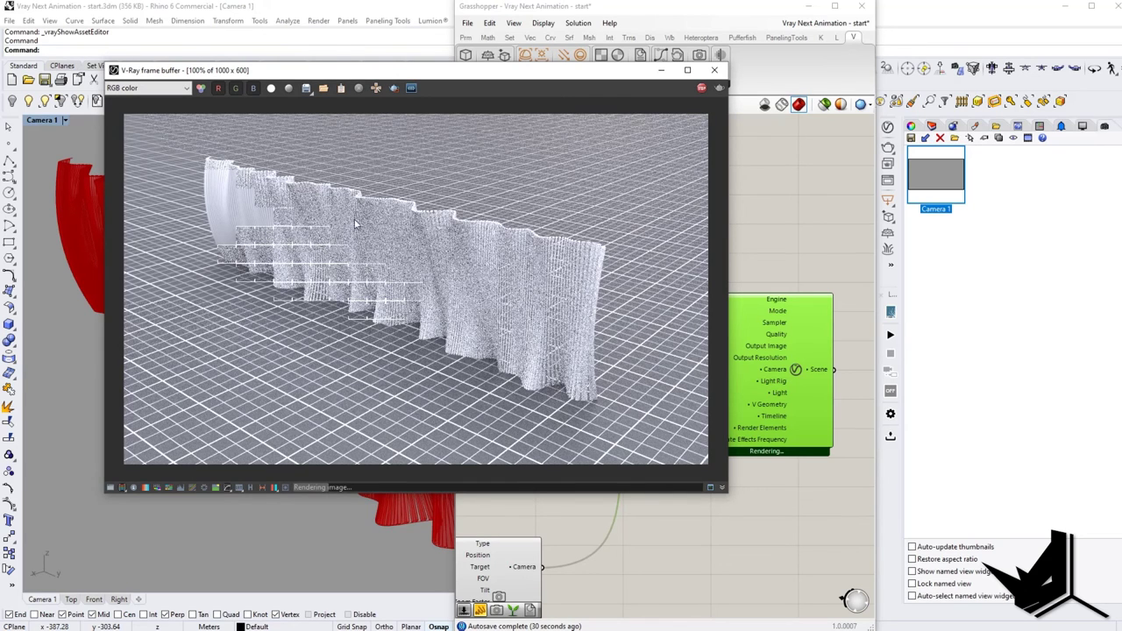
{"action": "left_click", "coordinate": [702, 89]}
{"action": "left_click", "coordinate": [715, 71]}
Step: Reconnect the relay to the V-Ray Render component's Timeline input and start rendering the animation
{"action": "scroll", "coordinate": [666, 418], "scroll_direction": "up", "scroll_amount": 3}
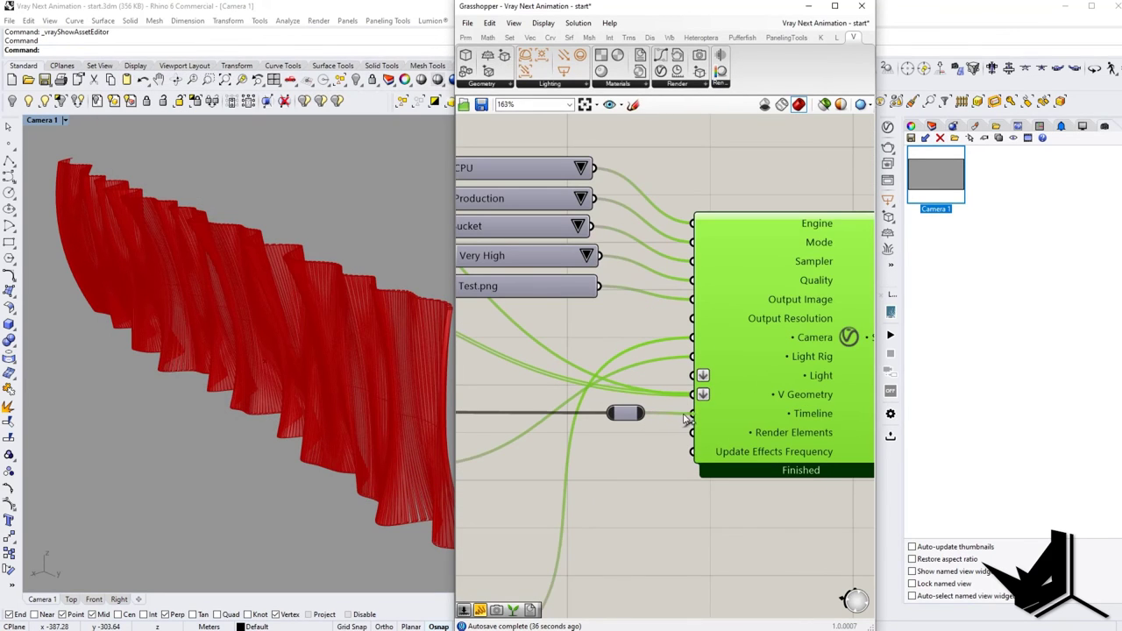
{"action": "scroll", "coordinate": [605, 404], "scroll_direction": "down", "scroll_amount": 3}
{"action": "right_click_drag", "start_coordinate": [646, 383], "coordinate": [675, 393]}
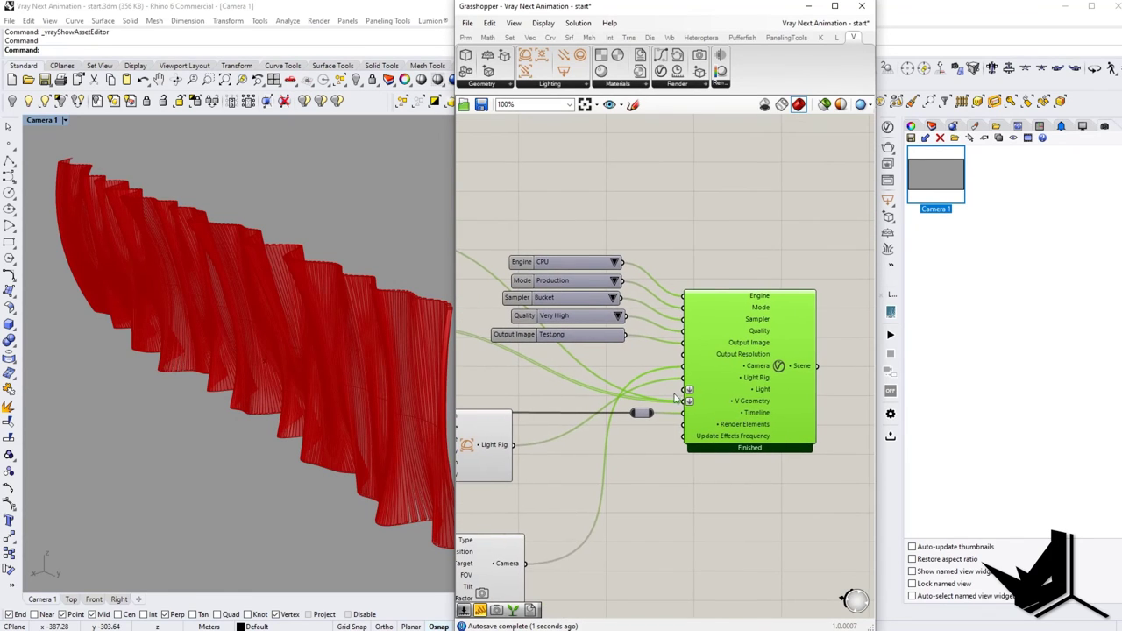
{"action": "right_click", "coordinate": [779, 372]}
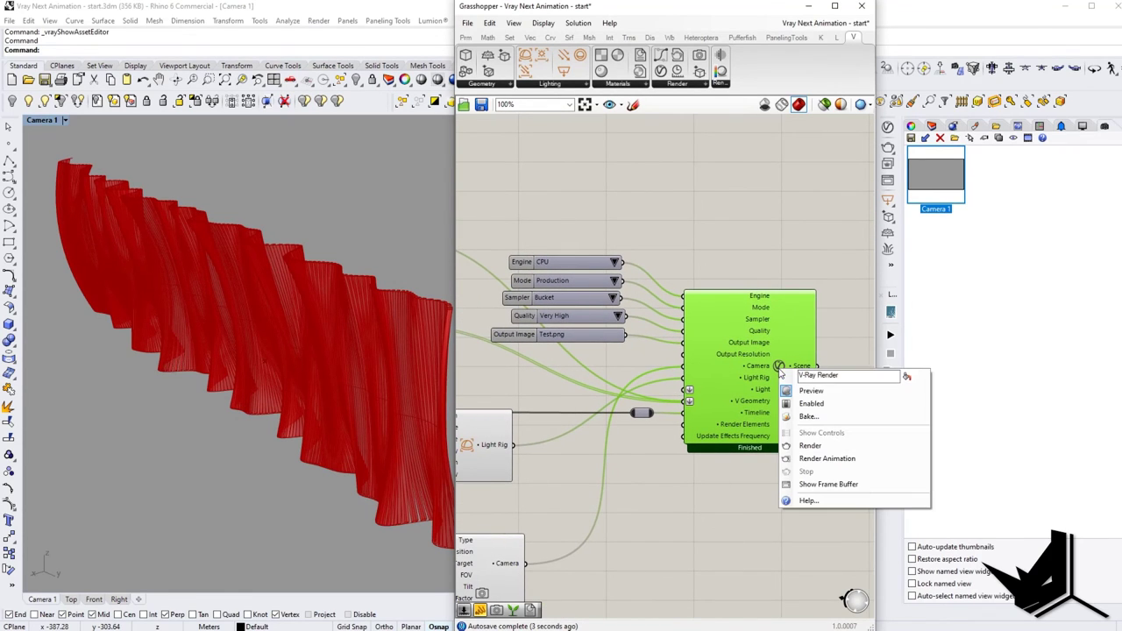
{"action": "left_click", "coordinate": [837, 465]}
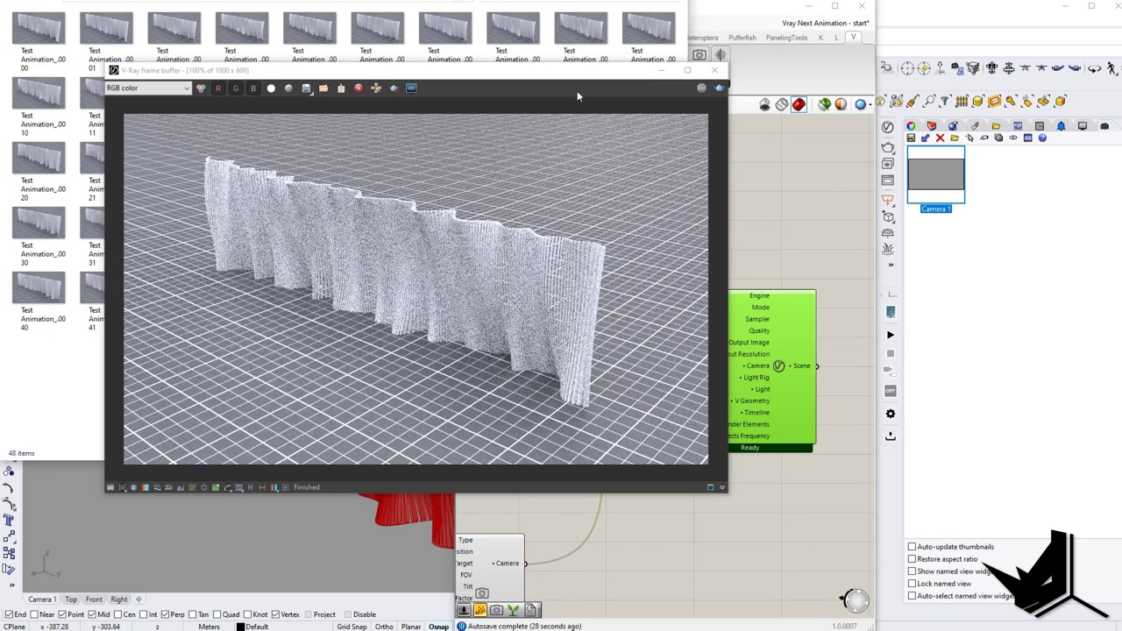
Step: Close the frame buffer and check the rendered Test Animation frames in the output folder by selecting them all and clearing the selection
{"action": "left_click", "coordinate": [717, 71]}
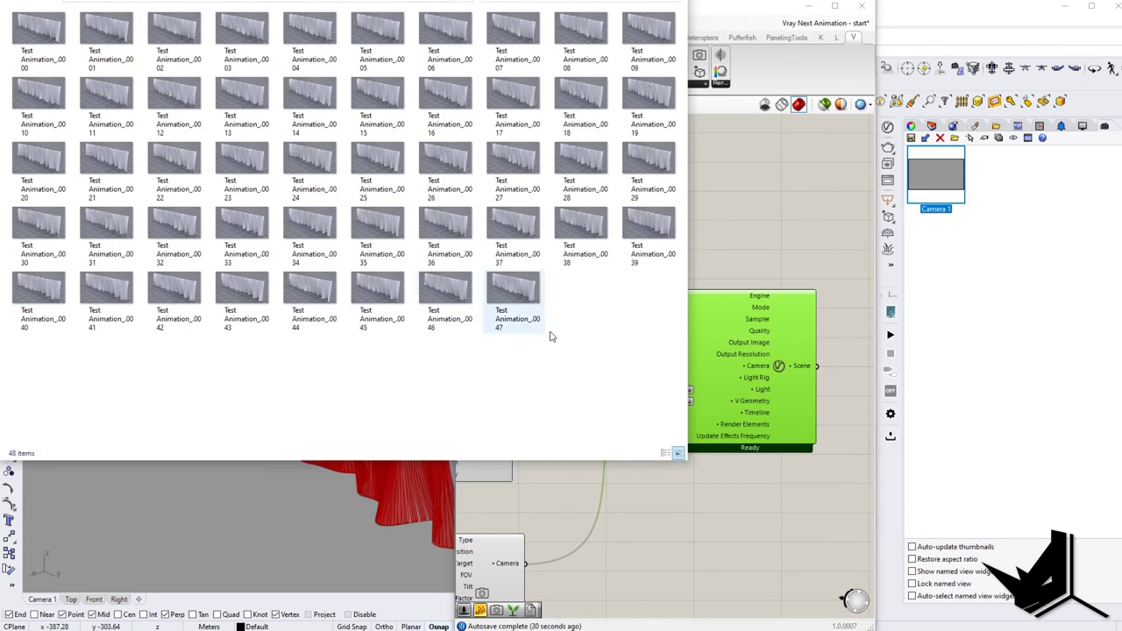
{"action": "left_click_drag", "start_coordinate": [640, 355], "coordinate": [28, 21]}
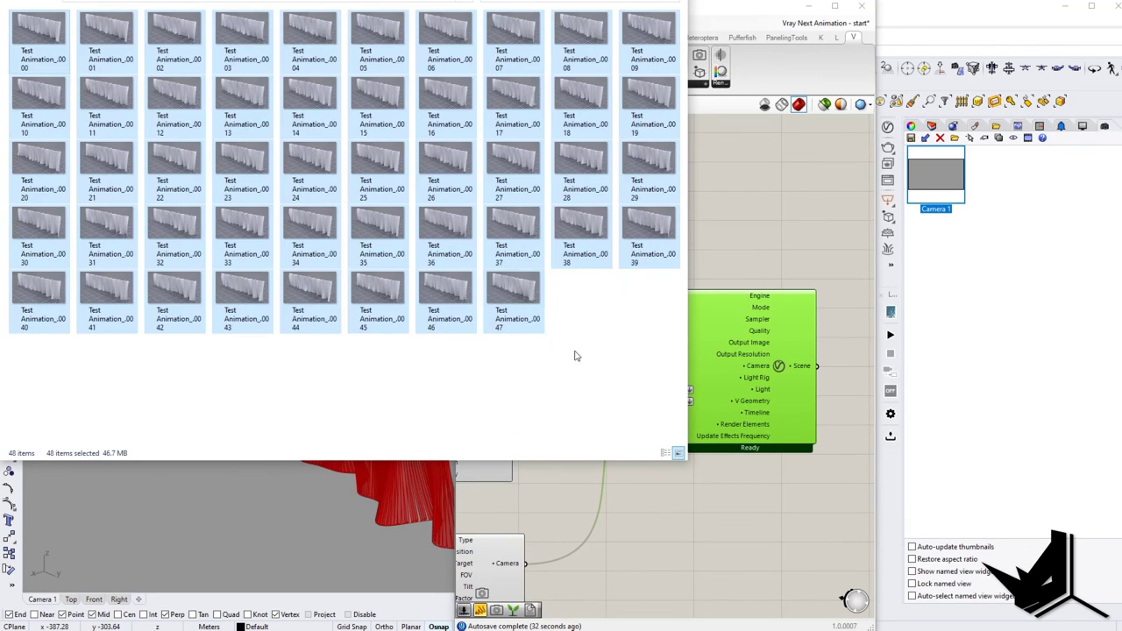
{"action": "left_click", "coordinate": [616, 371]}
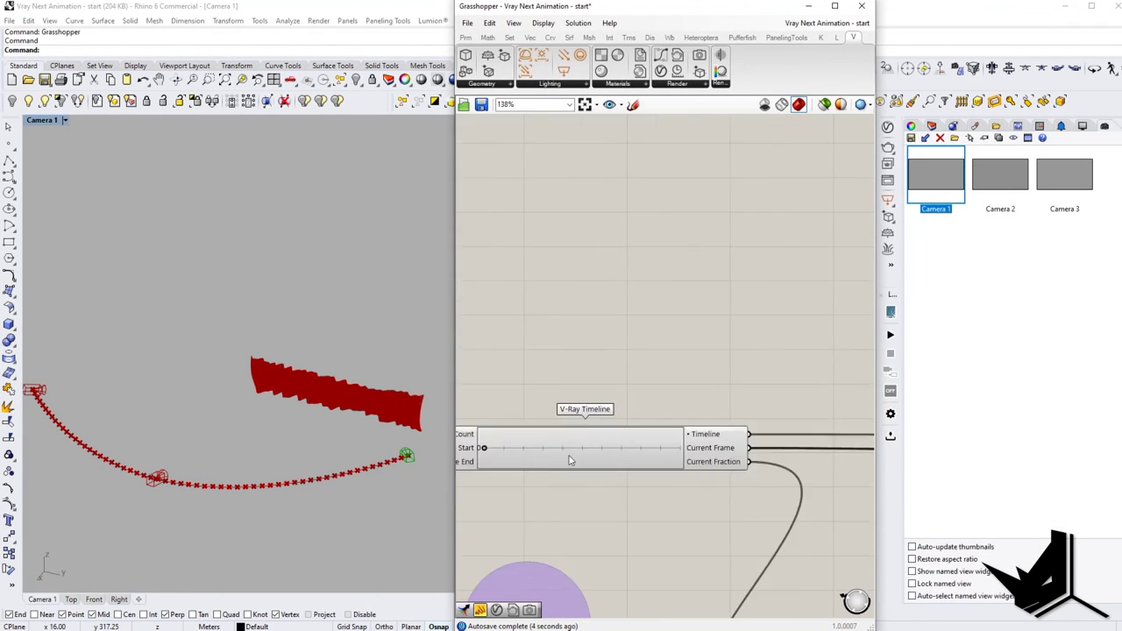
Step: Set the V-Ray Timeline's current frame to 10 and inspect the moving camera near the facade
{"action": "right_click", "coordinate": [563, 450]}
{"action": "type", "text": "10"}
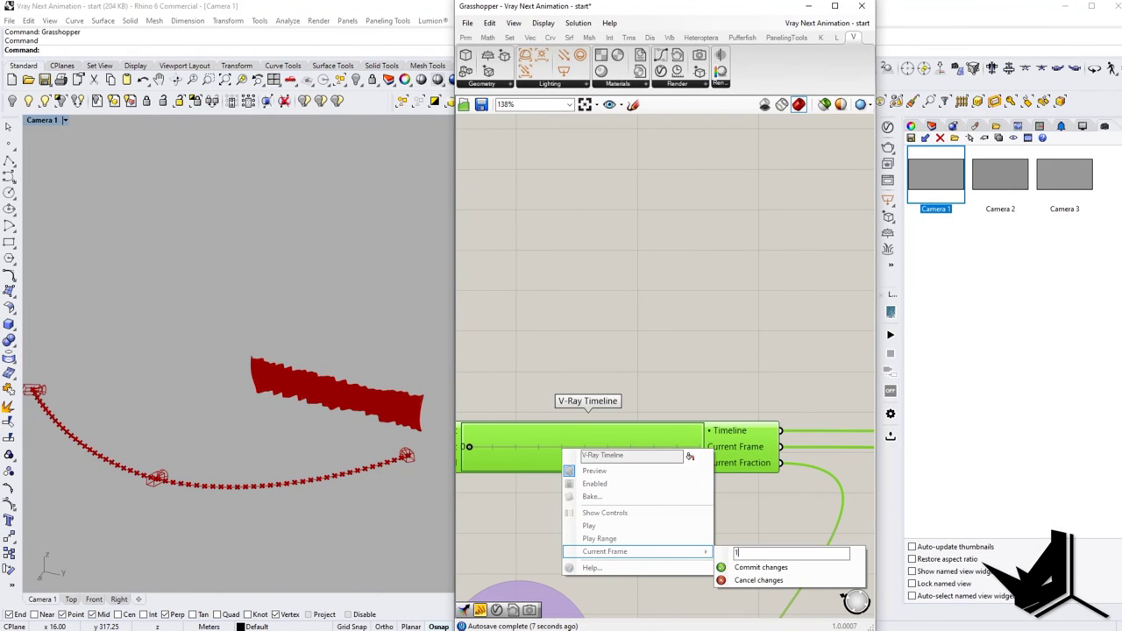
{"action": "key", "text": "Return"}
{"action": "scroll", "coordinate": [350, 480], "scroll_direction": "up", "scroll_amount": 8}
{"action": "scroll", "coordinate": [347, 453], "scroll_direction": "down", "scroll_amount": 8}
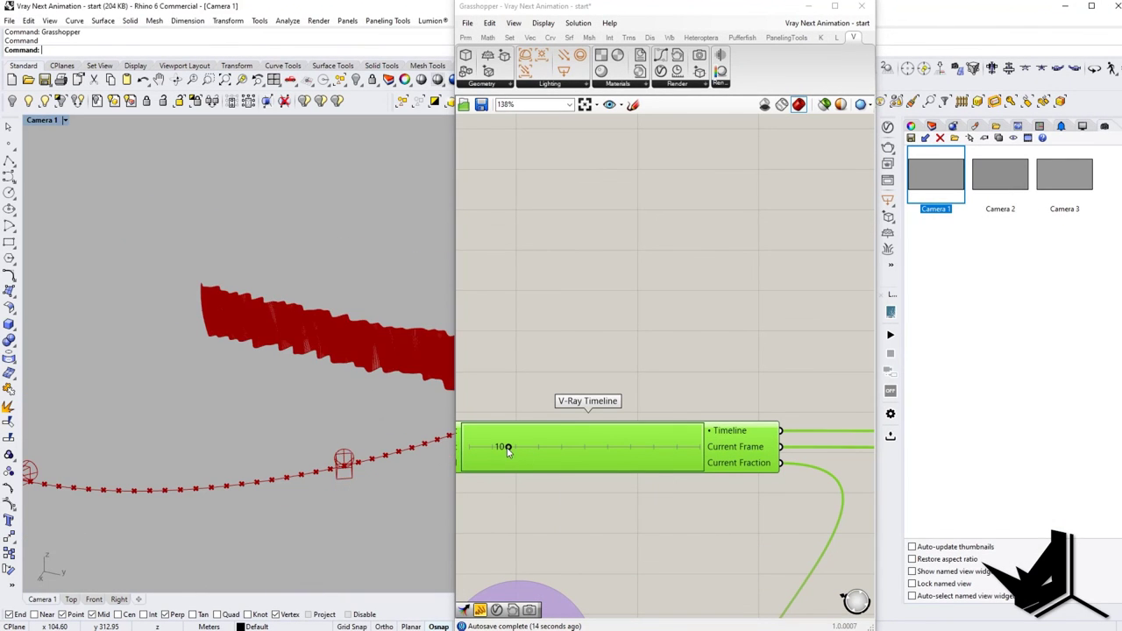
Step: Set the V-Ray Timeline's current frame to 11 and check the camera's position along its path in the Rhino viewport
{"action": "right_click", "coordinate": [508, 451]}
{"action": "mouse_move", "coordinate": [561, 550]}
{"action": "left_click_drag", "start_coordinate": [713, 554], "coordinate": [658, 552]}
{"action": "type", "text": "50"}
{"action": "key", "text": "Return"}
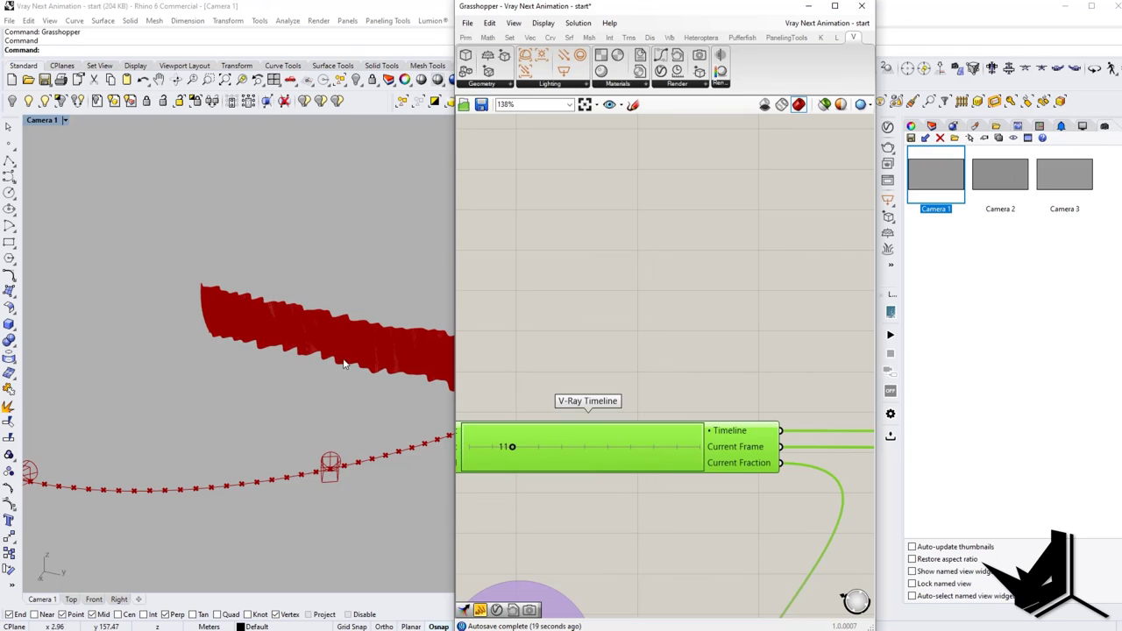
{"action": "scroll", "coordinate": [332, 476], "scroll_direction": "down", "scroll_amount": 8}
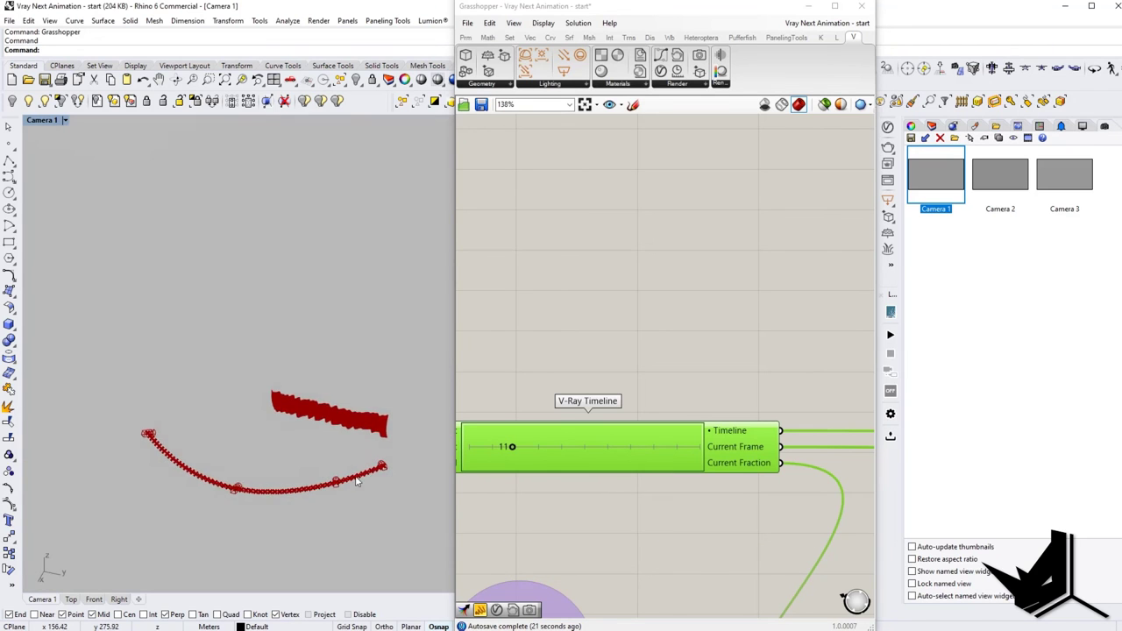
{"action": "scroll", "coordinate": [343, 483], "scroll_direction": "up", "scroll_amount": 9}
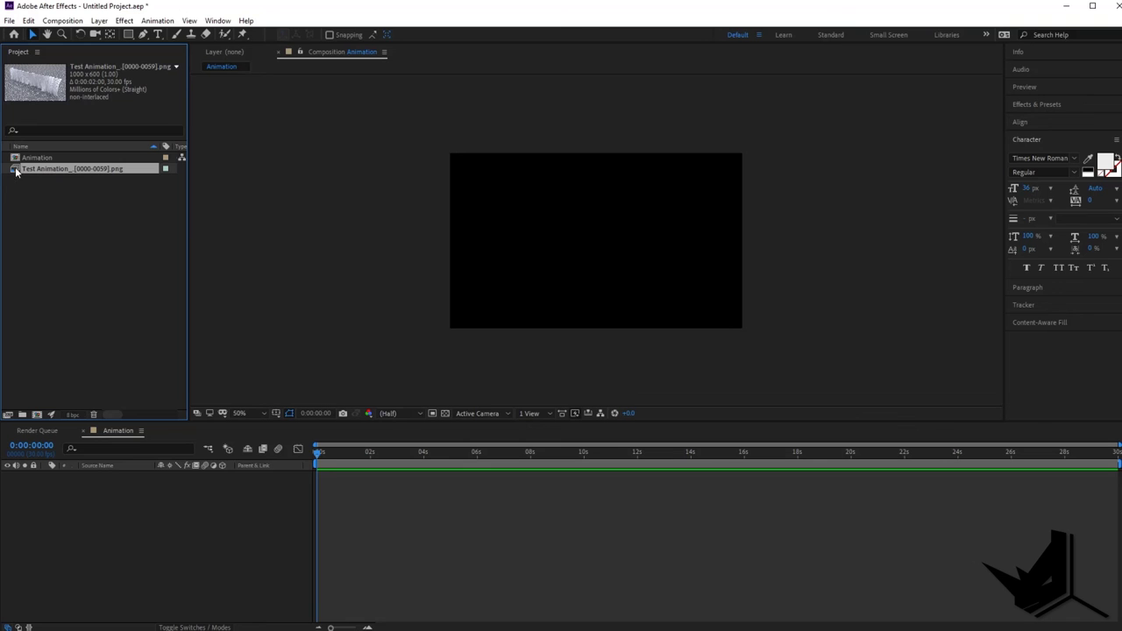
Step: In After Effects, place the Test Animation_.[0000-0059].png sequence in the Animation composition and play a preview
{"action": "left_click_drag", "start_coordinate": [21, 172], "coordinate": [597, 251]}
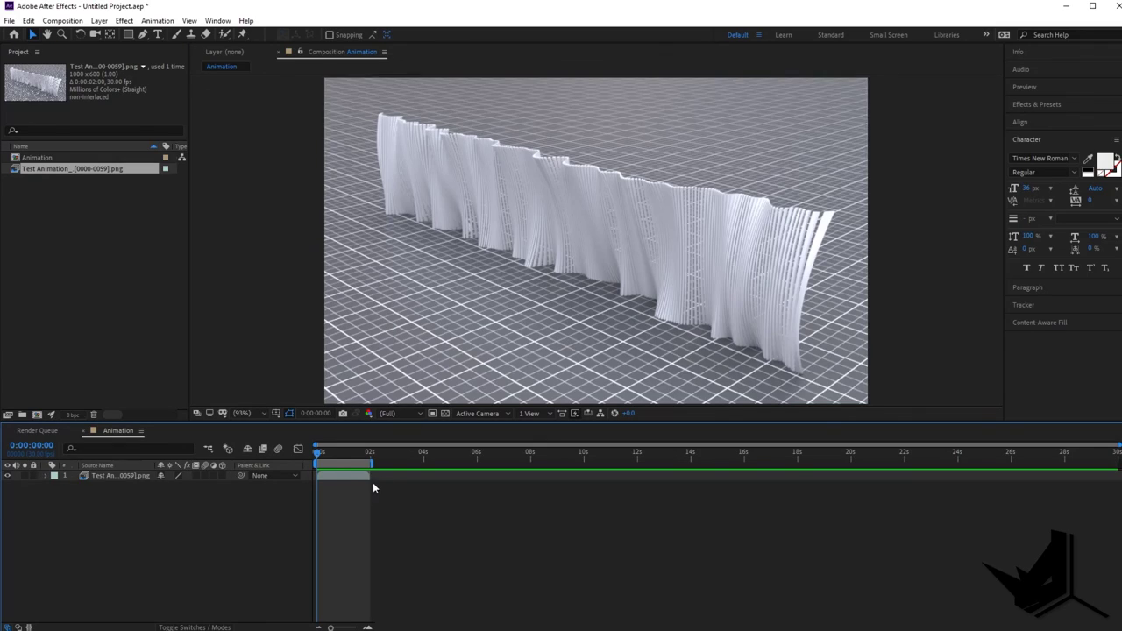
{"action": "key", "text": "space"}
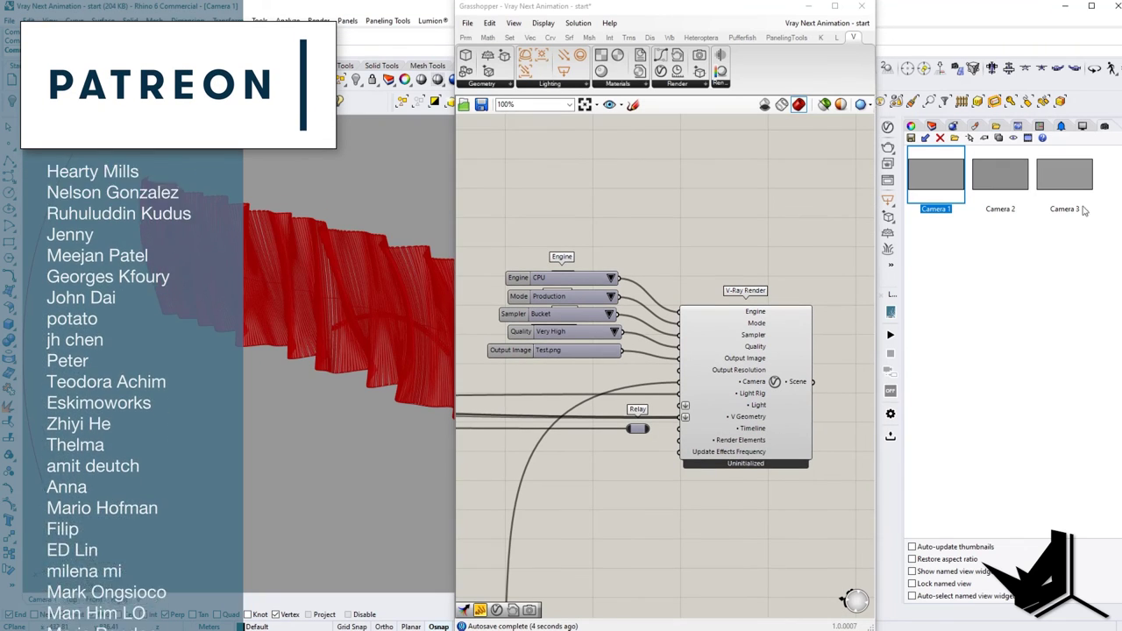
Step: Back in Grasshopper, start a single-image render from the V-Ray Render component with the relay disconnected from Timeline
{"action": "right_click", "coordinate": [771, 385]}
{"action": "left_click", "coordinate": [820, 461]}
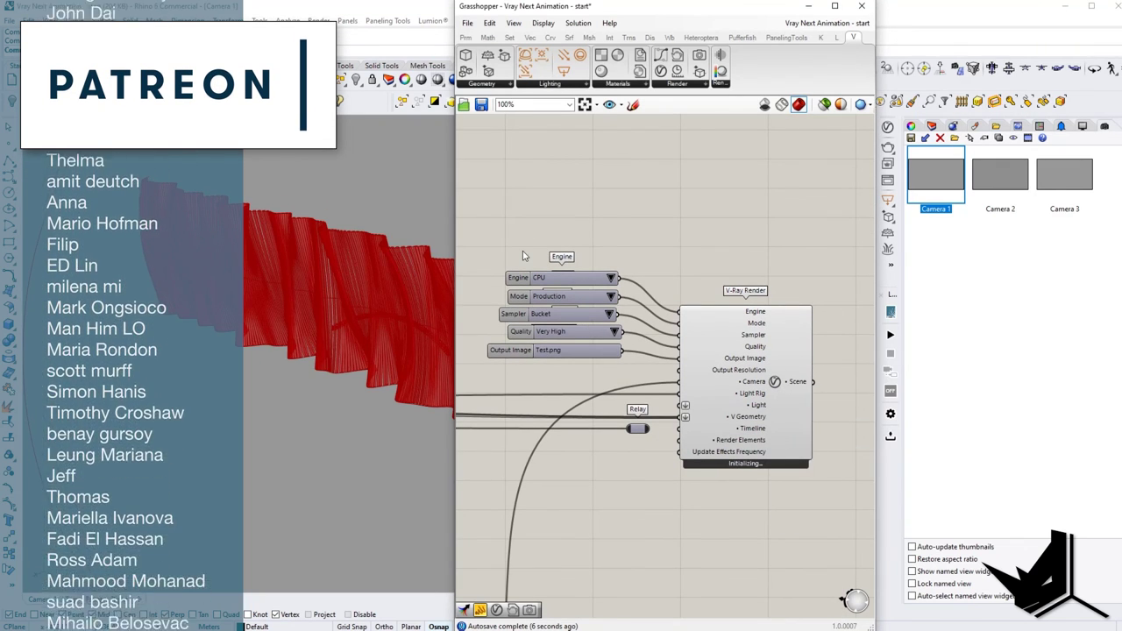